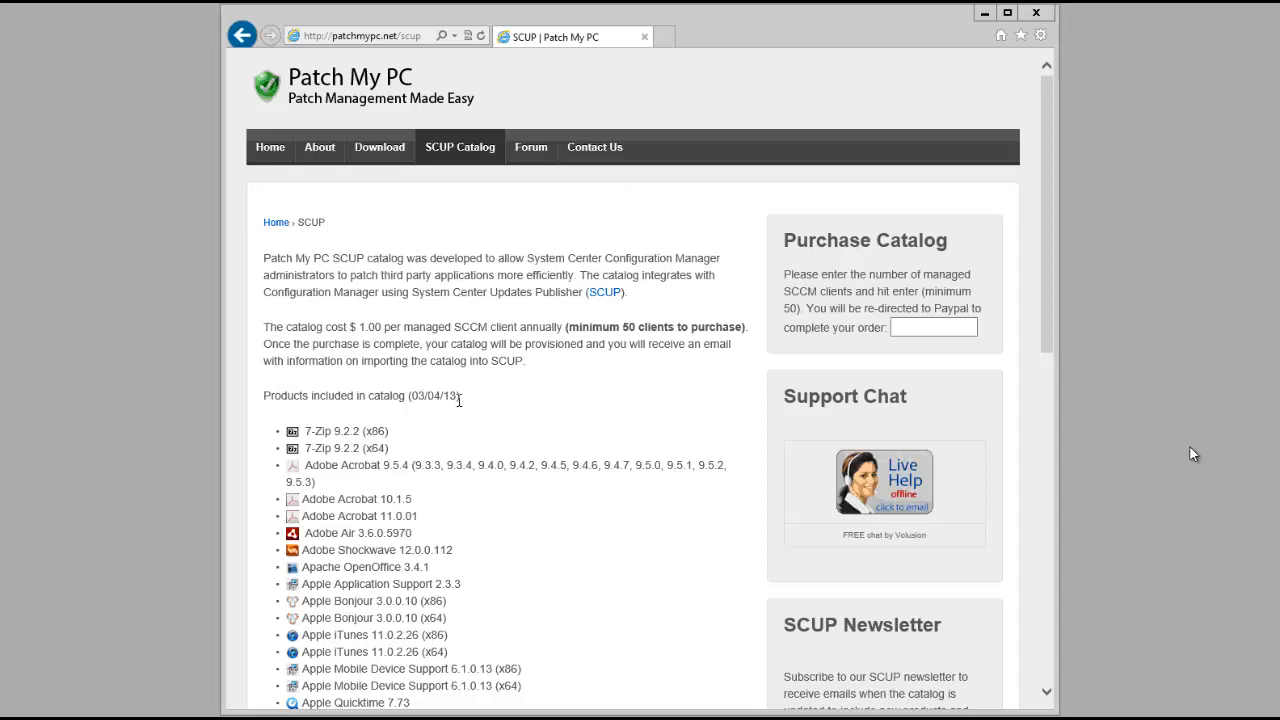
- Review the SCUP catalog page, including its pricing and the full list of products included in the catalog
{"action": "left_click", "coordinate": [464, 397]}
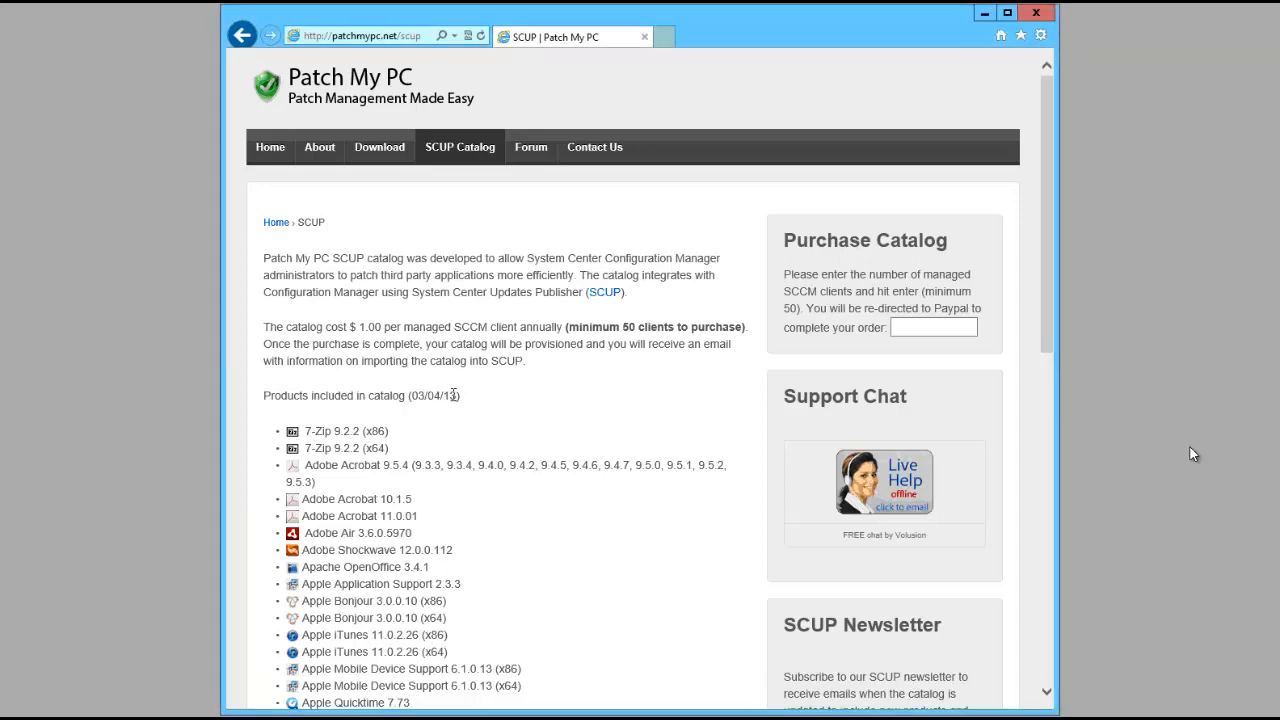
{"action": "scroll", "coordinate": [453, 395], "scroll_direction": "down", "scroll_amount": 3}
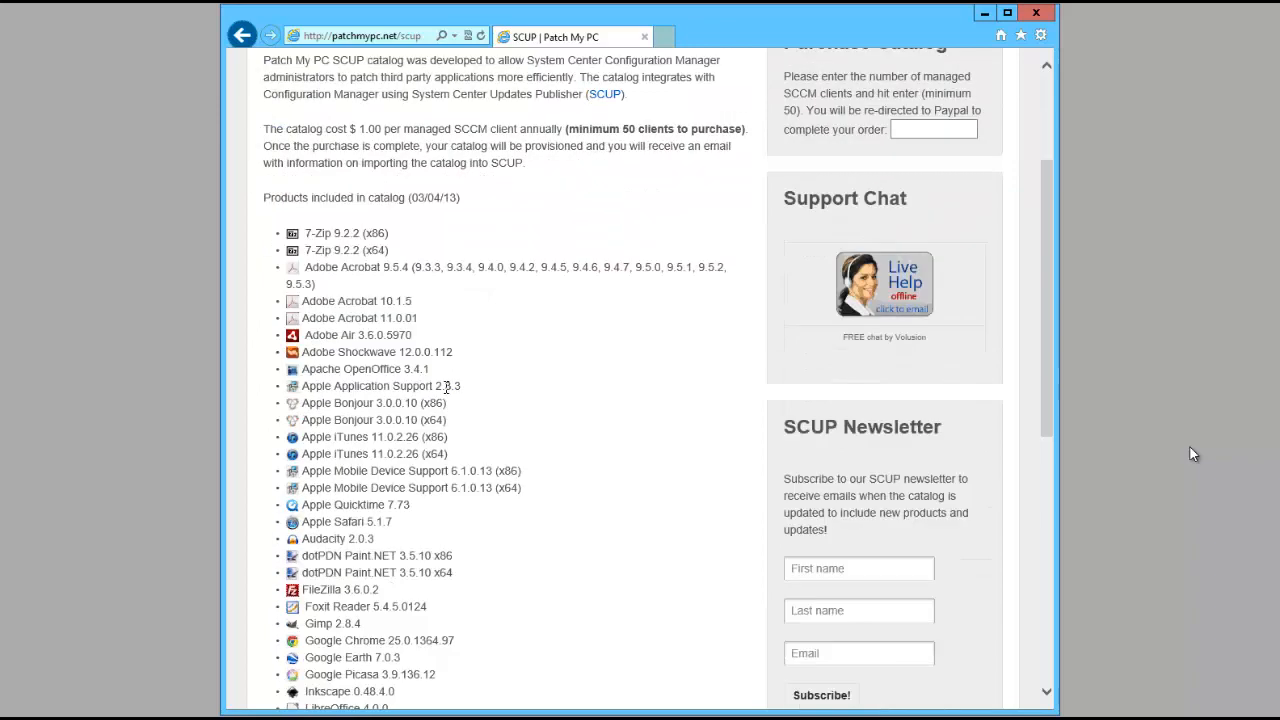
{"action": "scroll", "coordinate": [447, 387], "scroll_direction": "down", "scroll_amount": 3}
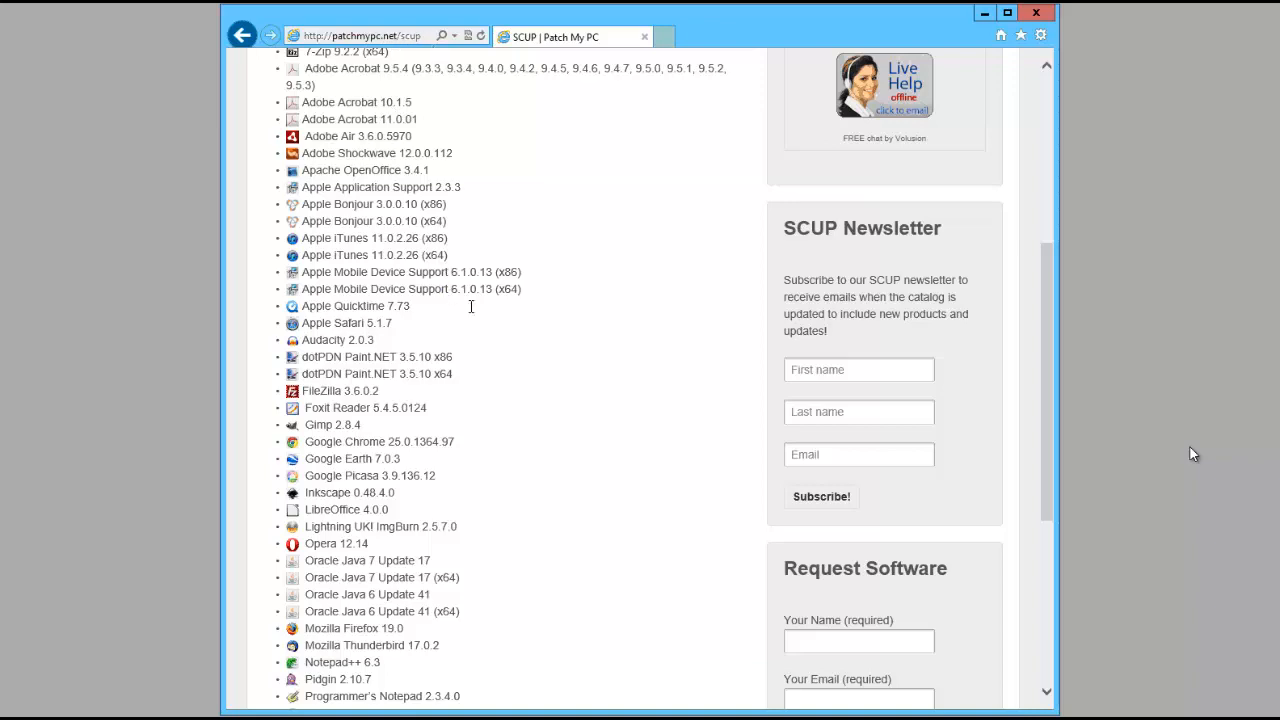
{"action": "scroll", "coordinate": [502, 356], "scroll_direction": "down", "scroll_amount": 3}
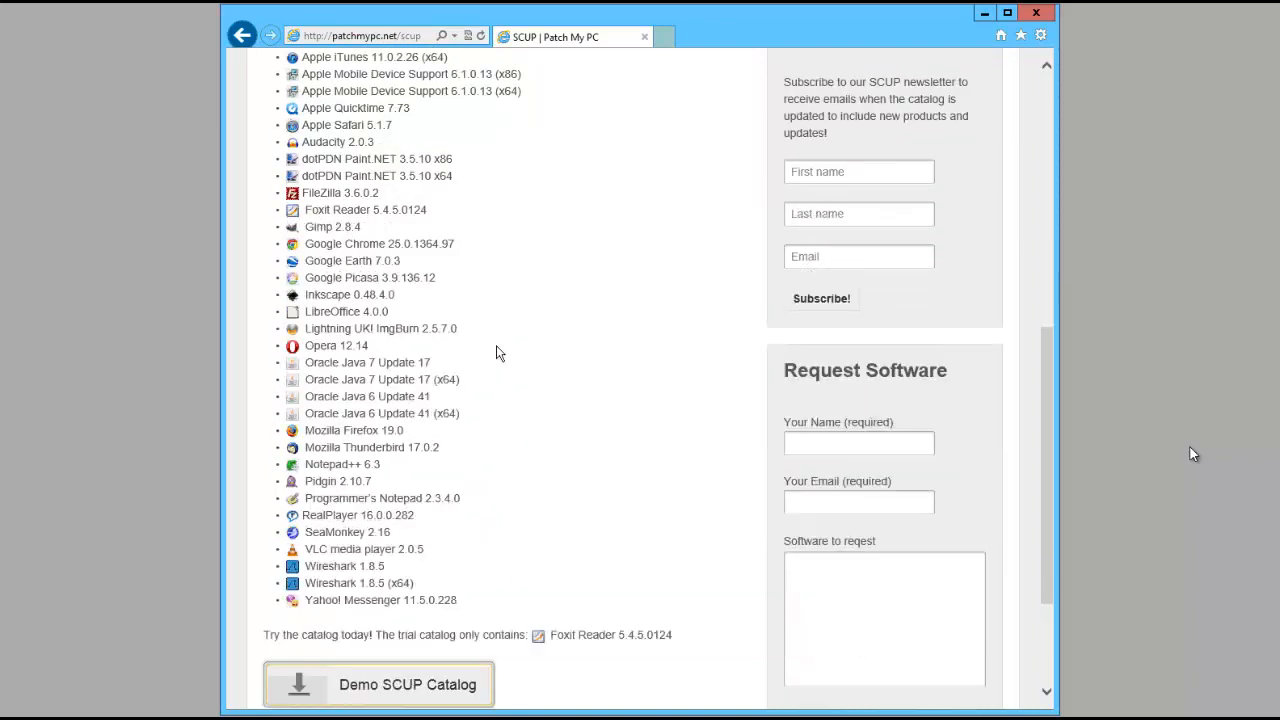
{"action": "scroll", "coordinate": [497, 350], "scroll_direction": "up", "scroll_amount": 4}
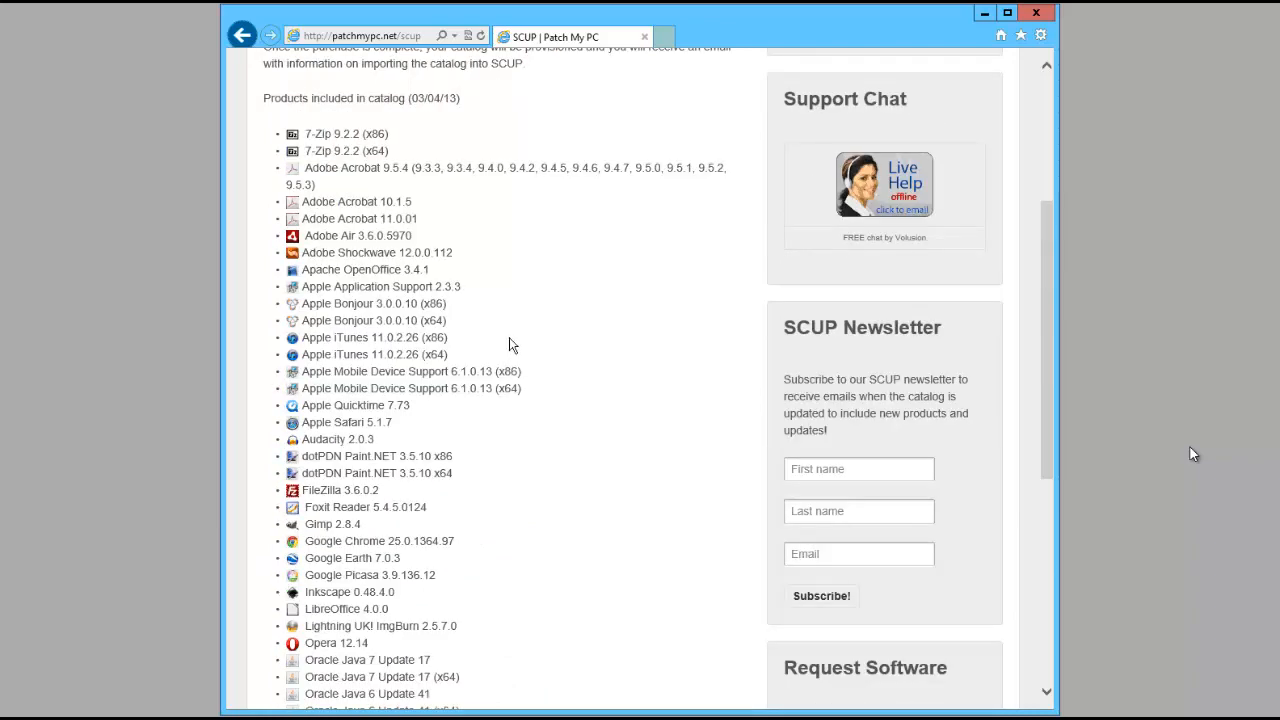
{"action": "scroll", "coordinate": [509, 340], "scroll_direction": "up", "scroll_amount": 3}
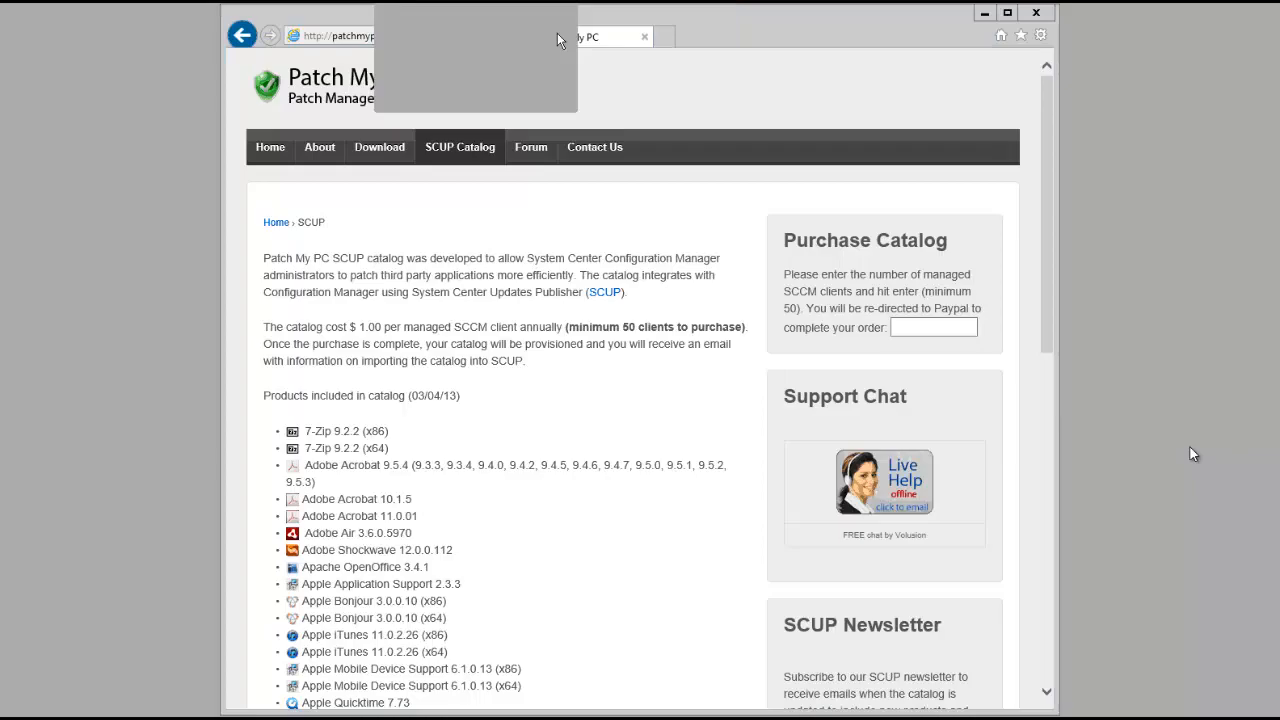
- Switch to the virtual machine and minimize the Configuration Manager console to clear its desktop
{"action": "left_click_drag", "start_coordinate": [557, 33], "coordinate": [629, 80]}
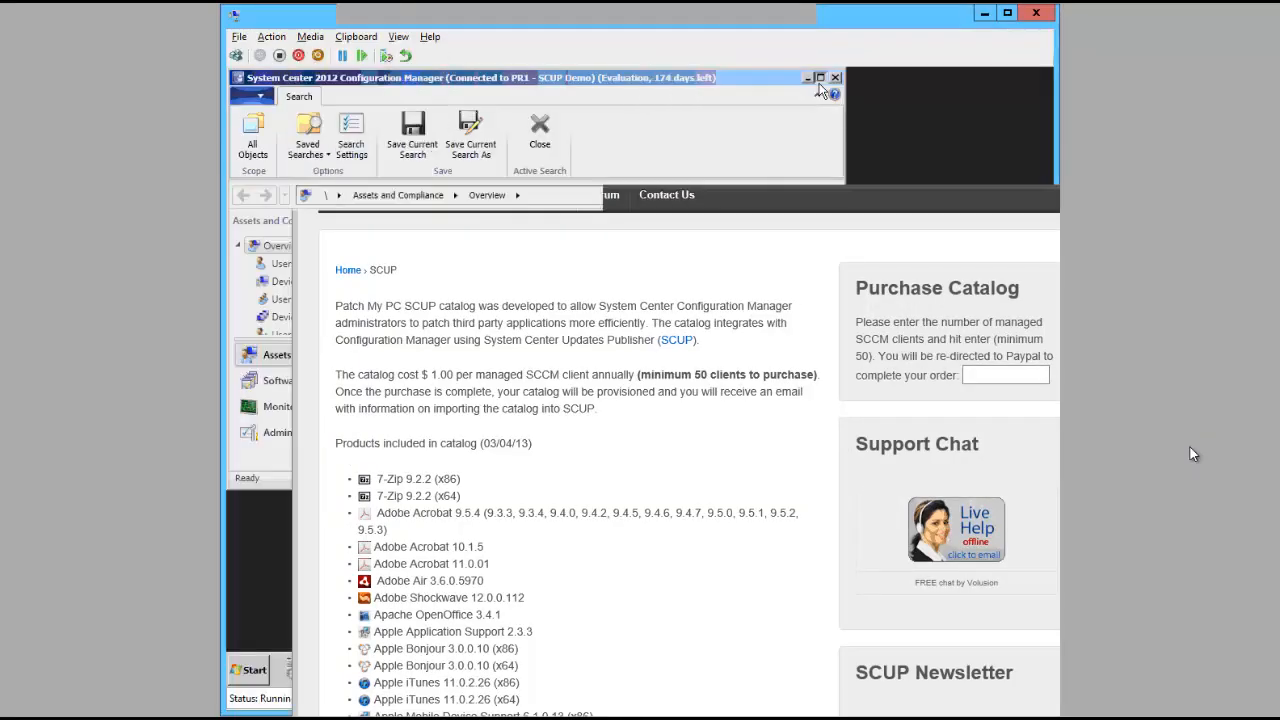
{"action": "left_click", "coordinate": [820, 79]}
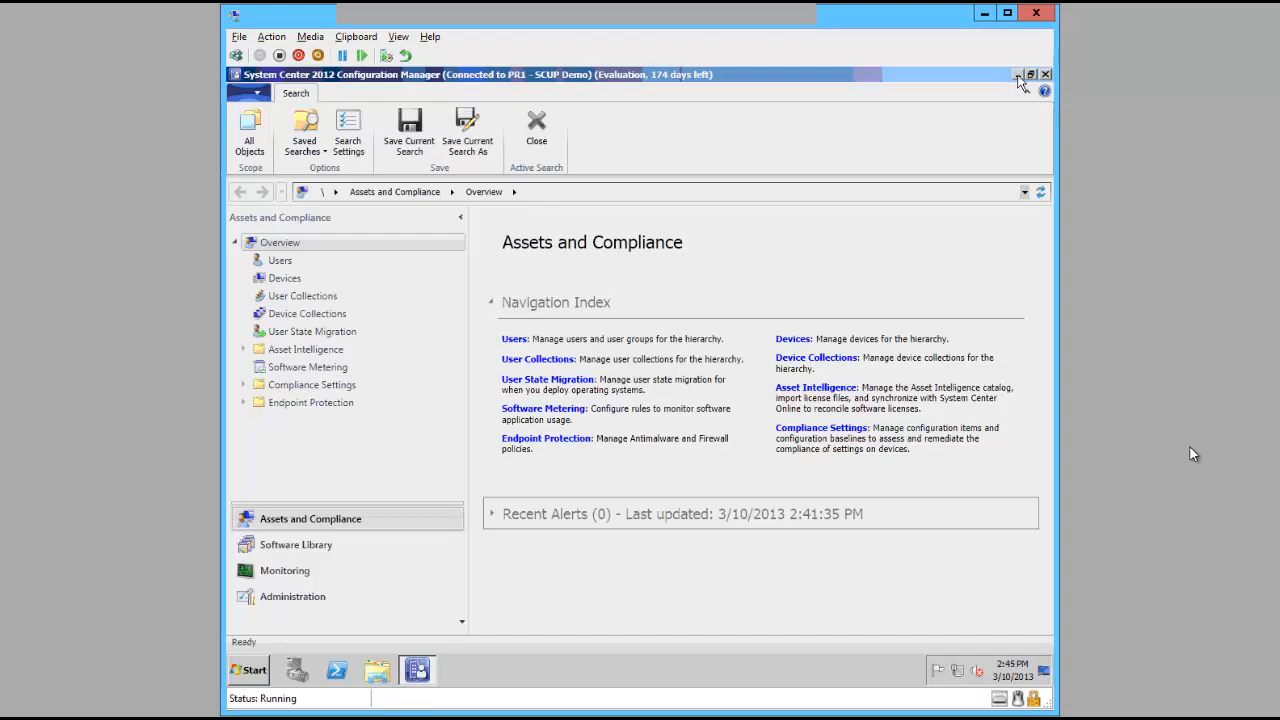
{"action": "left_click", "coordinate": [1019, 79]}
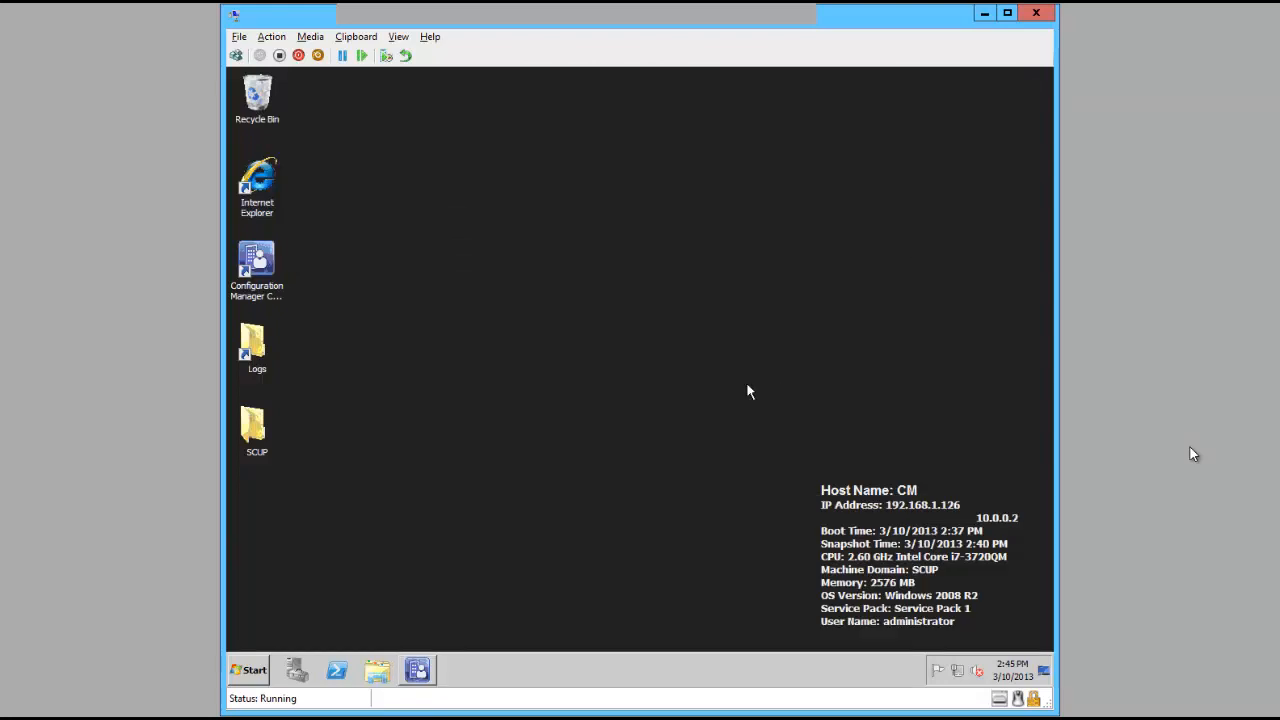
- Open a Command Prompt as administrator
{"action": "left_click", "coordinate": [243, 680]}
{"action": "right_click", "coordinate": [312, 305]}
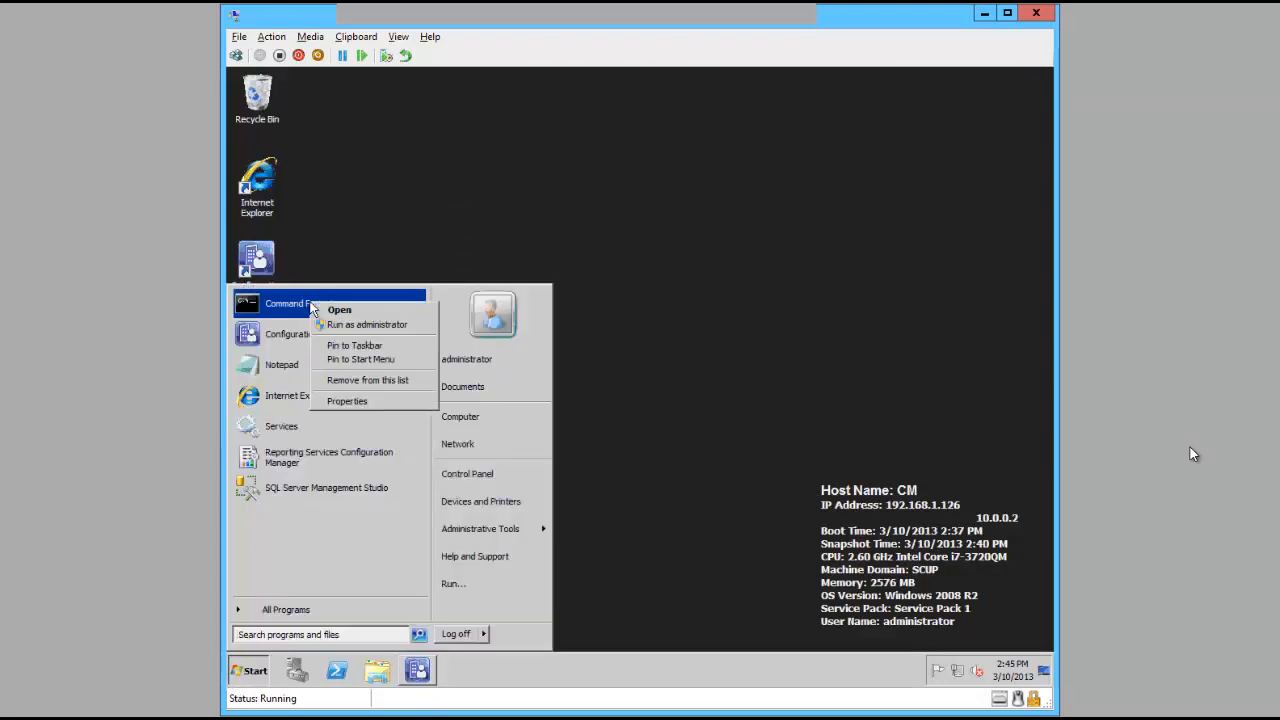
{"action": "left_click", "coordinate": [337, 325]}
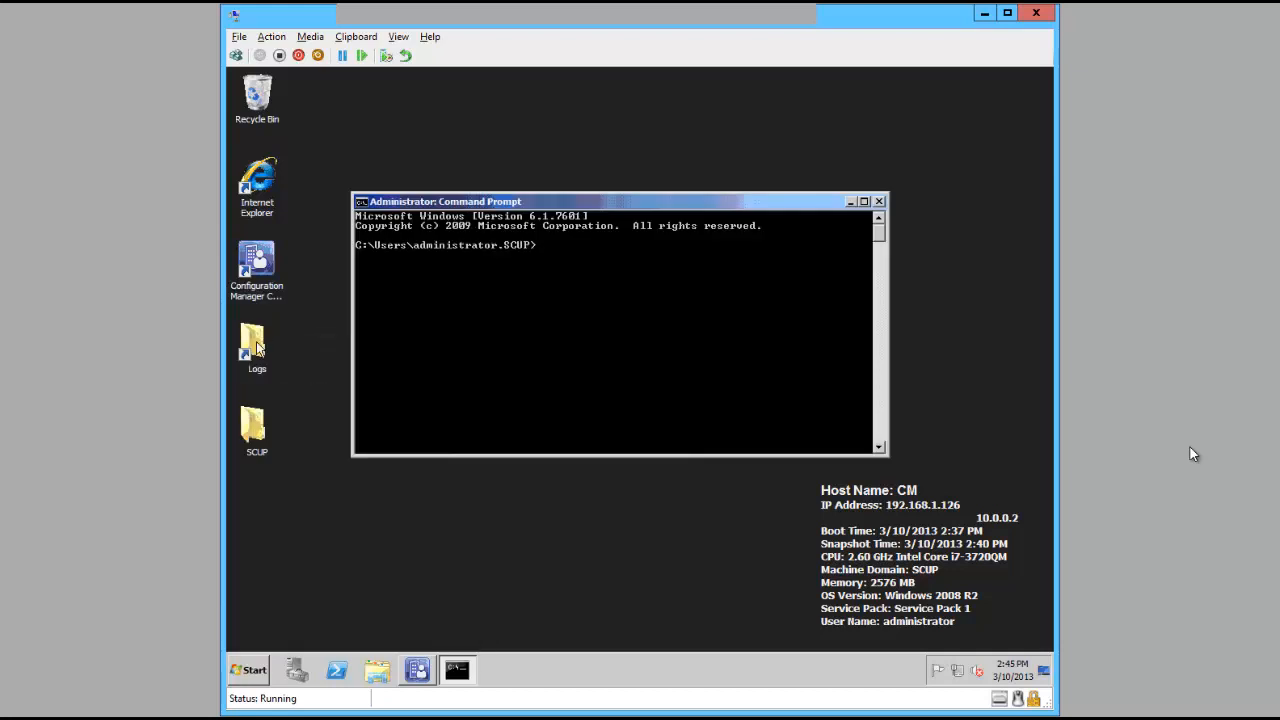
- Open the desktop SCUP folder and arrange its window so the Command Prompt stays visible above it
{"action": "double_click", "coordinate": [255, 440]}
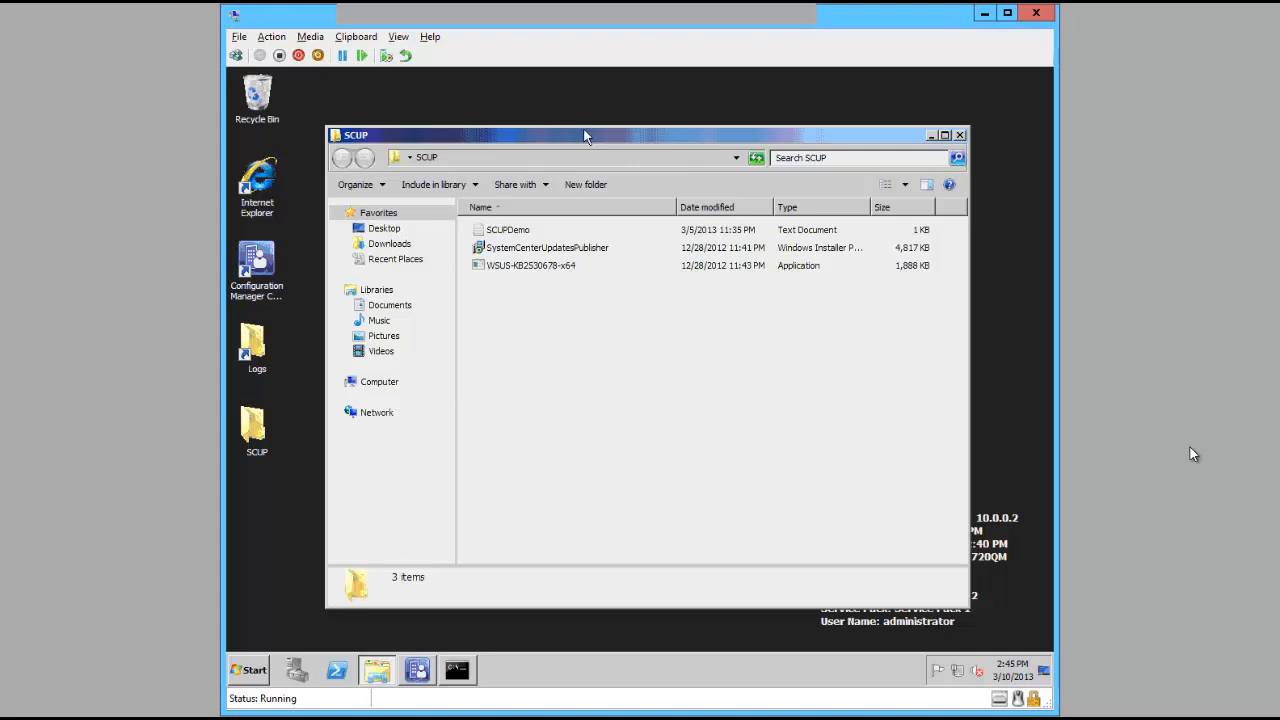
{"action": "left_click_drag", "start_coordinate": [584, 137], "coordinate": [581, 154]}
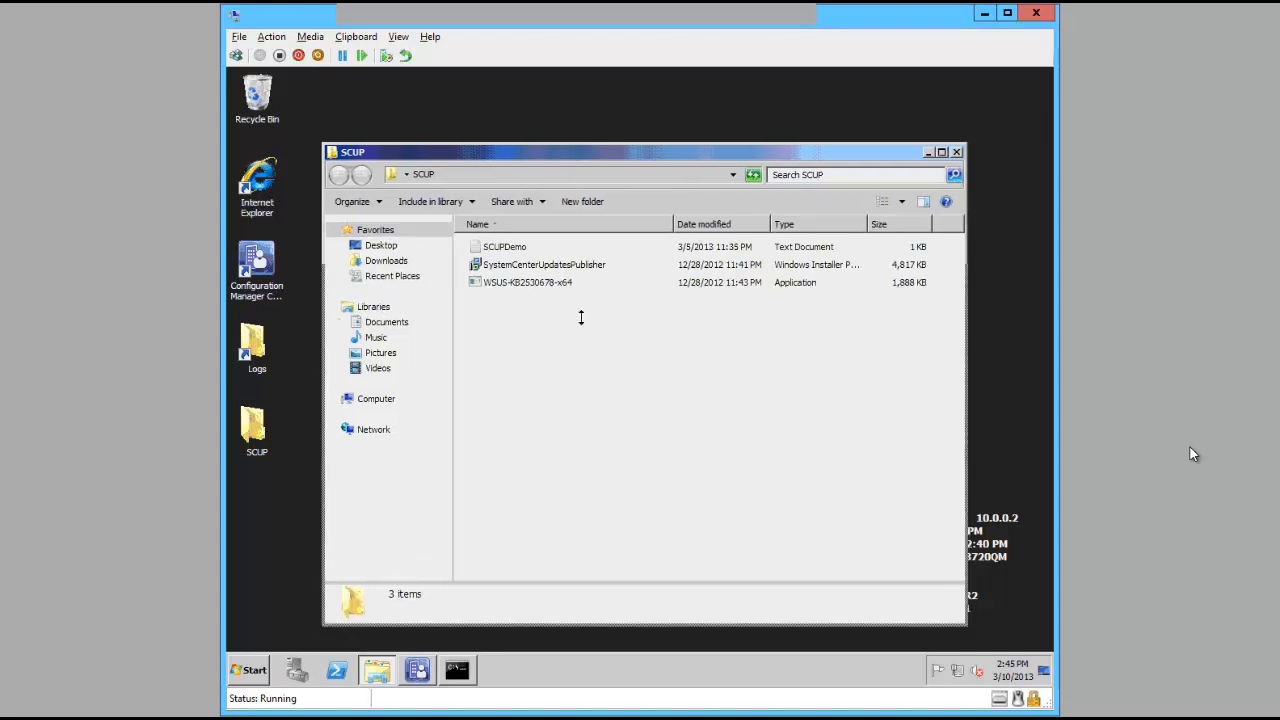
{"action": "left_click_drag", "start_coordinate": [581, 318], "coordinate": [581, 340]}
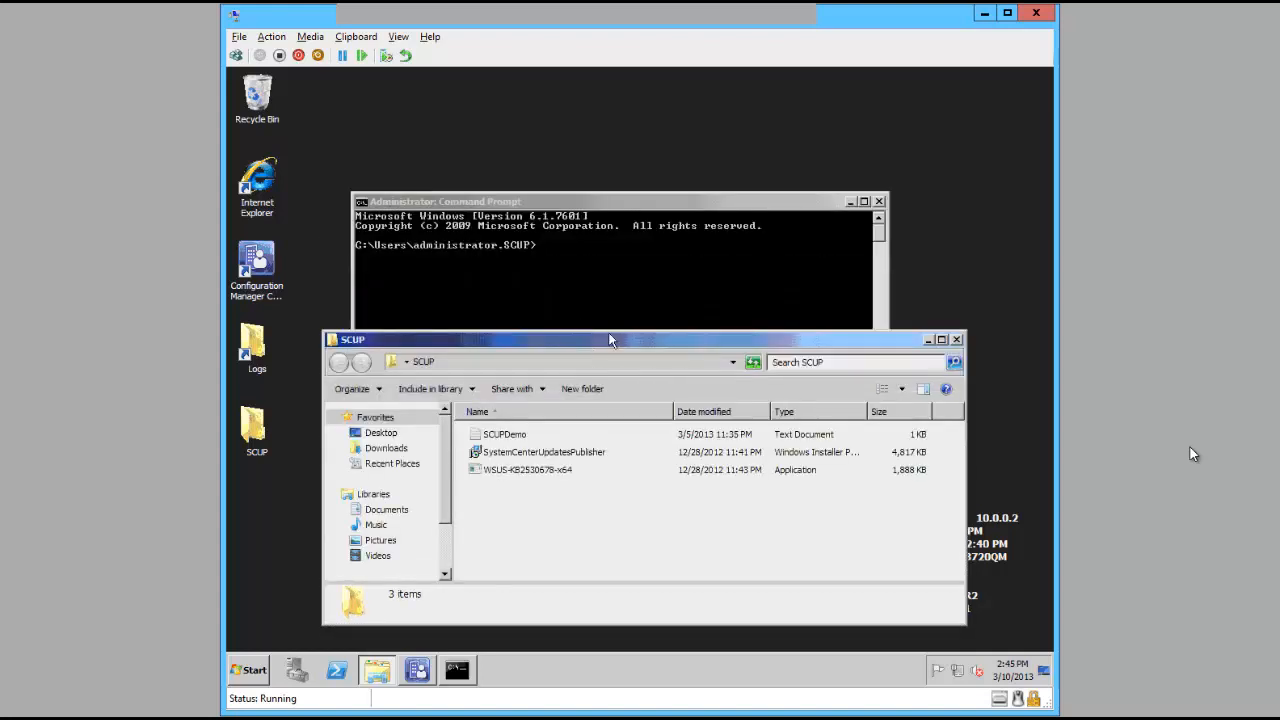
- Change the Command Prompt directory to C:\Users\administrator.SCUP\Desktop\SCUP
{"action": "left_click", "coordinate": [609, 272]}
{"action": "type", "text": "cd"}
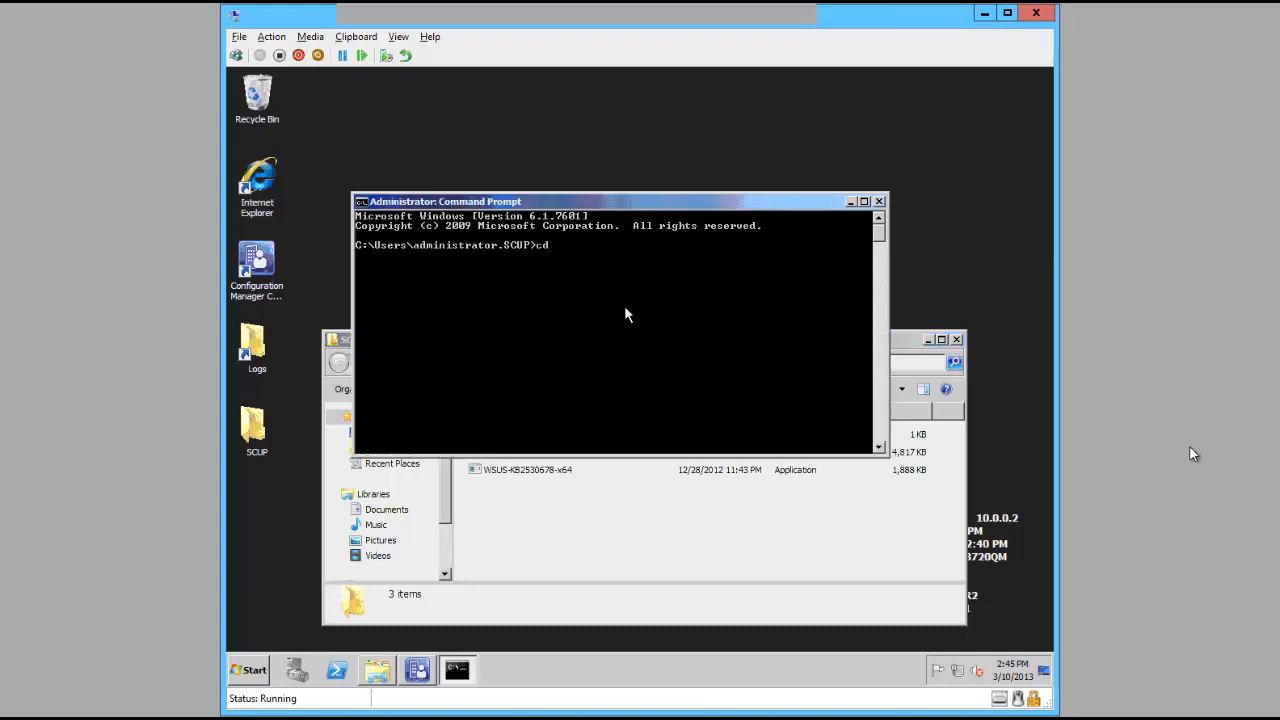
{"action": "right_click", "coordinate": [609, 273]}
{"action": "left_click", "coordinate": [631, 312]}
{"action": "key", "text": "Return"}
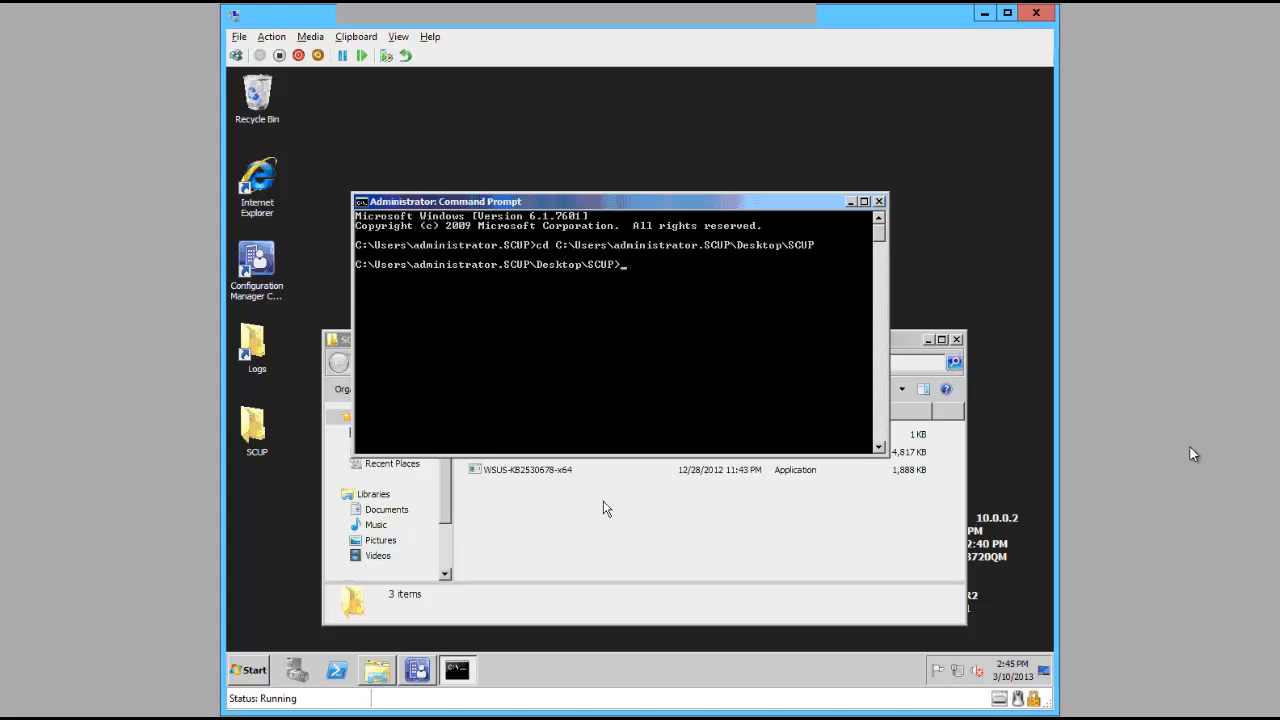
- Place the Command Prompt above the folder window and install the WSUS hotfix by running WSUS-KB2530678-x64.exe
{"action": "left_click", "coordinate": [575, 532]}
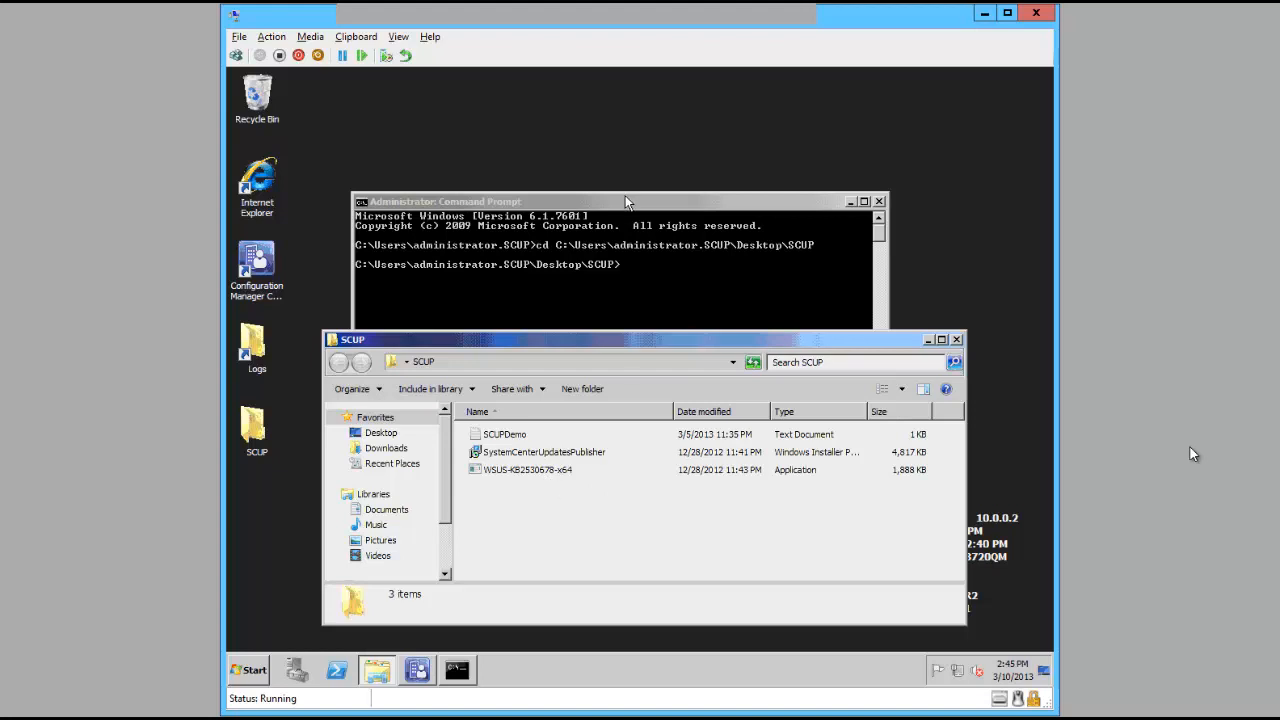
{"action": "left_click_drag", "start_coordinate": [622, 196], "coordinate": [671, 77]}
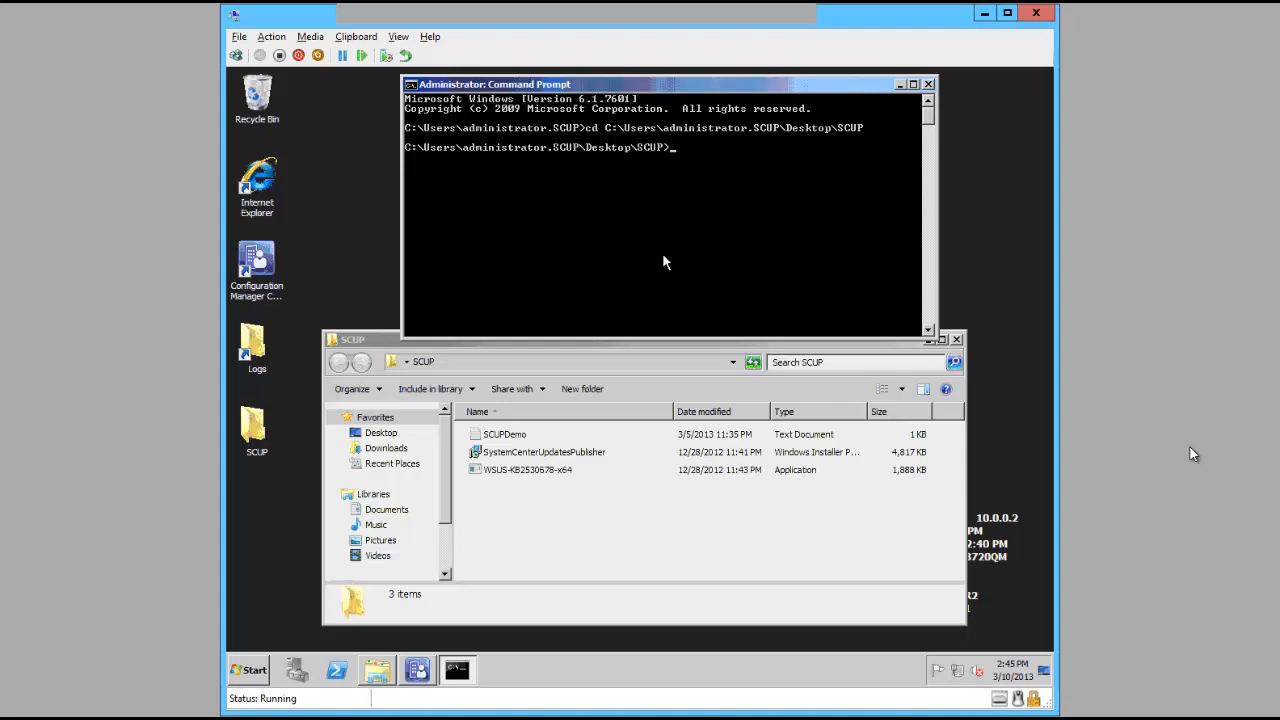
{"action": "type", "text": "W"}
{"action": "key", "text": "Tab"}
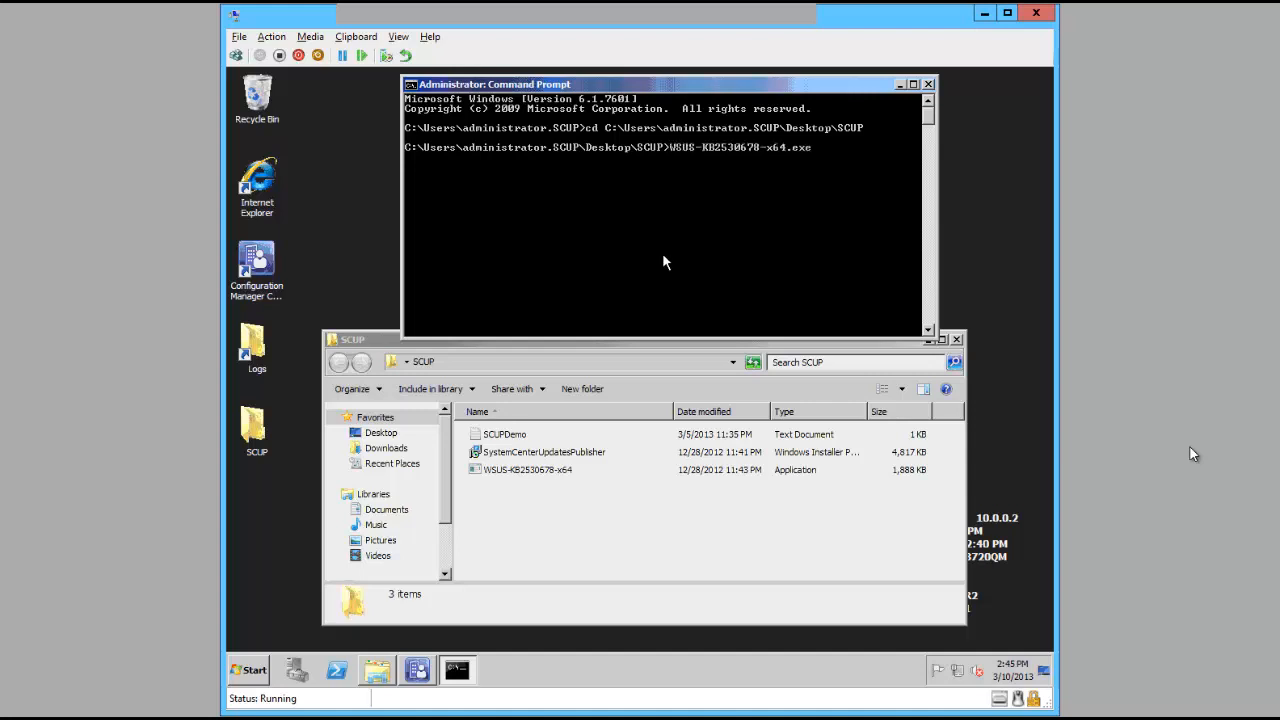
{"action": "key", "text": "Return"}
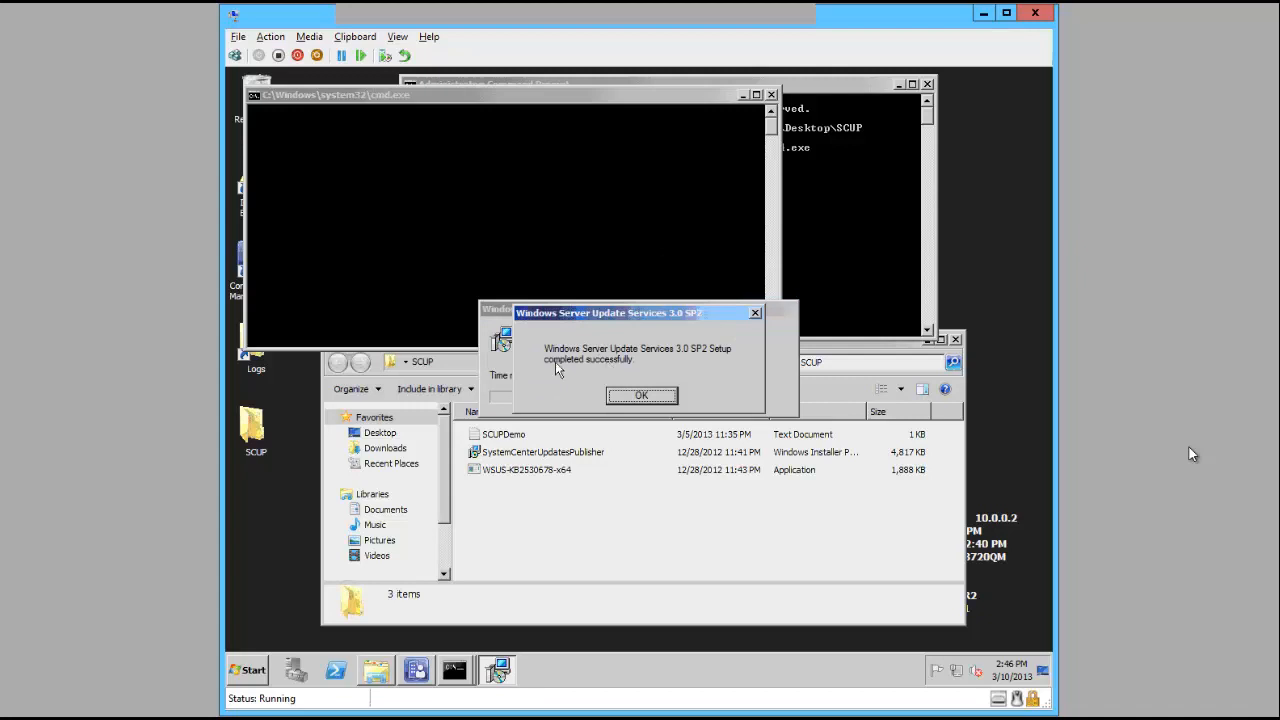
{"action": "left_click", "coordinate": [646, 396]}
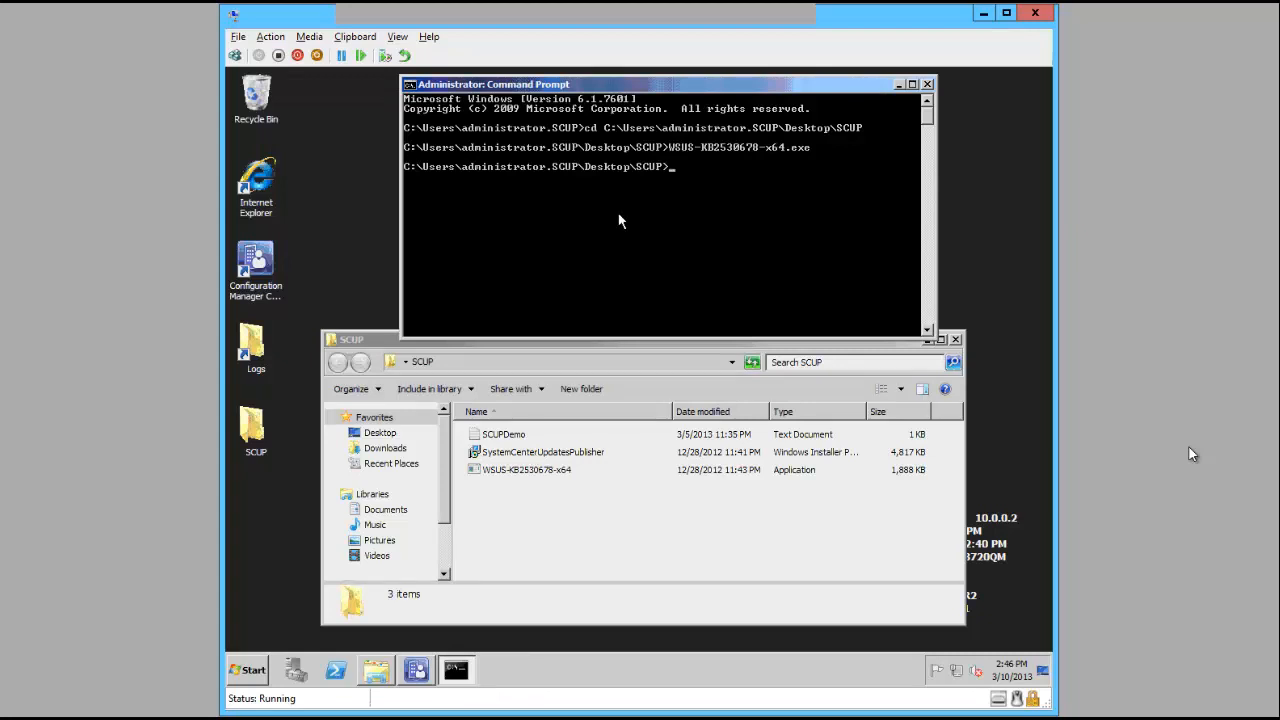
- Launch the SystemCenterUpdatesPublisher.msi installer from the Command Prompt
{"action": "type", "text": "SCUPDemo.txt"}
{"action": "key", "text": "Tab"}
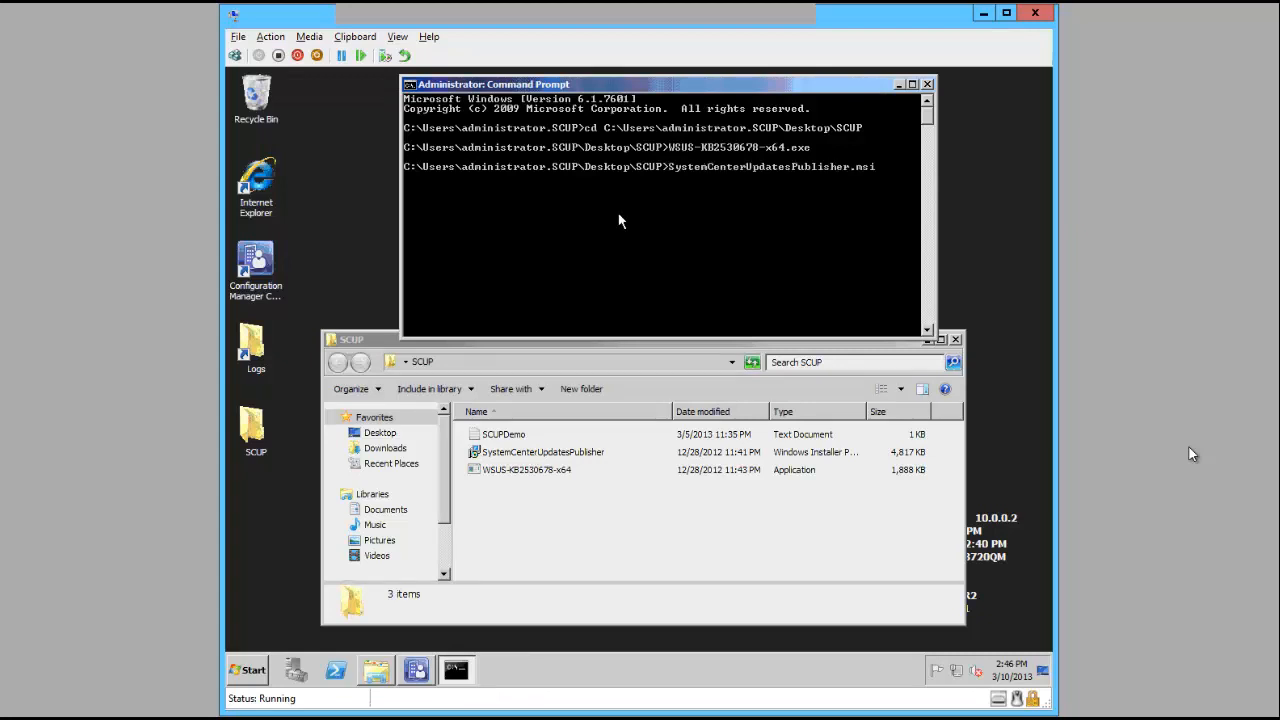
{"action": "key", "text": "Return"}
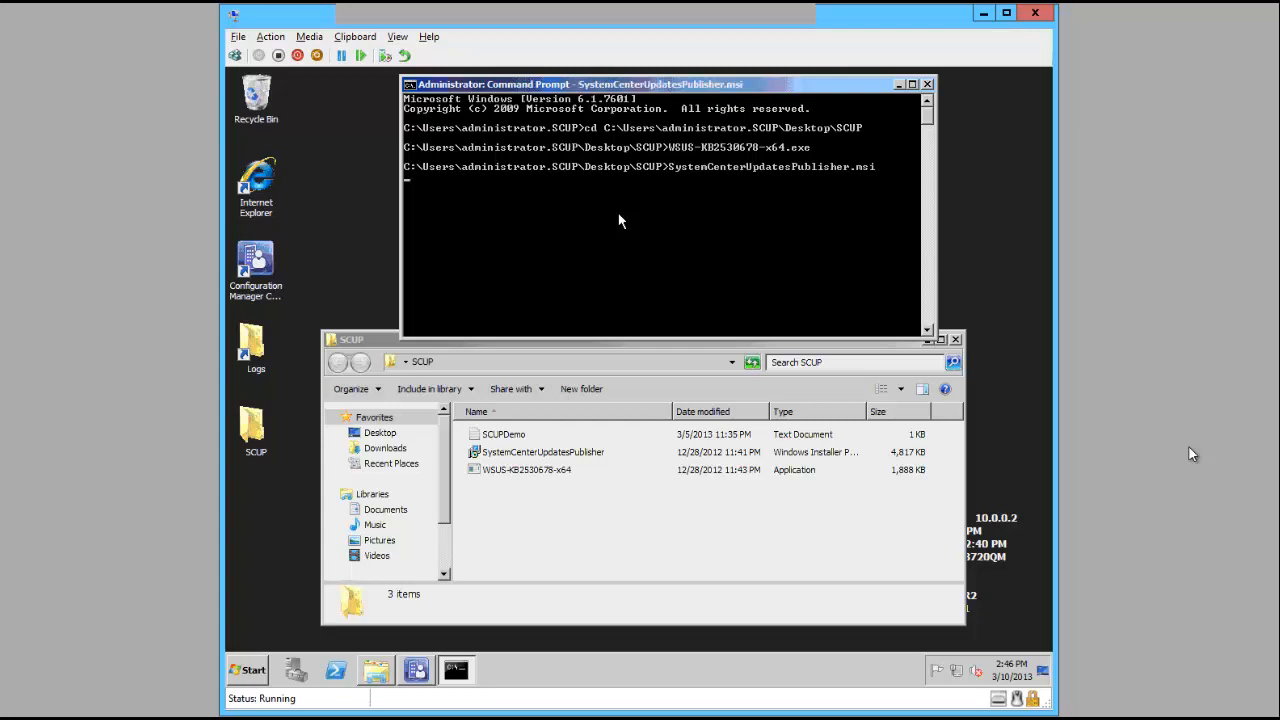
{"action": "left_click", "coordinate": [675, 379]}
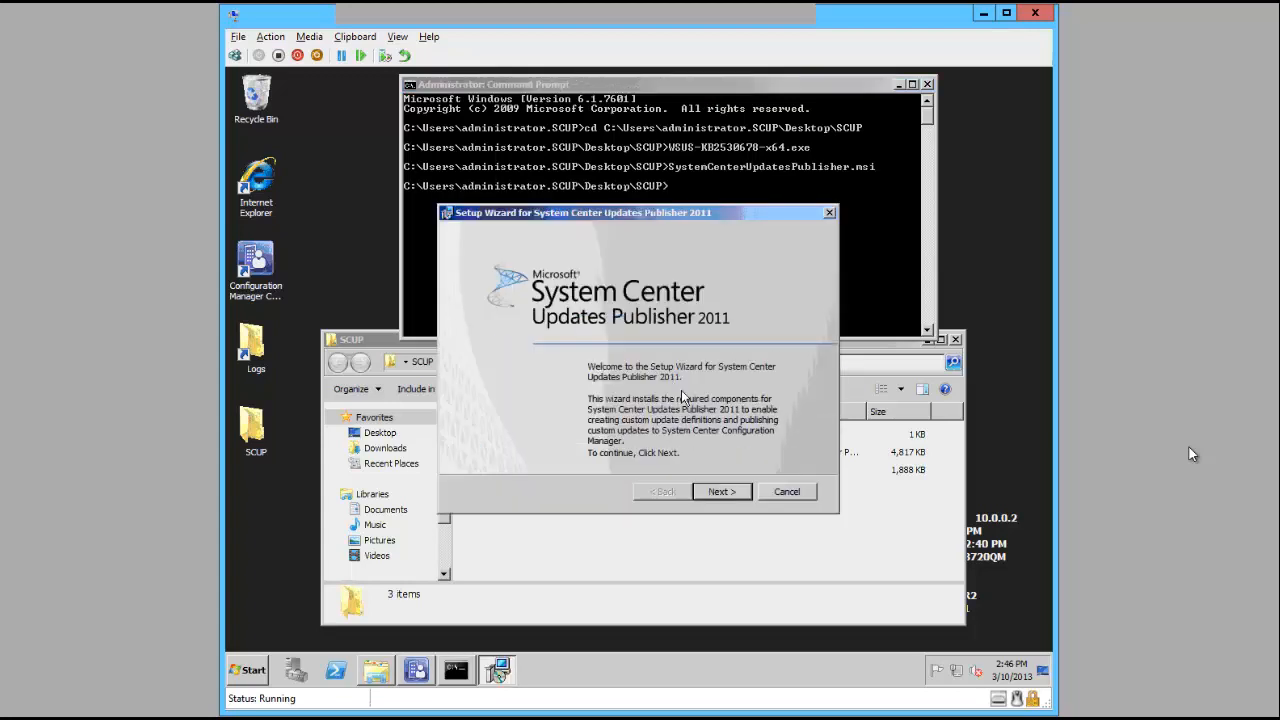
- Install System Center Updates Publisher 2011, skipping the hotfix page, accepting the license agreement and keeping the default installation location
{"action": "left_click", "coordinate": [718, 491]}
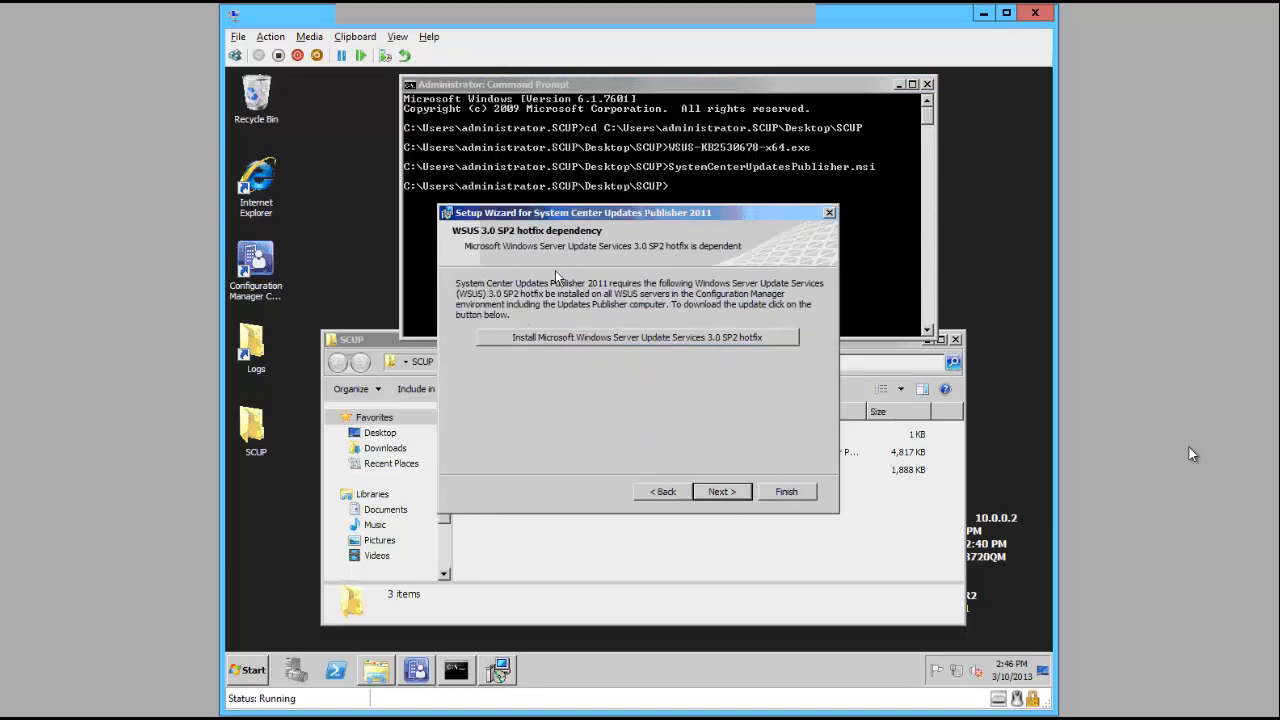
{"action": "left_click", "coordinate": [724, 497]}
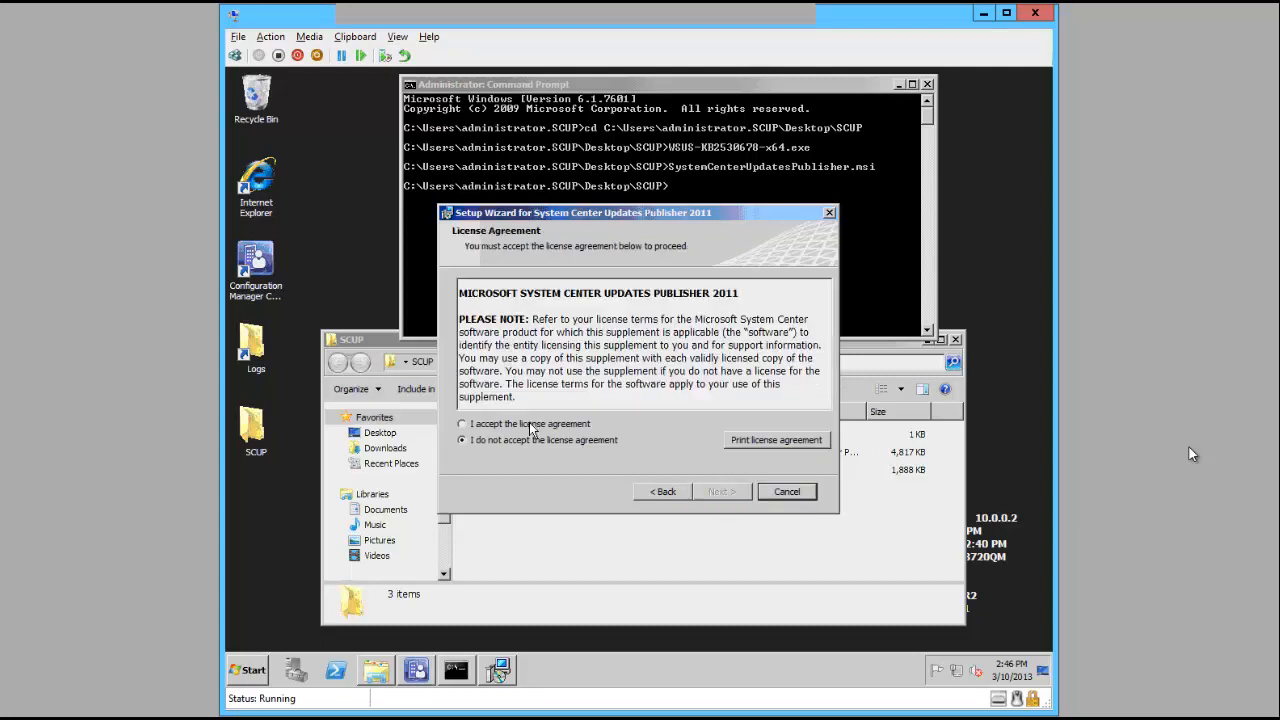
{"action": "left_click", "coordinate": [531, 425]}
{"action": "left_click", "coordinate": [720, 490]}
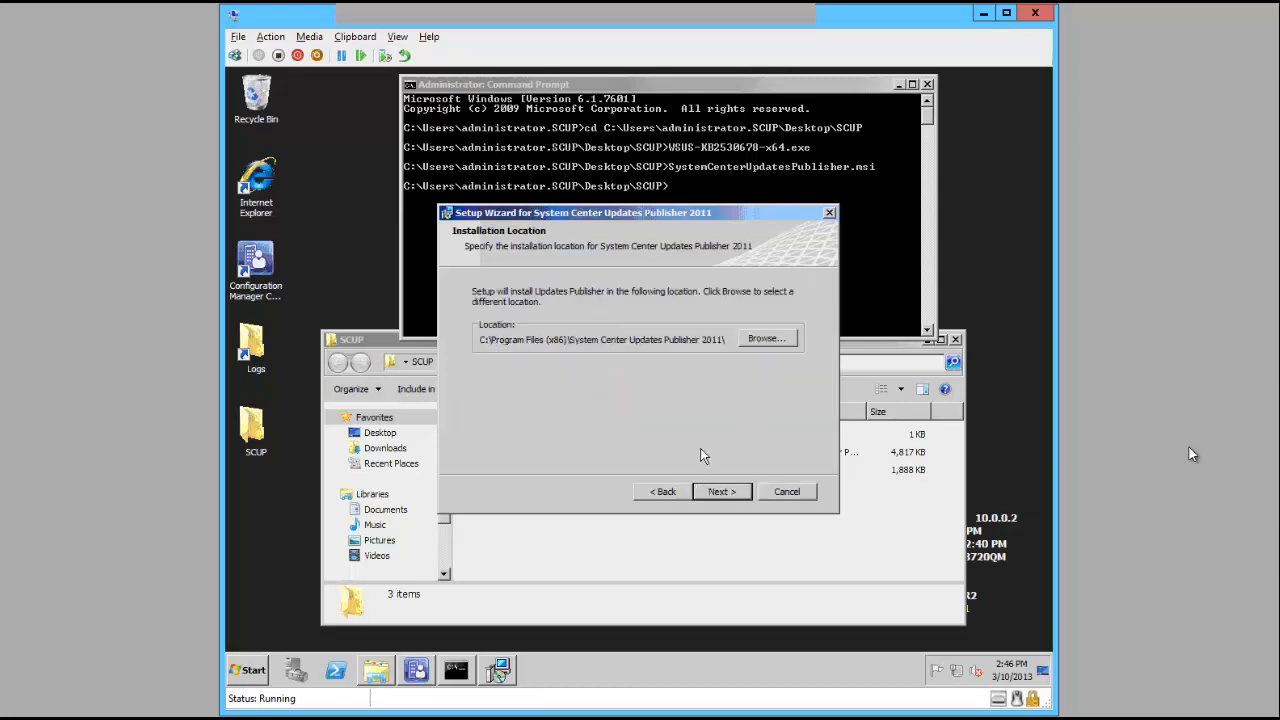
{"action": "left_click", "coordinate": [719, 492]}
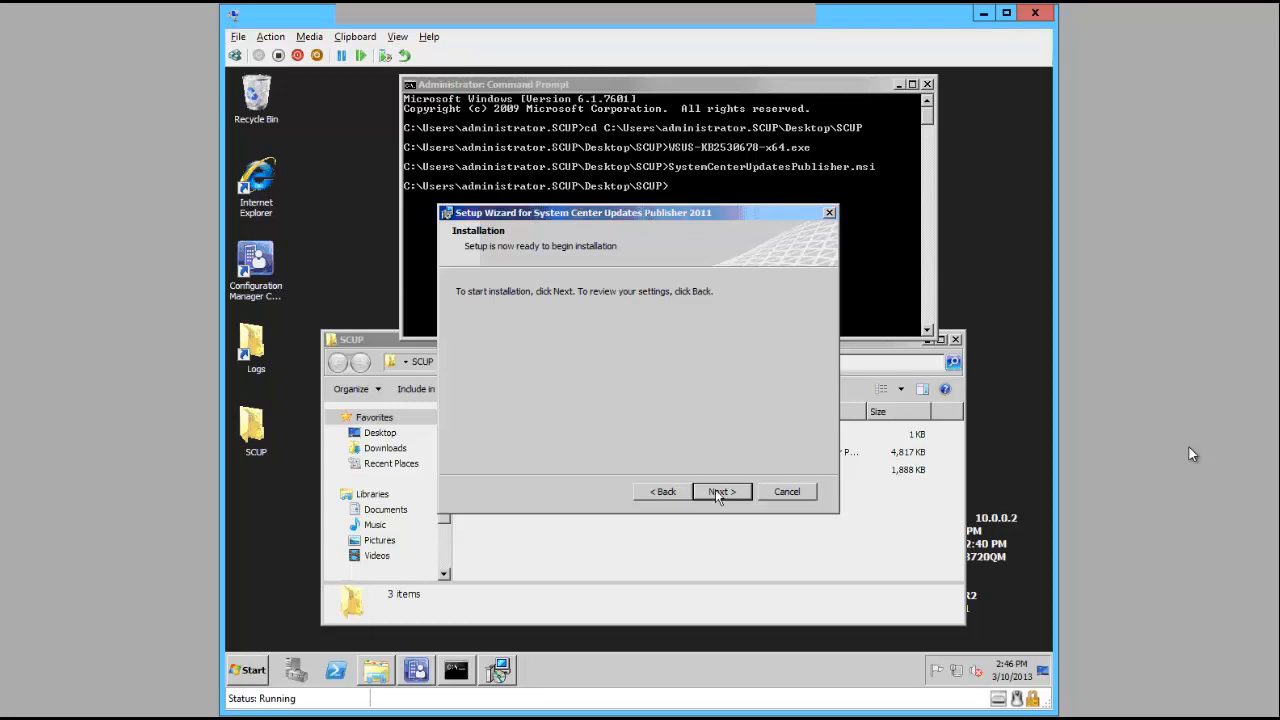
{"action": "left_click", "coordinate": [717, 492]}
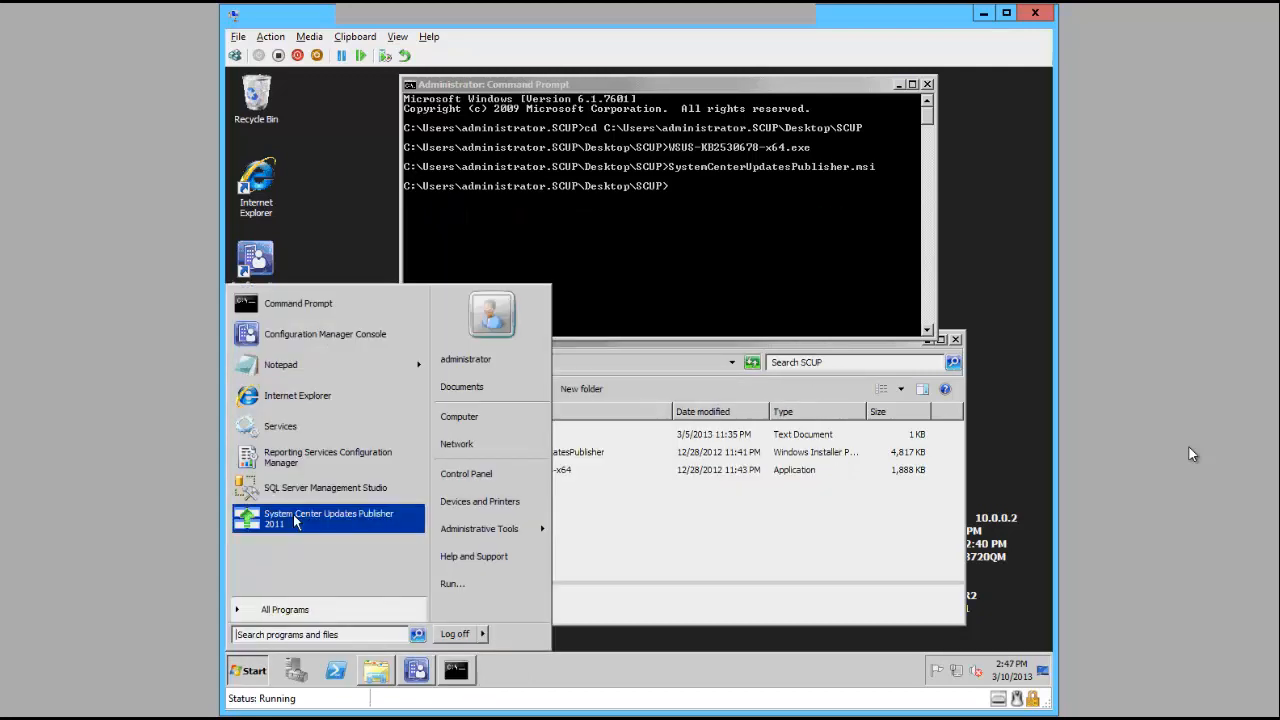
- Run System Center Updates Publisher 2011 as administrator
{"action": "right_click", "coordinate": [296, 521]}
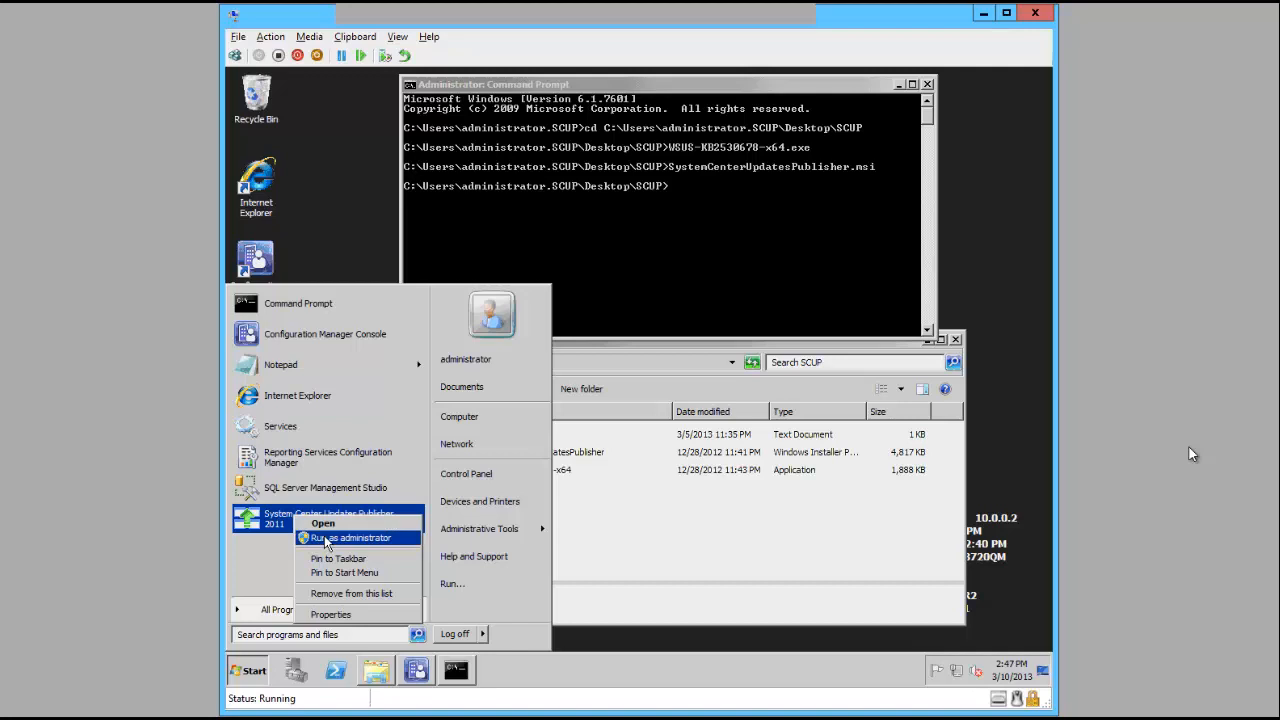
{"action": "left_click", "coordinate": [325, 540]}
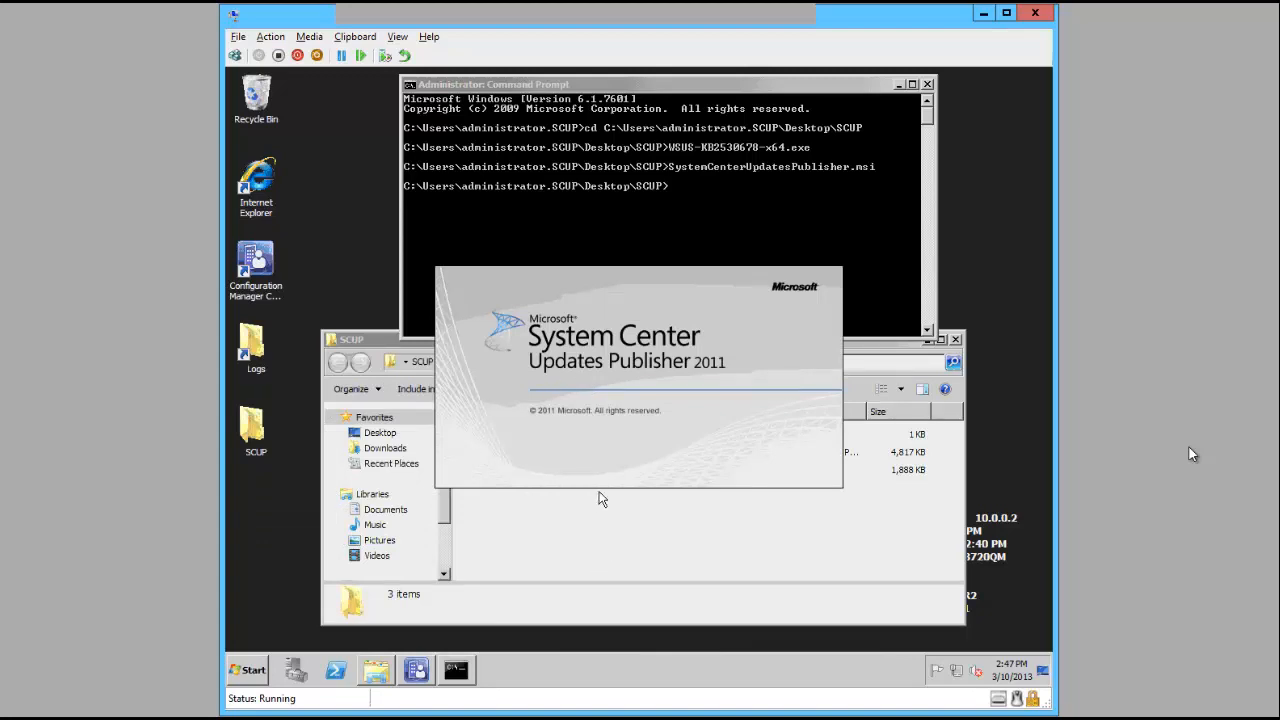
- Open the %localappdata% folder and go into its Microsoft subfolder
{"action": "left_click", "coordinate": [258, 668]}
{"action": "type", "text": "%loca"}
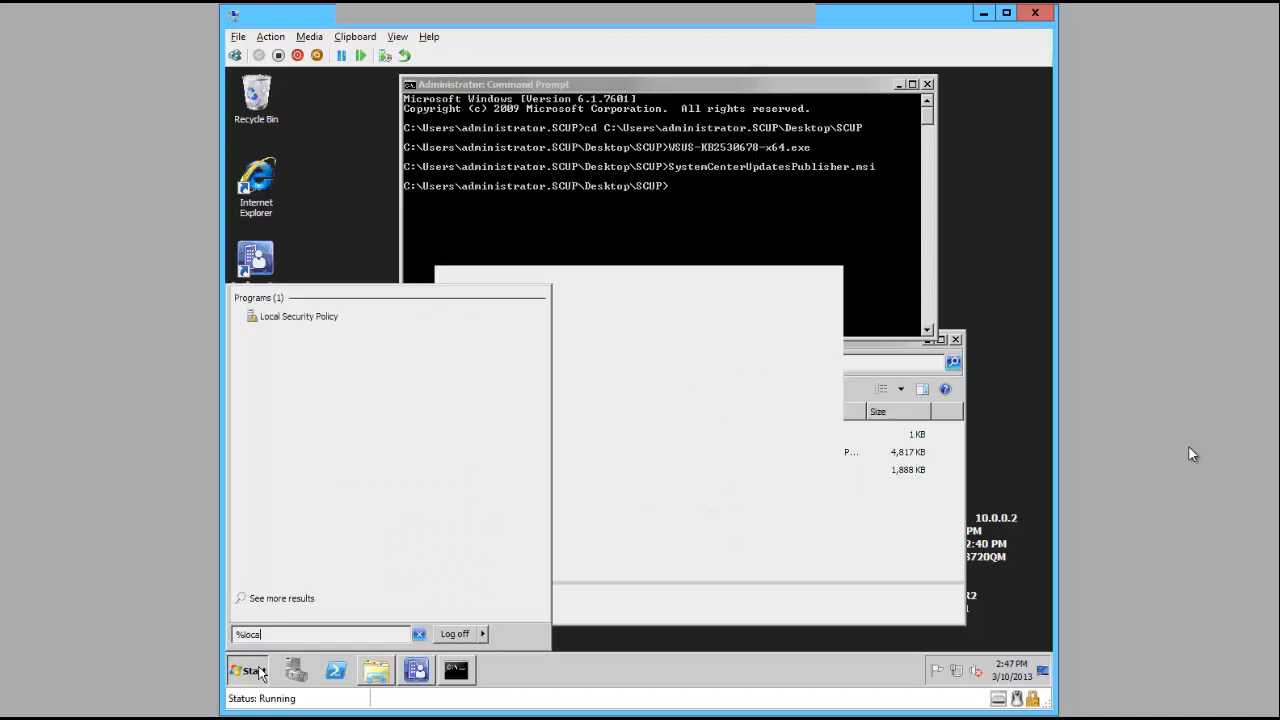
{"action": "type", "text": "lappdata"}
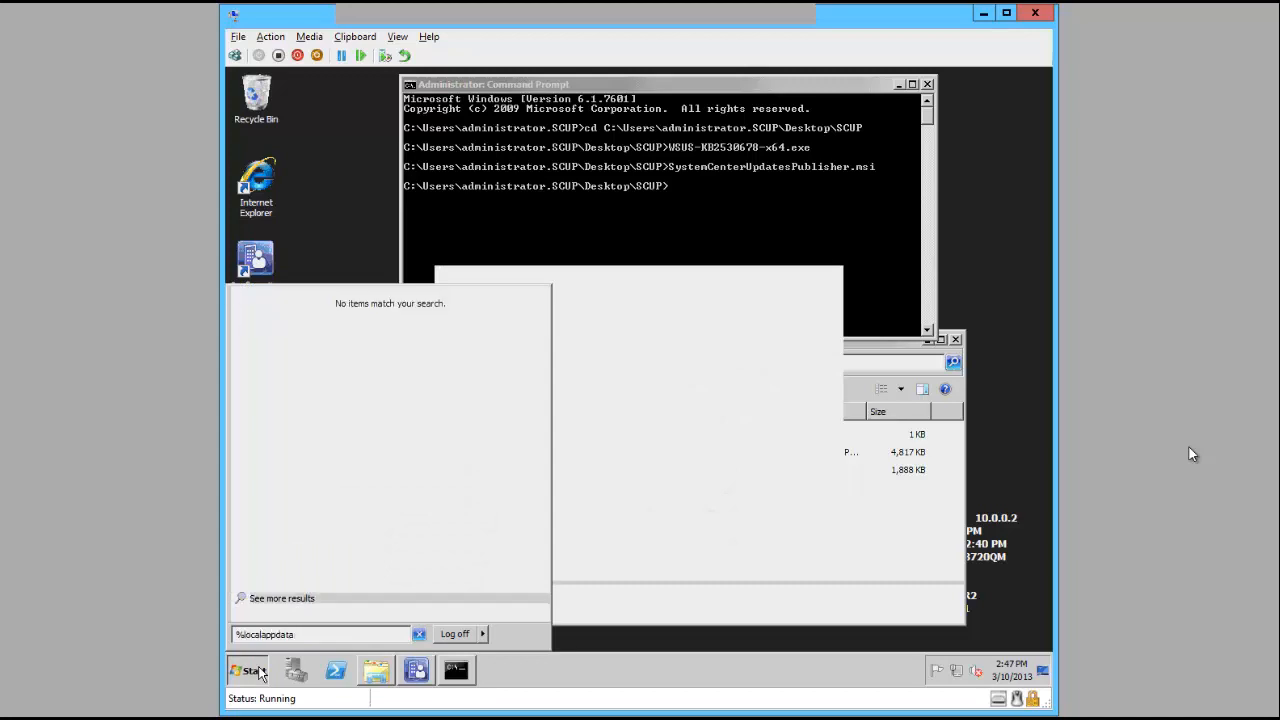
{"action": "type", "text": "%"}
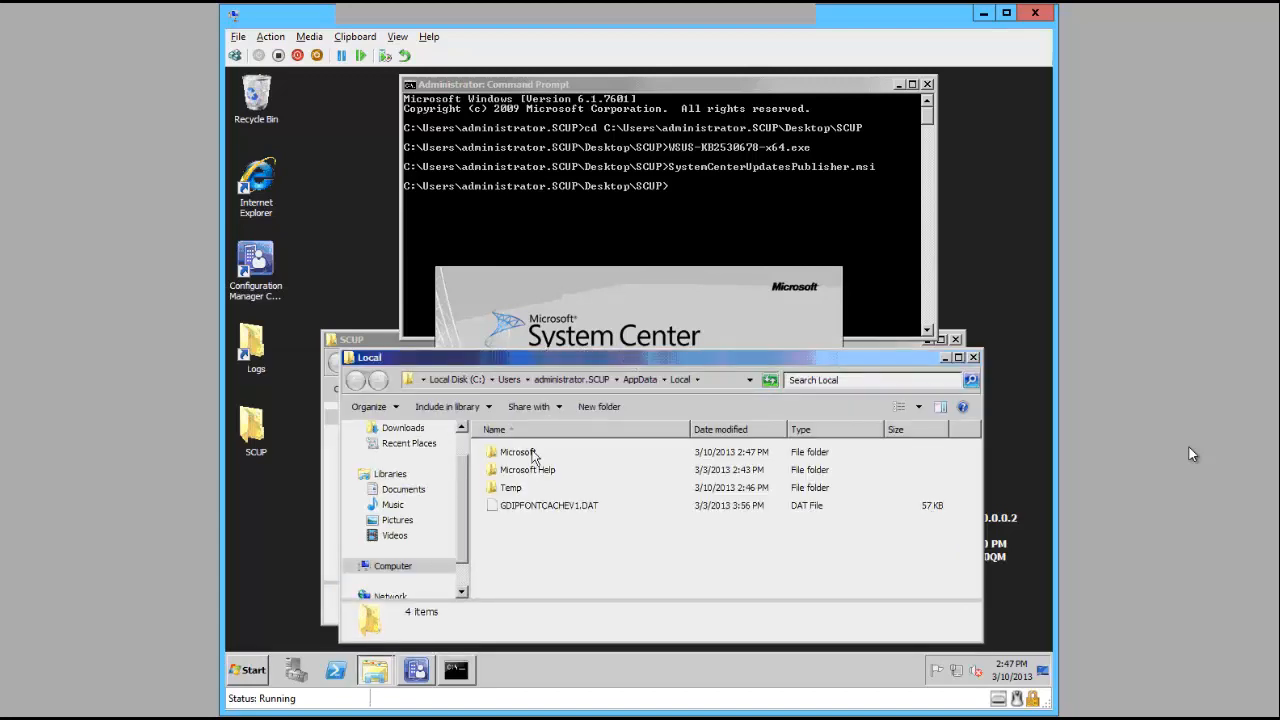
{"action": "double_click", "coordinate": [519, 452]}
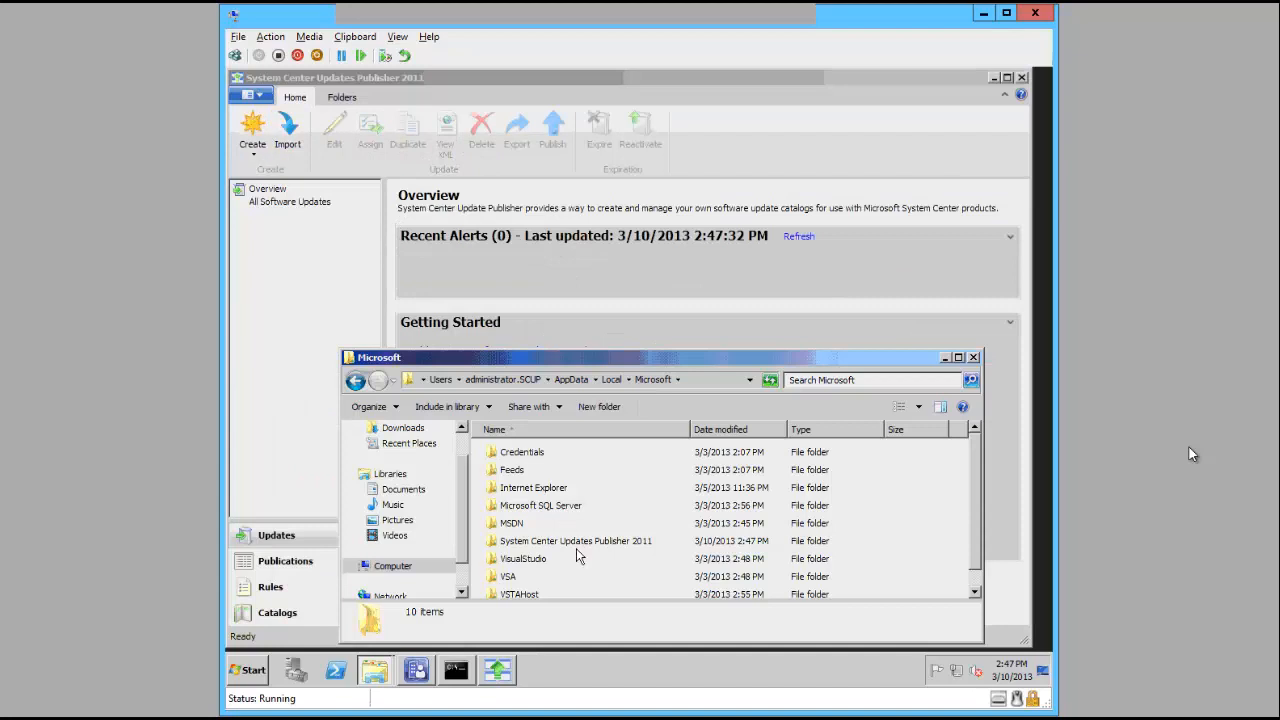
- Locate the scupdb database file in the 5.00.1727.0000 subfolder of System Center Updates Publisher 2011, and close the folder window
{"action": "left_click", "coordinate": [586, 544]}
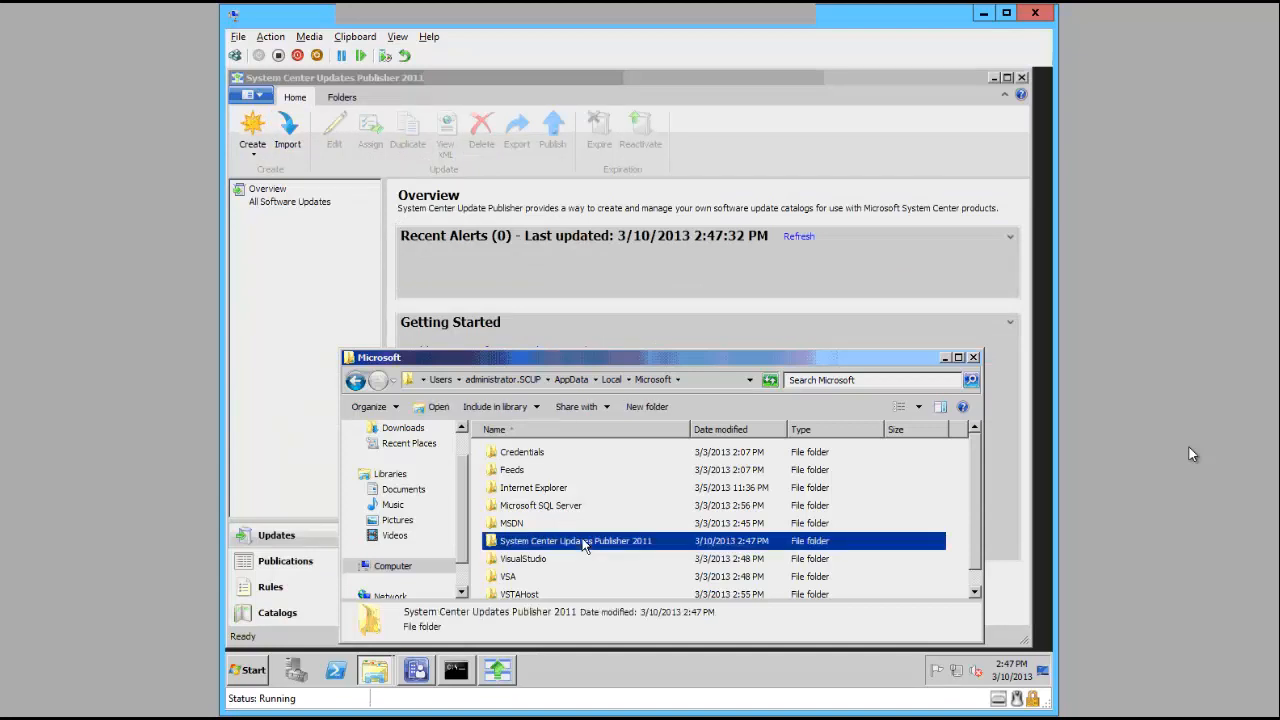
{"action": "double_click", "coordinate": [586, 544]}
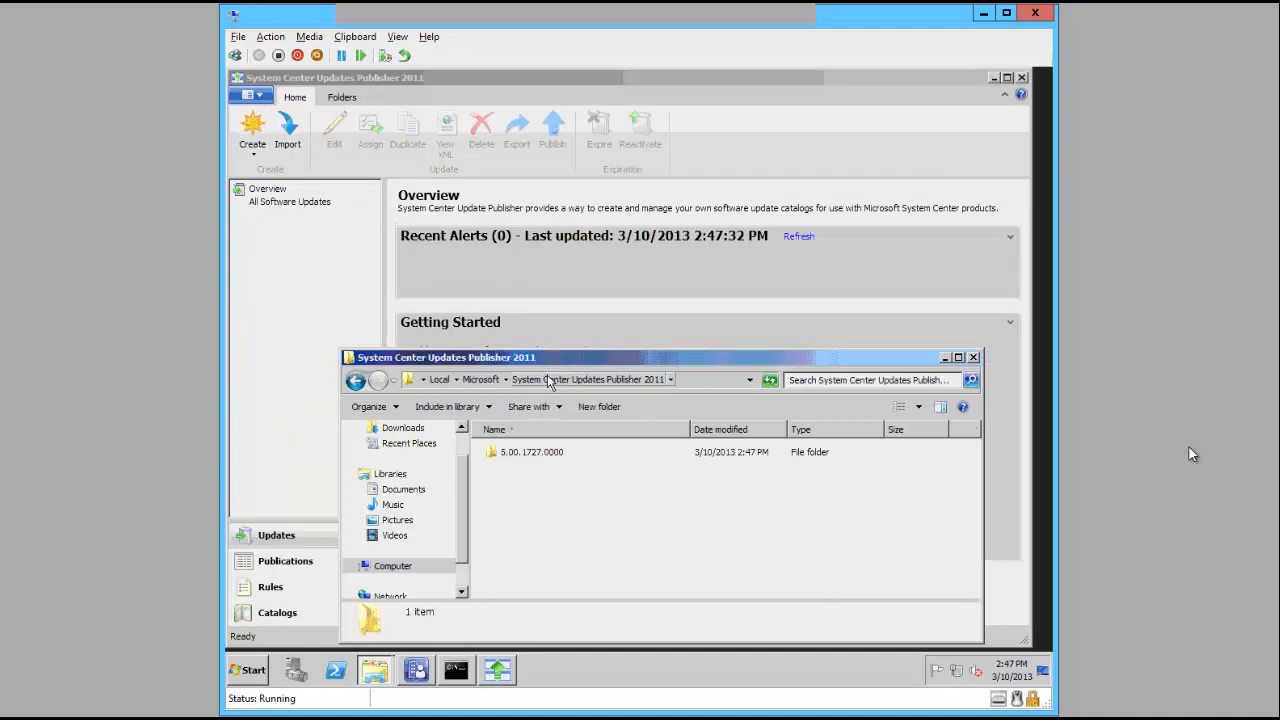
{"action": "double_click", "coordinate": [529, 456]}
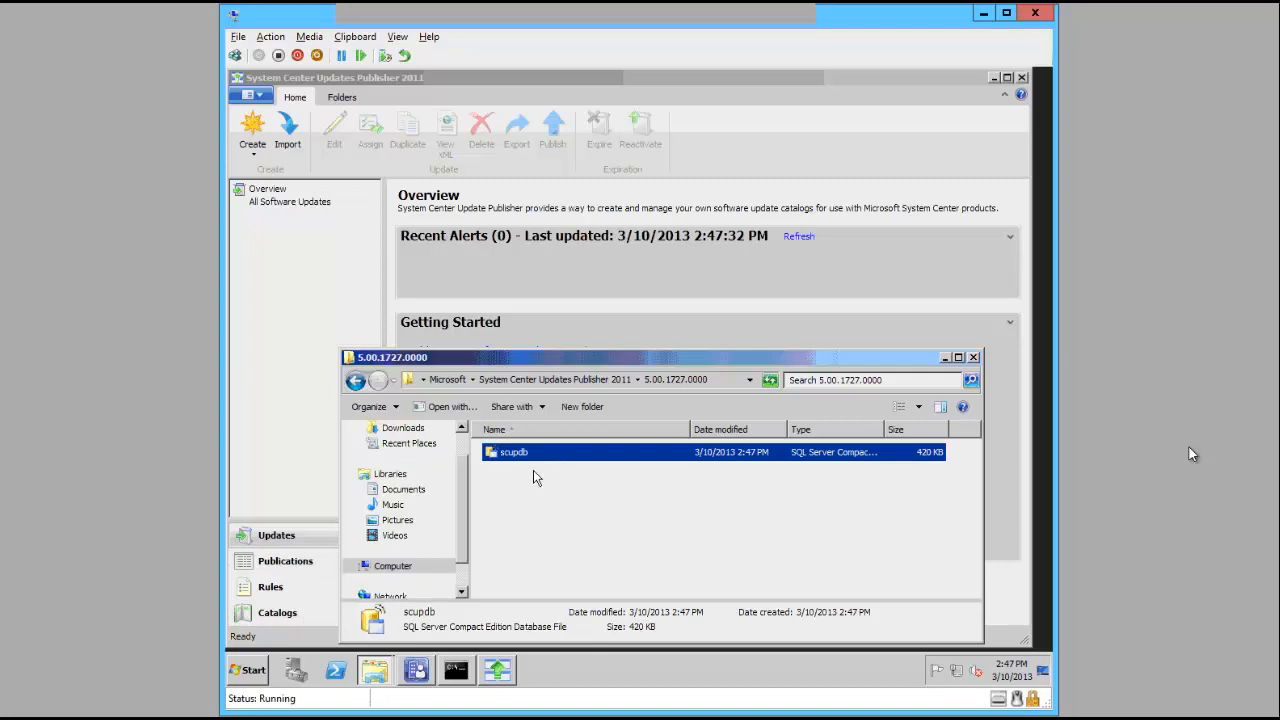
{"action": "left_click", "coordinate": [512, 468]}
{"action": "left_click", "coordinate": [513, 461]}
{"action": "left_click", "coordinate": [974, 358]}
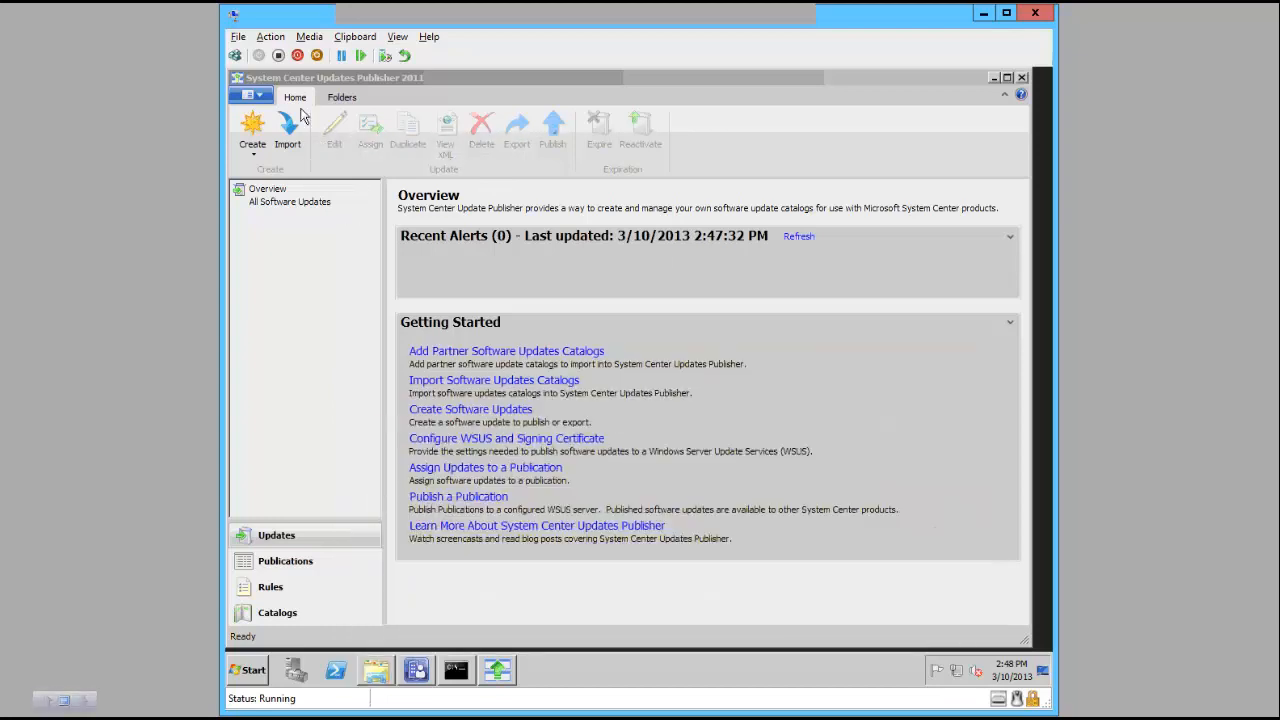
- Enable publishing to an update server in the publisher options, using the local update server, and test the connection
{"action": "left_click", "coordinate": [258, 96]}
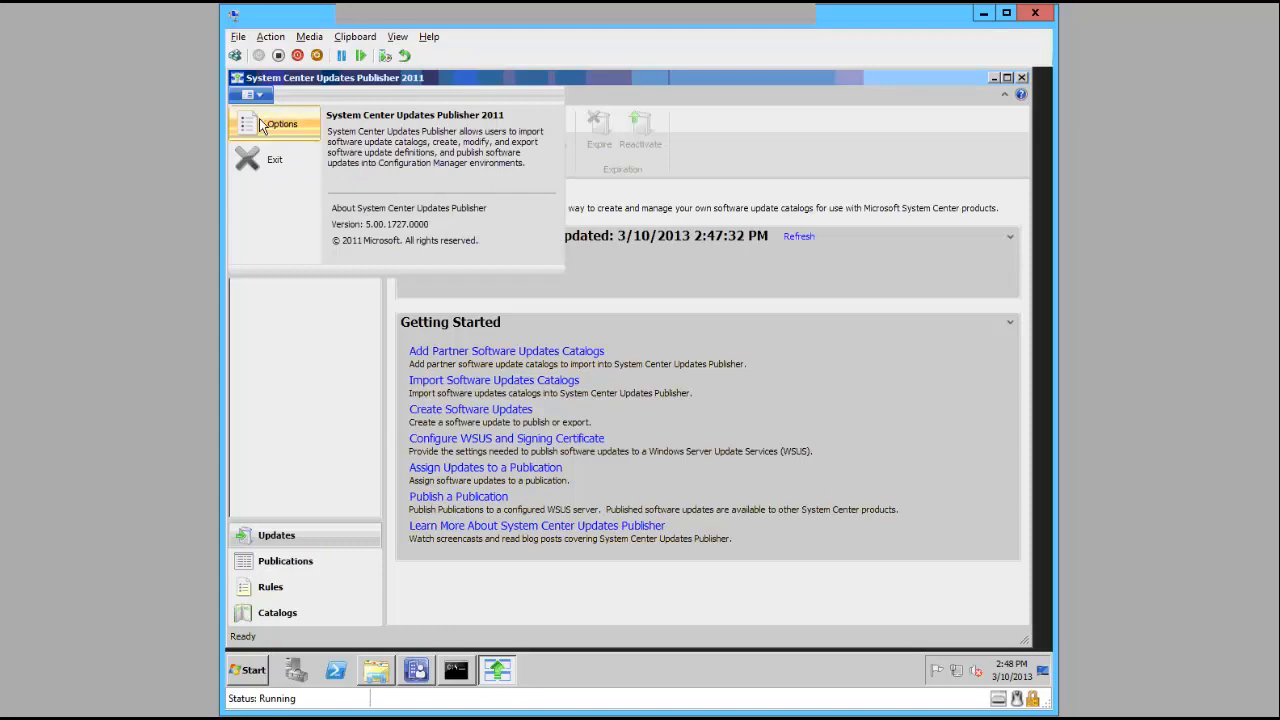
{"action": "left_click", "coordinate": [262, 124]}
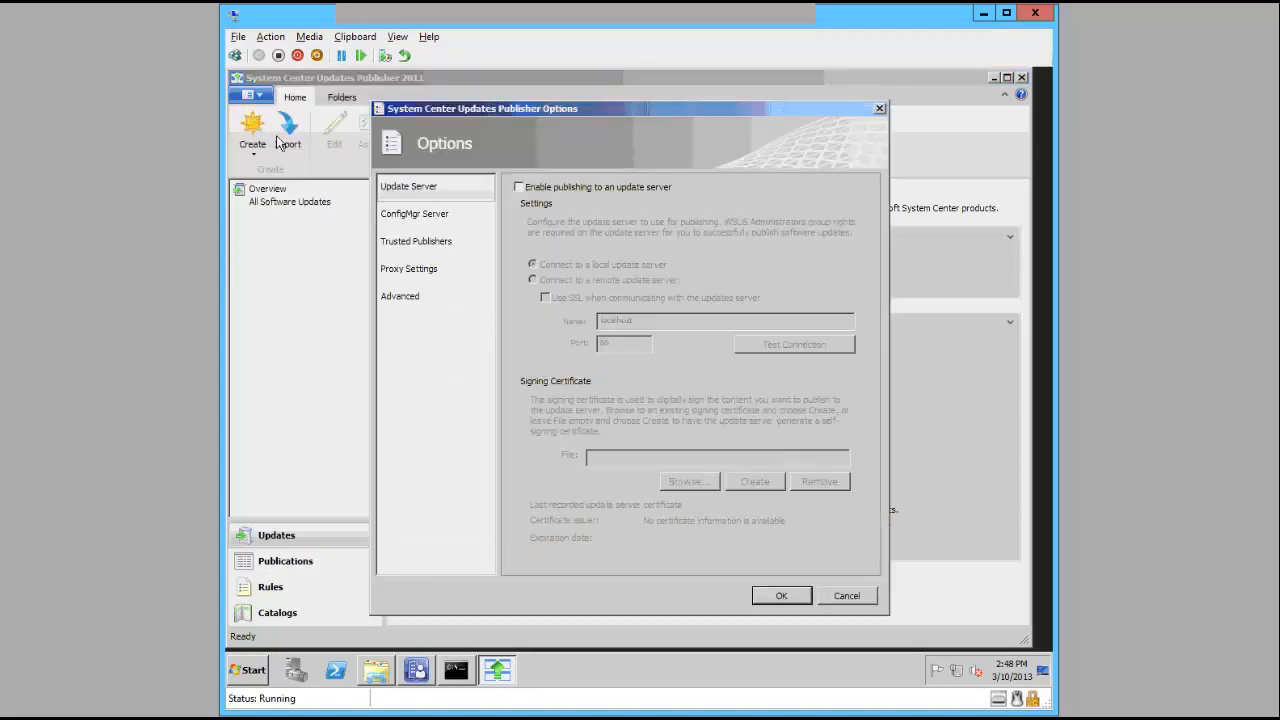
{"action": "left_click", "coordinate": [519, 187]}
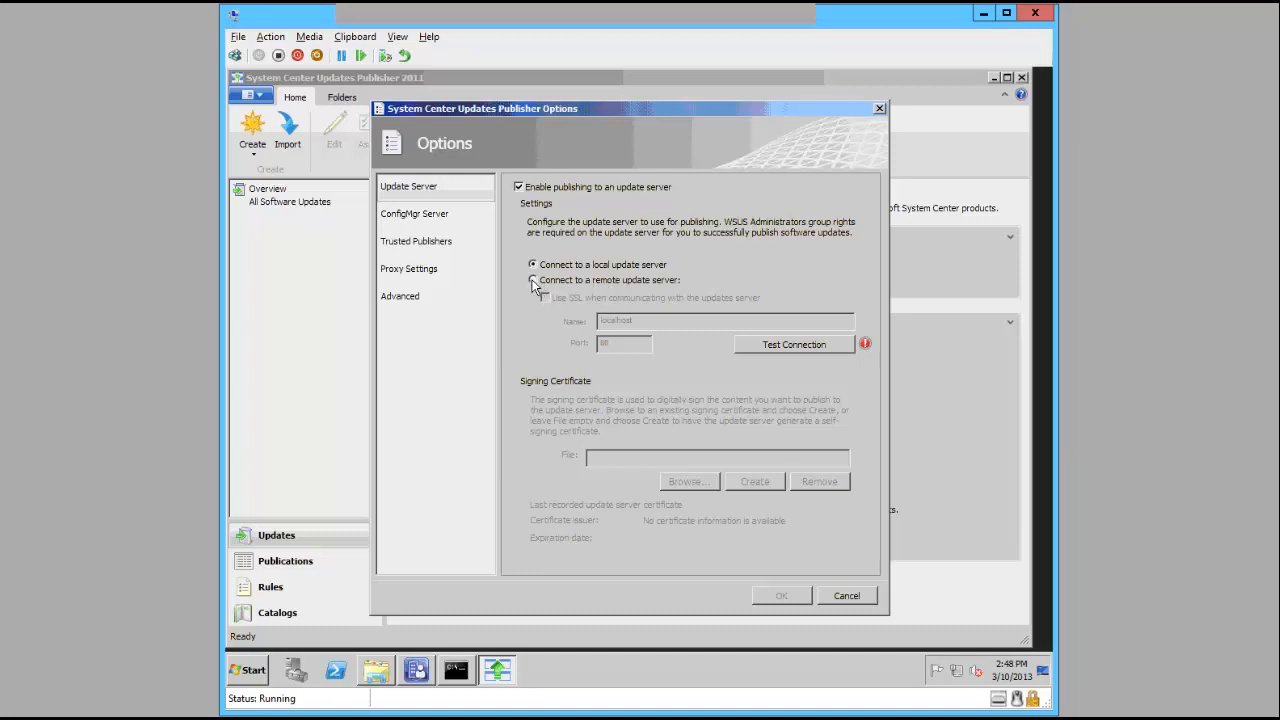
{"action": "left_click", "coordinate": [771, 345]}
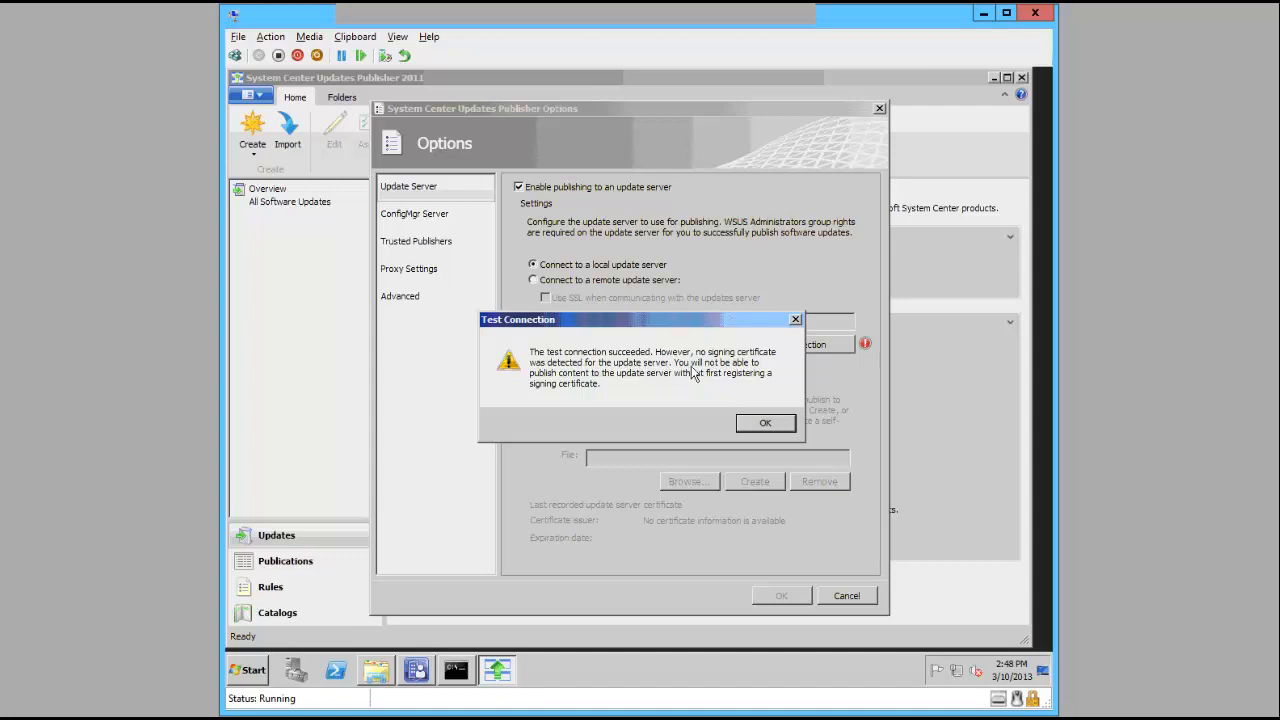
{"action": "left_click", "coordinate": [765, 424]}
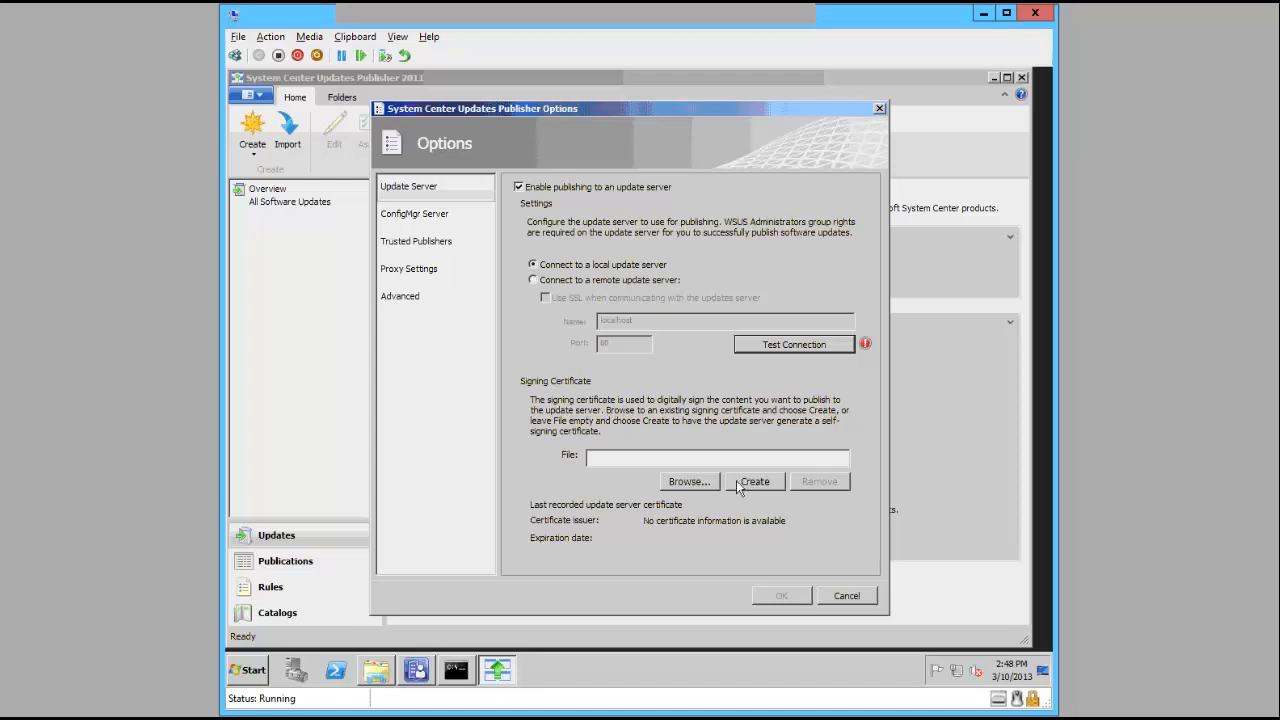
{"action": "left_click", "coordinate": [686, 481]}
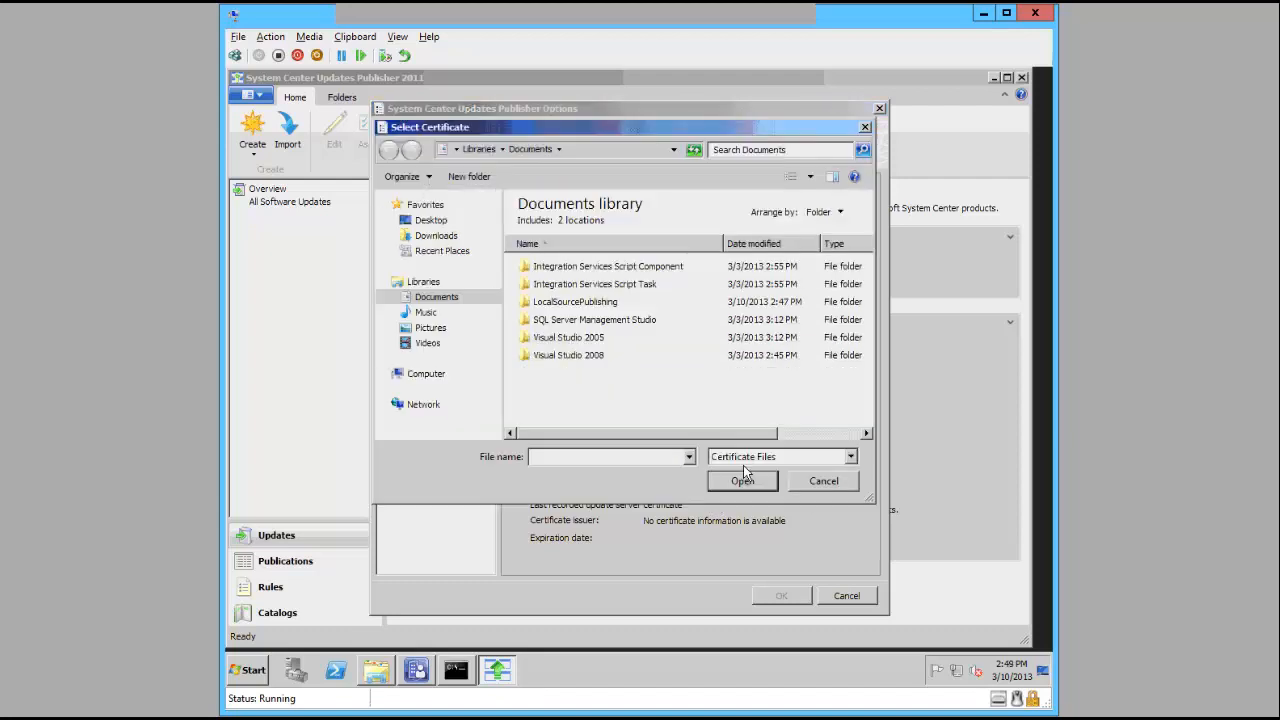
{"action": "left_click", "coordinate": [748, 458]}
{"action": "left_click", "coordinate": [744, 472]}
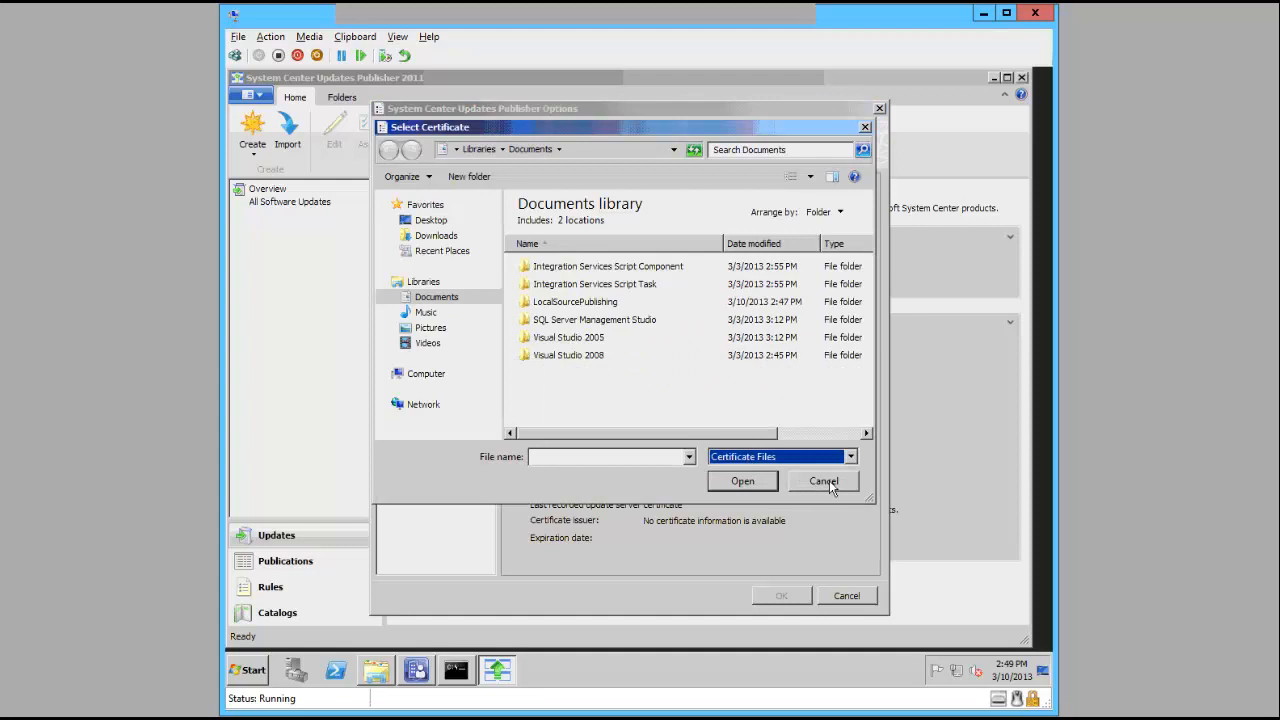
{"action": "left_click", "coordinate": [825, 481]}
- Create a self-signed signing certificate for the update server, leaving the certificate file empty
{"action": "left_click", "coordinate": [756, 482]}
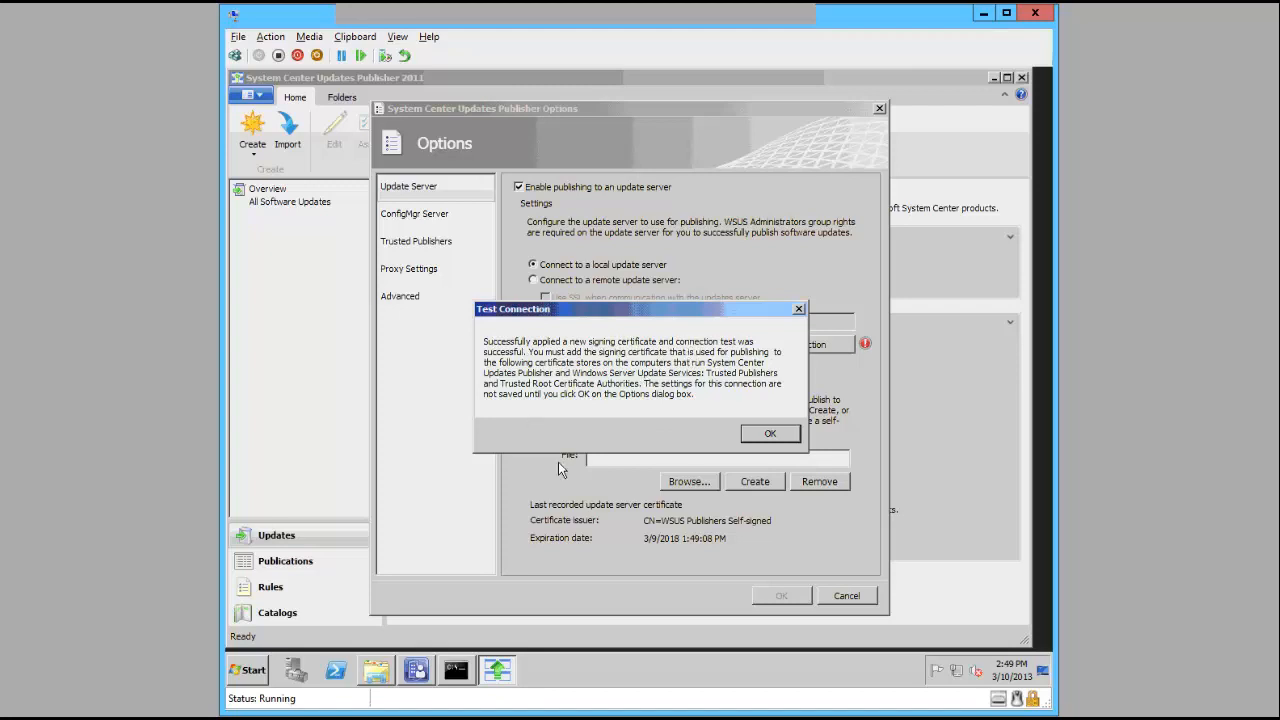
- Open a Microsoft Management Console (mmc) and add the Certificates snap-in for the computer account on the local computer
{"action": "left_click", "coordinate": [254, 676]}
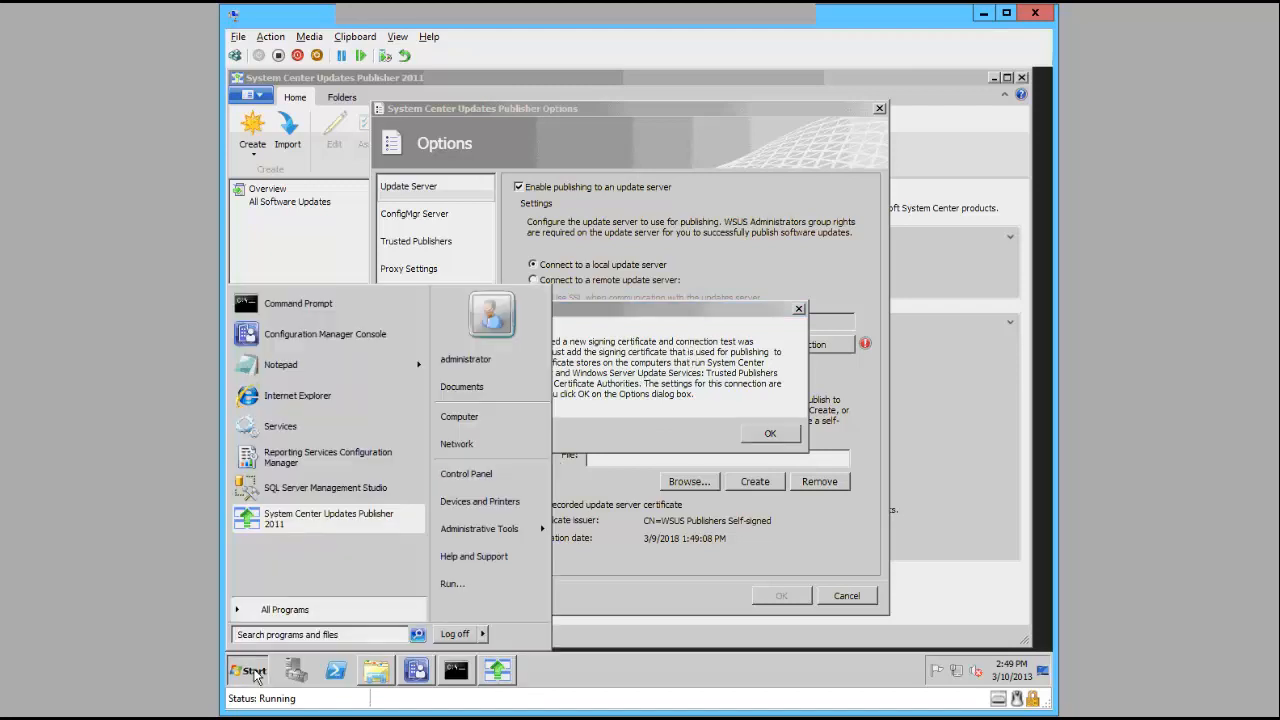
{"action": "type", "text": "mmc"}
{"action": "key", "text": "Return"}
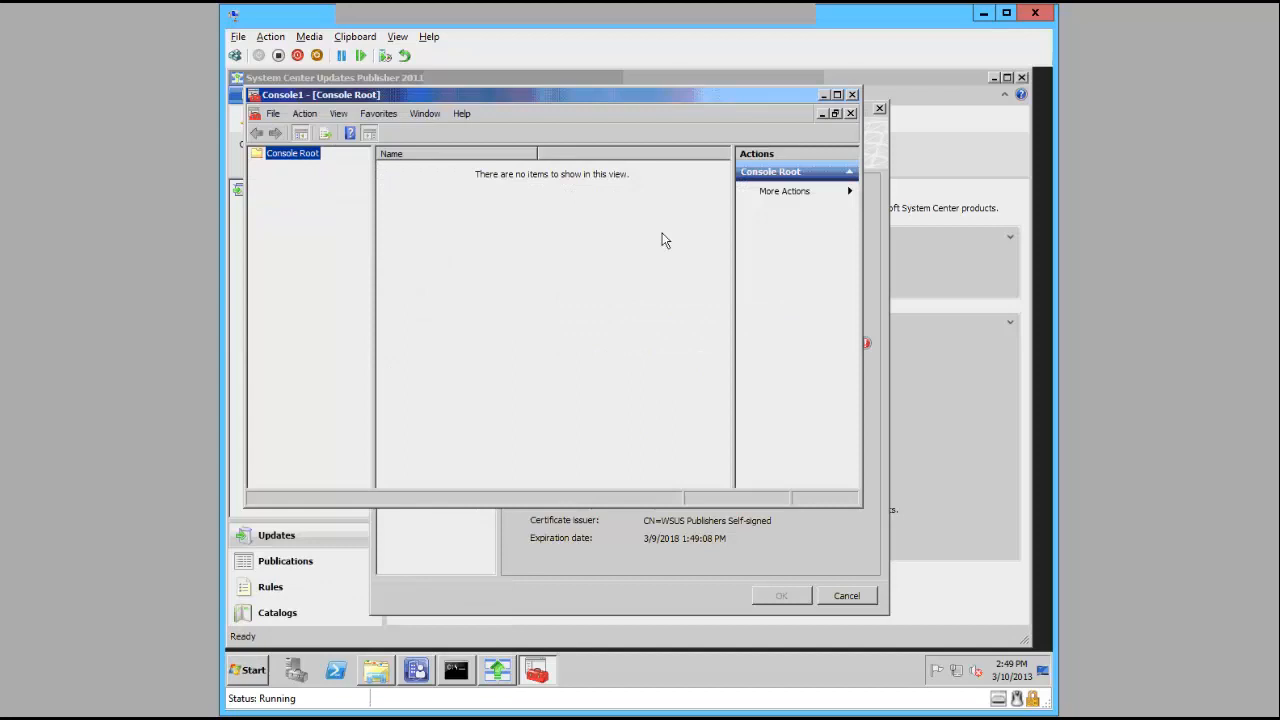
{"action": "left_click", "coordinate": [268, 114]}
{"action": "left_click", "coordinate": [323, 194]}
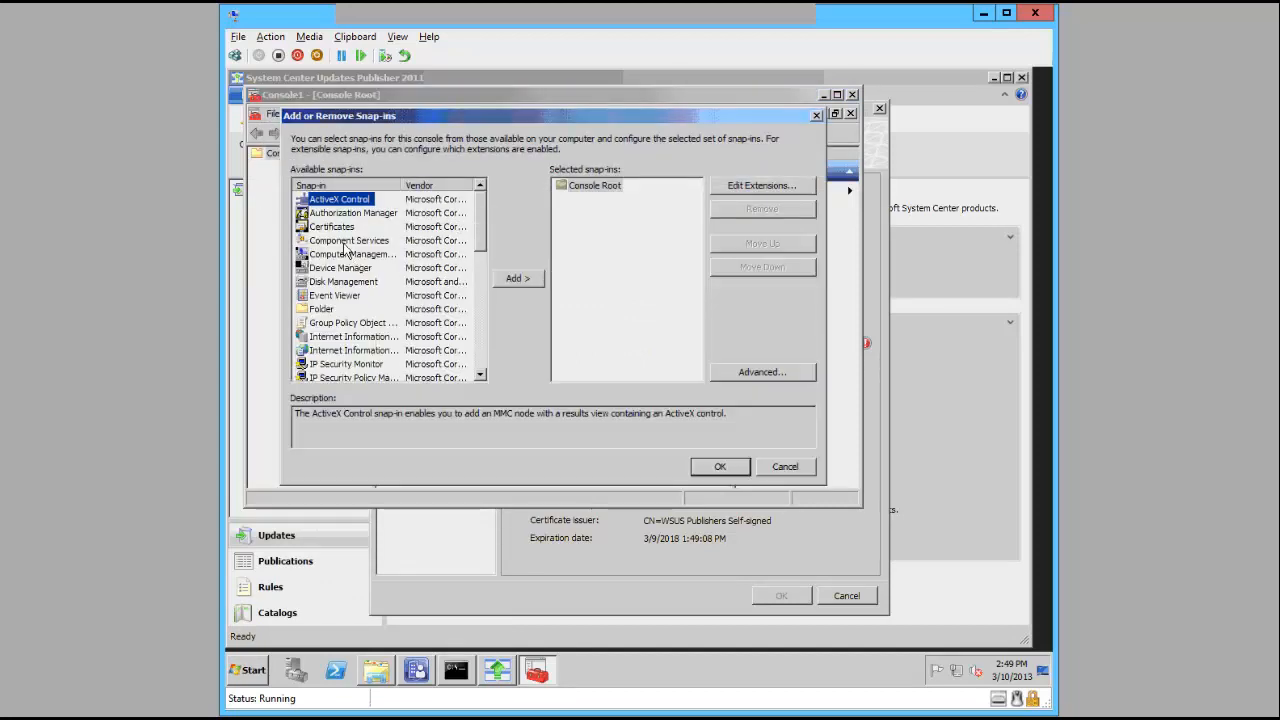
{"action": "left_click", "coordinate": [334, 228]}
{"action": "left_click", "coordinate": [510, 279]}
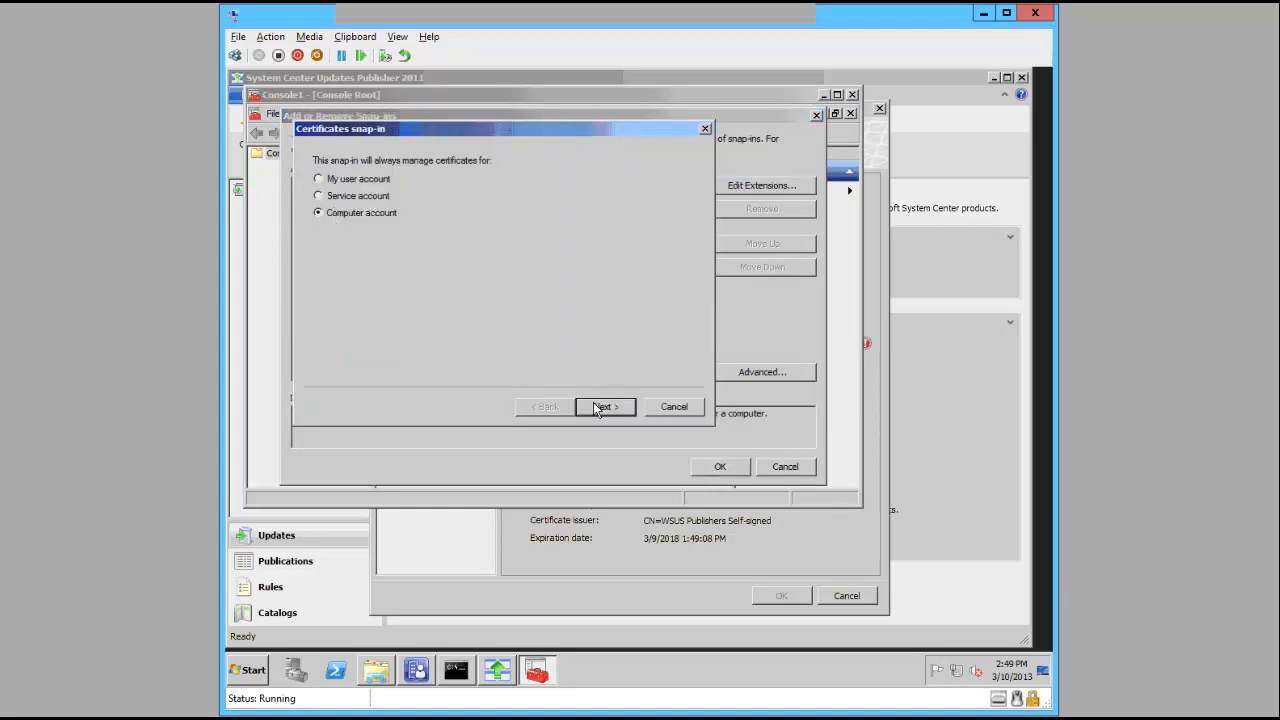
{"action": "left_click", "coordinate": [600, 407]}
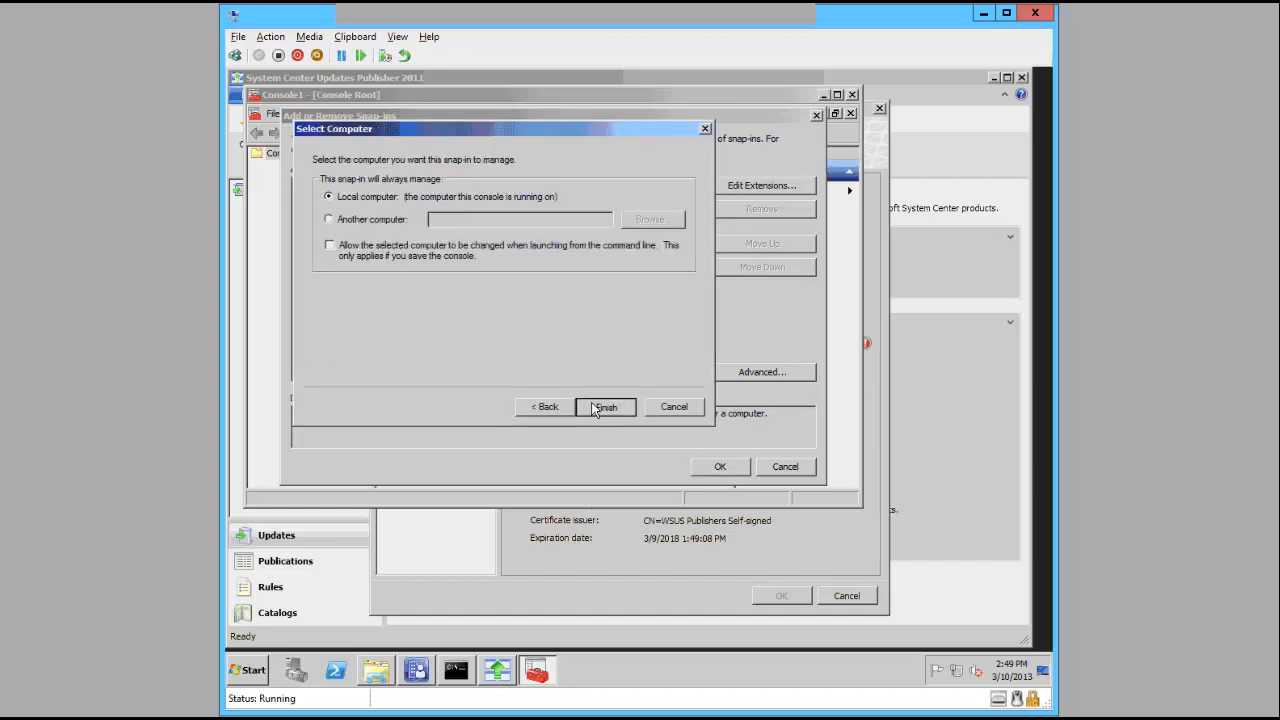
{"action": "left_click", "coordinate": [603, 407]}
{"action": "left_click", "coordinate": [718, 467]}
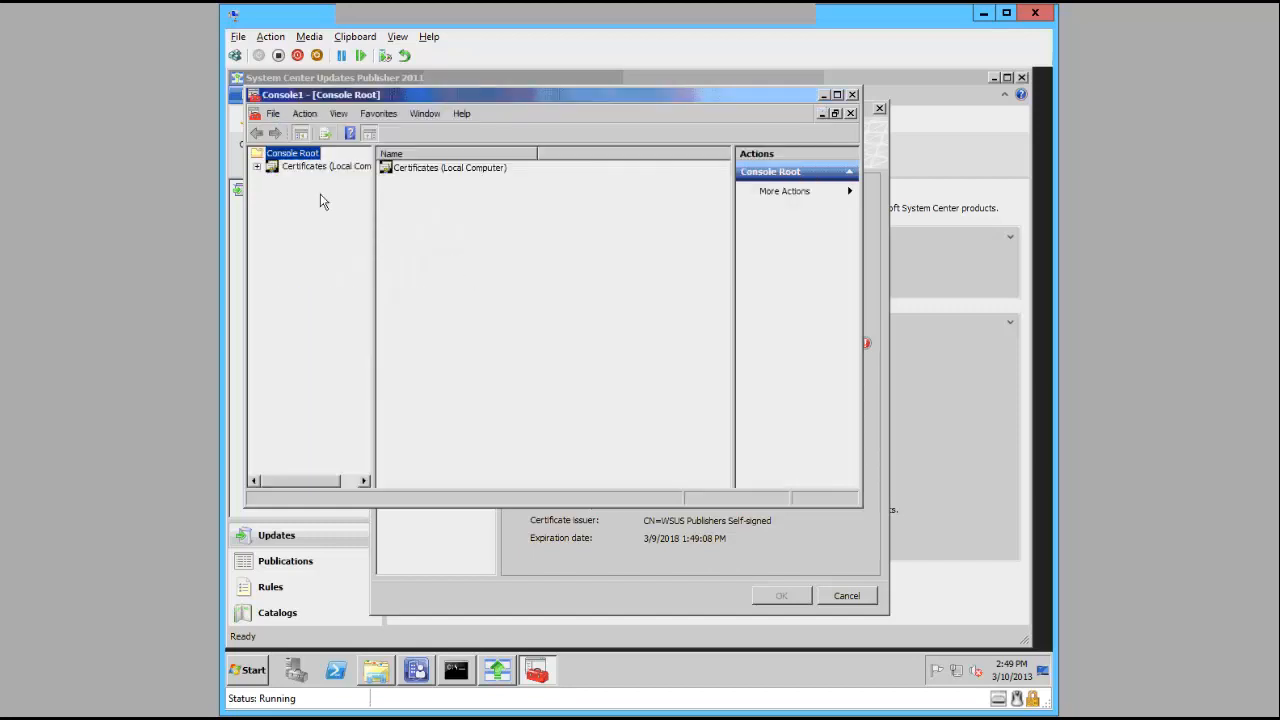
- Show the Certificates folder of the local computer's WSUS store, minimize the console and dismiss the publisher's Test Connection message
{"action": "left_click", "coordinate": [257, 167]}
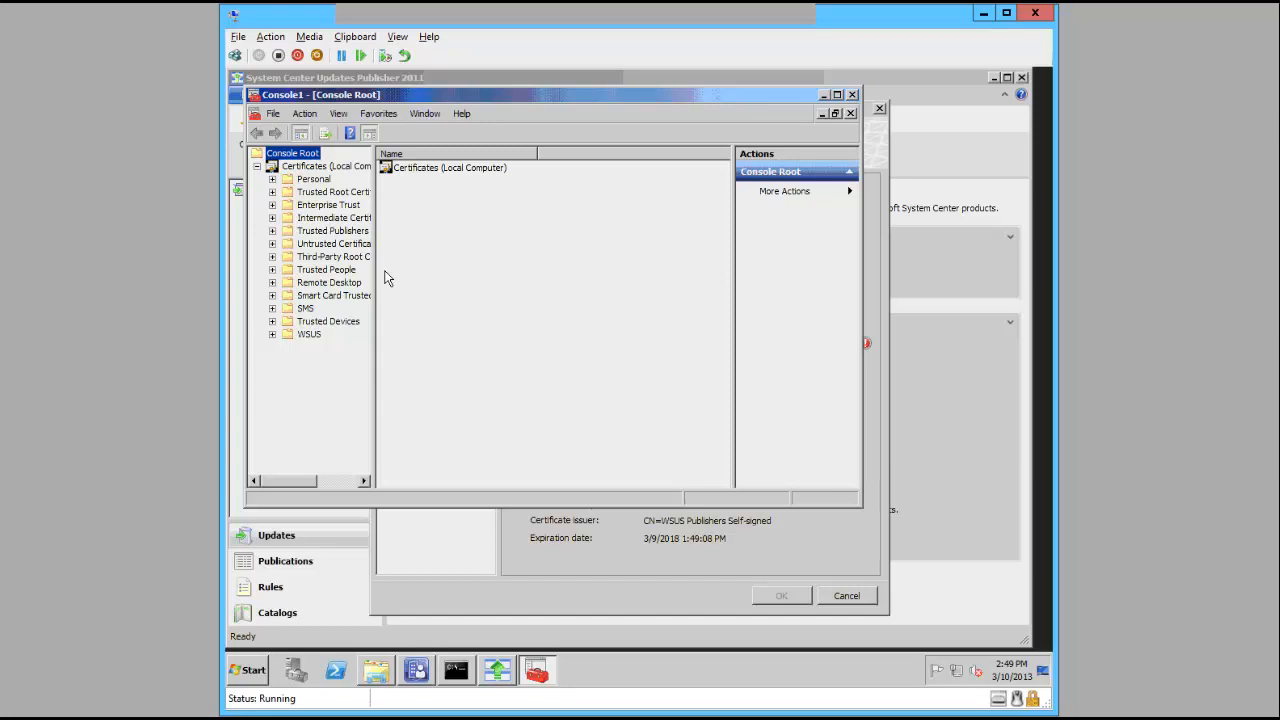
{"action": "double_click", "coordinate": [300, 337]}
{"action": "left_click", "coordinate": [320, 347]}
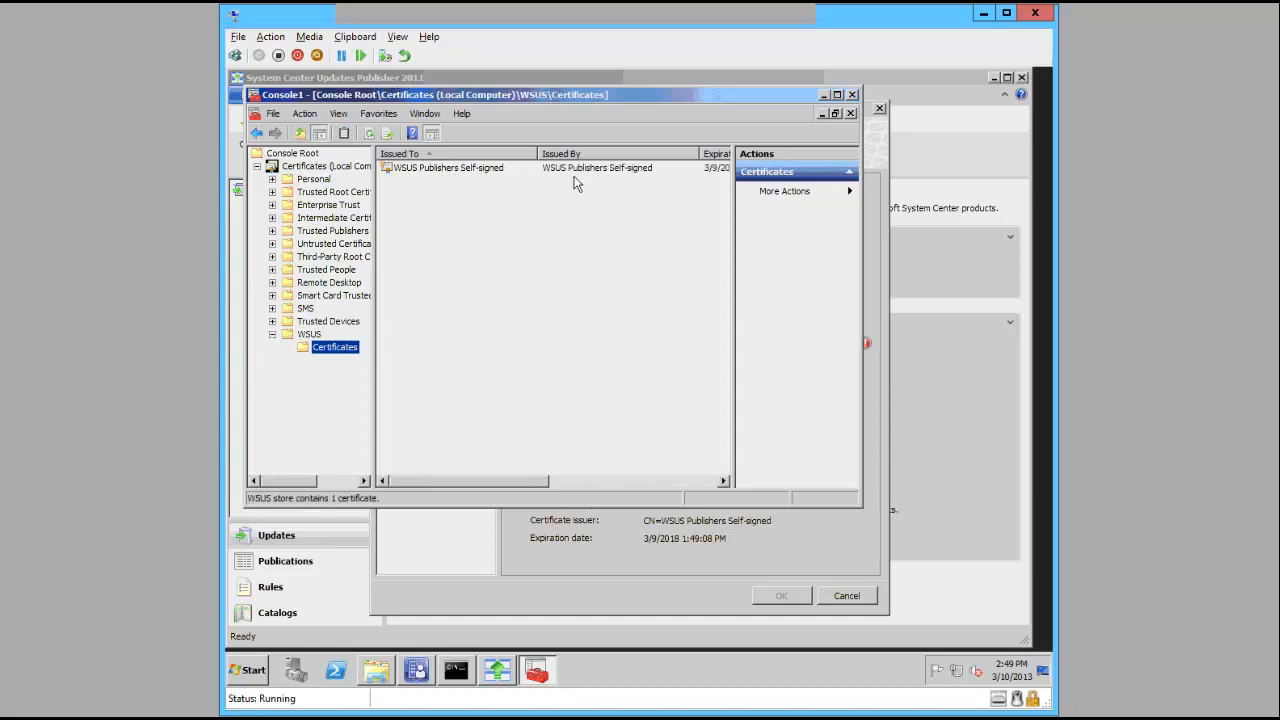
{"action": "left_click", "coordinate": [823, 96]}
{"action": "left_click", "coordinate": [770, 434]}
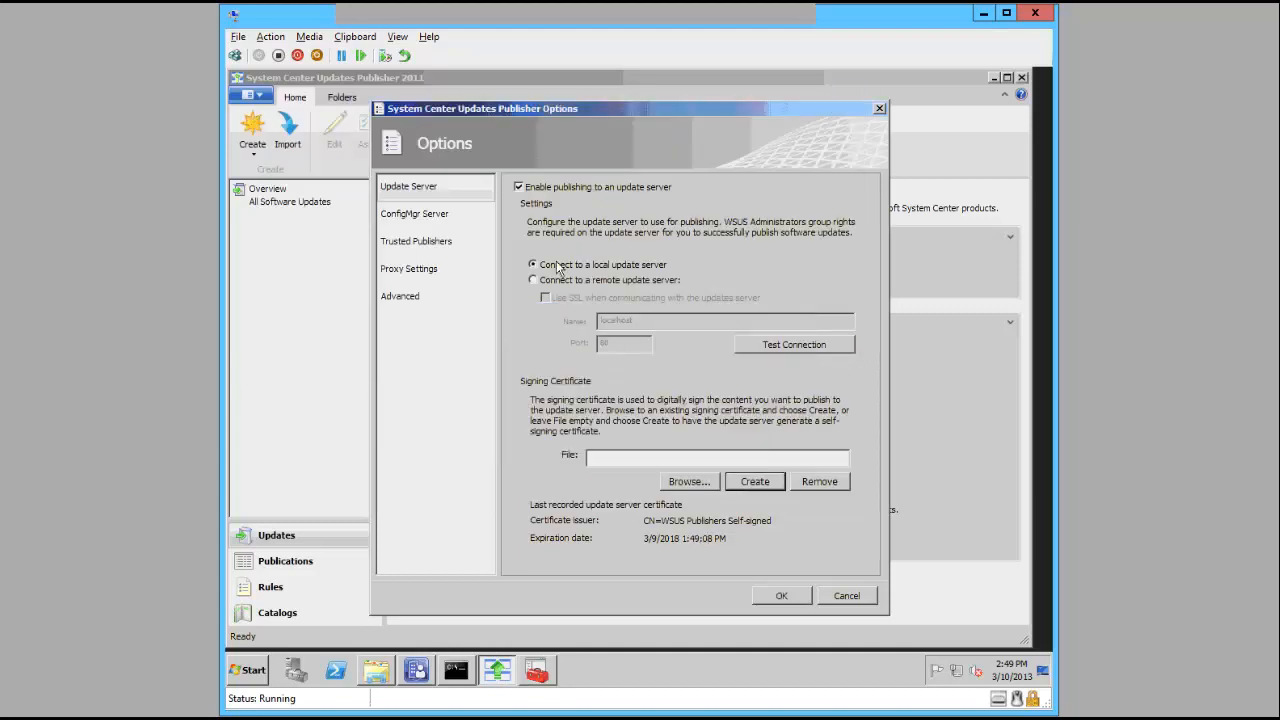
- Enable Configuration Manager integration with the local server, test the connection, keep the client count threshold at 1 and save the options
{"action": "left_click", "coordinate": [441, 220]}
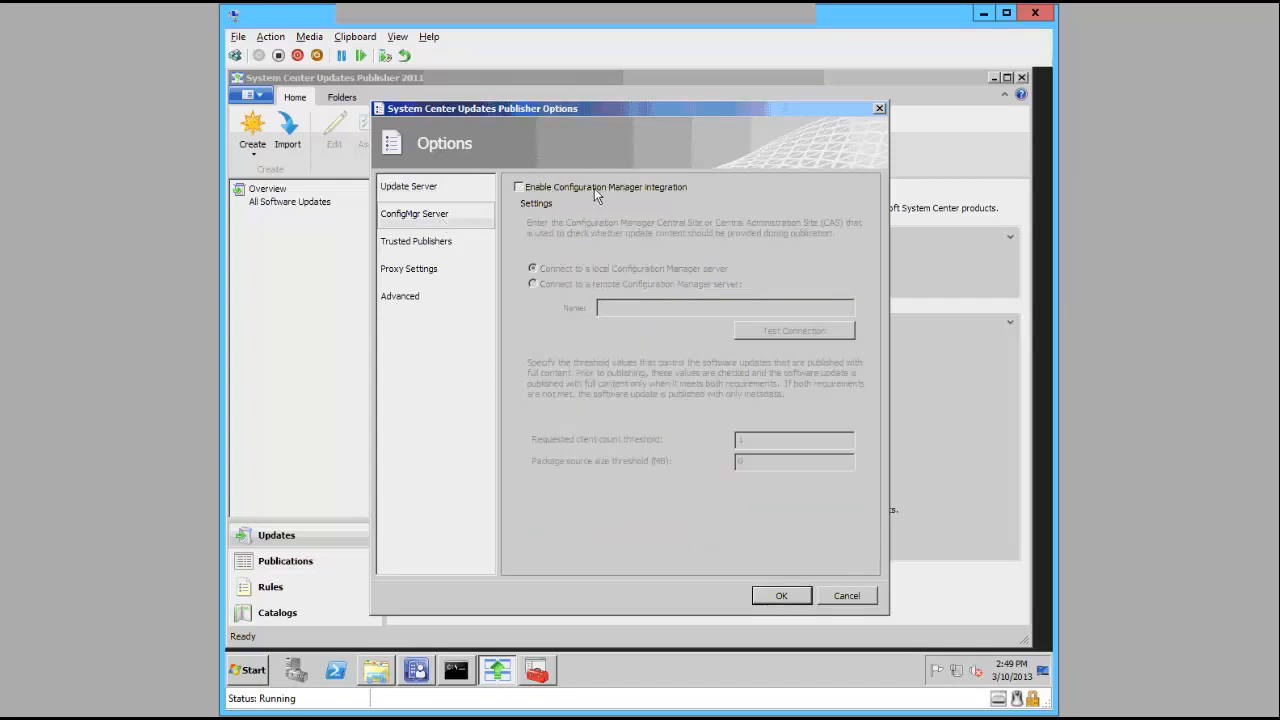
{"action": "left_click", "coordinate": [518, 187]}
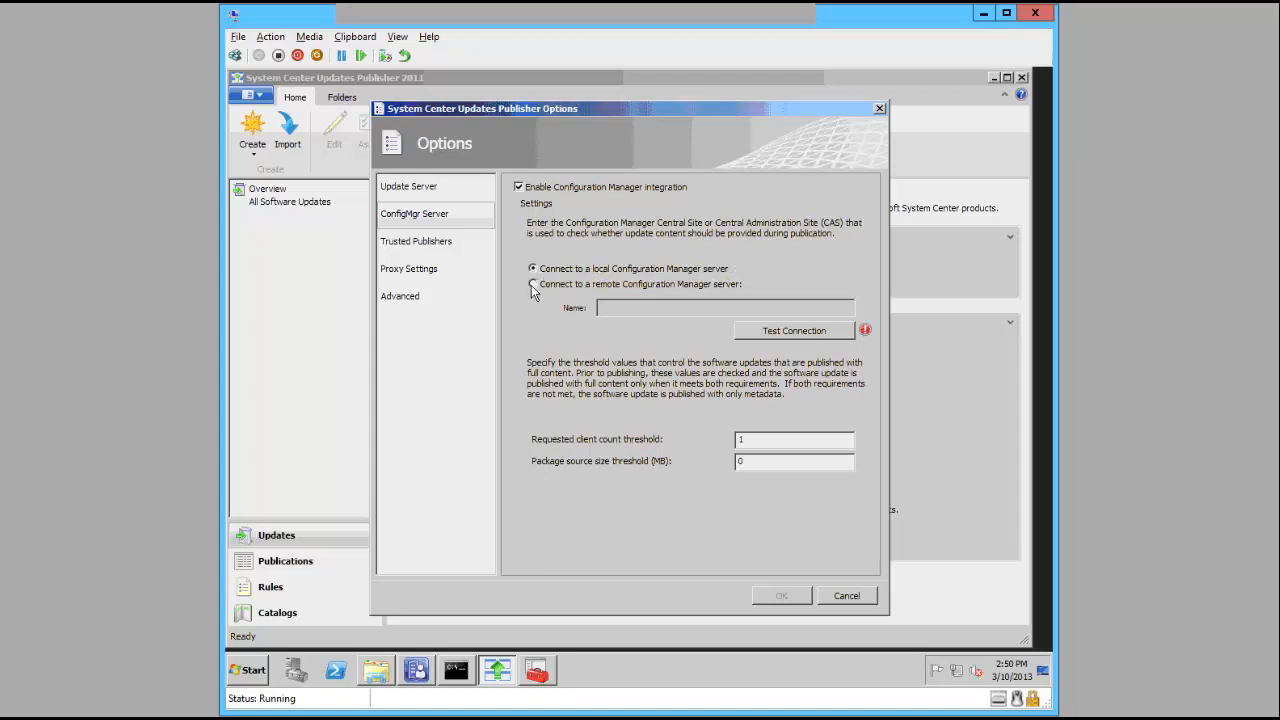
{"action": "left_click", "coordinate": [777, 331]}
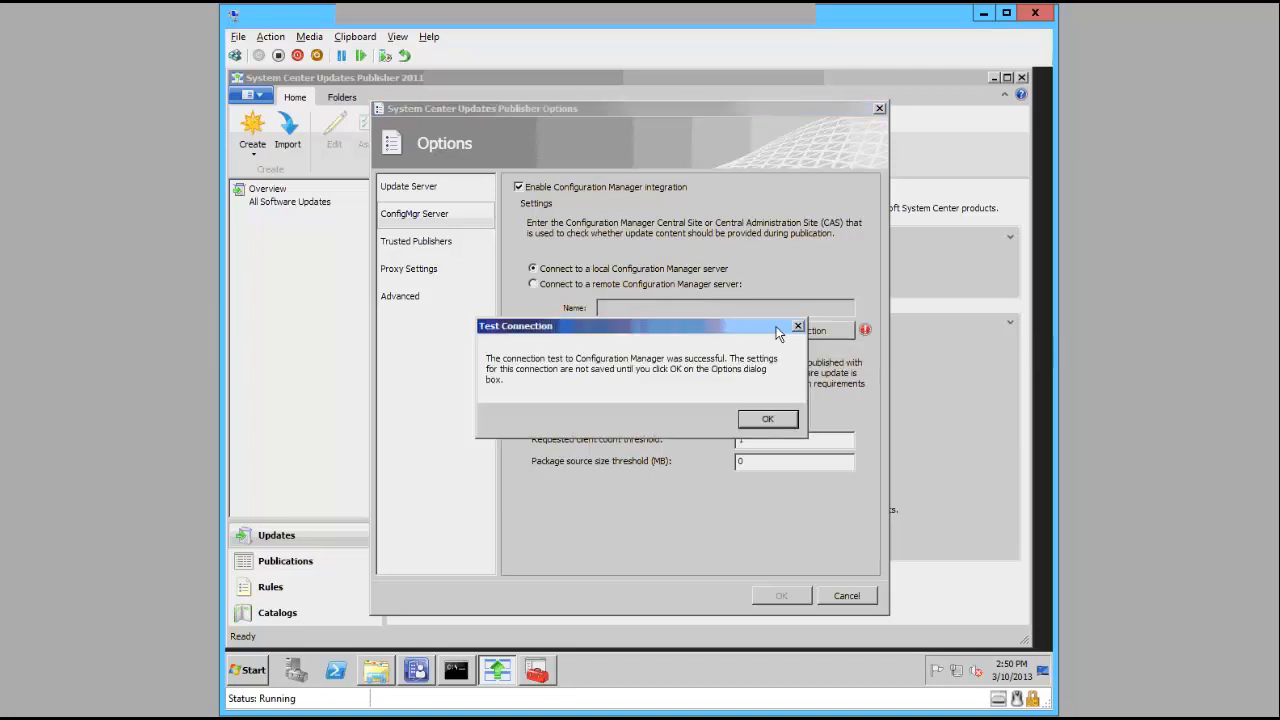
{"action": "left_click", "coordinate": [767, 421]}
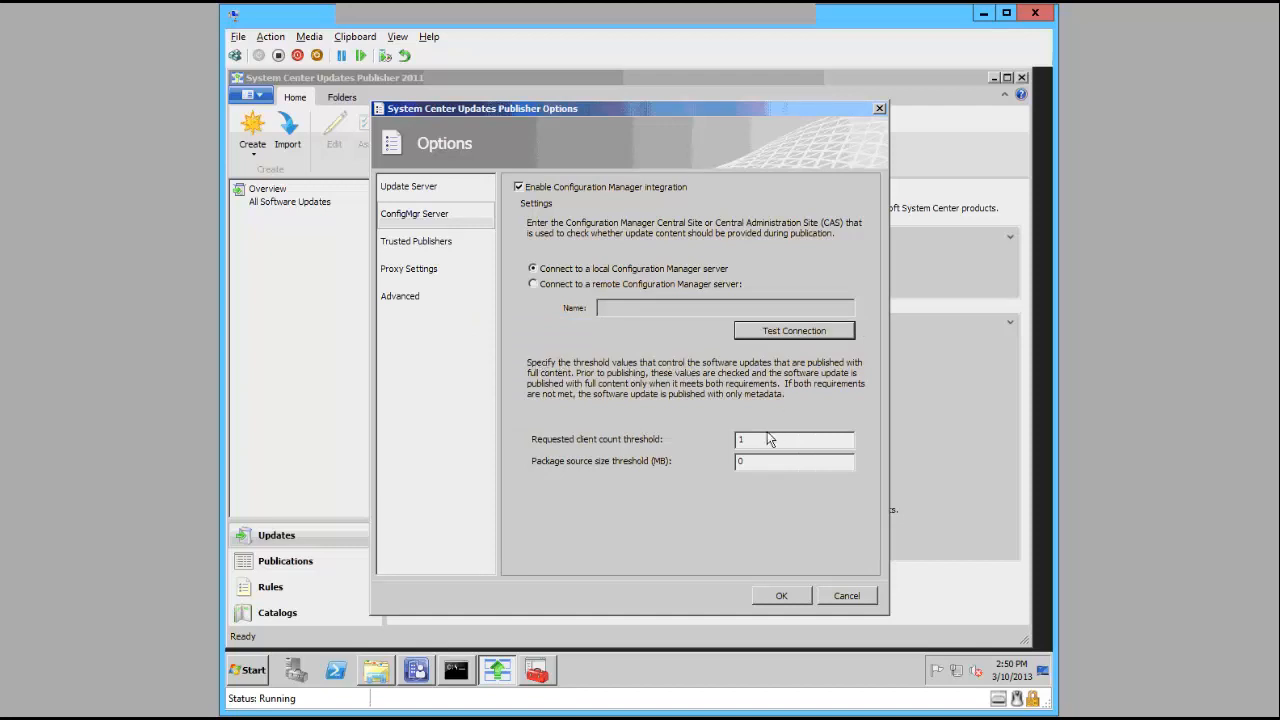
{"action": "key", "text": "Tab"}
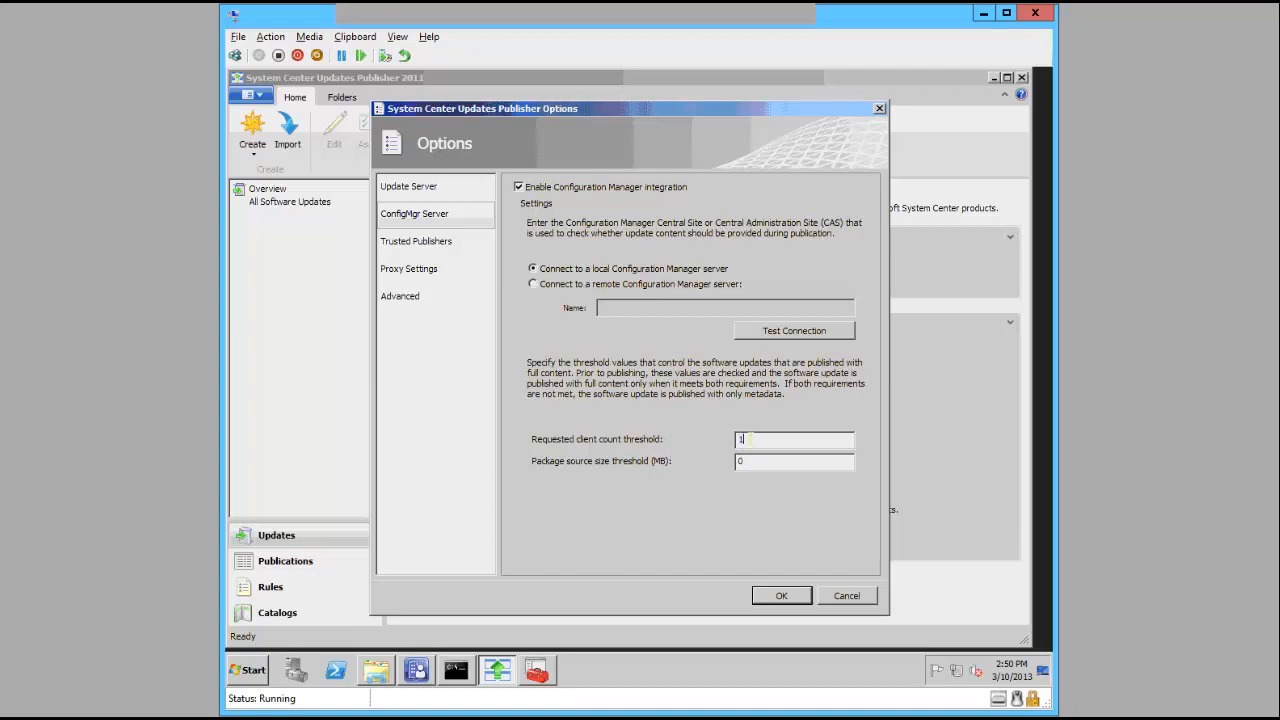
{"action": "left_click_drag", "start_coordinate": [747, 440], "coordinate": [694, 440]}
{"action": "left_click", "coordinate": [784, 597]}
- Start exporting the WSUS Publishers Self-signed certificate from the management console without its private key, up to the file format choice
{"action": "left_click", "coordinate": [538, 675]}
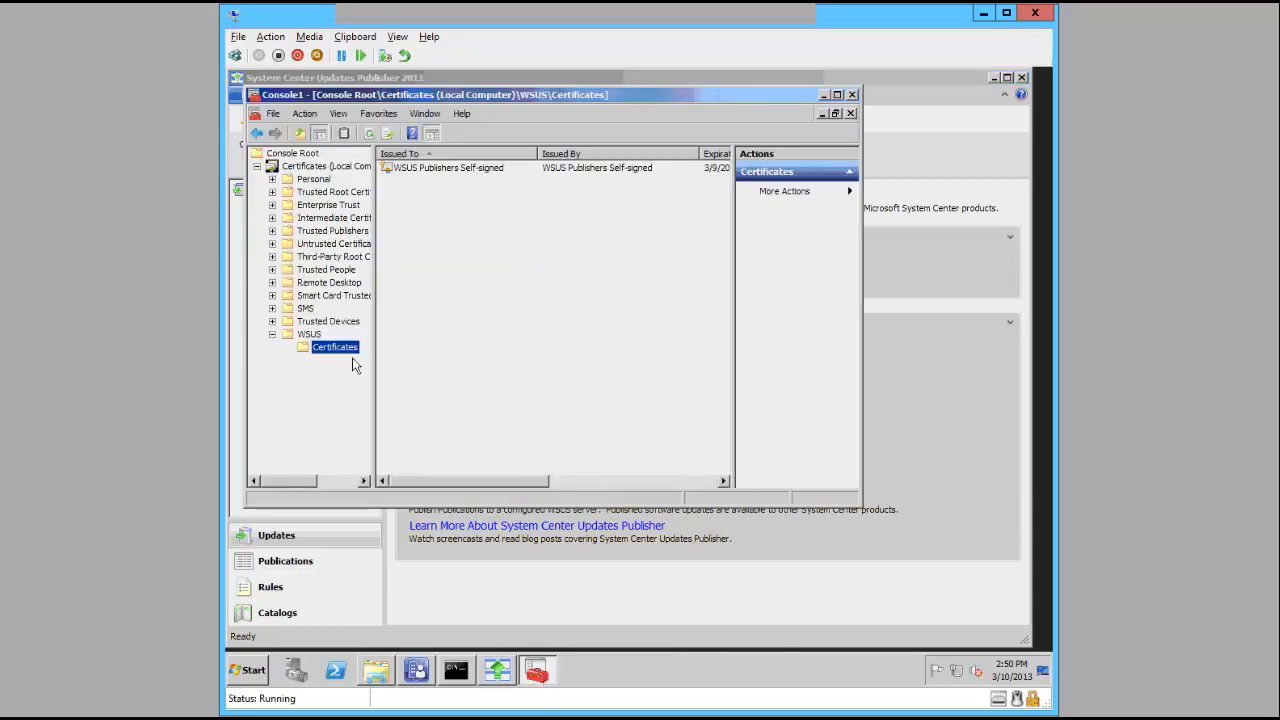
{"action": "left_click", "coordinate": [418, 170]}
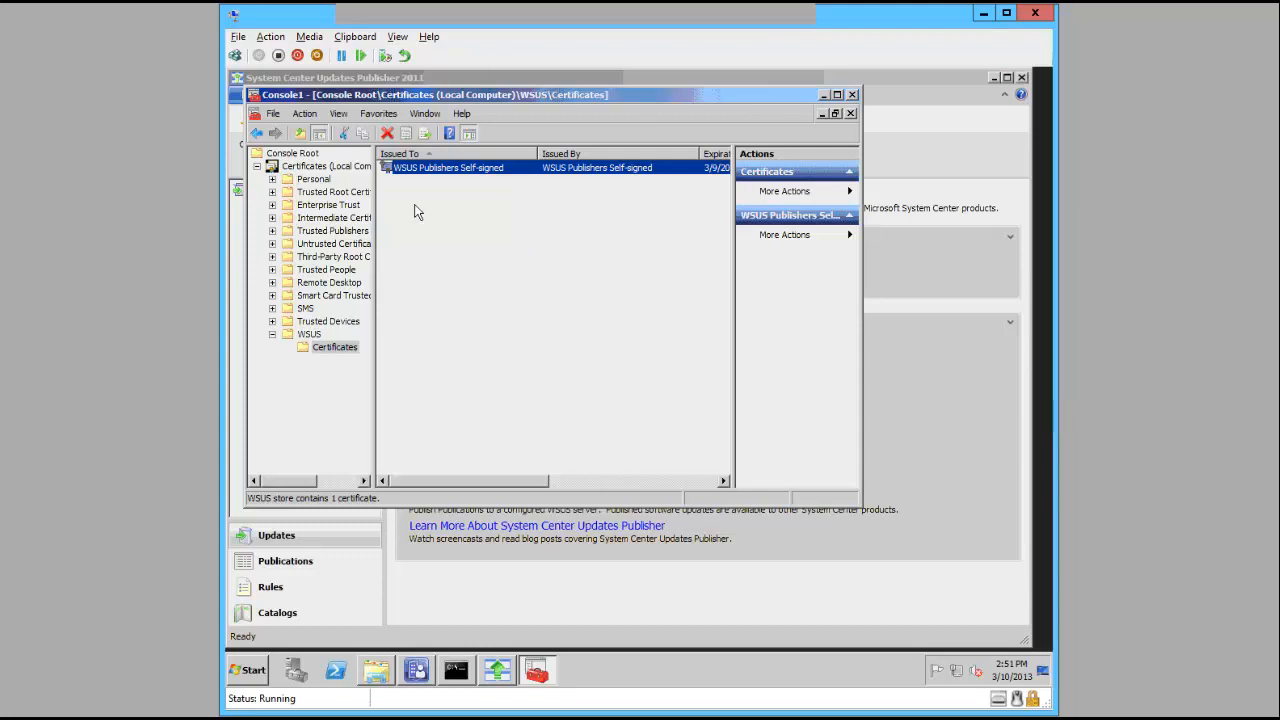
{"action": "left_click_drag", "start_coordinate": [376, 204], "coordinate": [428, 200]}
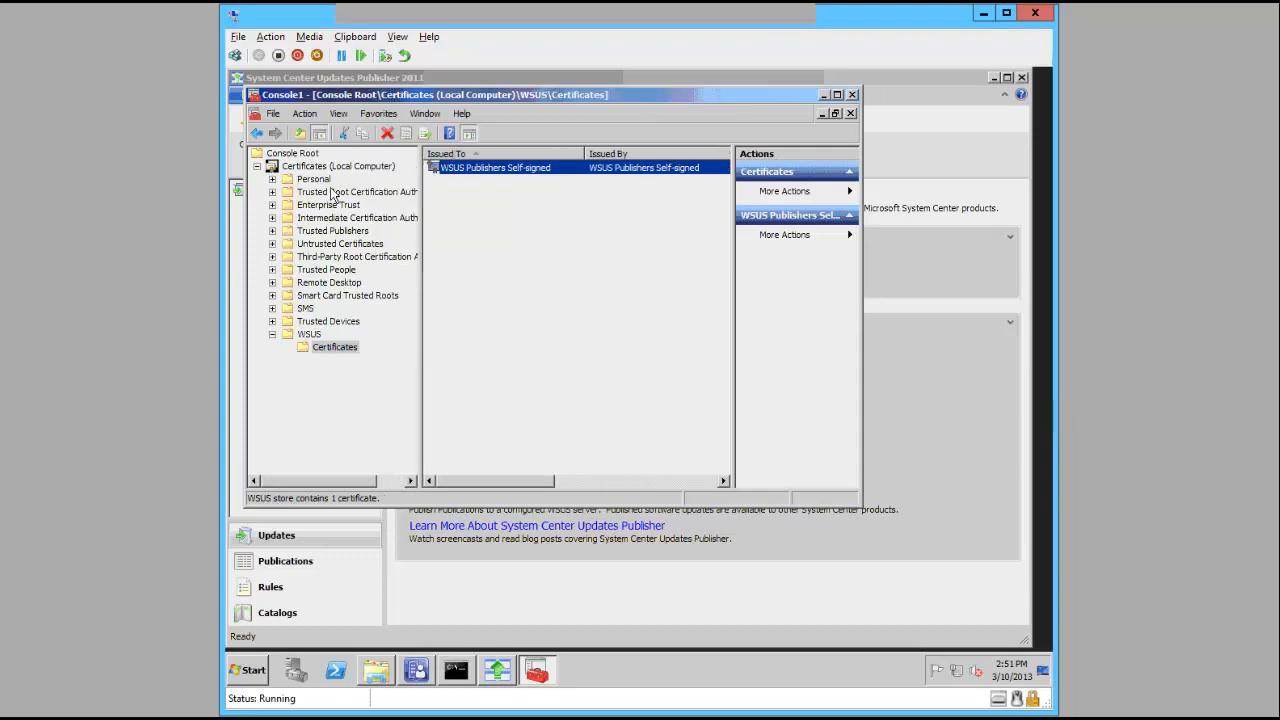
{"action": "right_click", "coordinate": [495, 168]}
{"action": "mouse_move", "coordinate": [518, 195]}
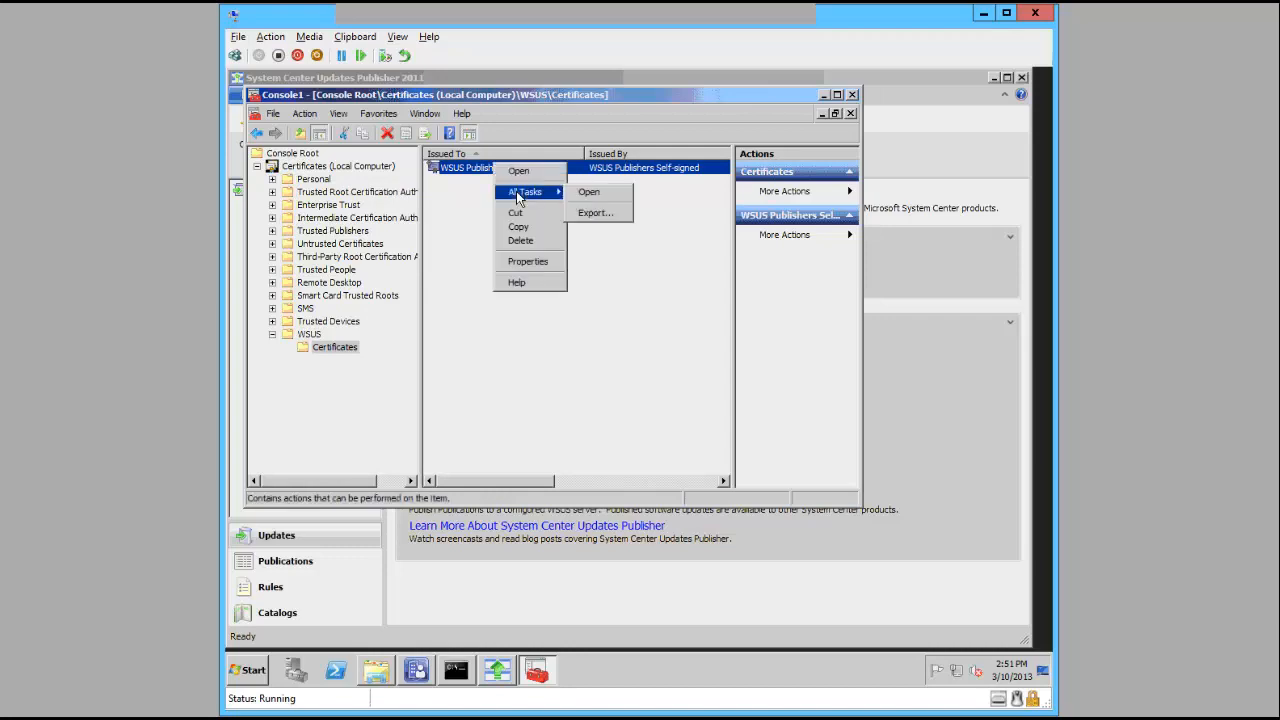
{"action": "left_click", "coordinate": [588, 216]}
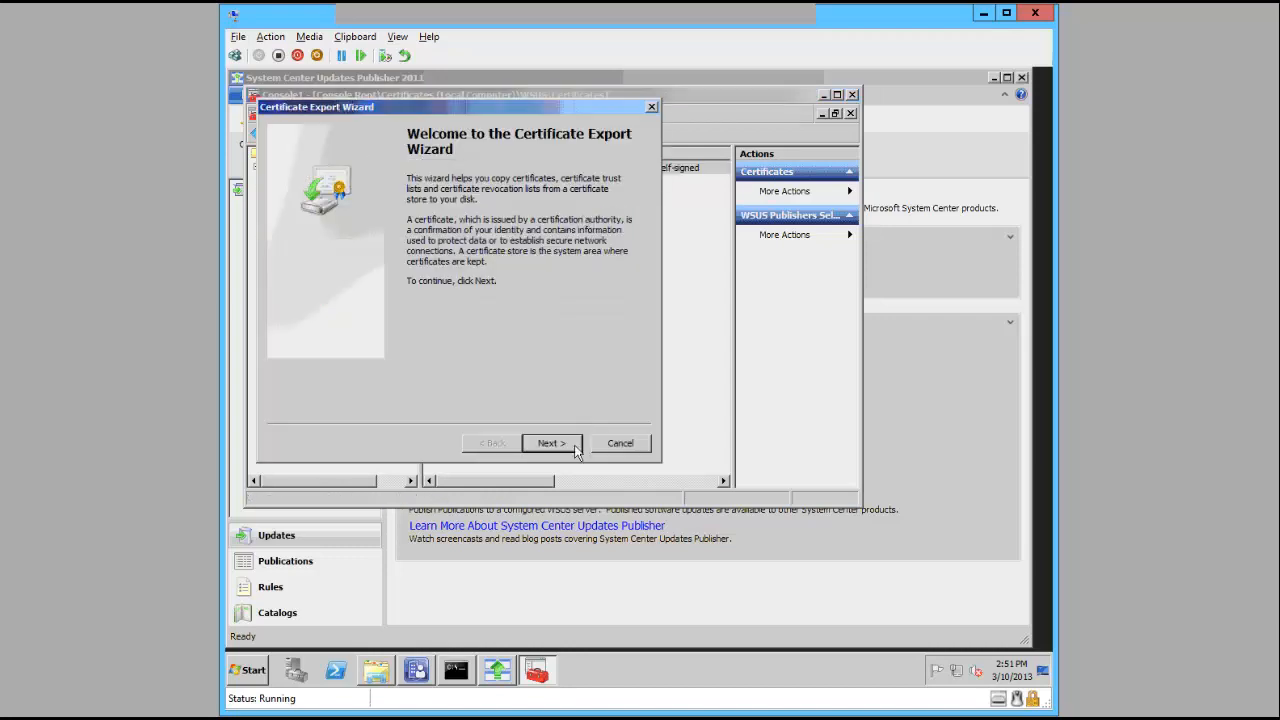
{"action": "left_click", "coordinate": [563, 448]}
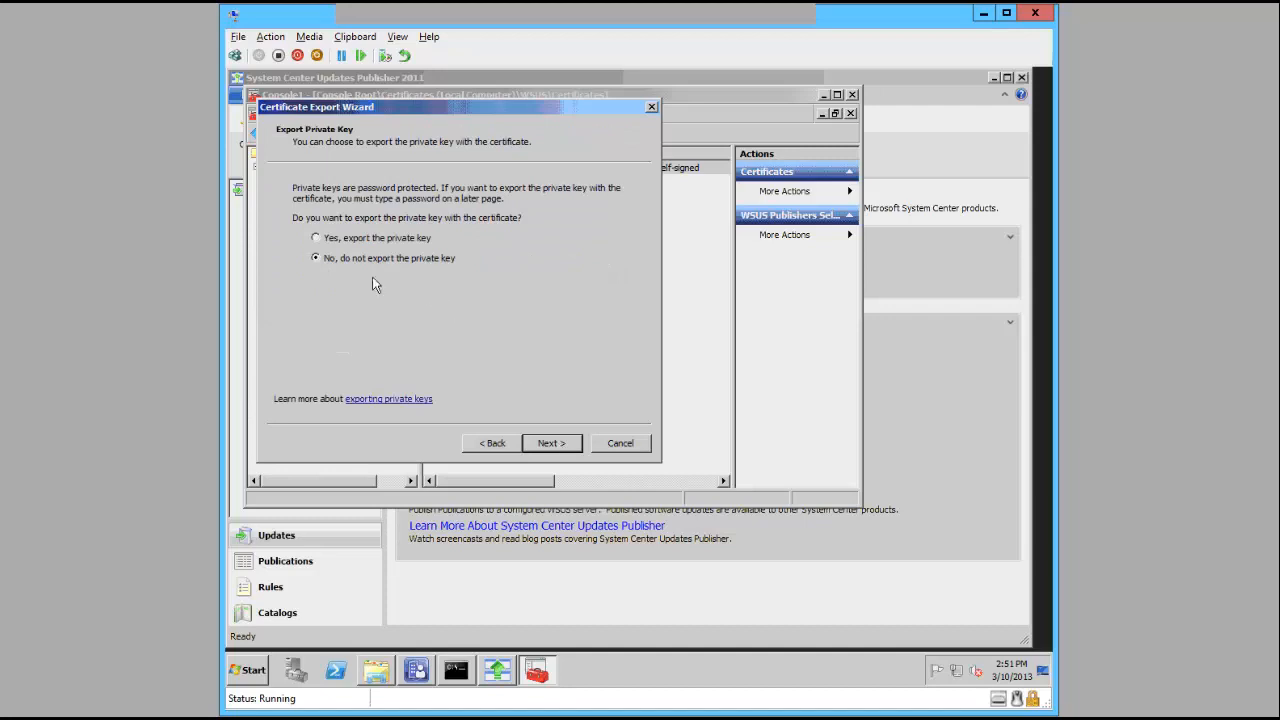
{"action": "left_click", "coordinate": [561, 447]}
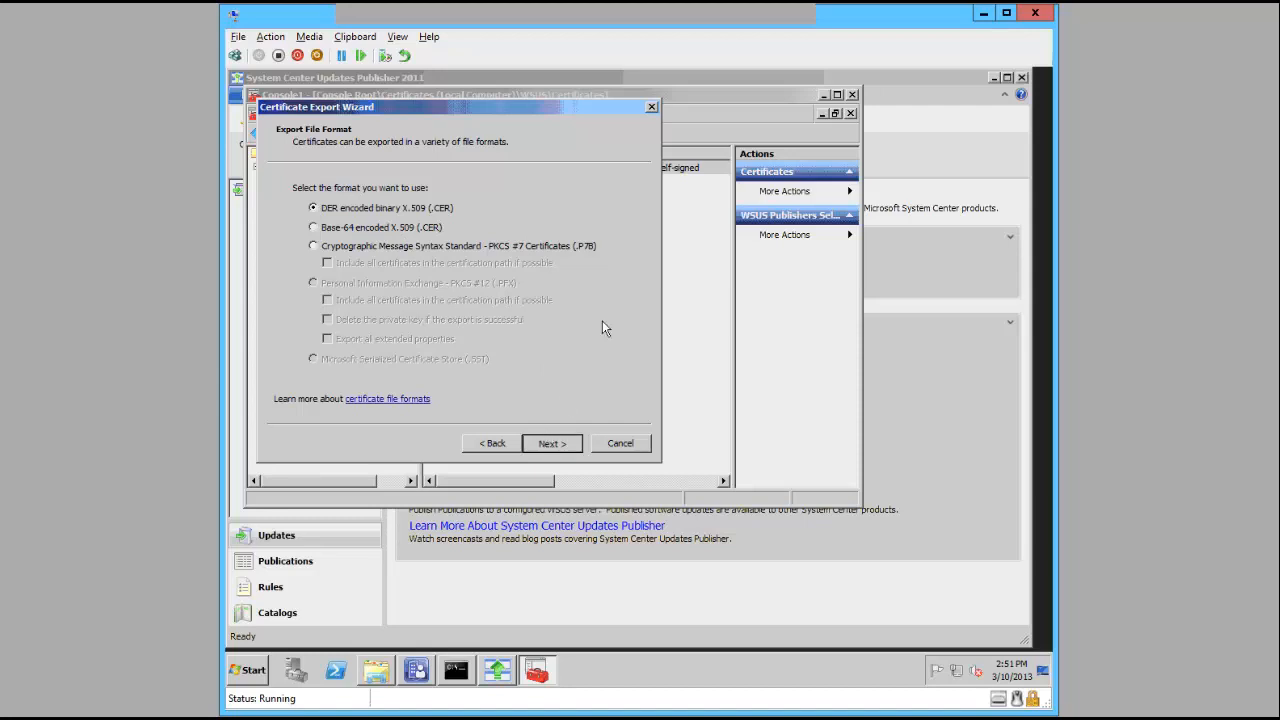
- Finish exporting the certificate in DER encoded binary X.509 format to \\cm\Sources\Certificate with the file name WSUSCertificate
{"action": "left_click", "coordinate": [599, 203]}
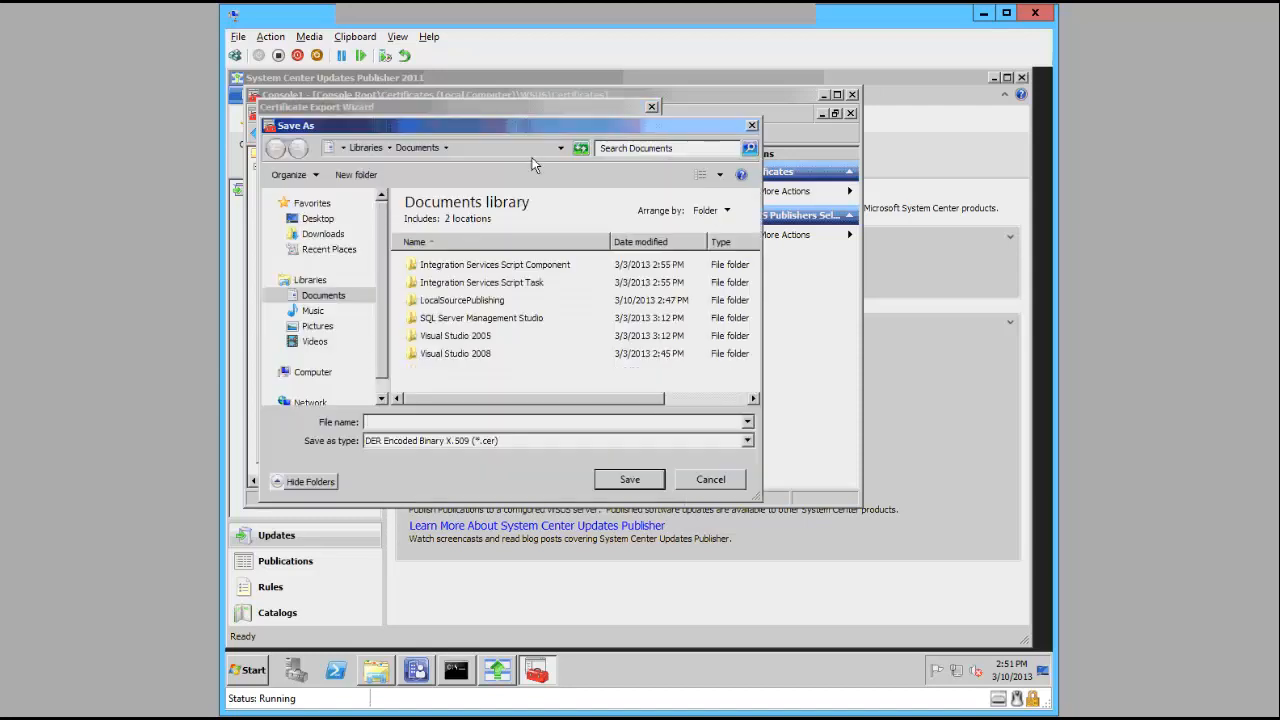
{"action": "left_click", "coordinate": [497, 148]}
{"action": "type", "text": "\\\\"}
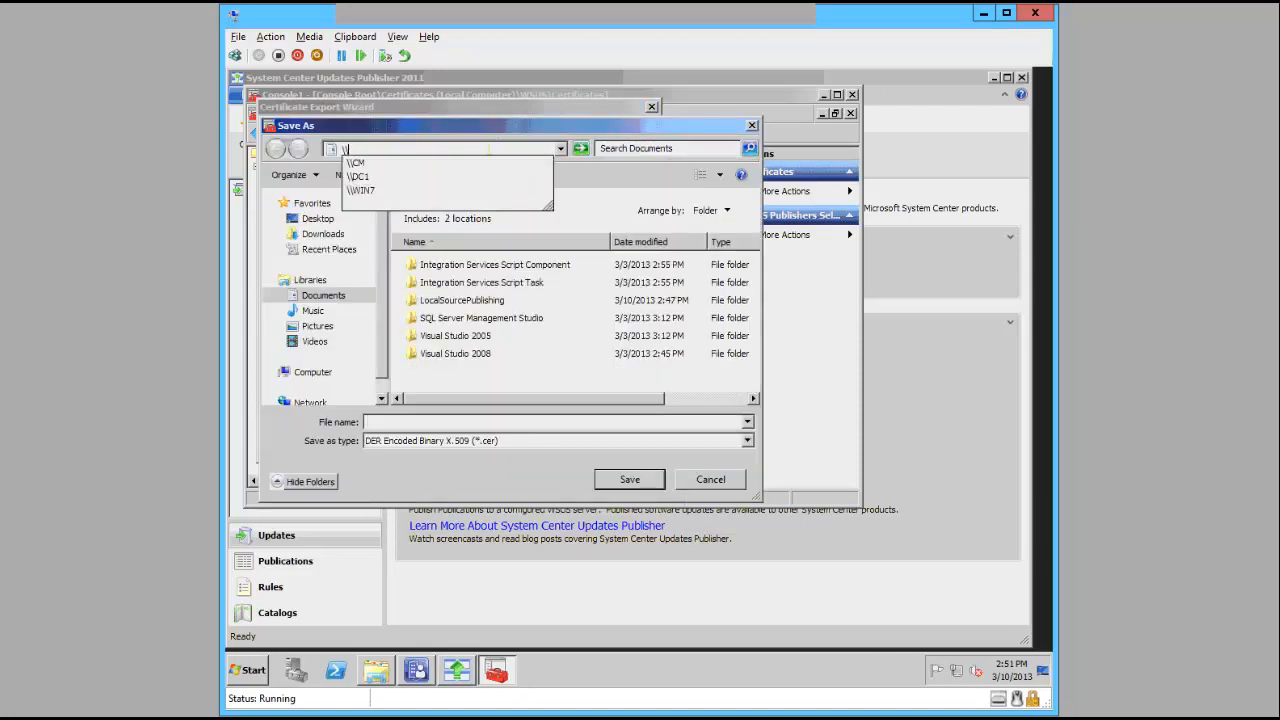
{"action": "type", "text": "cm"}
{"action": "key", "text": "Return"}
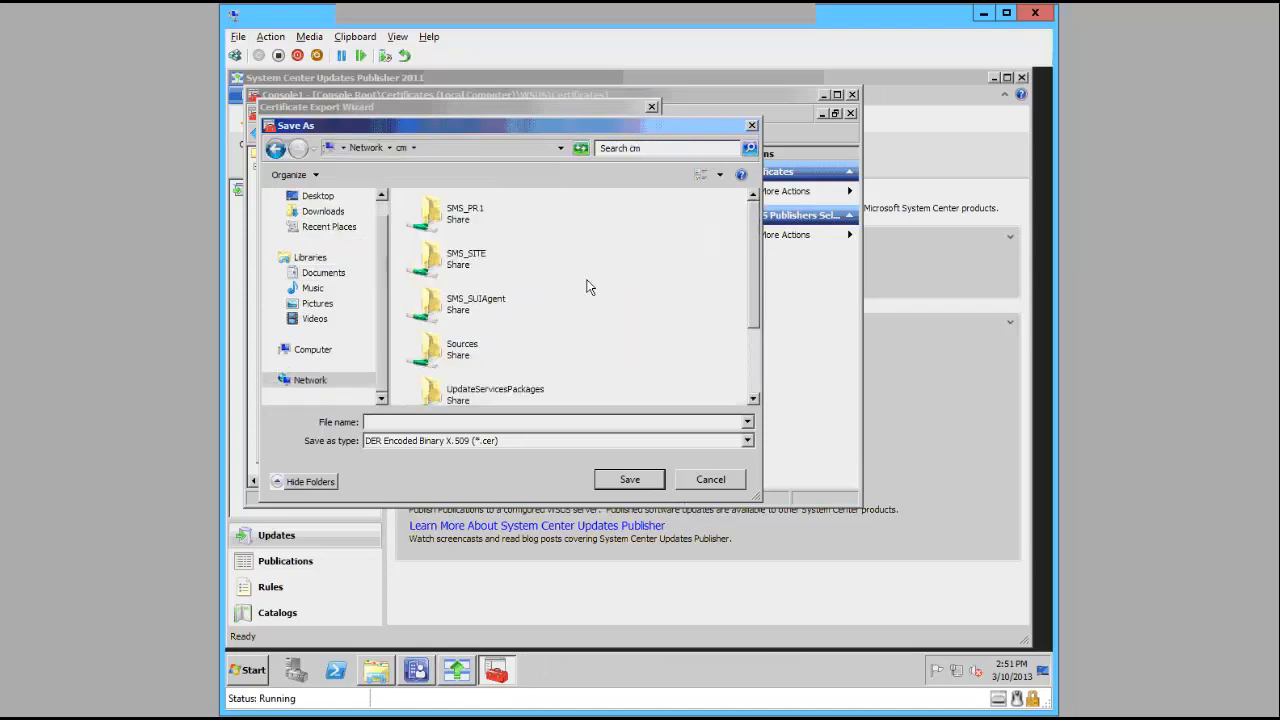
{"action": "double_click", "coordinate": [452, 352]}
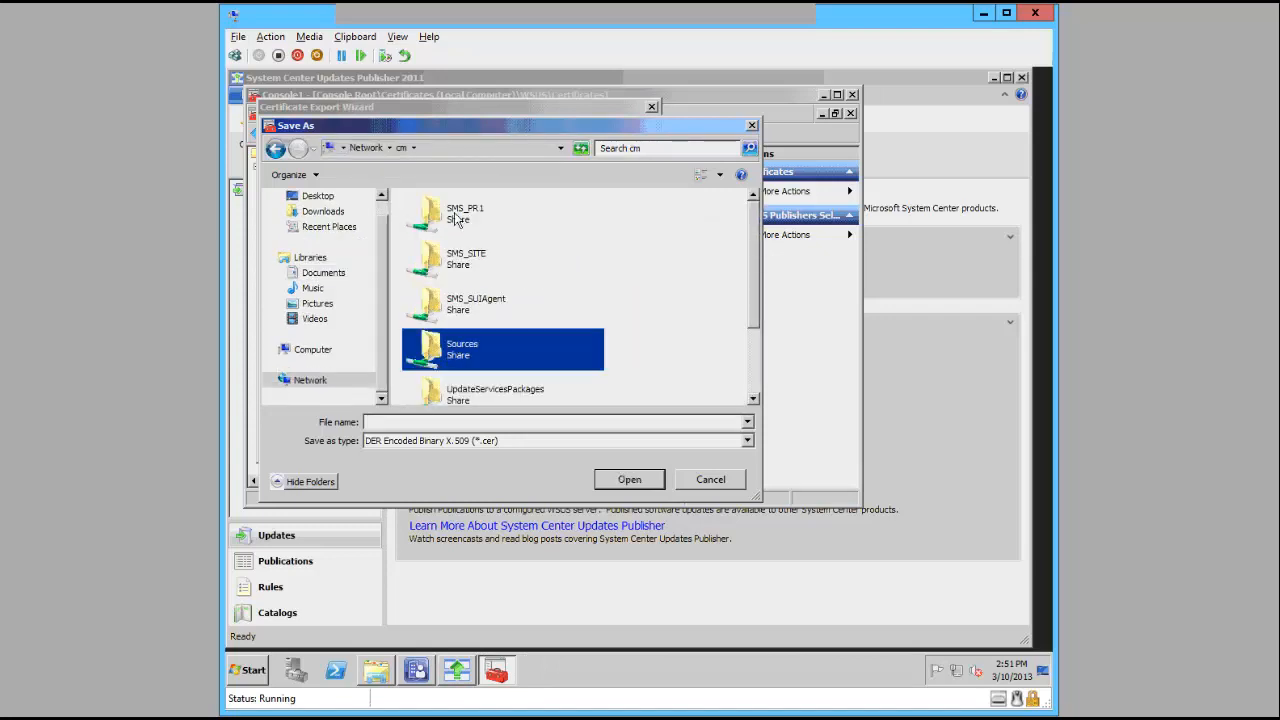
{"action": "double_click", "coordinate": [440, 220]}
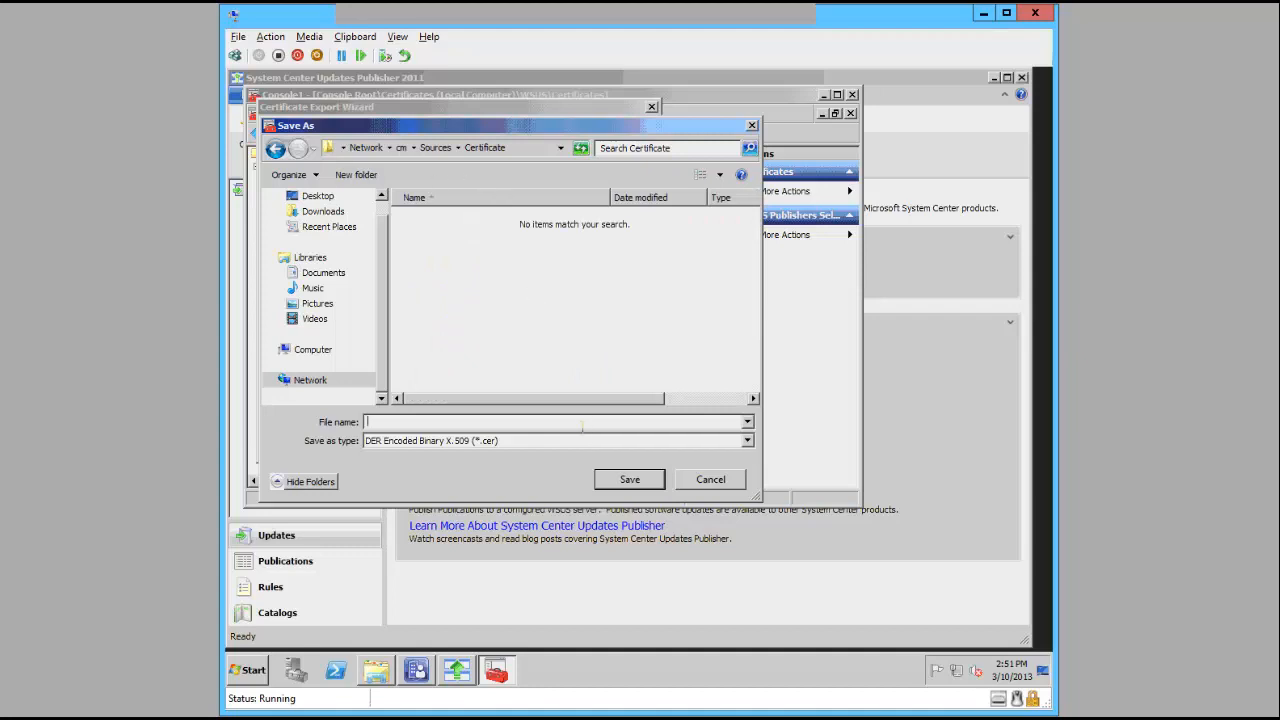
{"action": "type", "text": "WSUSCertificate"}
{"action": "key", "text": "Return"}
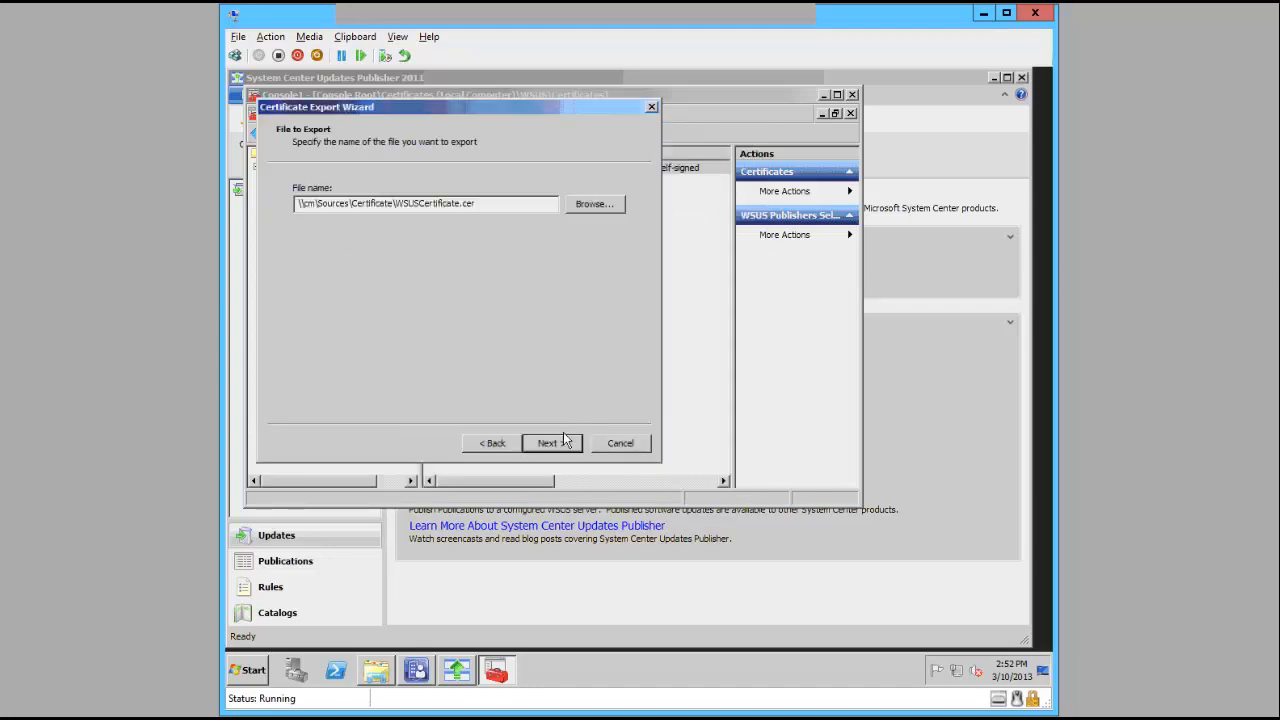
{"action": "left_click", "coordinate": [551, 443]}
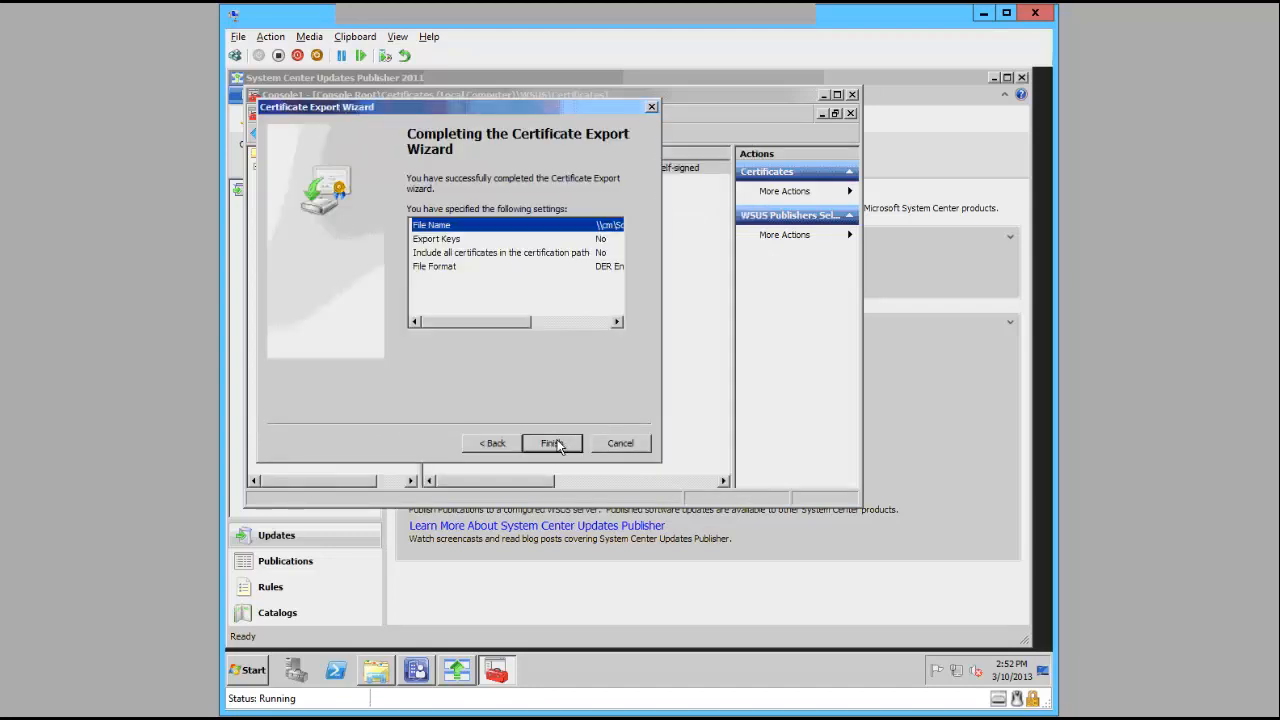
{"action": "left_click", "coordinate": [557, 444]}
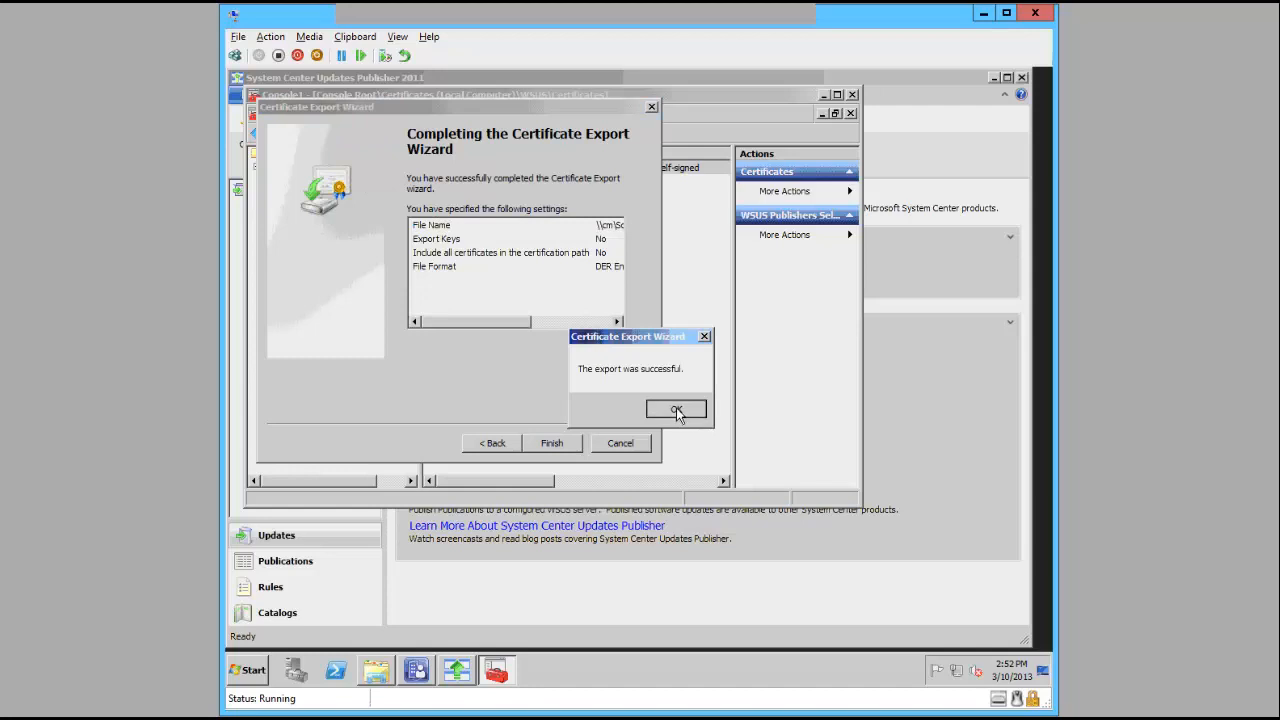
{"action": "left_click", "coordinate": [676, 410]}
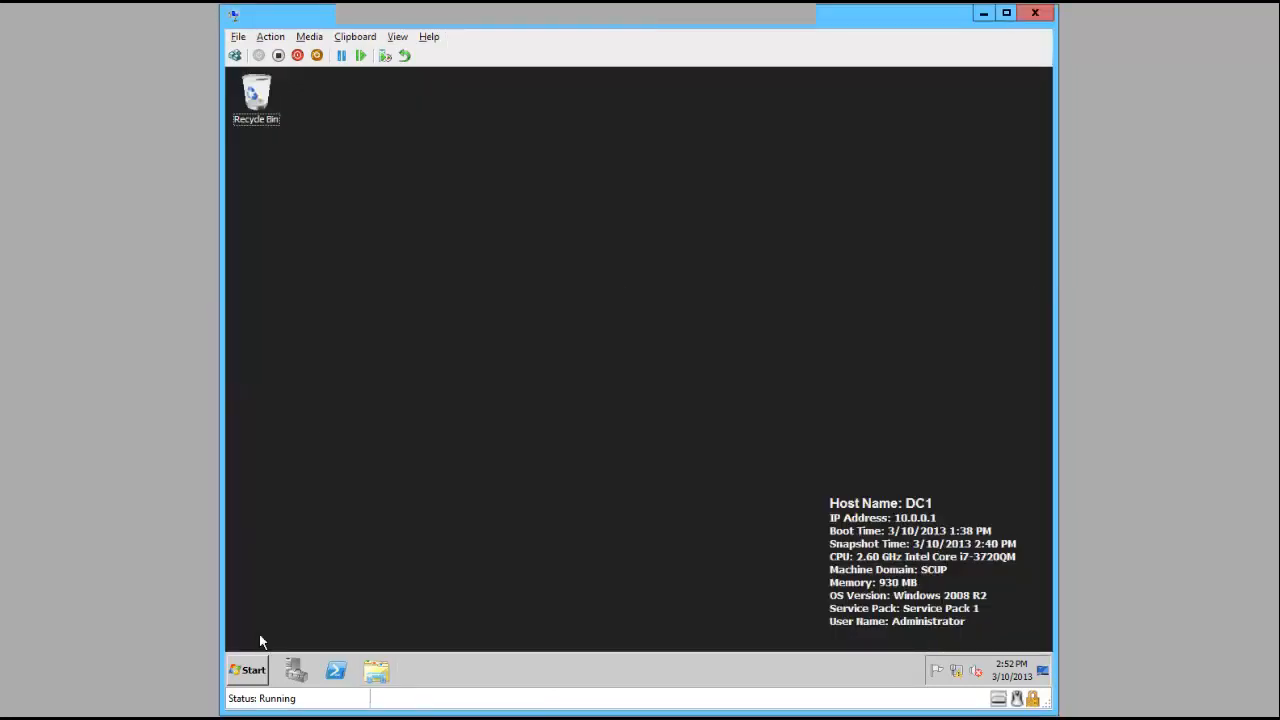
- On the DC1 server, open Group Policy Management in a maximized window and expand the SCUP.LOCAL domain
{"action": "left_click", "coordinate": [260, 667]}
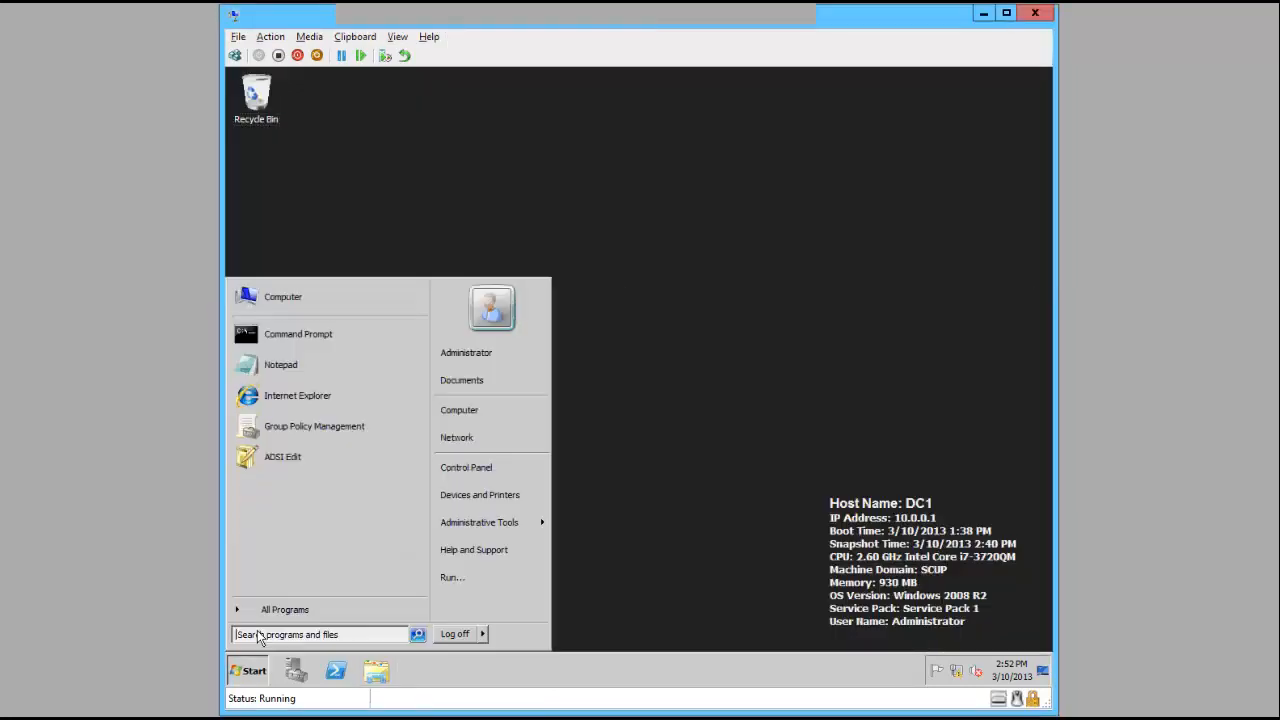
{"action": "left_click", "coordinate": [252, 427]}
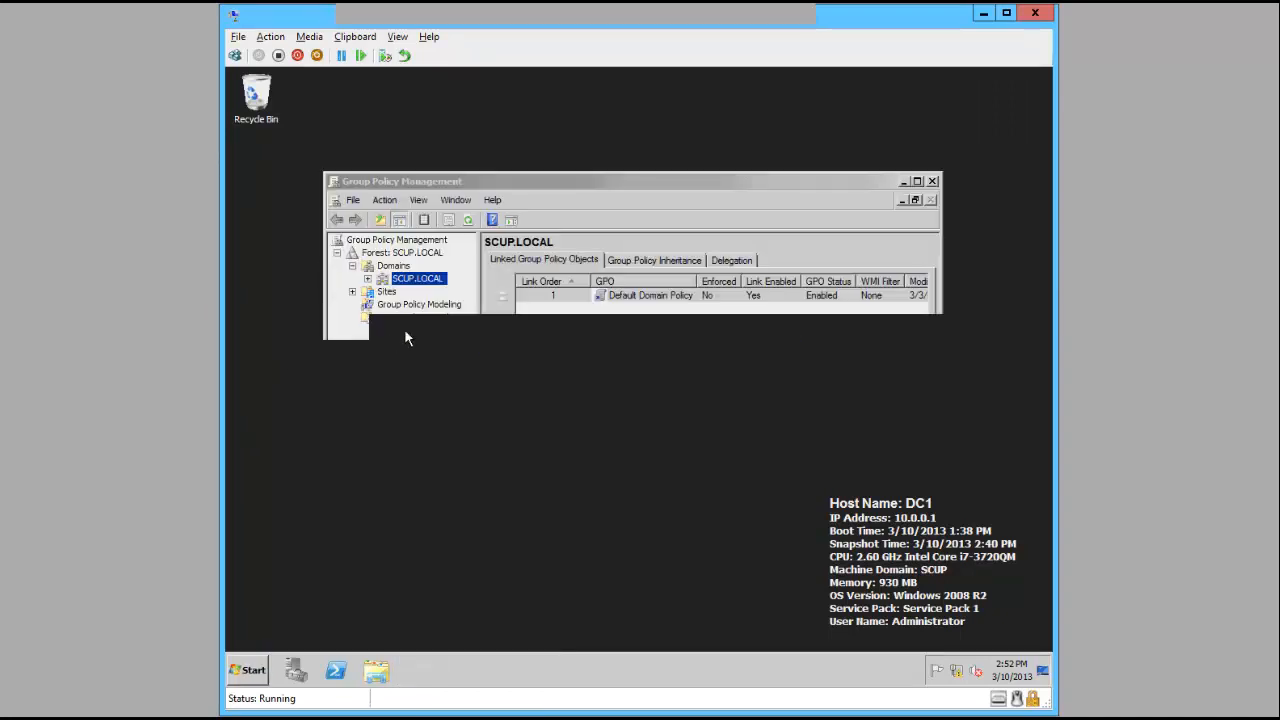
{"action": "left_click", "coordinate": [367, 279]}
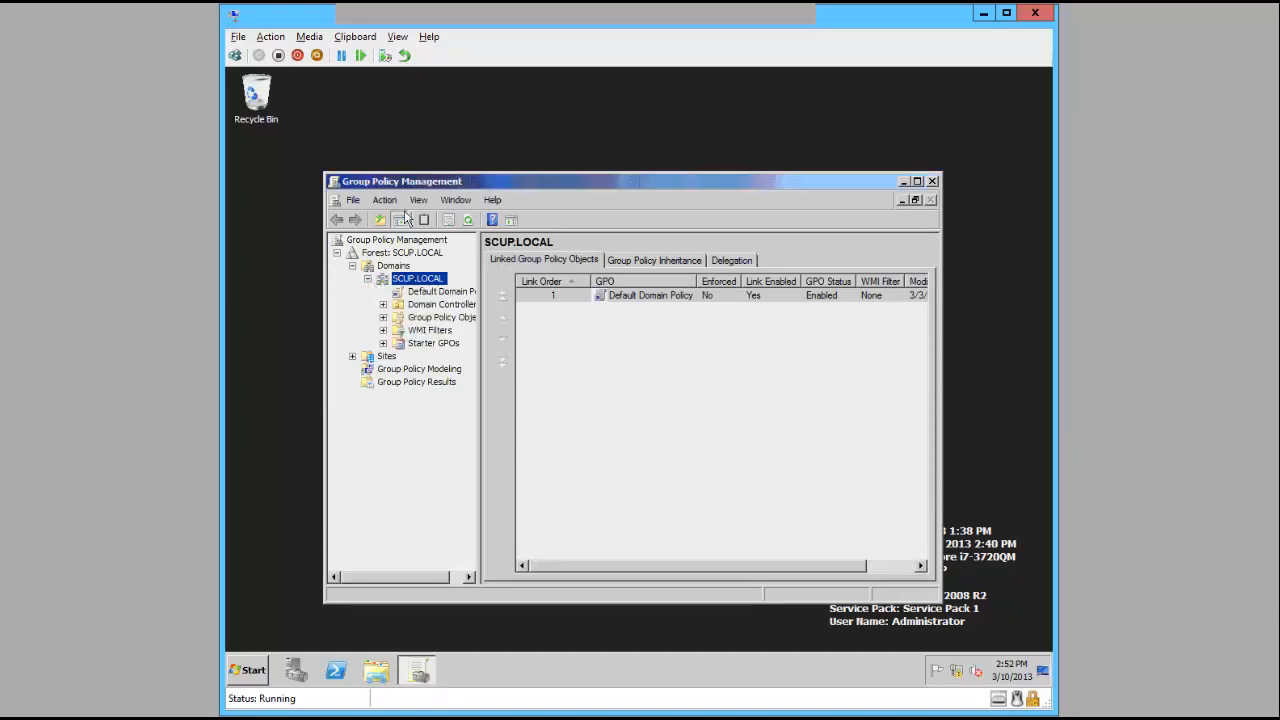
{"action": "double_click", "coordinate": [412, 180]}
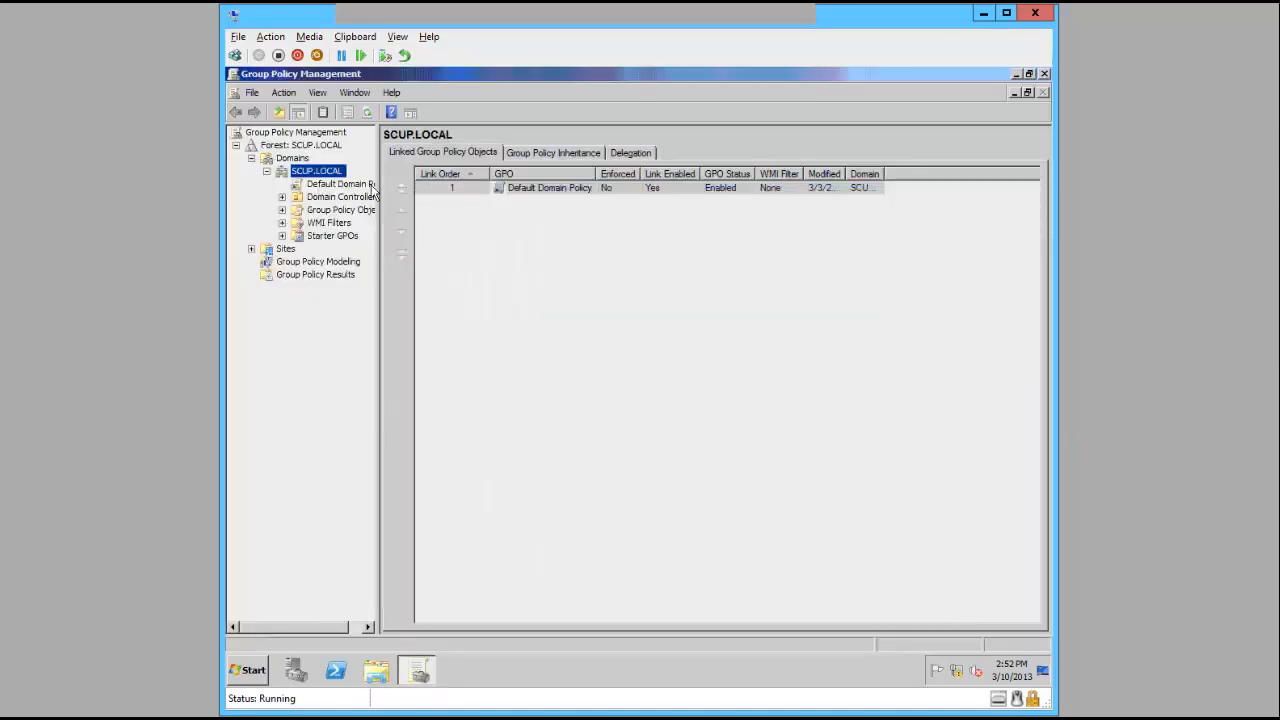
- Create a GPO named WSUS Certificate linked to the SCUP.LOCAL domain, without a source starter GPO
{"action": "right_click", "coordinate": [324, 177]}
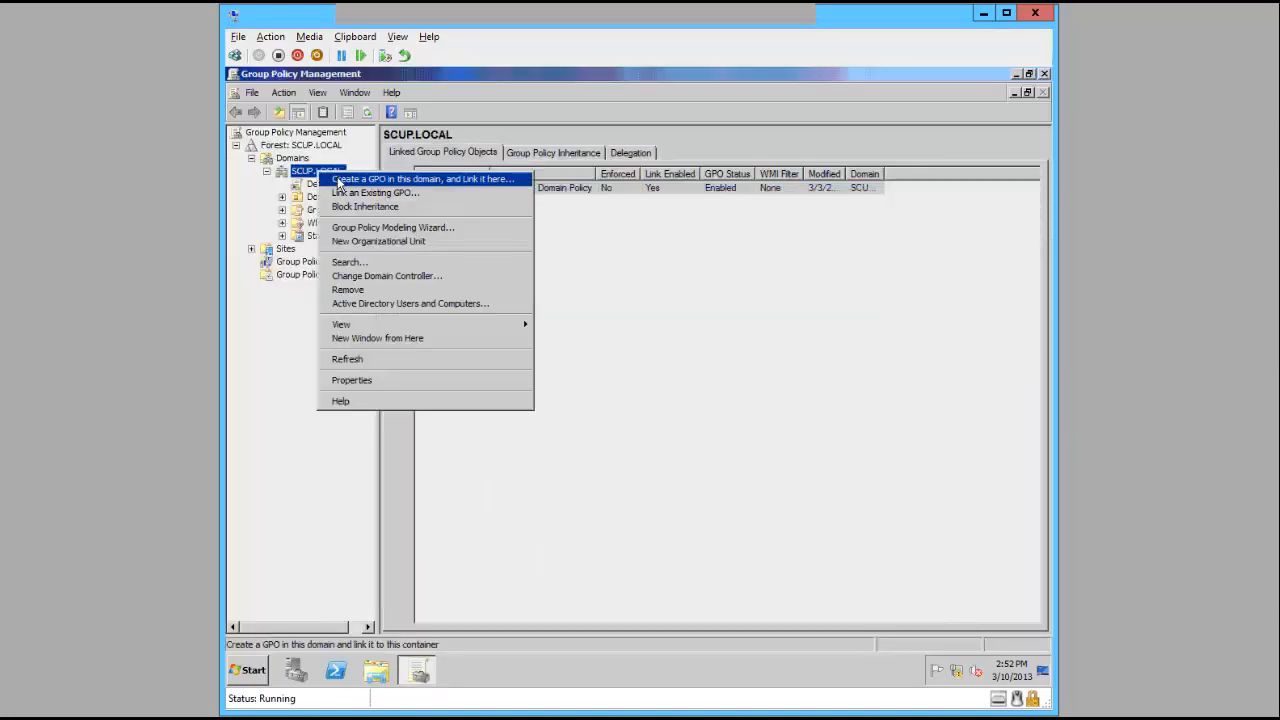
{"action": "left_click", "coordinate": [338, 183]}
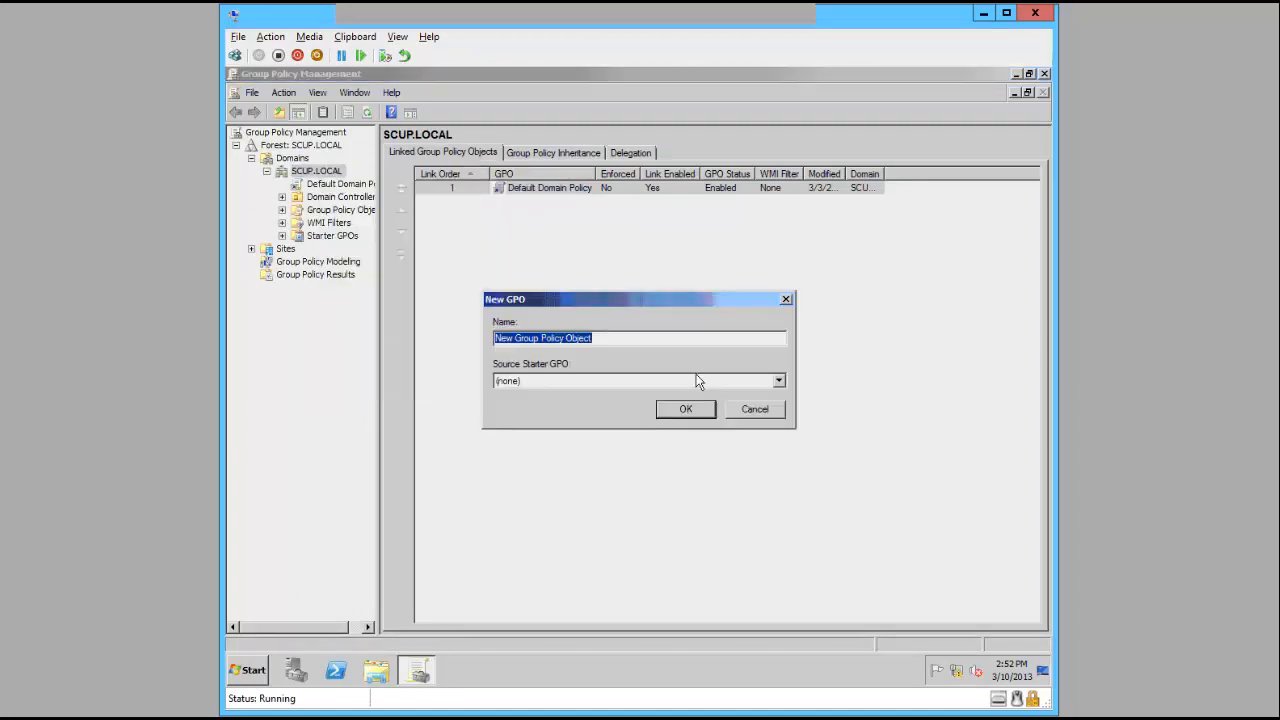
{"action": "type", "text": "WSUS"}
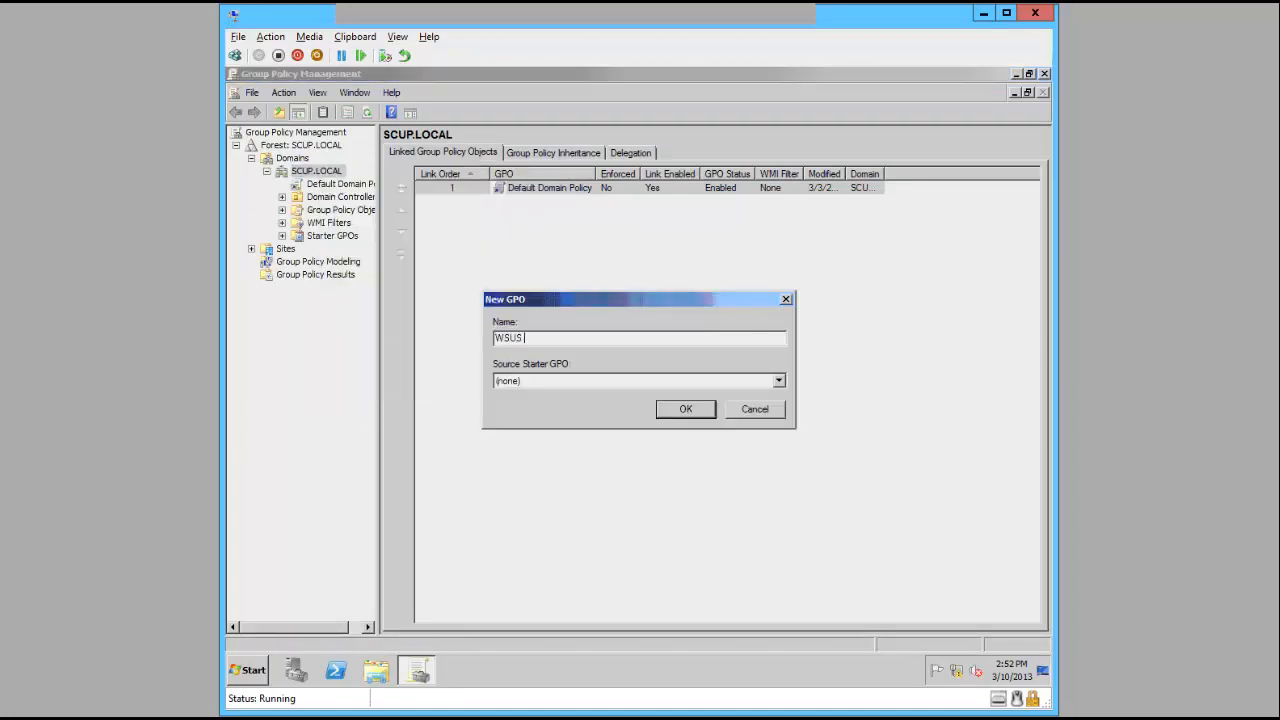
{"action": "type", "text": " C"}
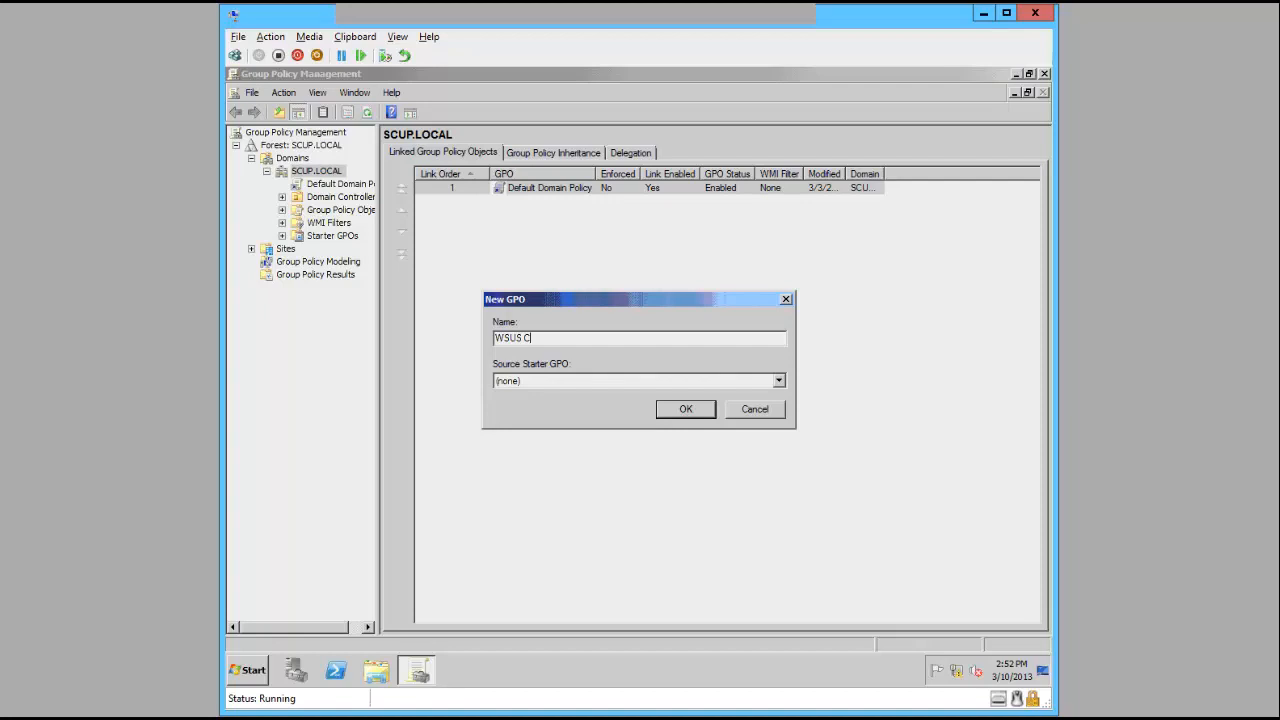
{"action": "type", "text": "ertificate"}
{"action": "key", "text": "Return"}
- Edit the WSUS Certificate GPO and show Trusted Root Certification Authorities under the computer policies' Windows Settings, Security Settings, Public Key Policies
{"action": "right_click", "coordinate": [323, 201]}
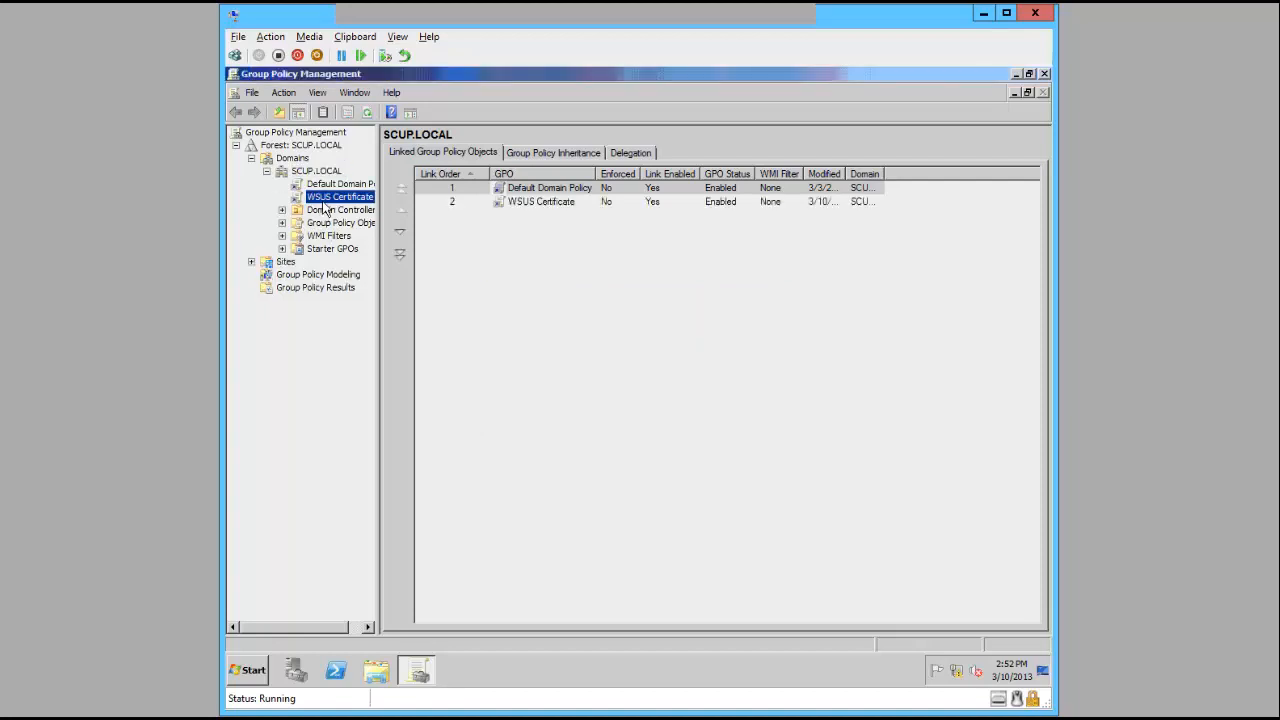
{"action": "left_click", "coordinate": [346, 211]}
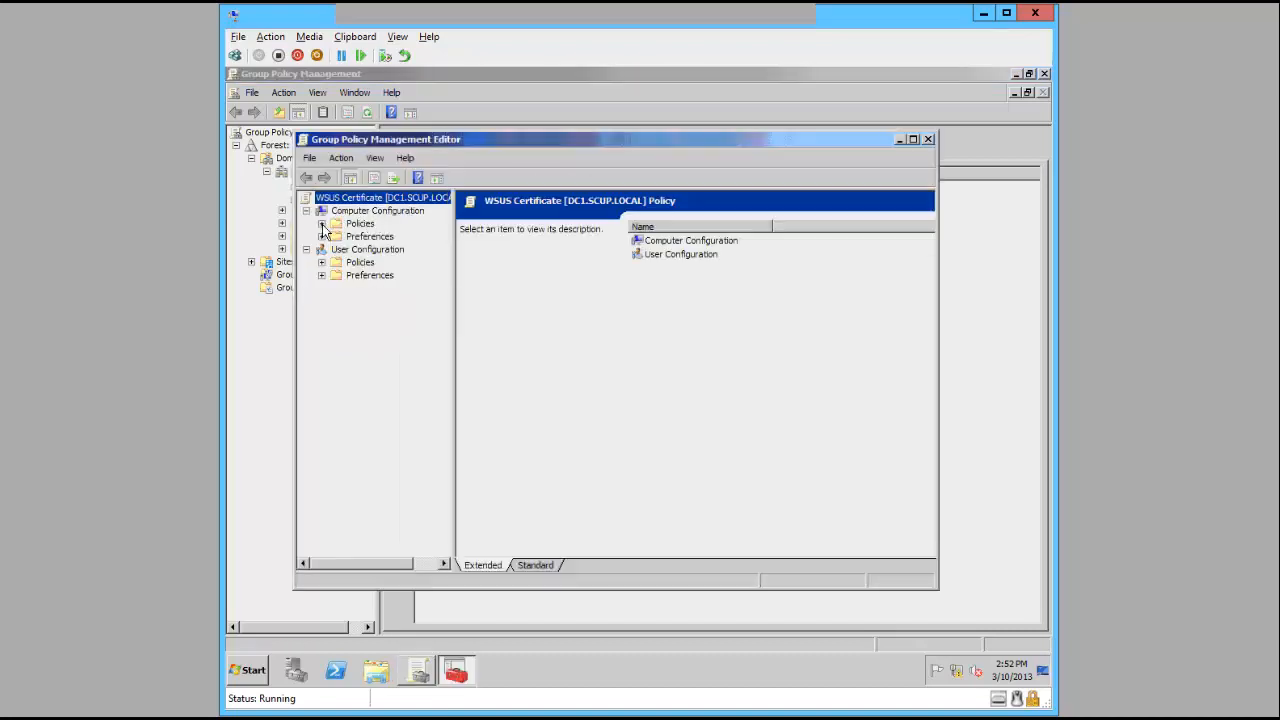
{"action": "left_click_drag", "start_coordinate": [455, 252], "coordinate": [531, 250]}
{"action": "left_click", "coordinate": [321, 223]}
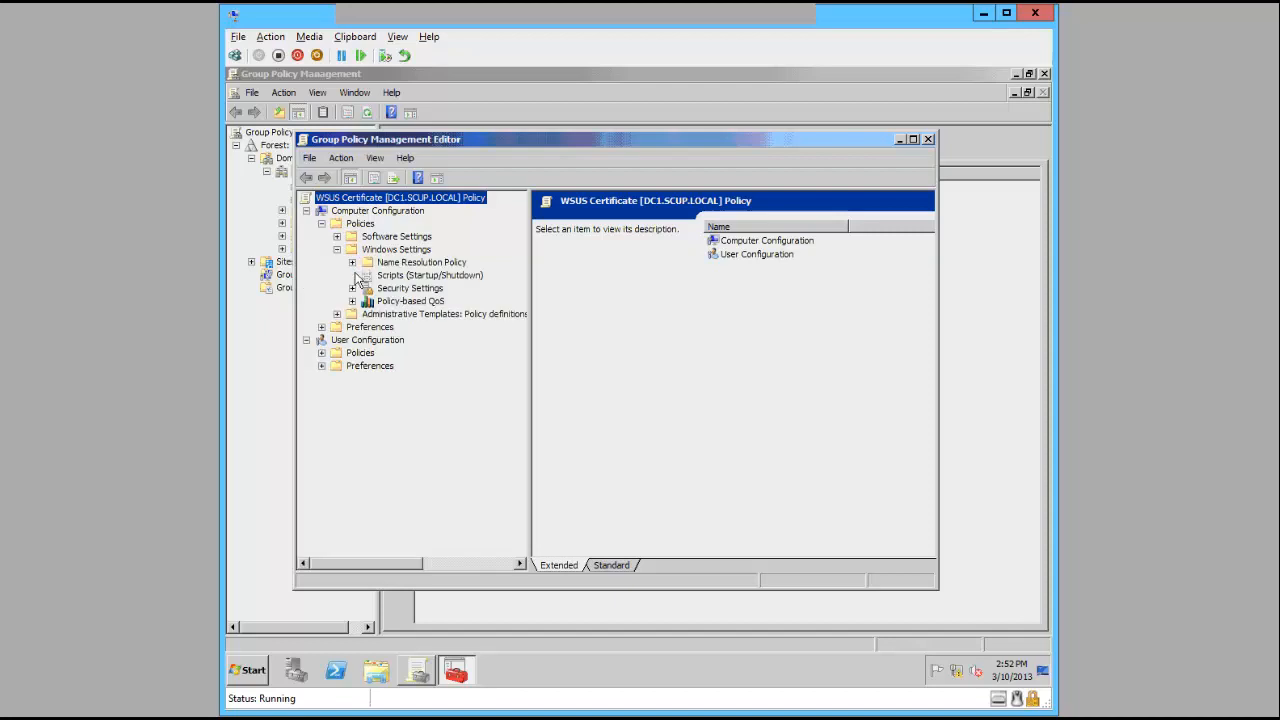
{"action": "left_click", "coordinate": [352, 289]}
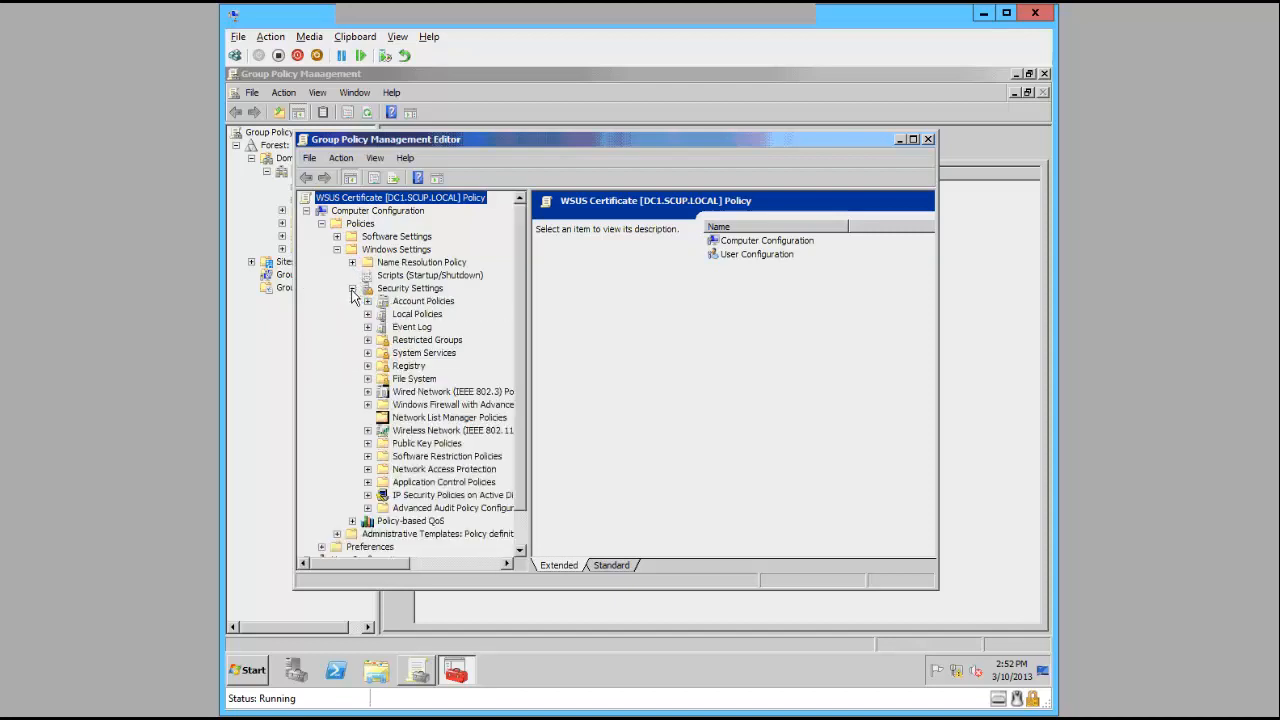
{"action": "left_click", "coordinate": [367, 445]}
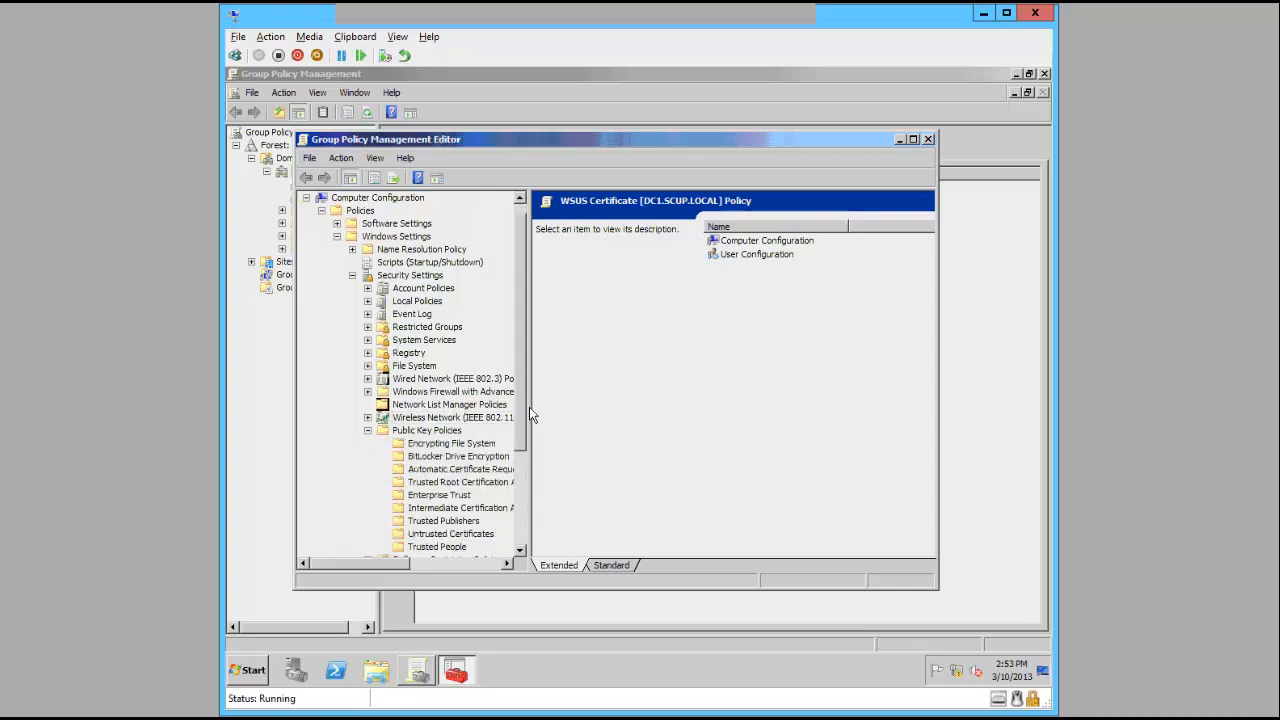
{"action": "left_click_drag", "start_coordinate": [531, 414], "coordinate": [573, 406]}
{"action": "left_click", "coordinate": [470, 485]}
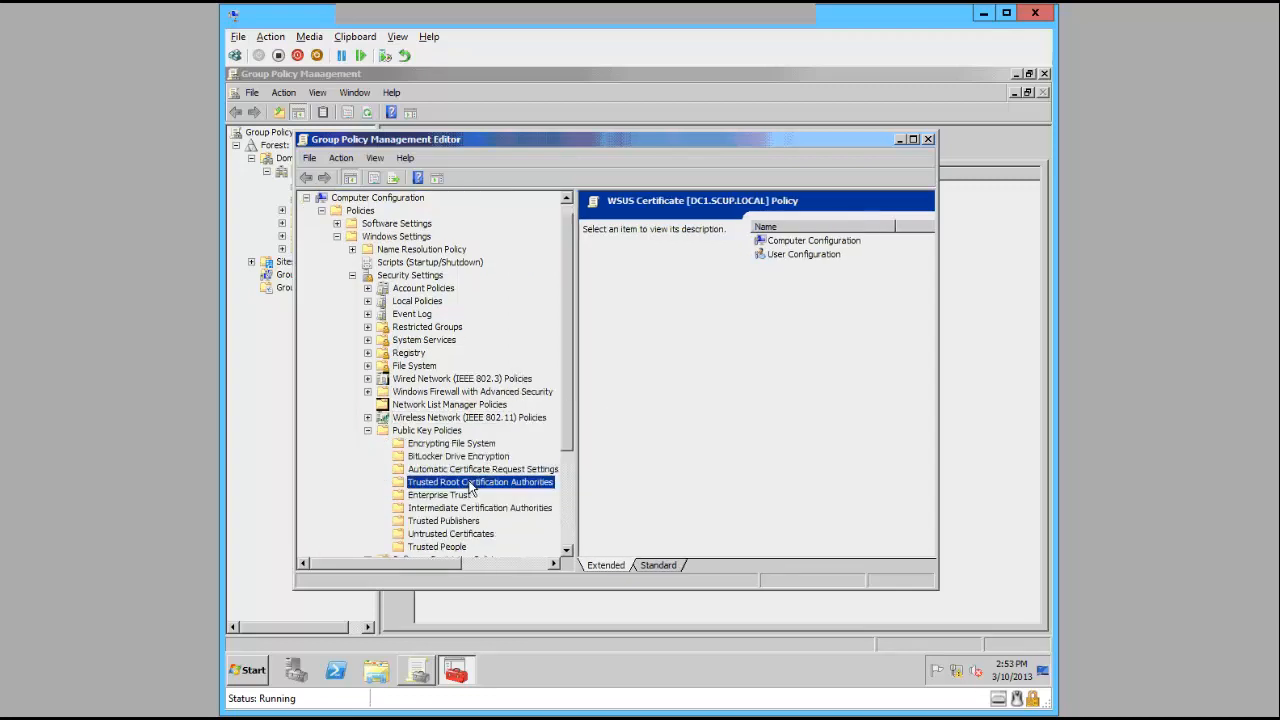
- Start a certificate import into Trusted Root Certification Authorities and choose the WSUSCertificate file from \\cm\Sources\Certificate
{"action": "right_click", "coordinate": [471, 484]}
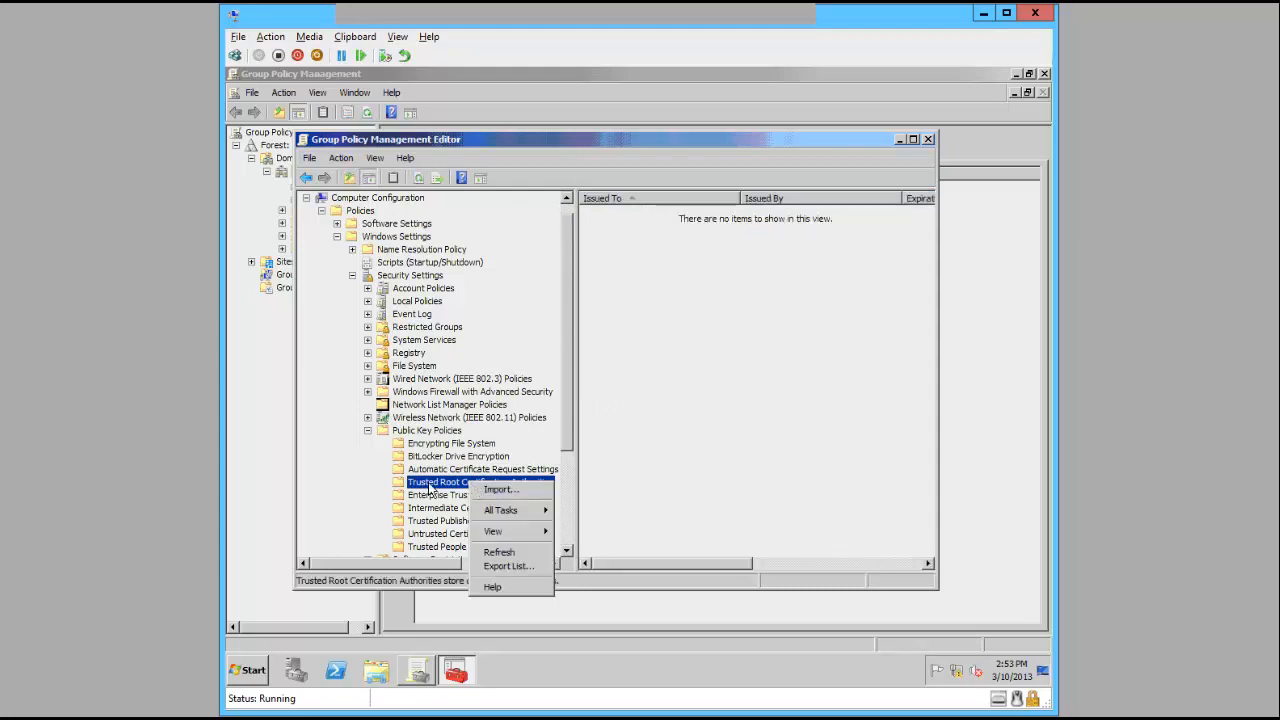
{"action": "left_click", "coordinate": [430, 487]}
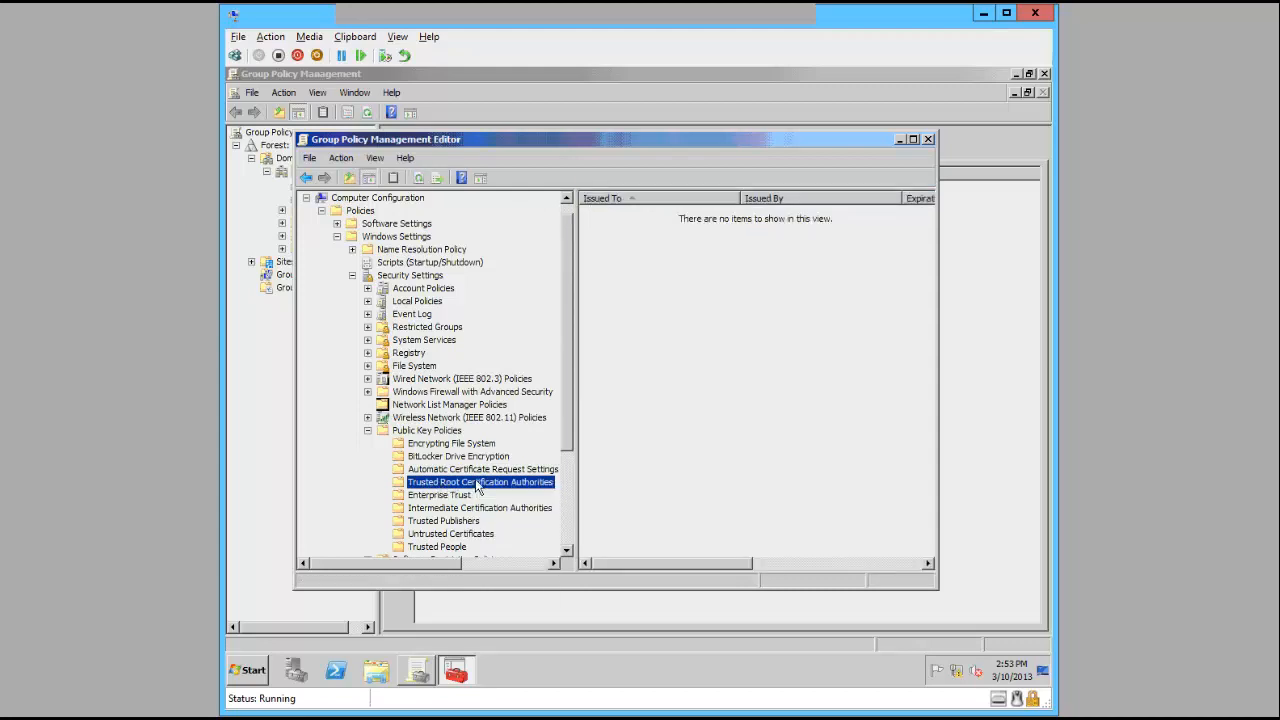
{"action": "right_click", "coordinate": [477, 487]}
{"action": "left_click", "coordinate": [507, 488]}
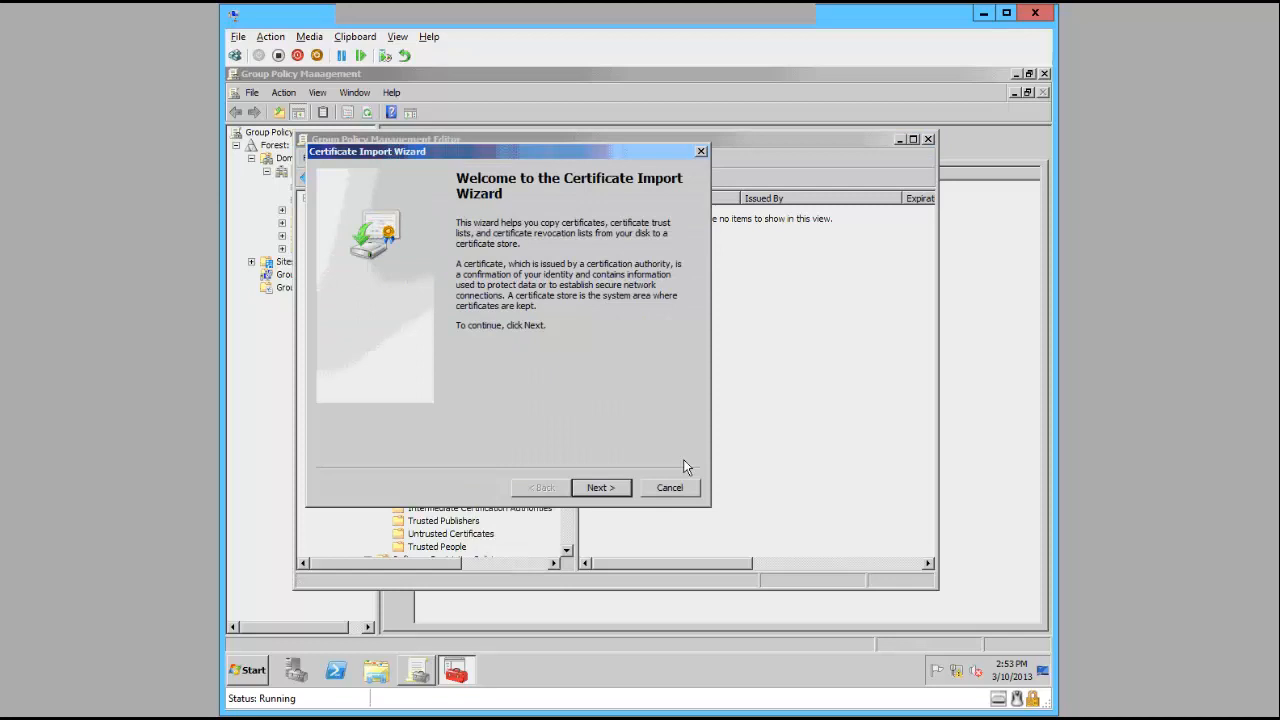
{"action": "left_click", "coordinate": [602, 487]}
{"action": "left_click", "coordinate": [655, 251]}
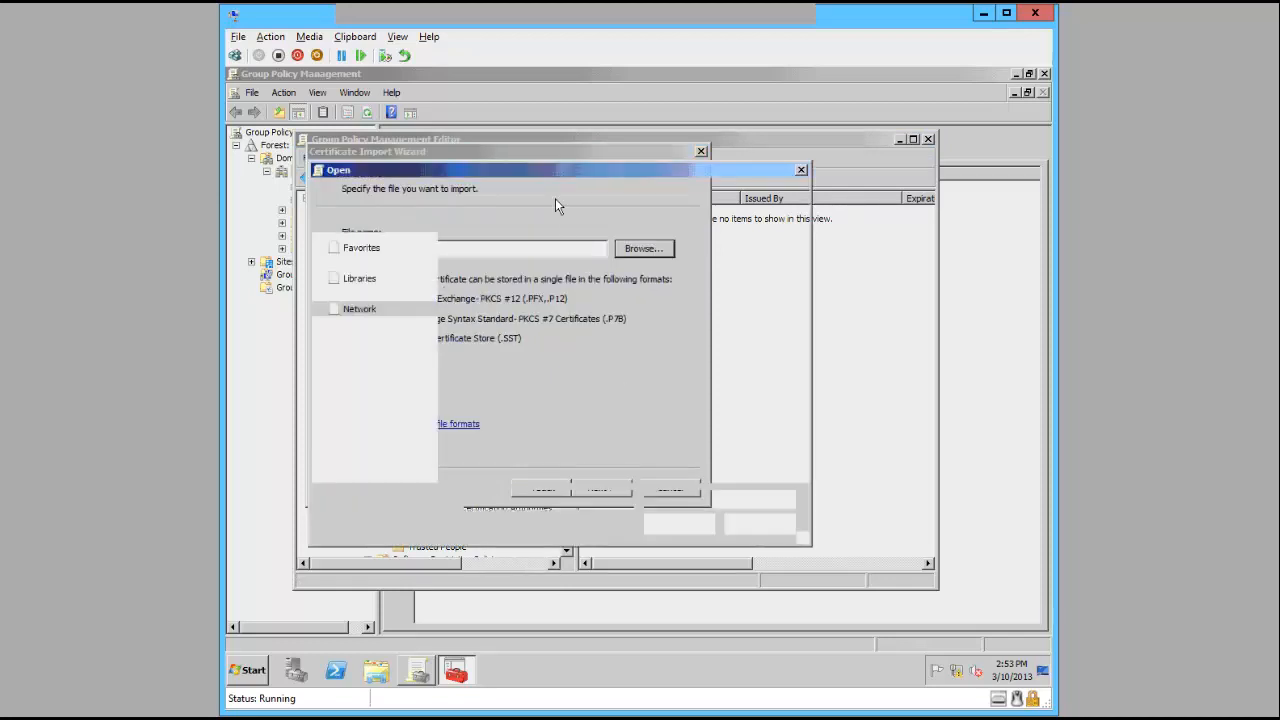
{"action": "type", "text": "\\"}
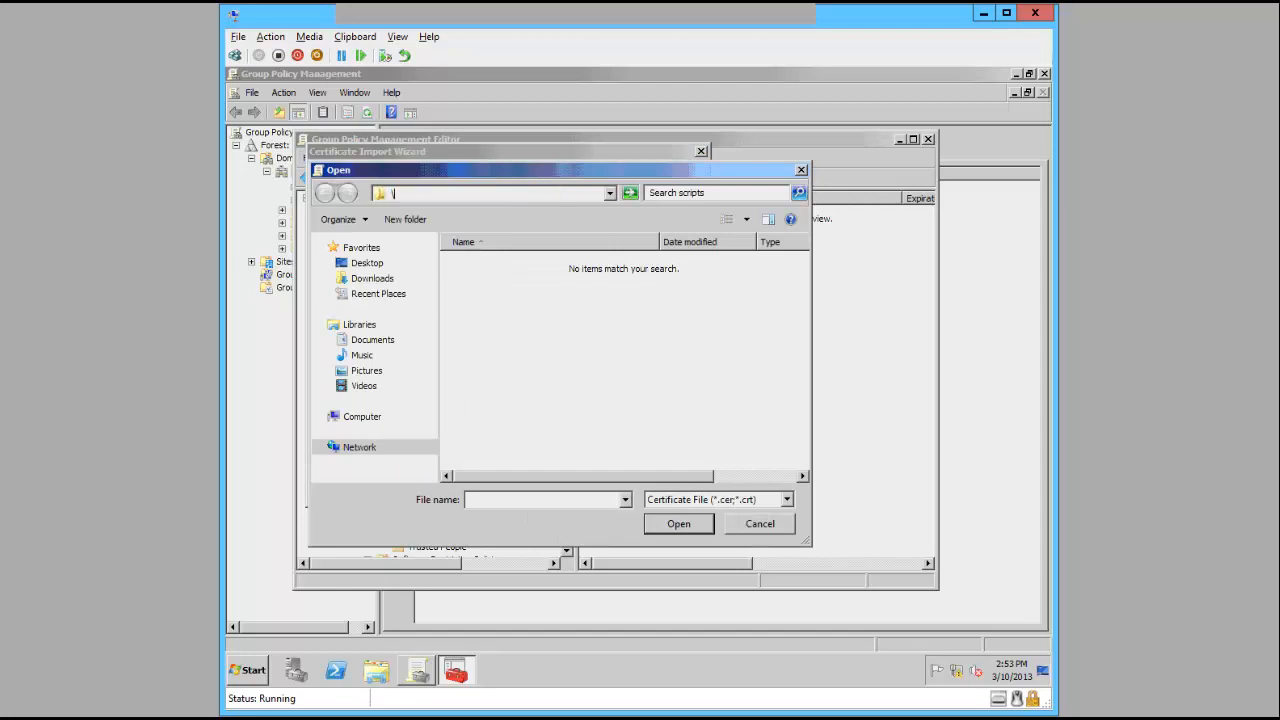
{"action": "type", "text": "\\cm"}
{"action": "key", "text": "Return"}
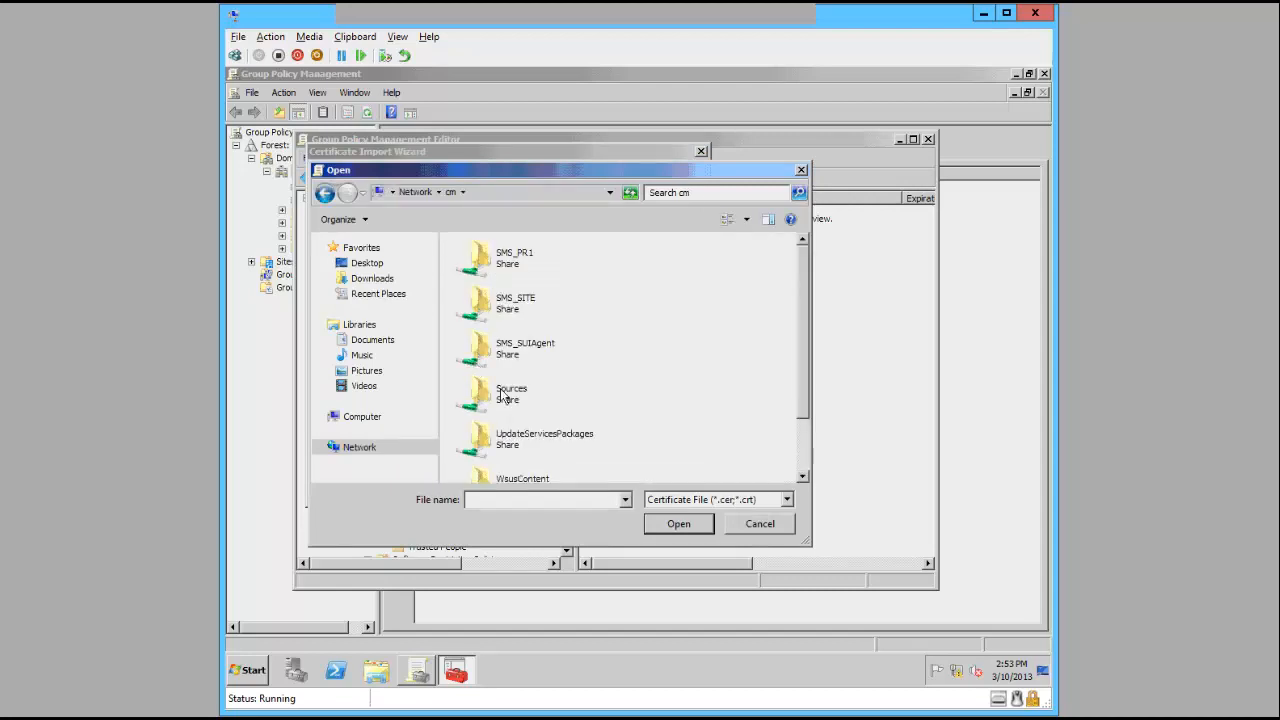
{"action": "left_click", "coordinate": [506, 397]}
{"action": "double_click", "coordinate": [503, 397]}
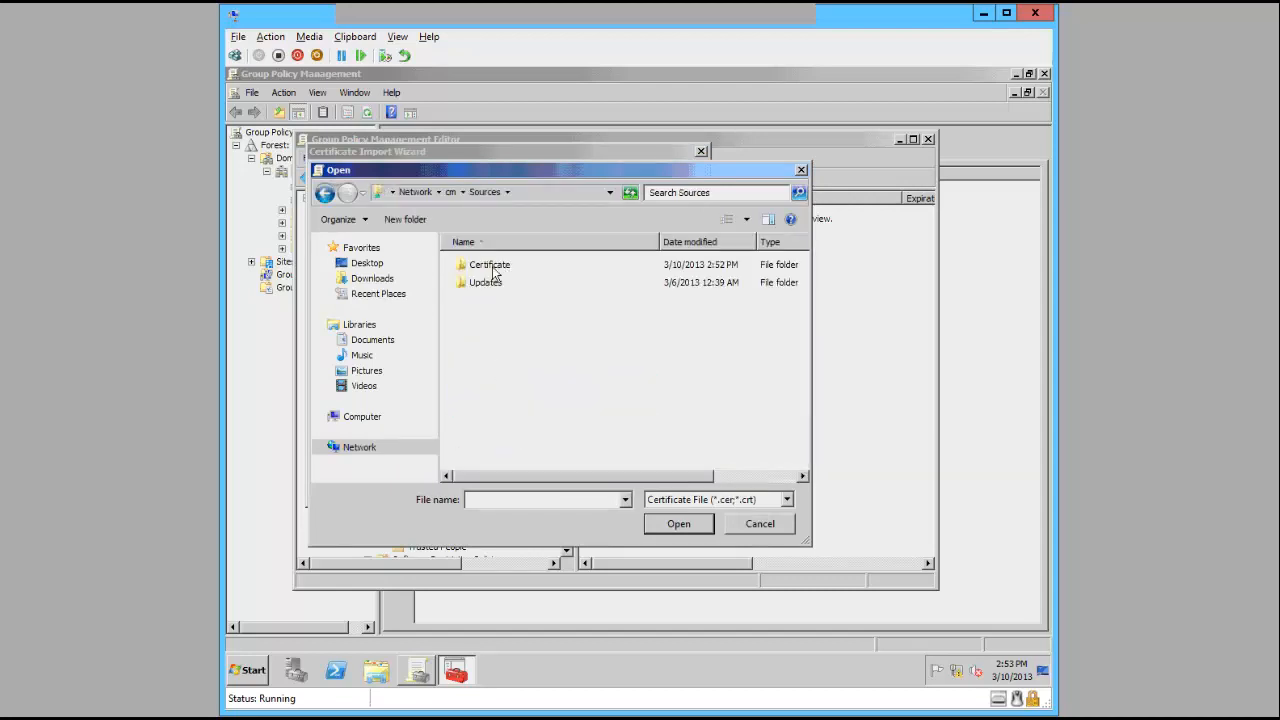
{"action": "left_click", "coordinate": [491, 272]}
{"action": "double_click", "coordinate": [493, 274]}
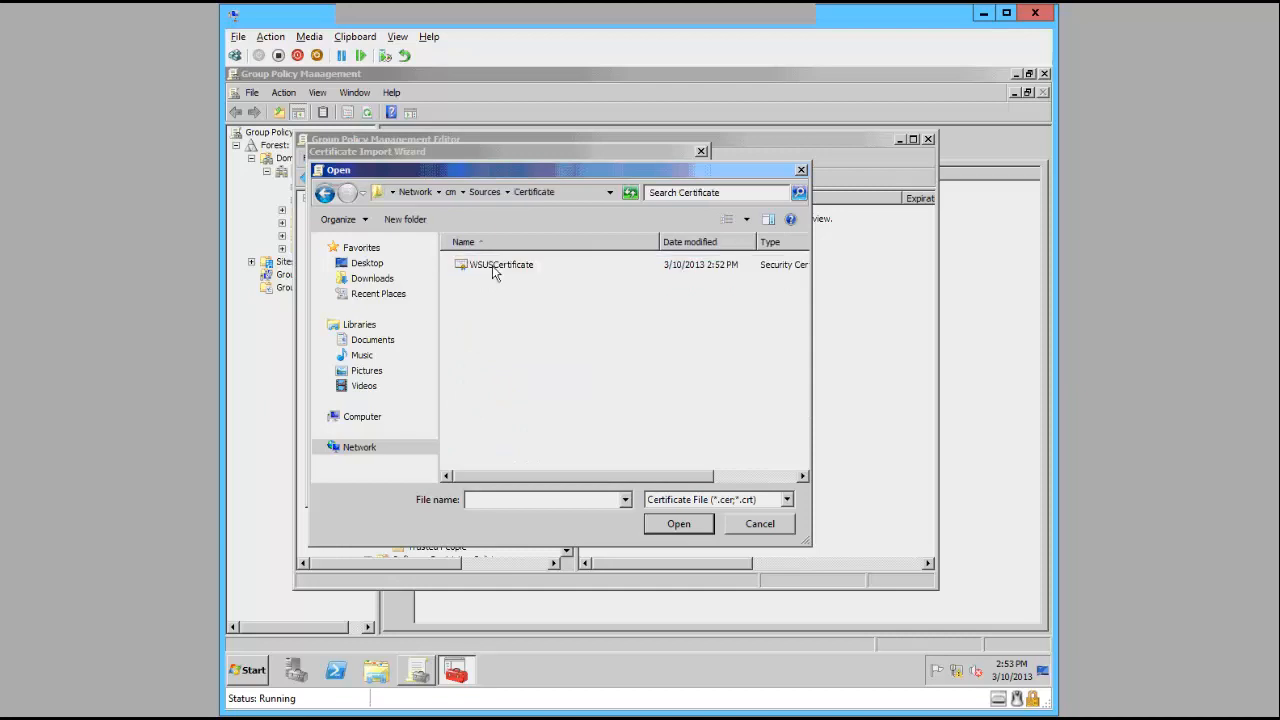
{"action": "double_click", "coordinate": [493, 268]}
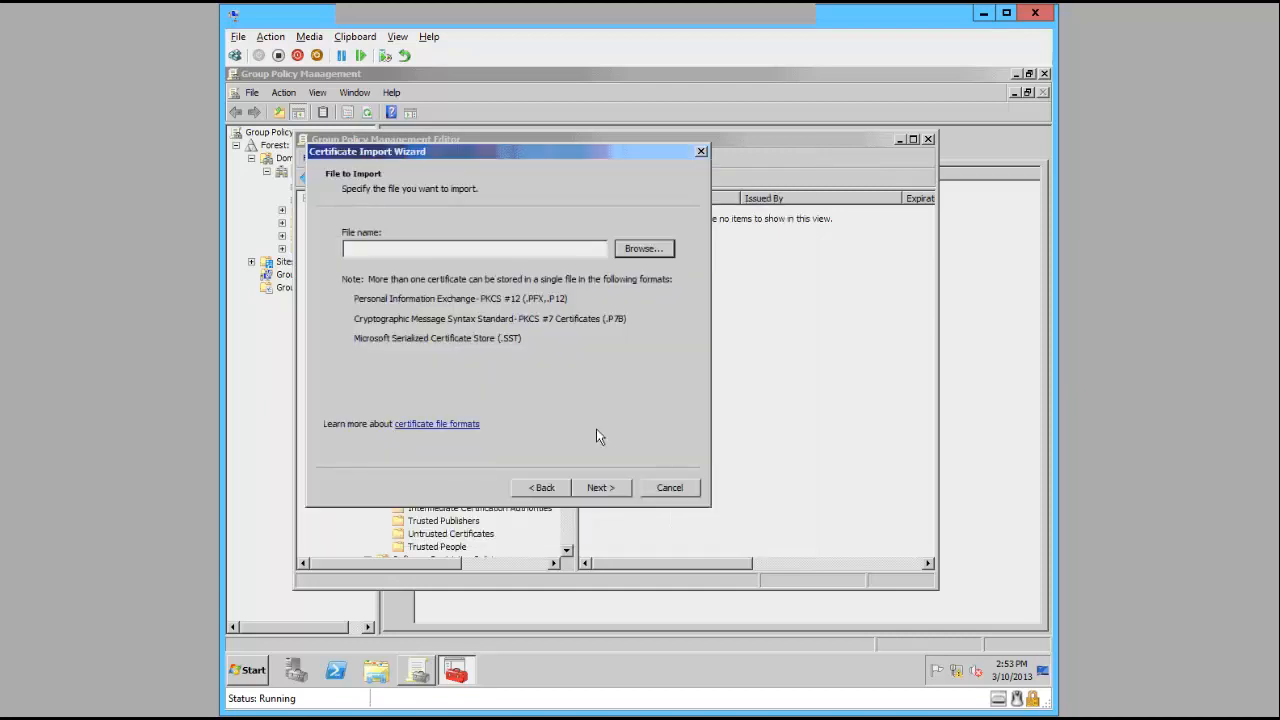
- Keep Trusted Root Certification Authorities as the certificate store and complete the import
{"action": "left_click", "coordinate": [598, 487]}
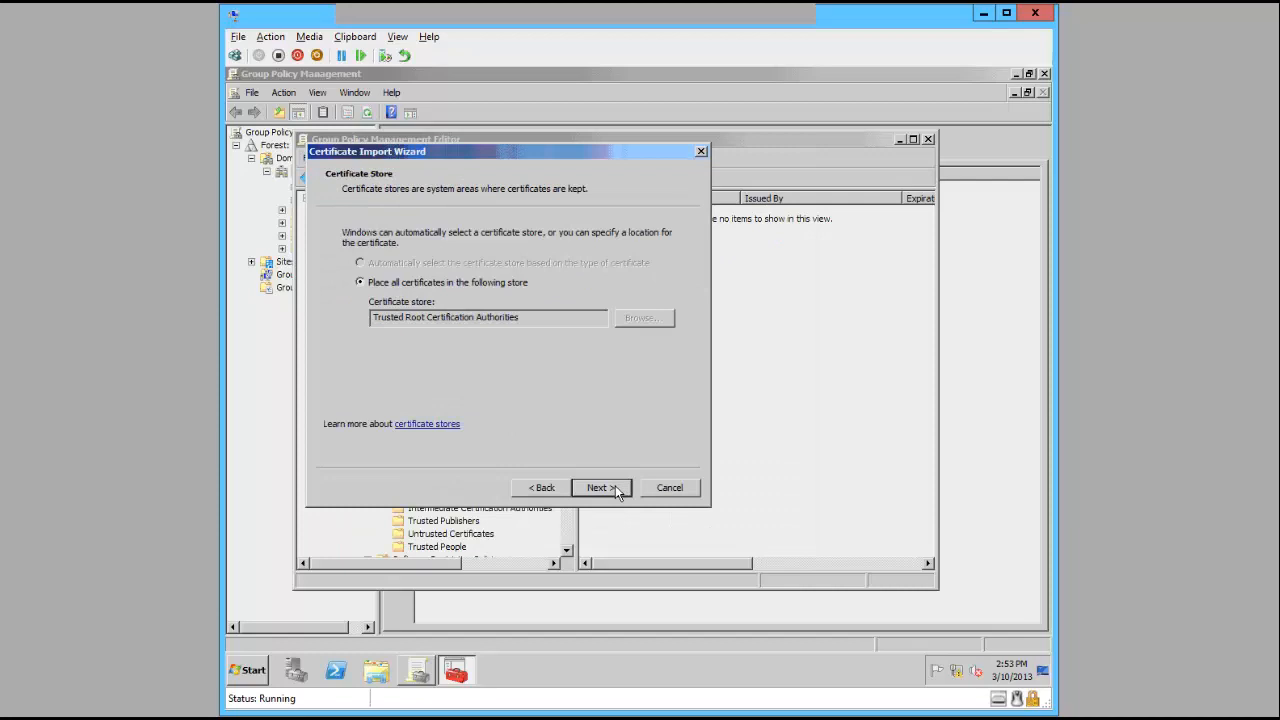
{"action": "left_click", "coordinate": [615, 487]}
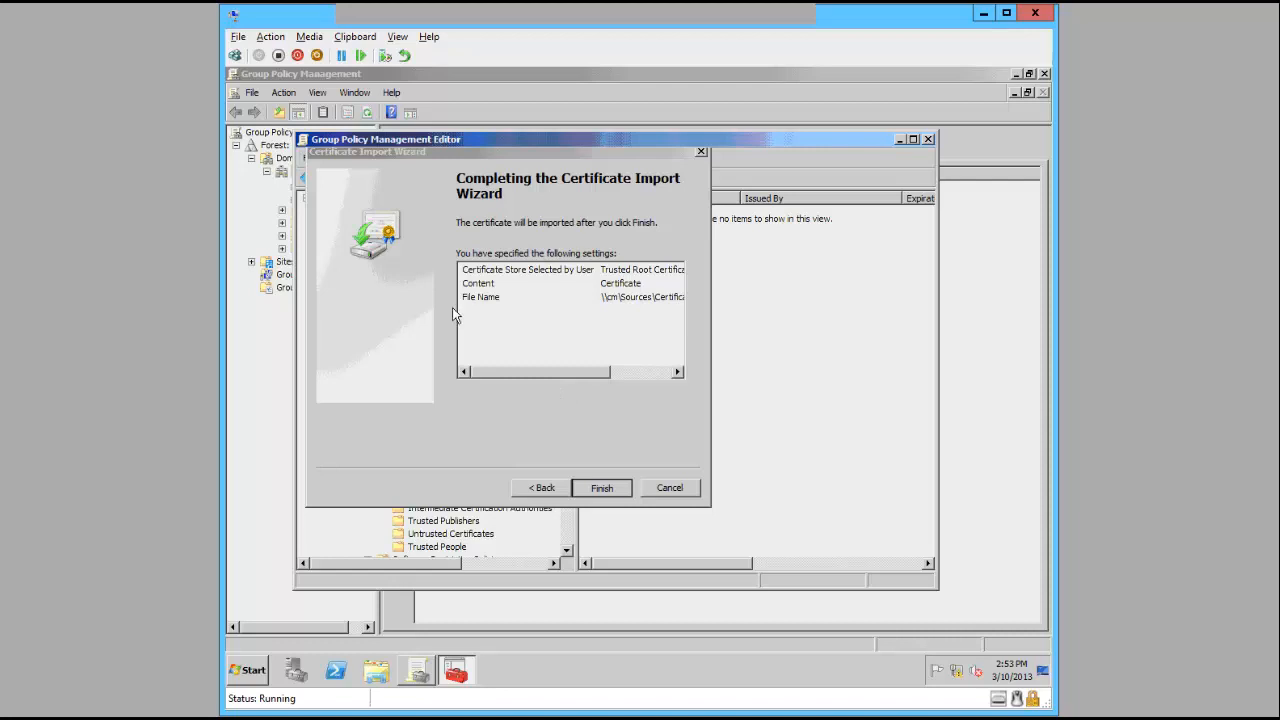
{"action": "key", "text": "Return"}
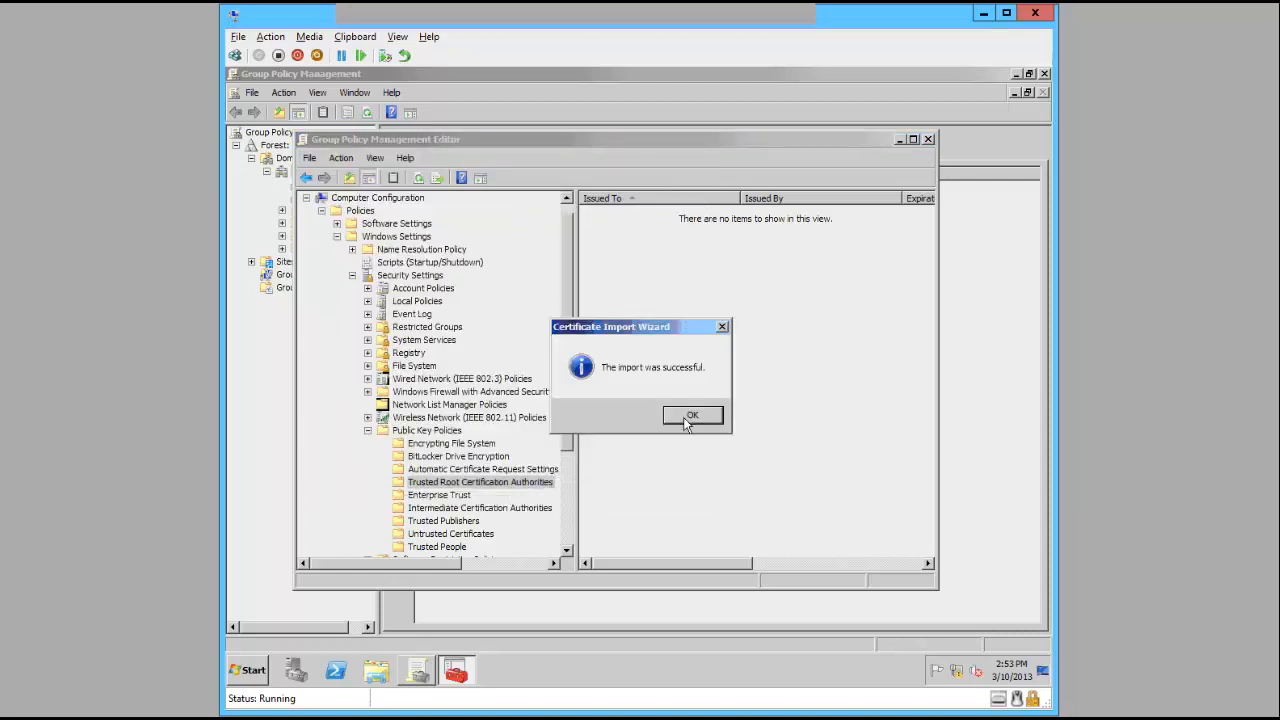
- Start a certificate import into the GPO's Trusted Publishers store and choose the WSUSCertificate file from \\cm\Sources\Certificate
{"action": "left_click", "coordinate": [688, 420]}
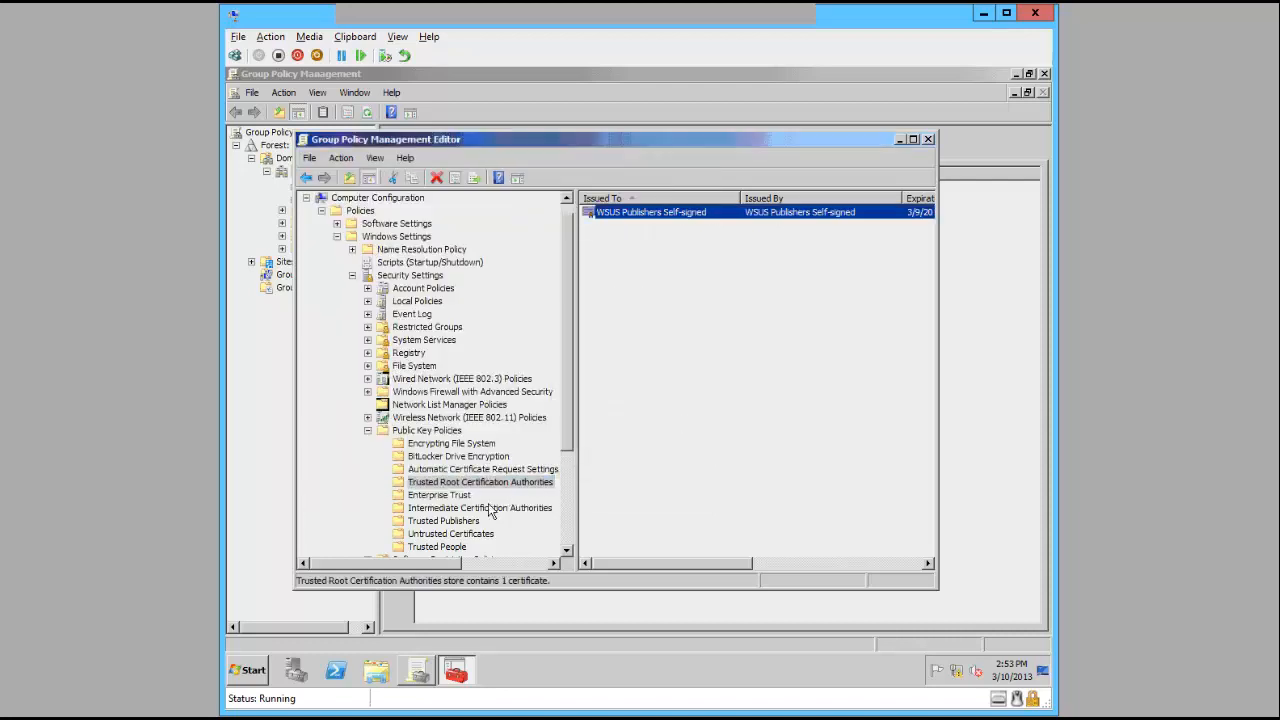
{"action": "left_click", "coordinate": [451, 523]}
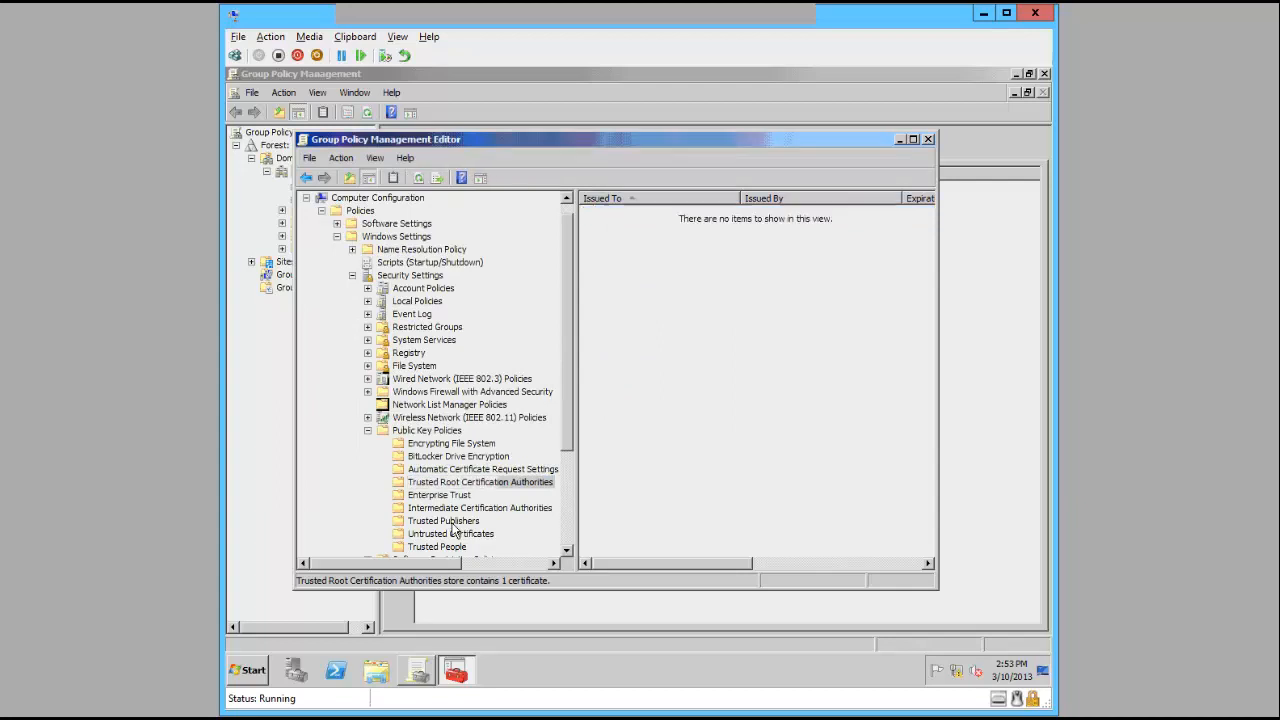
{"action": "right_click", "coordinate": [455, 524]}
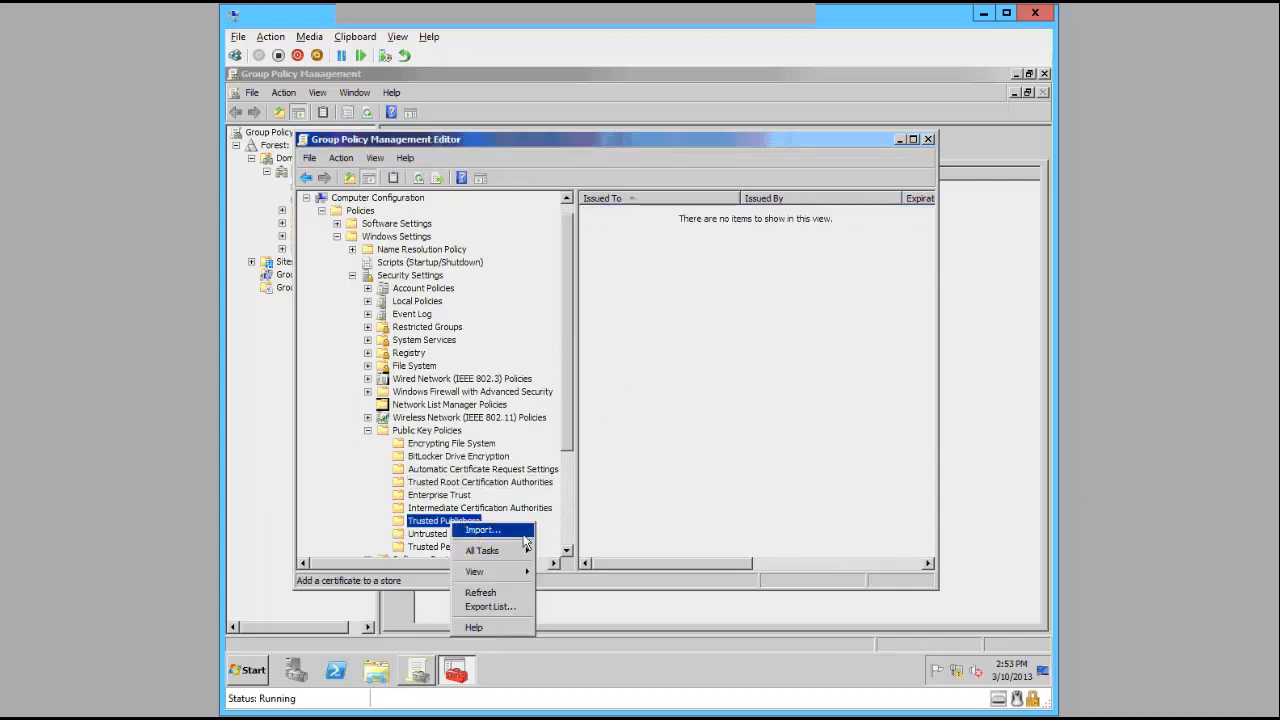
{"action": "left_click", "coordinate": [478, 530]}
{"action": "left_click", "coordinate": [600, 487]}
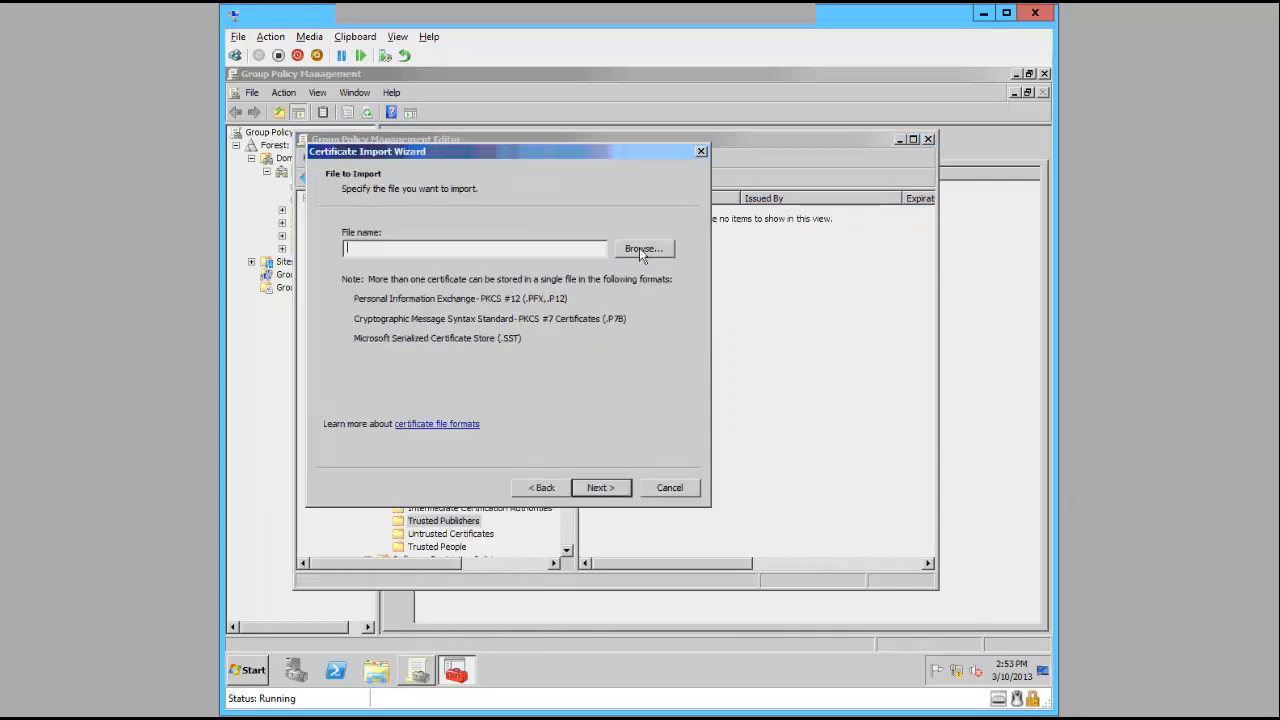
{"action": "left_click", "coordinate": [641, 249]}
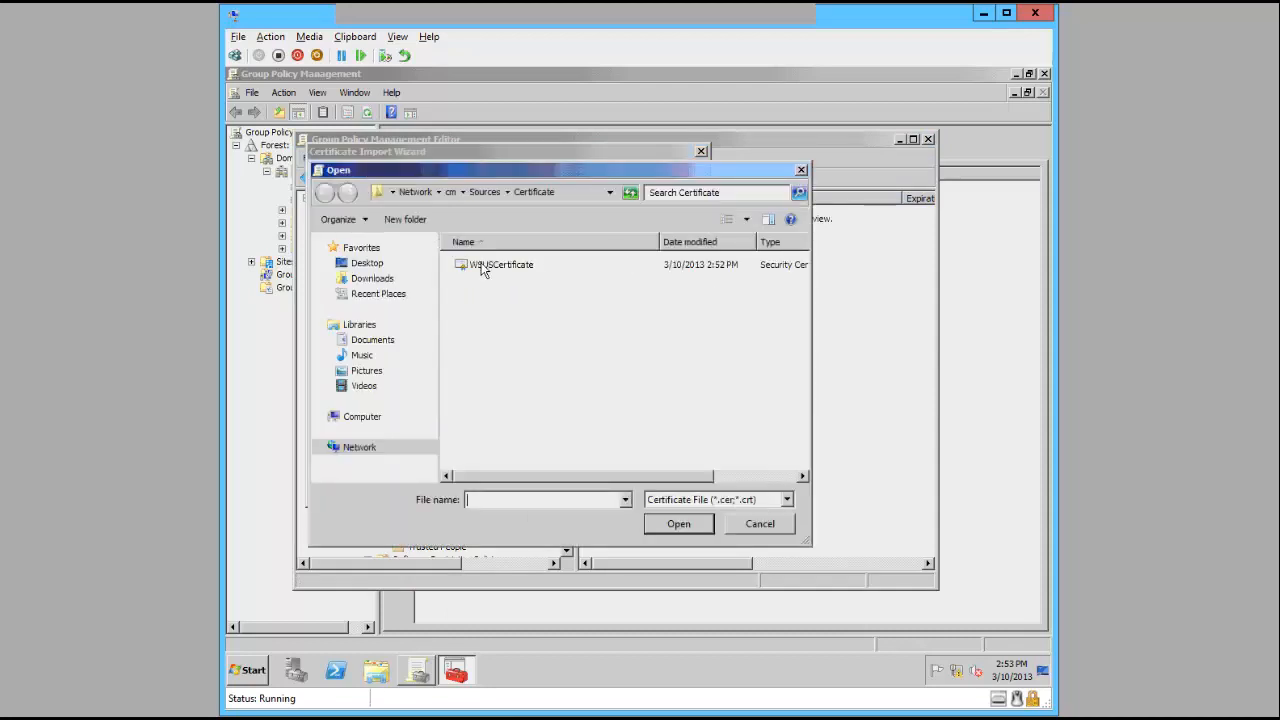
{"action": "double_click", "coordinate": [486, 266]}
- Keep Trusted Publishers as the certificate store and complete the import
{"action": "left_click", "coordinate": [593, 488]}
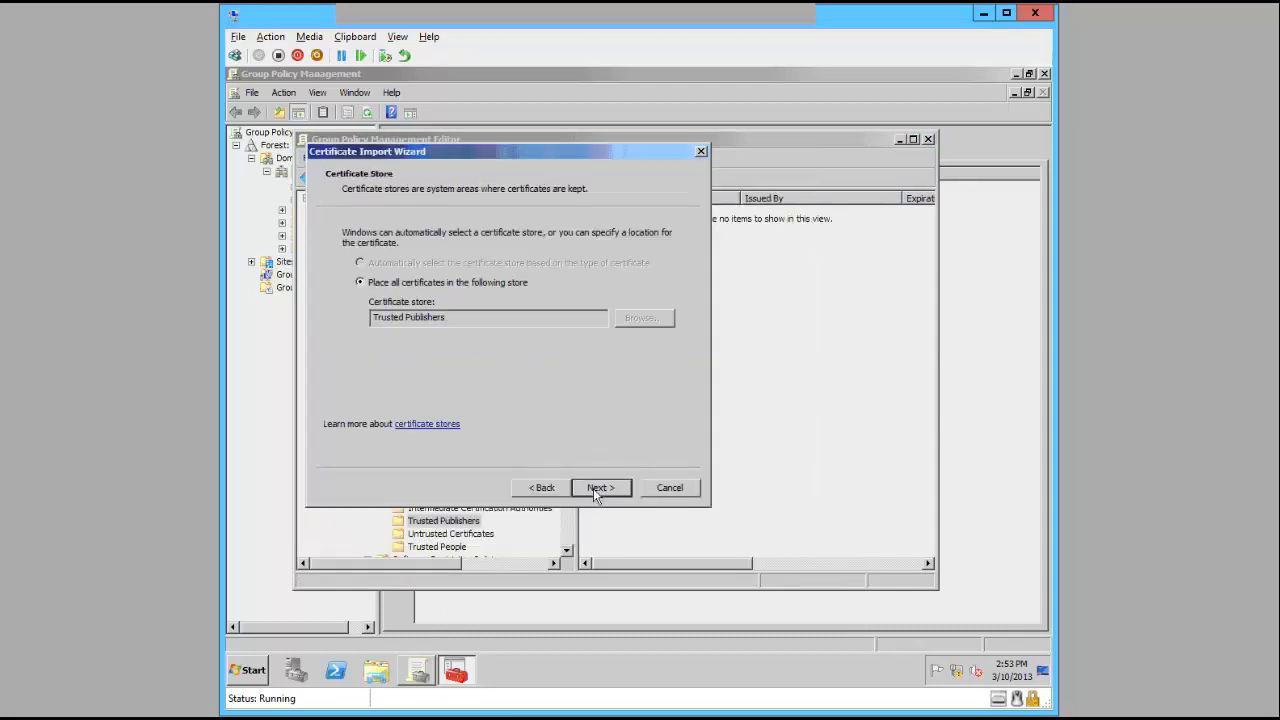
{"action": "left_click", "coordinate": [593, 488]}
{"action": "left_click", "coordinate": [599, 488]}
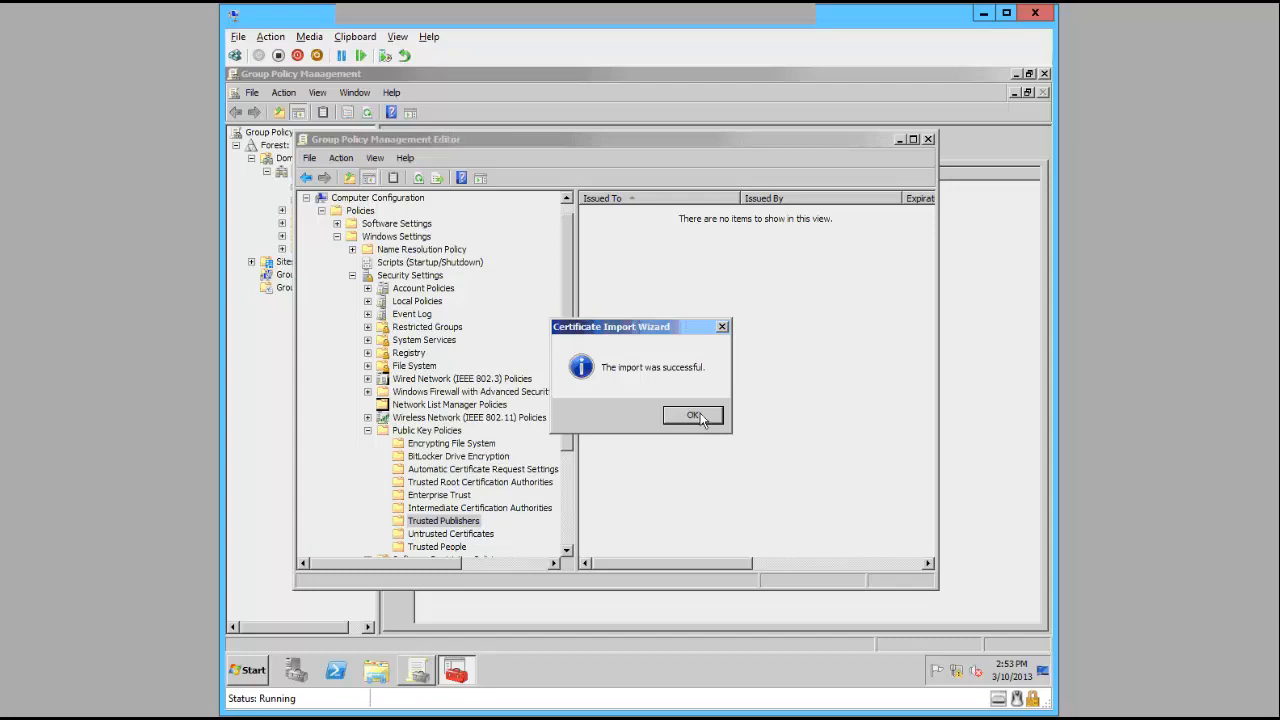
{"action": "left_click", "coordinate": [697, 416]}
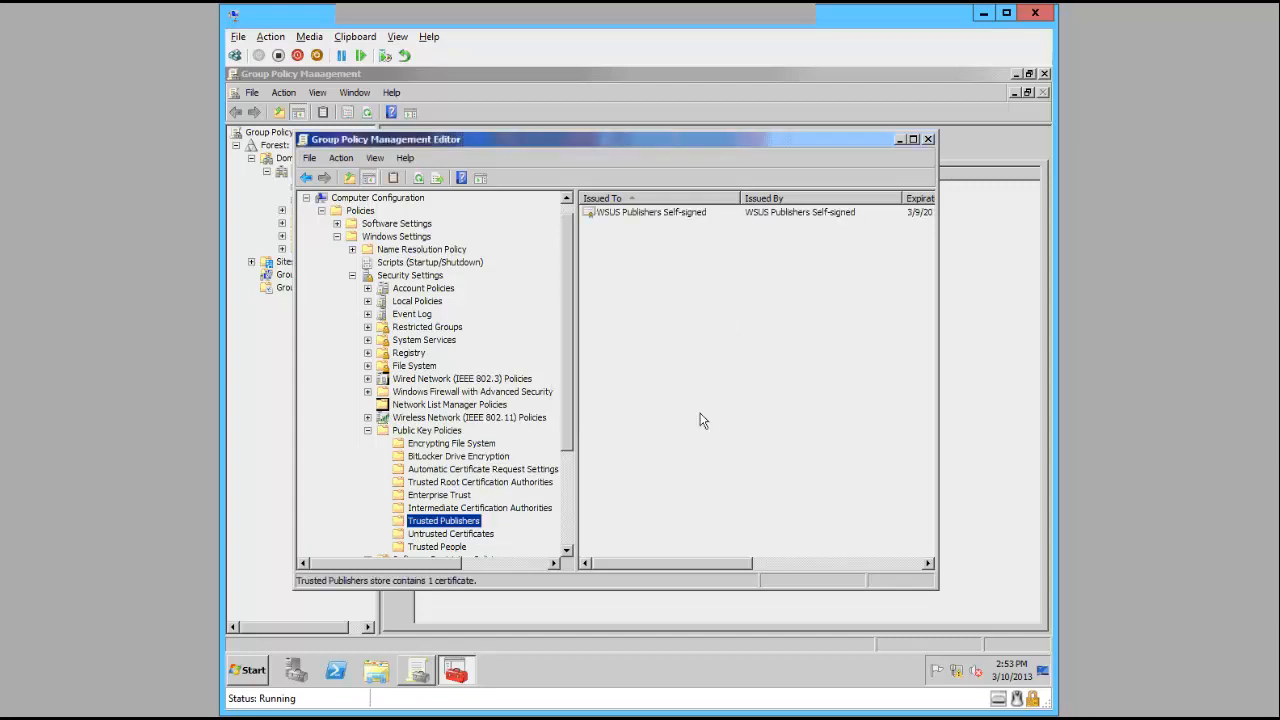
- Show the Windows Update settings under the computer policies' Administrative Templates, Windows Components, in a maximized editor window
{"action": "left_click", "coordinate": [368, 430]}
{"action": "left_click", "coordinate": [352, 275]}
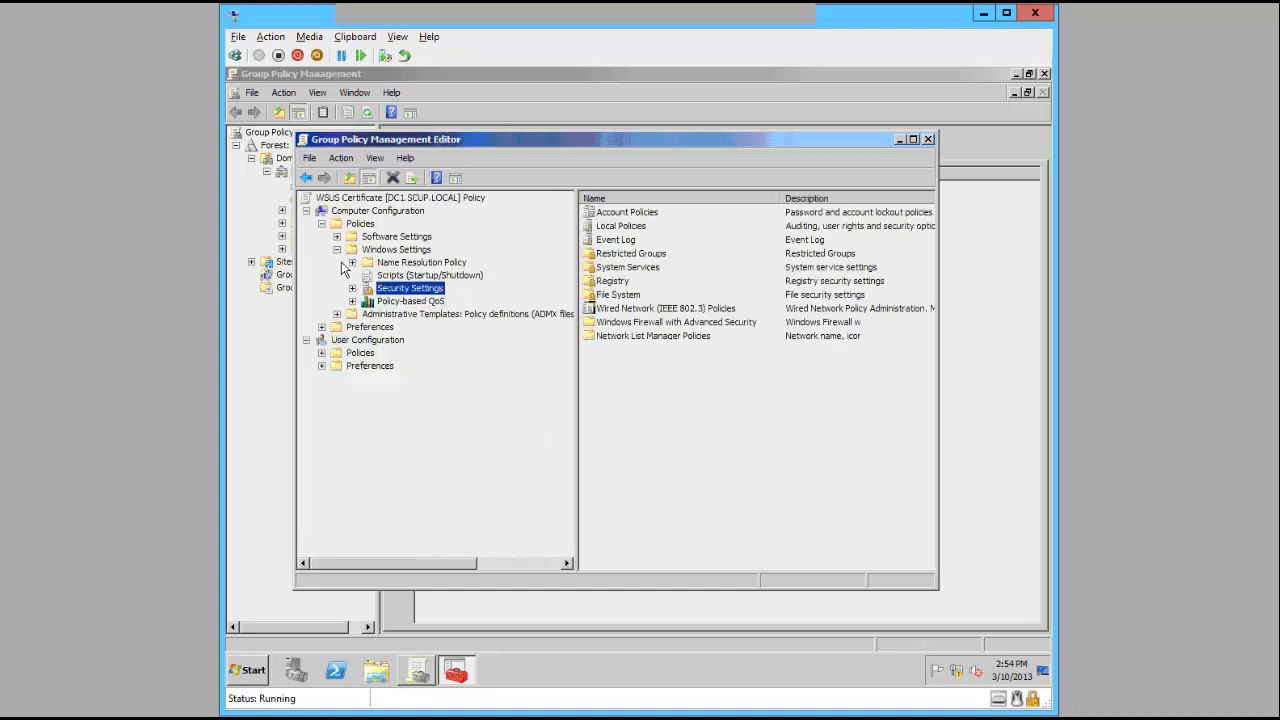
{"action": "left_click", "coordinate": [338, 250]}
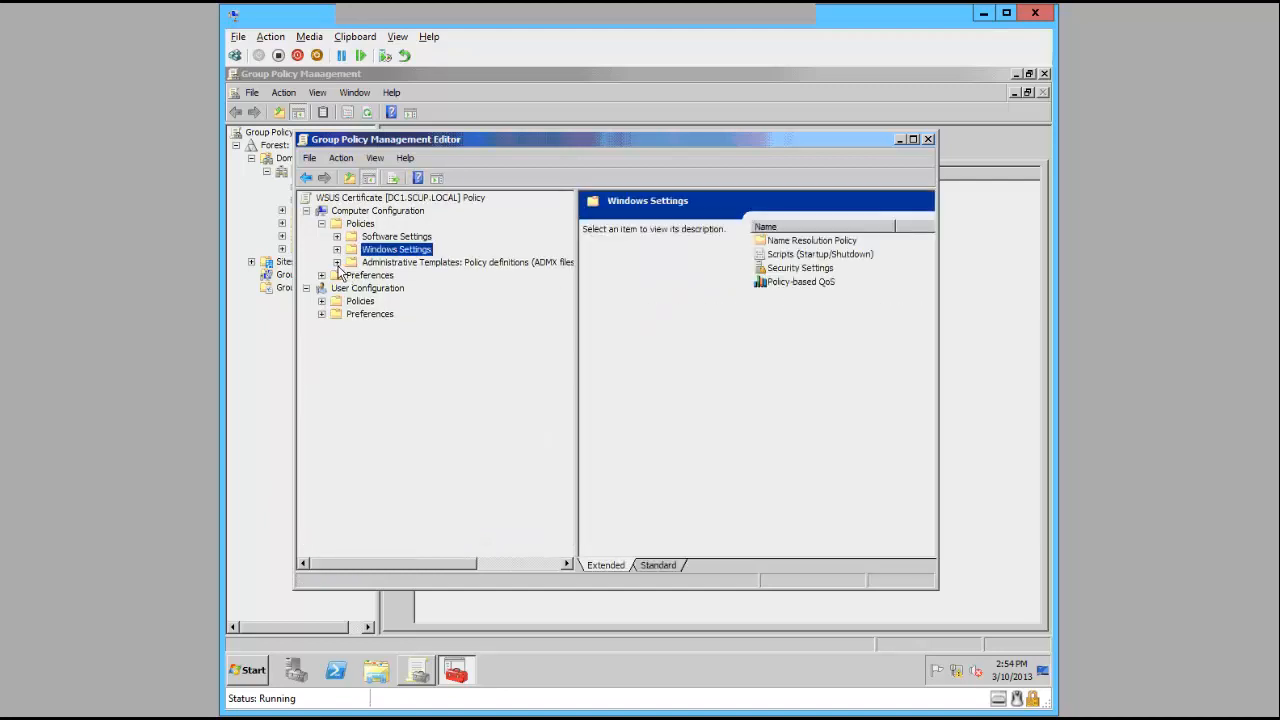
{"action": "left_click", "coordinate": [337, 262]}
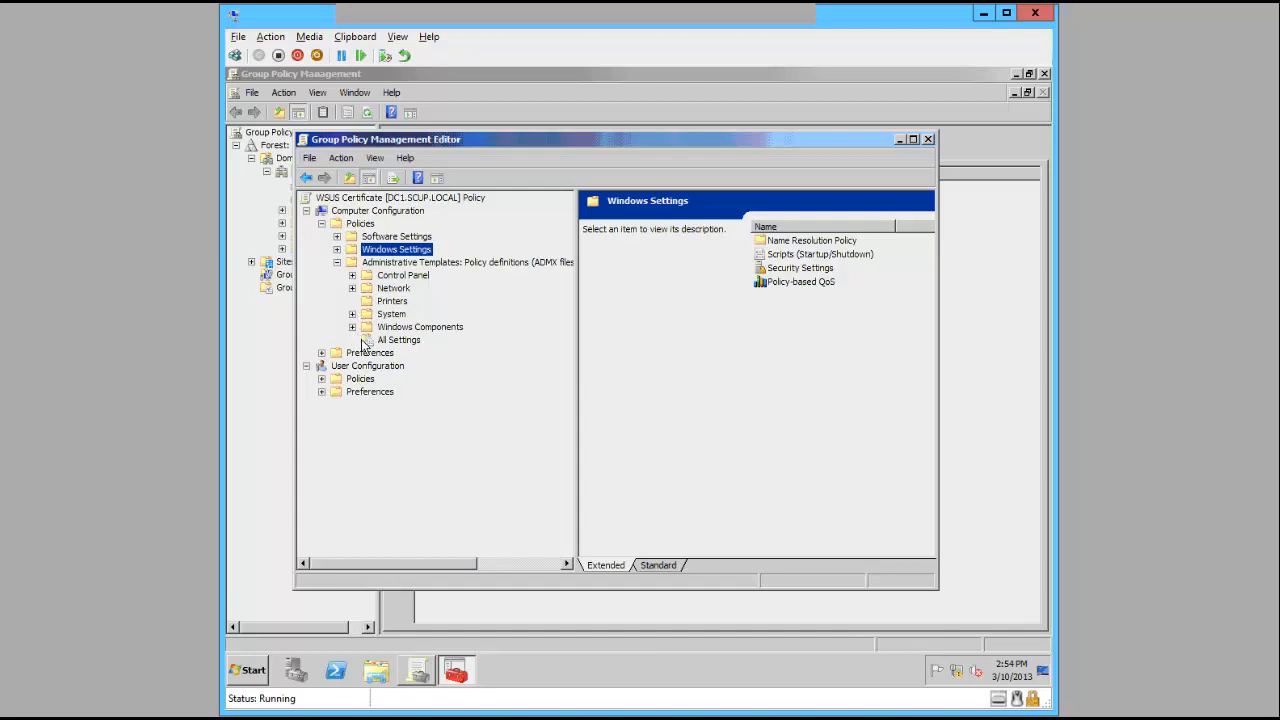
{"action": "left_click", "coordinate": [352, 327]}
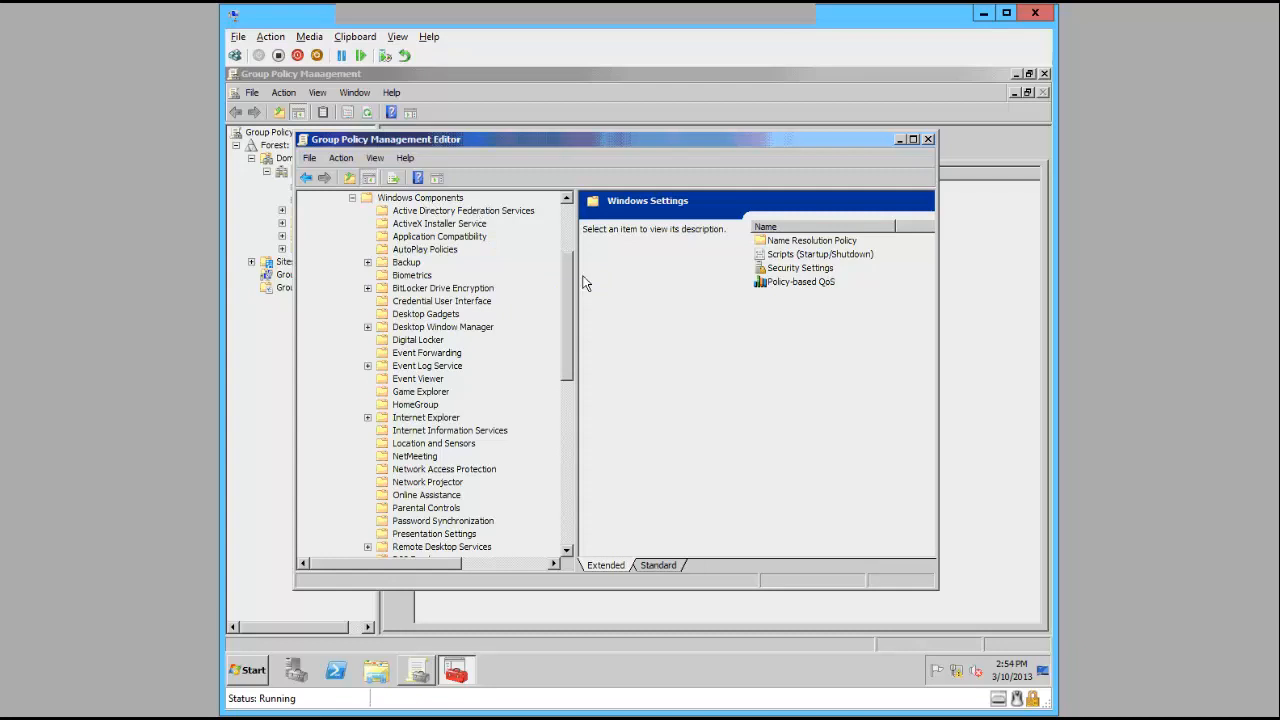
{"action": "scroll", "coordinate": [443, 484], "scroll_direction": "down", "scroll_amount": 12}
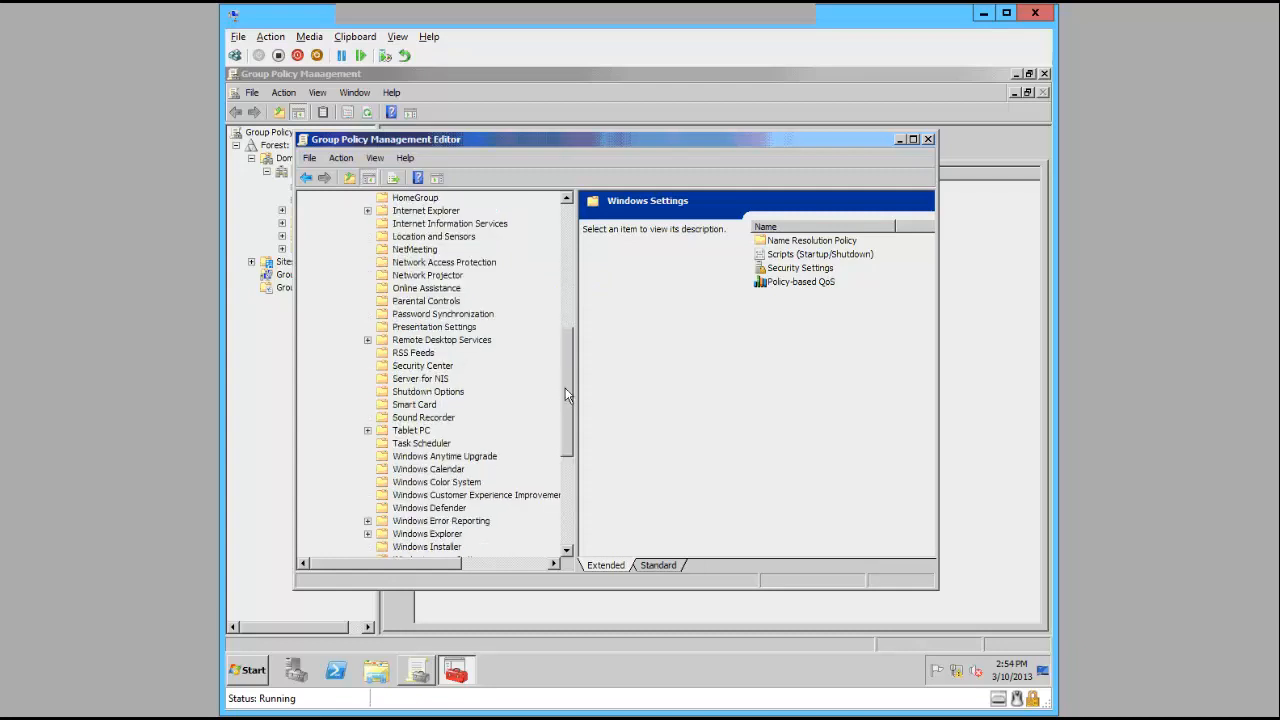
{"action": "left_click", "coordinate": [443, 484]}
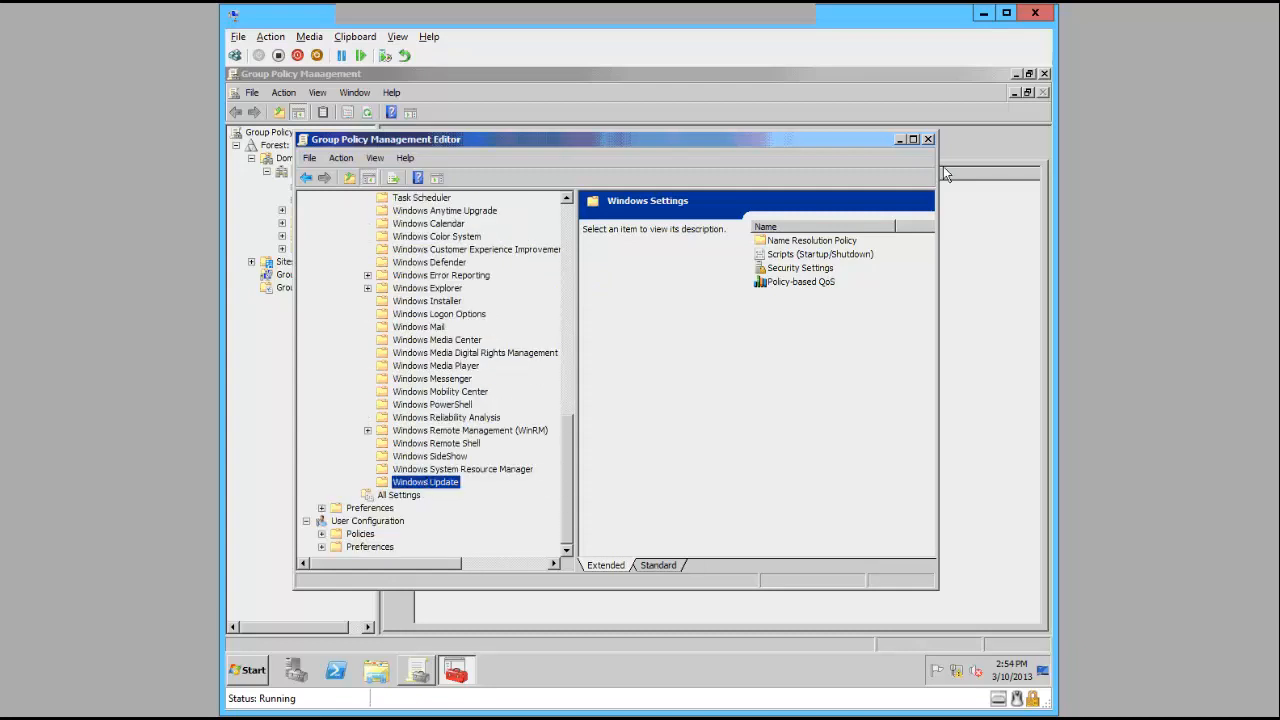
{"action": "left_click", "coordinate": [912, 139]}
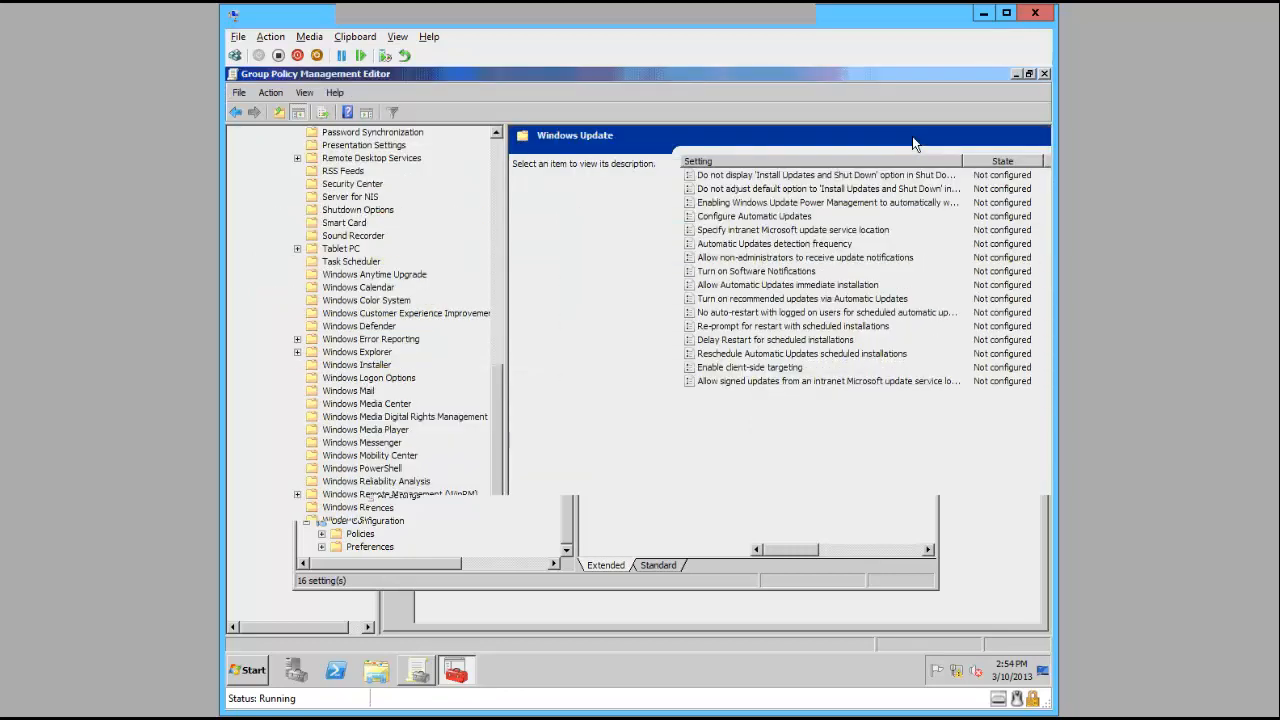
- Enable the policy setting "Allow signed updates from an intranet Microsoft update service location"
{"action": "double_click", "coordinate": [746, 382]}
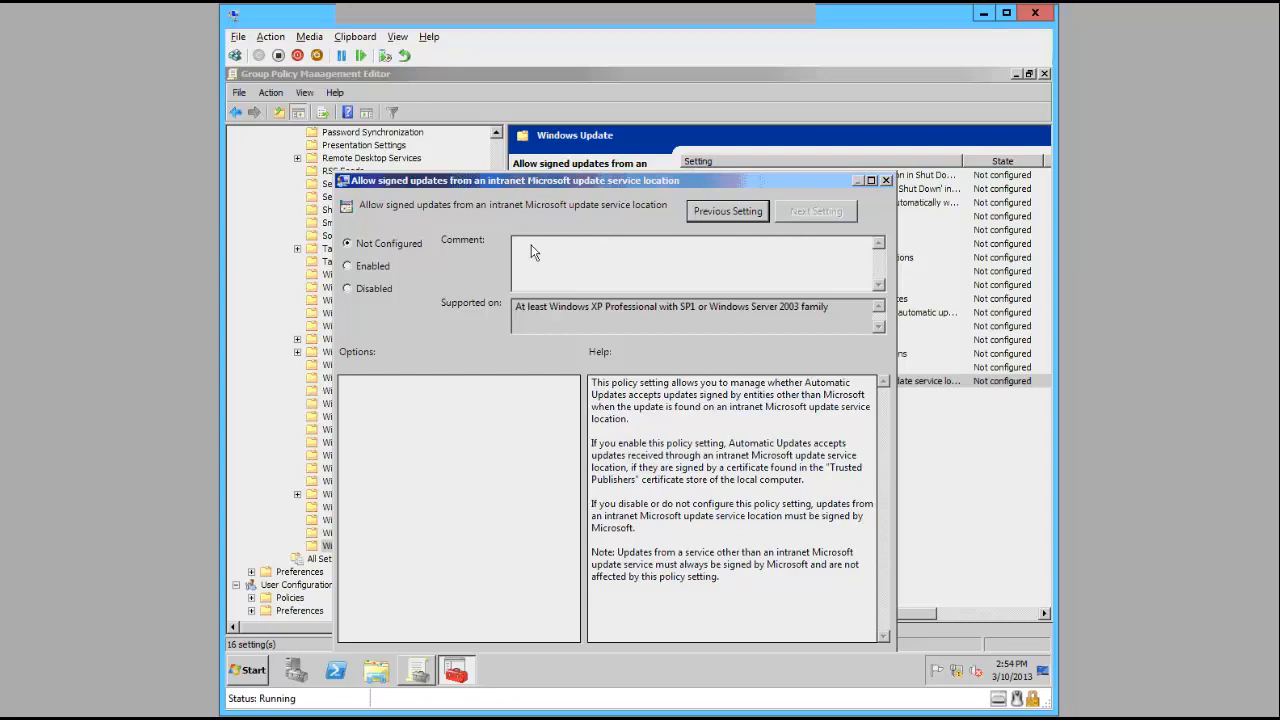
{"action": "left_click", "coordinate": [362, 274]}
{"action": "left_click_drag", "start_coordinate": [517, 184], "coordinate": [556, 104]}
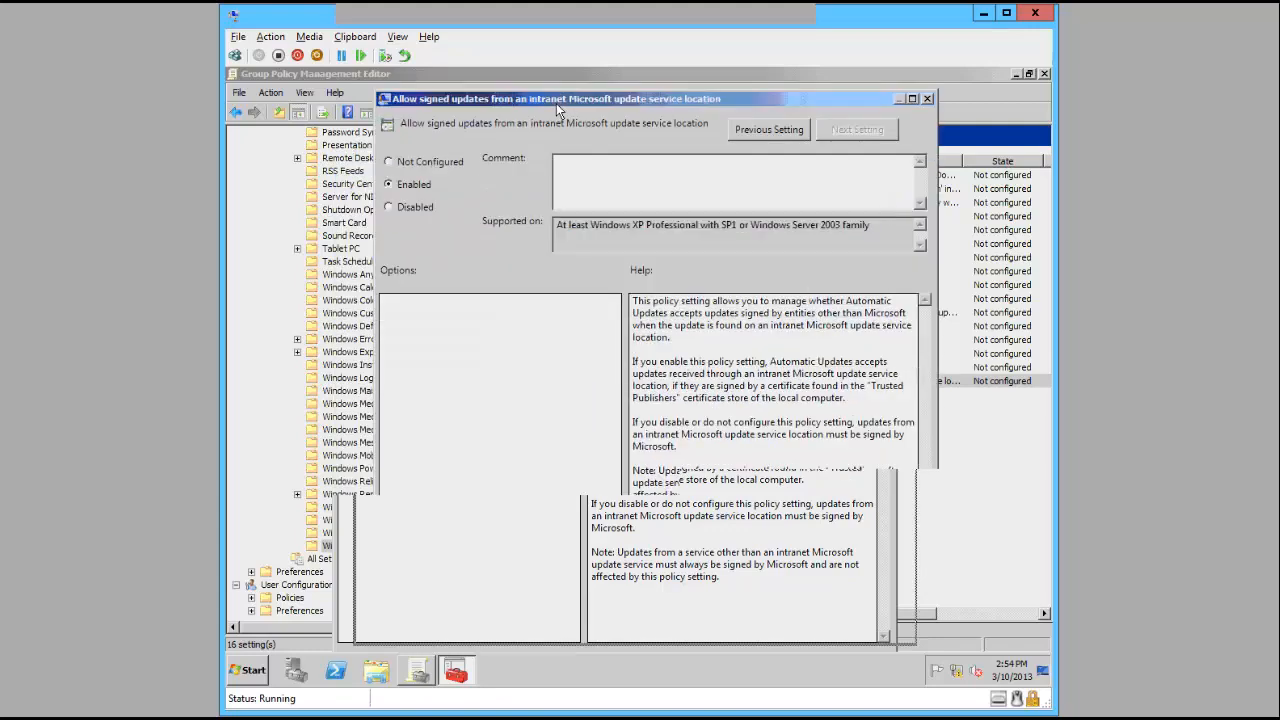
{"action": "left_click", "coordinate": [895, 584]}
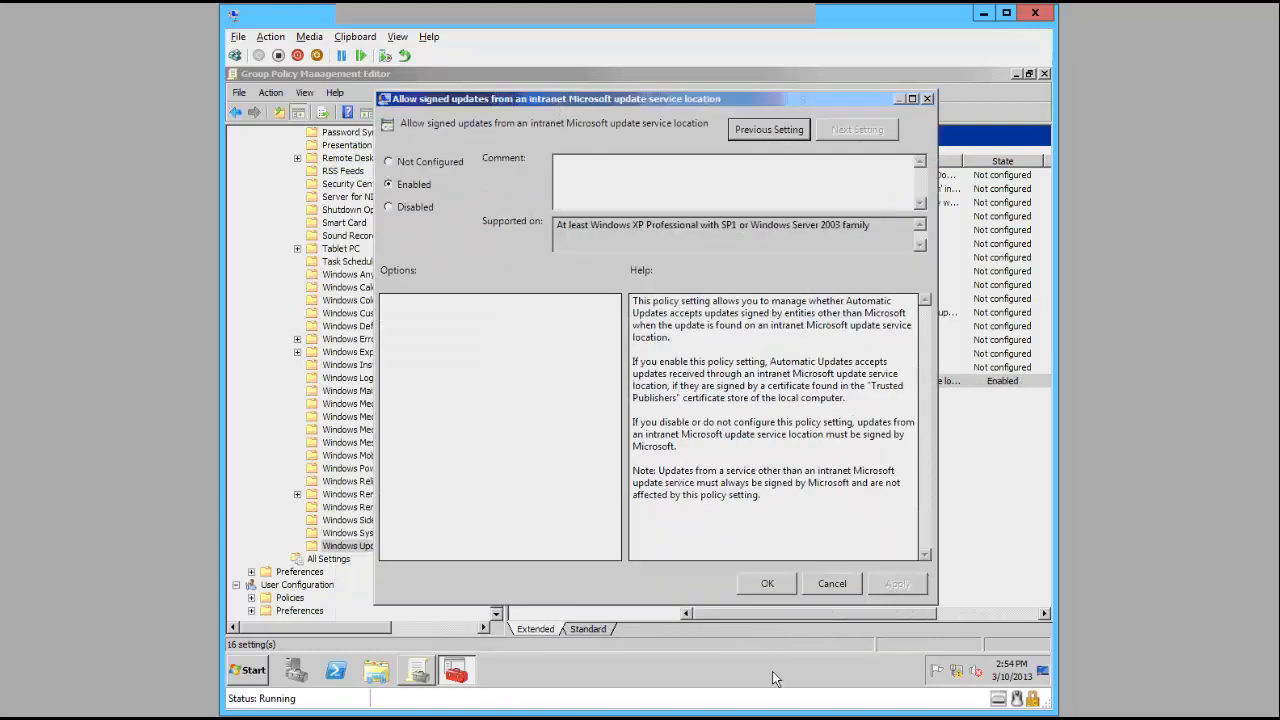
{"action": "left_click", "coordinate": [775, 589]}
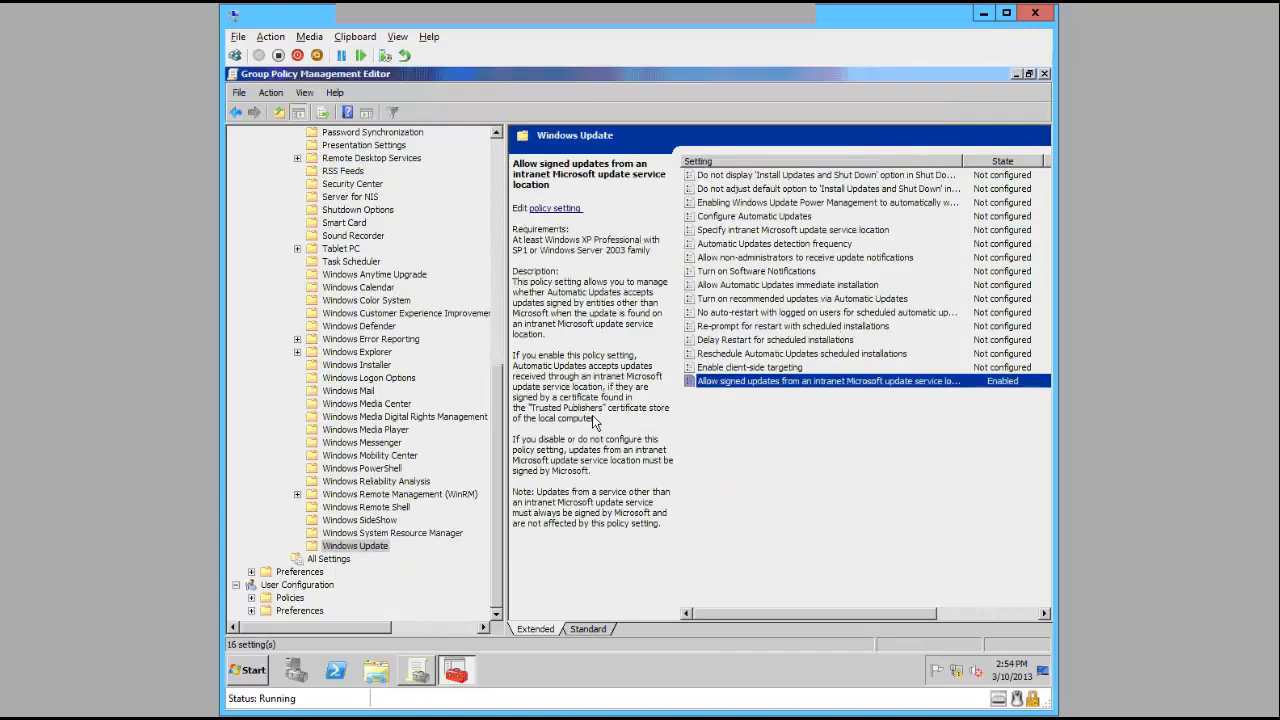
- Collapse the computer policies tree and close both the GPO editor and the Group Policy Management console
{"action": "left_click_drag", "start_coordinate": [495, 431], "coordinate": [493, 198]}
{"action": "left_click", "coordinate": [282, 262]}
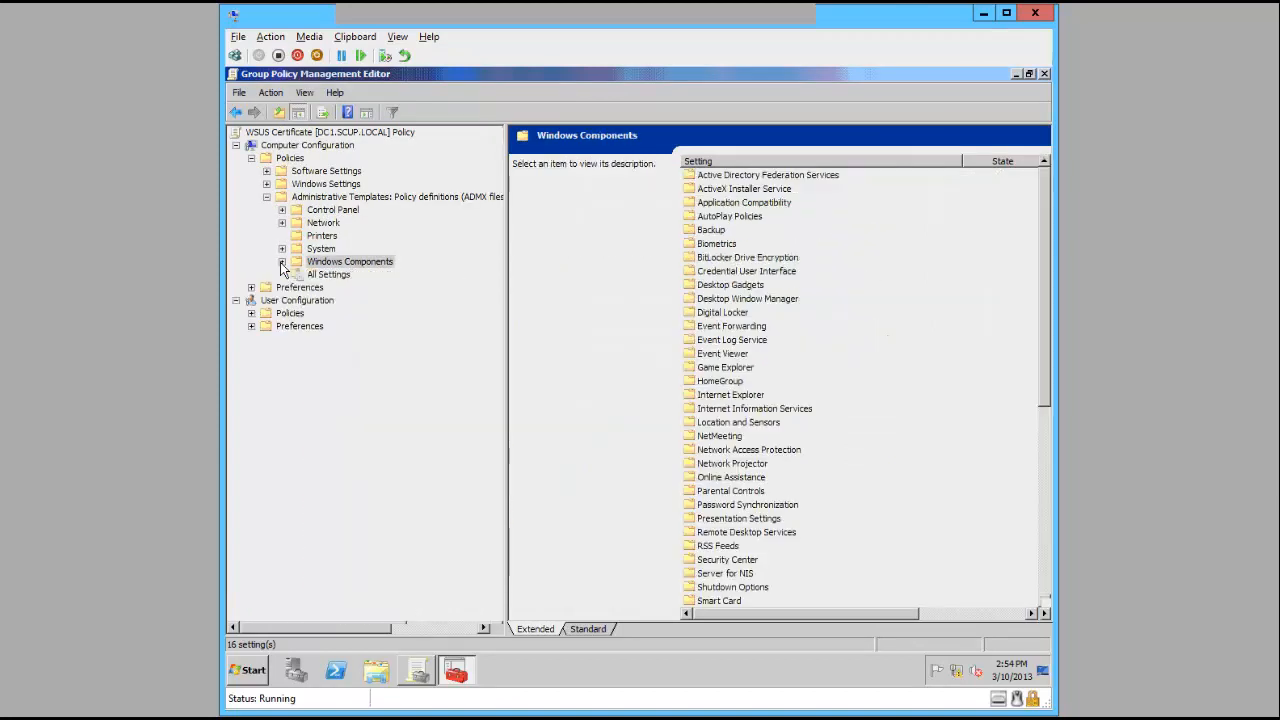
{"action": "left_click", "coordinate": [267, 198]}
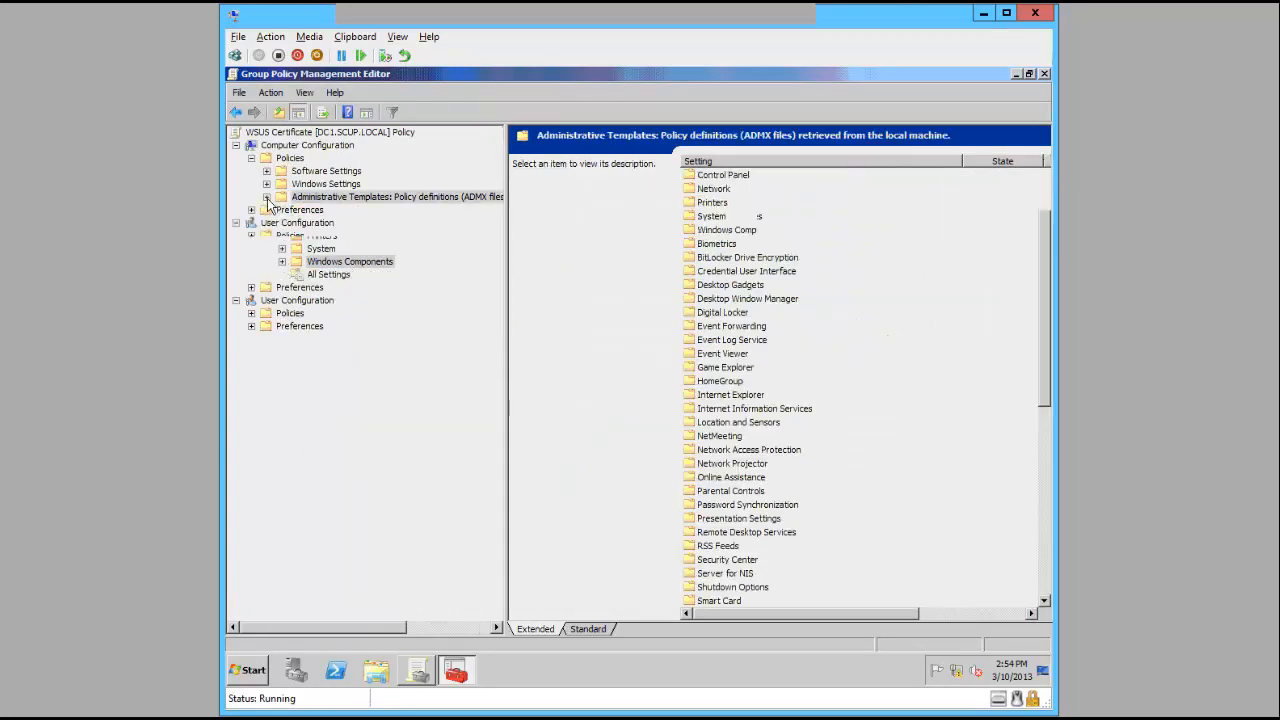
{"action": "left_click", "coordinate": [251, 159]}
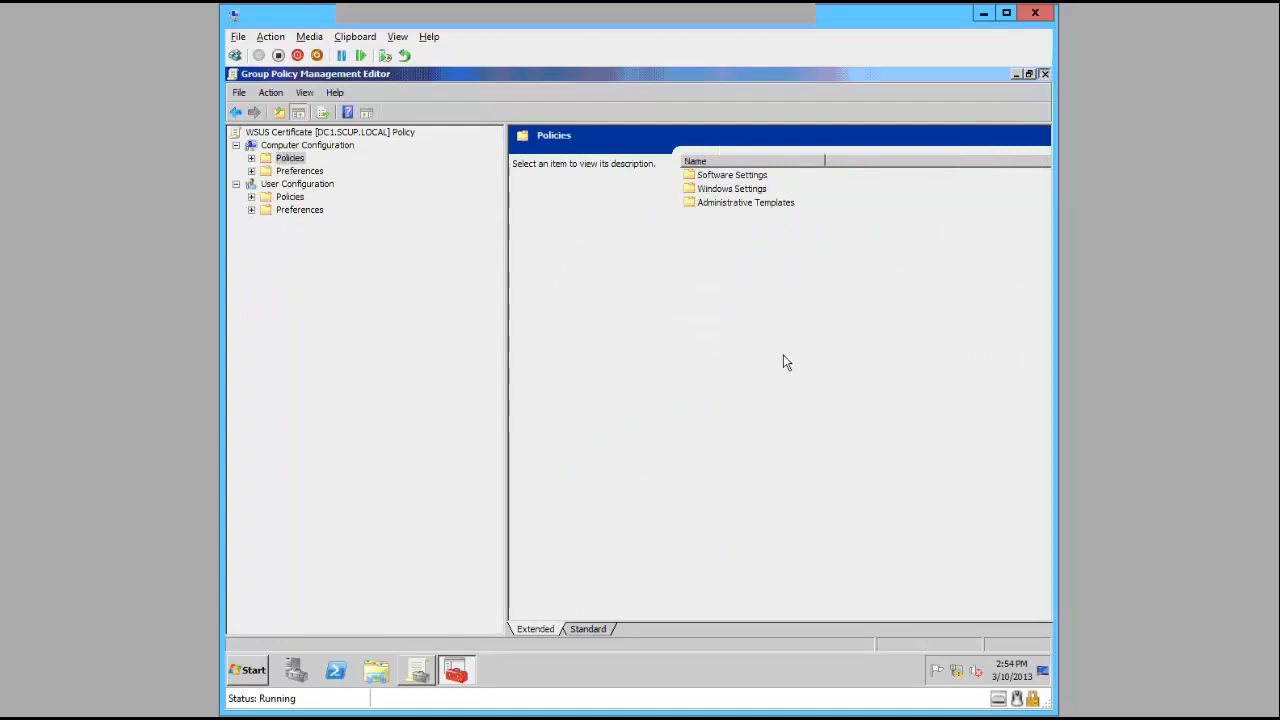
{"action": "left_click", "coordinate": [1044, 75]}
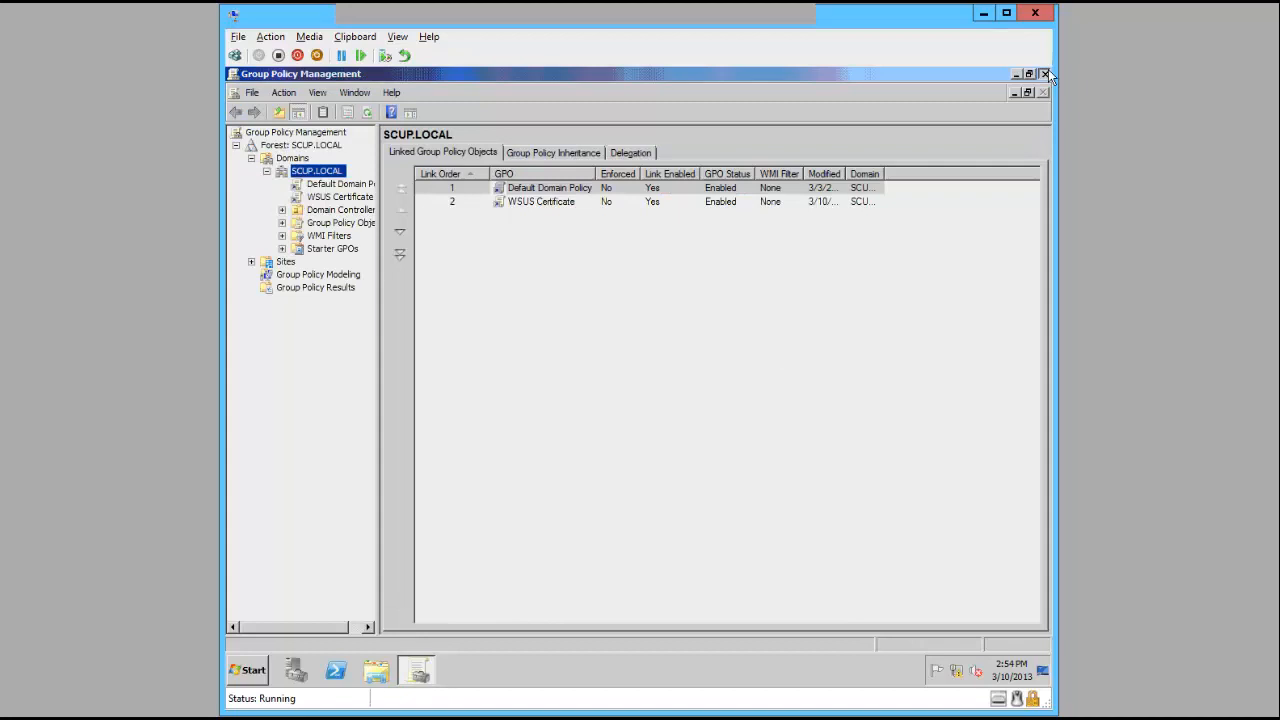
{"action": "left_click", "coordinate": [1045, 75]}
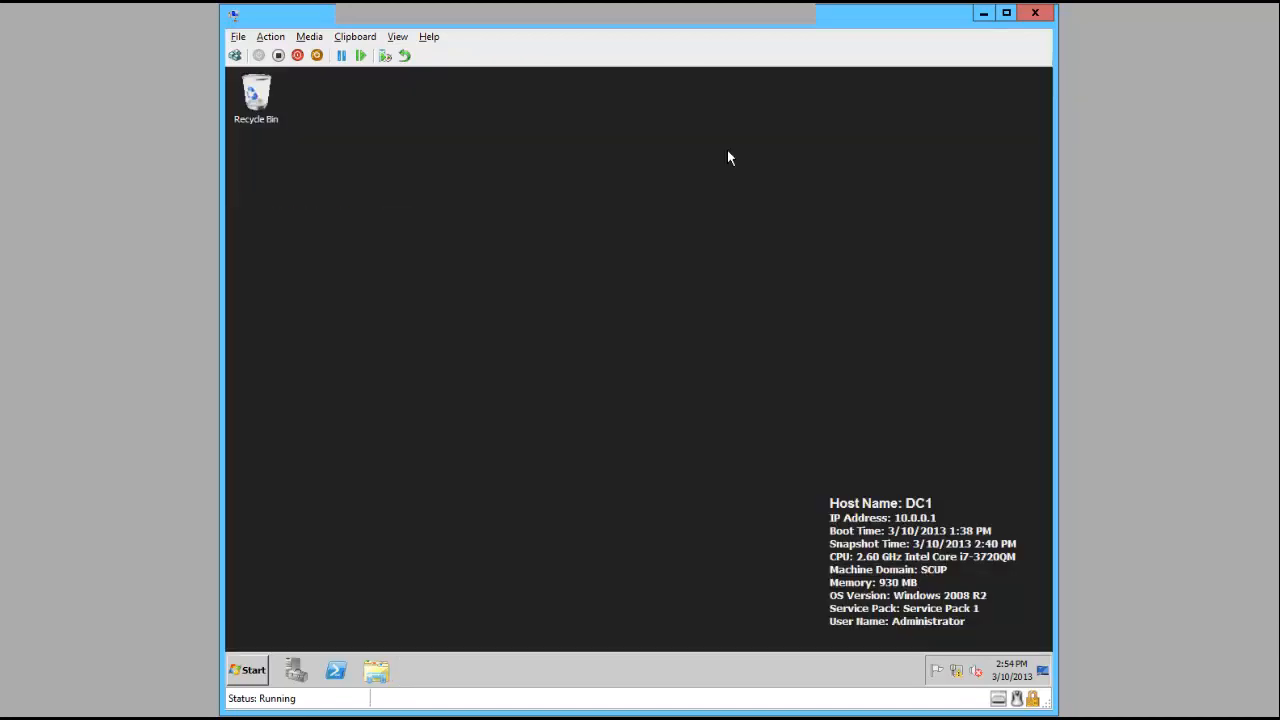
- Switch to the server with the local computer certificates console and examine its Trusted Publishers and Trusted Root Certification Authorities stores
{"action": "key", "text": "alt+Tab"}
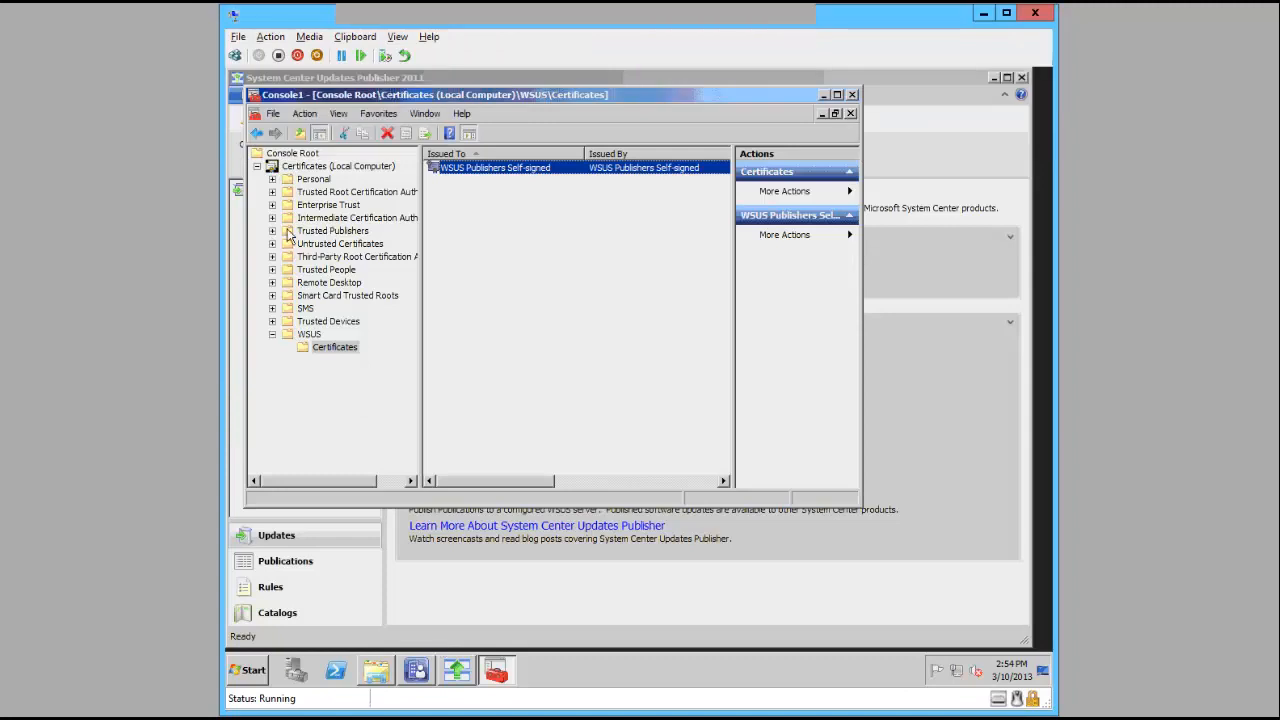
{"action": "left_click", "coordinate": [288, 232]}
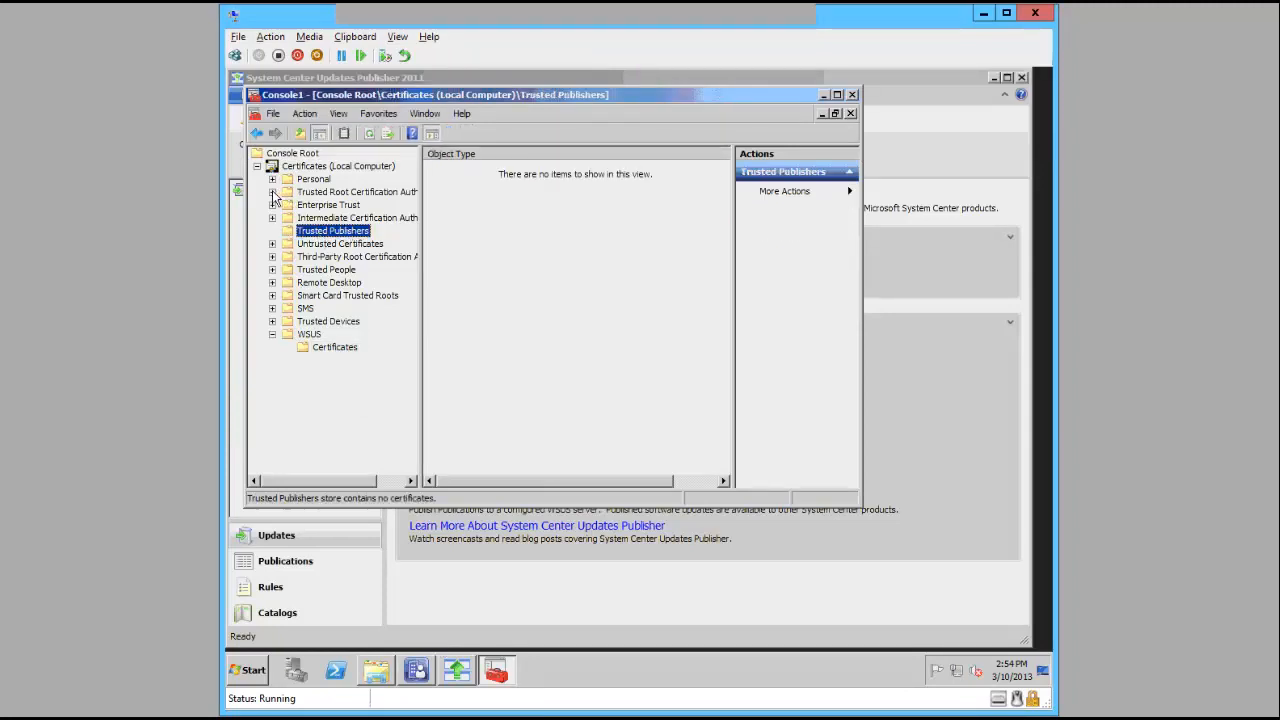
{"action": "double_click", "coordinate": [315, 192]}
{"action": "left_click", "coordinate": [322, 205]}
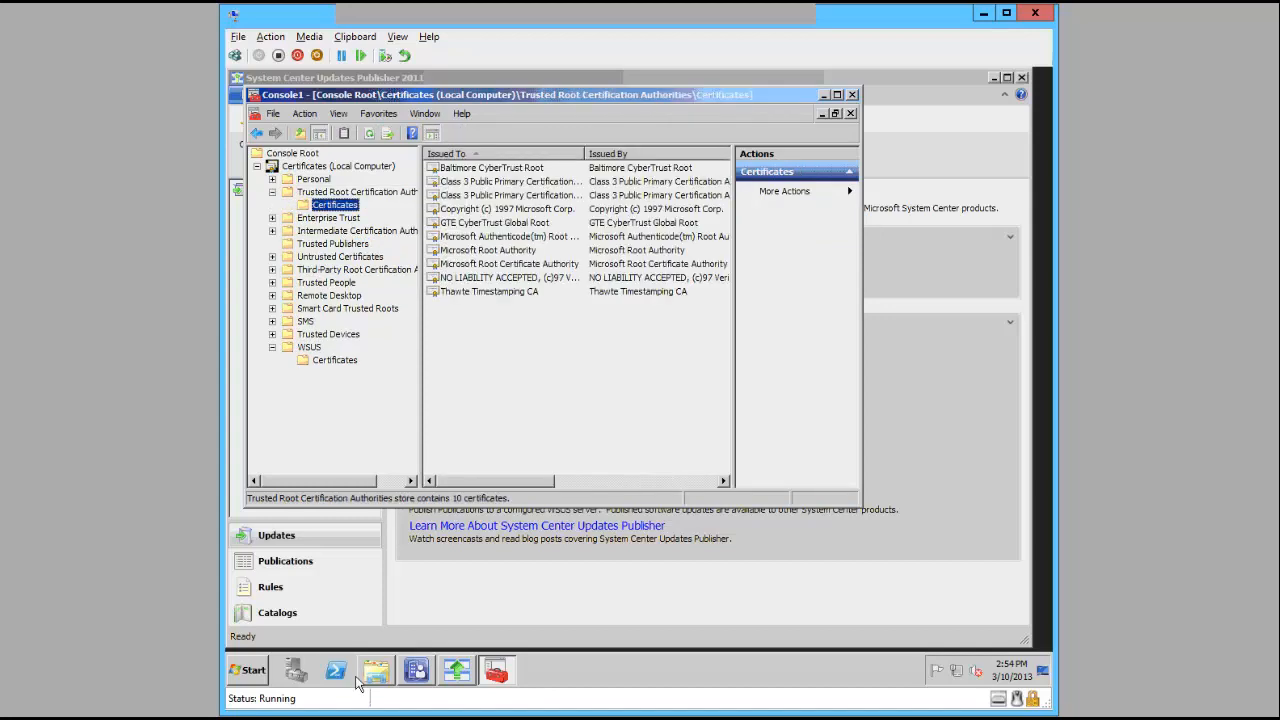
- Force a Group Policy update with gpupdate /force in a command prompt, and close the prompt when it finishes
{"action": "left_click", "coordinate": [250, 670]}
{"action": "type", "text": "cm"}
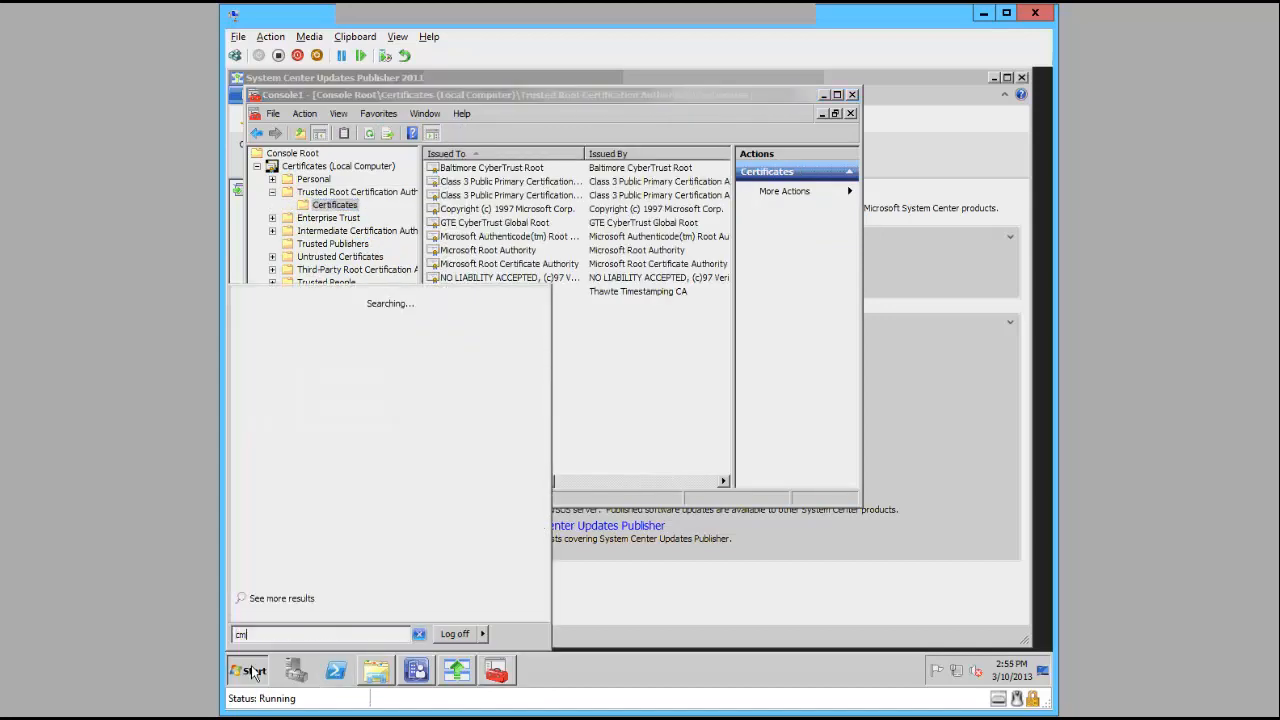
{"action": "type", "text": "d"}
{"action": "key", "text": "Return"}
{"action": "type", "text": "gpupdate "}
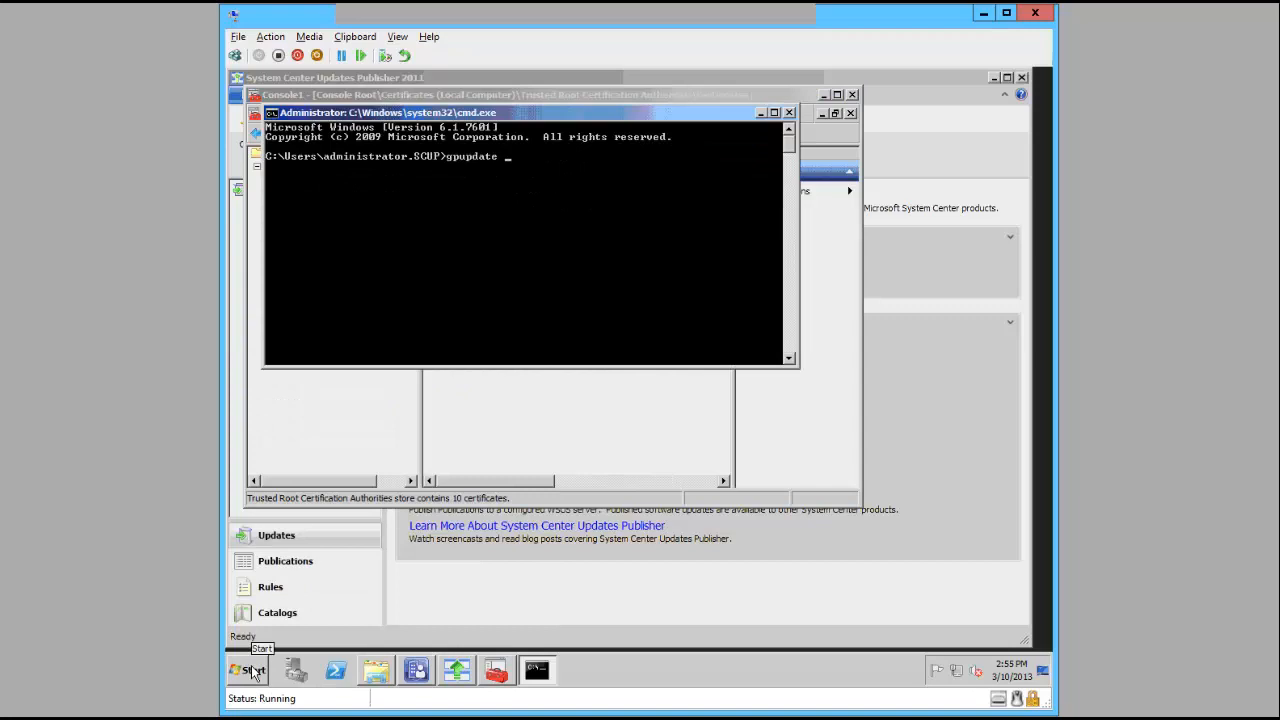
{"action": "type", "text": "/force"}
{"action": "key", "text": "Return"}
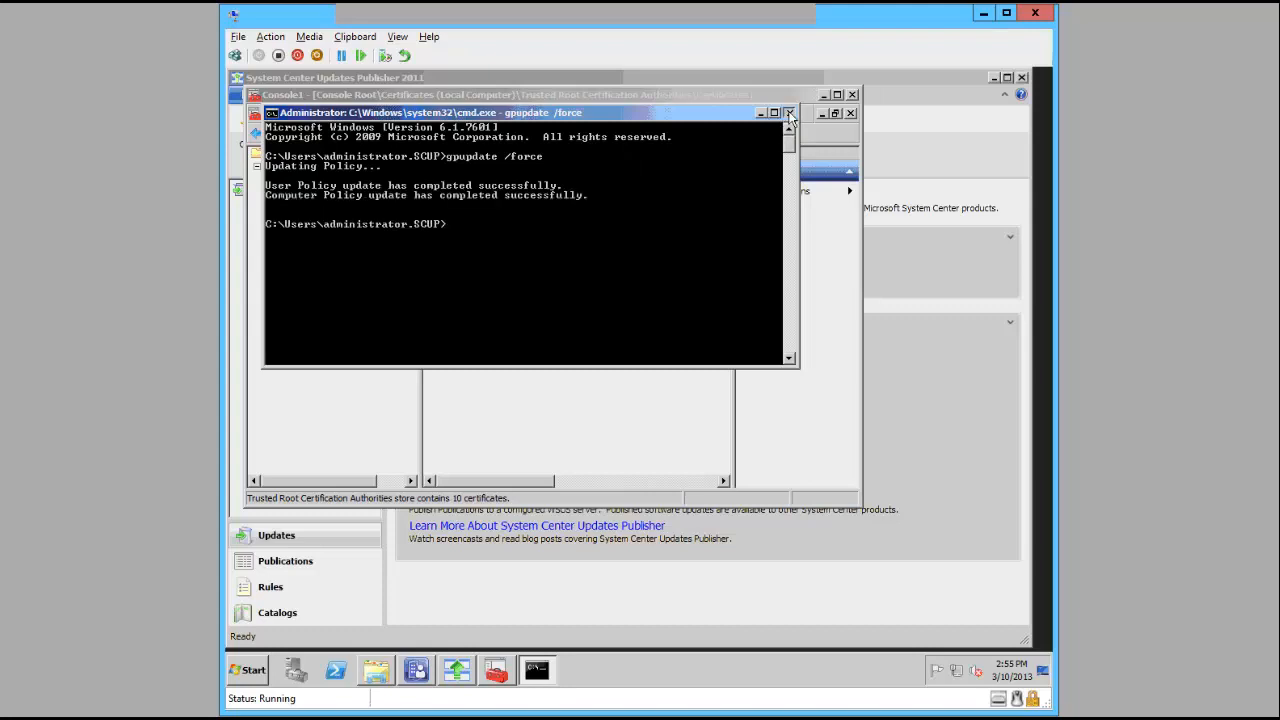
{"action": "left_click", "coordinate": [789, 115]}
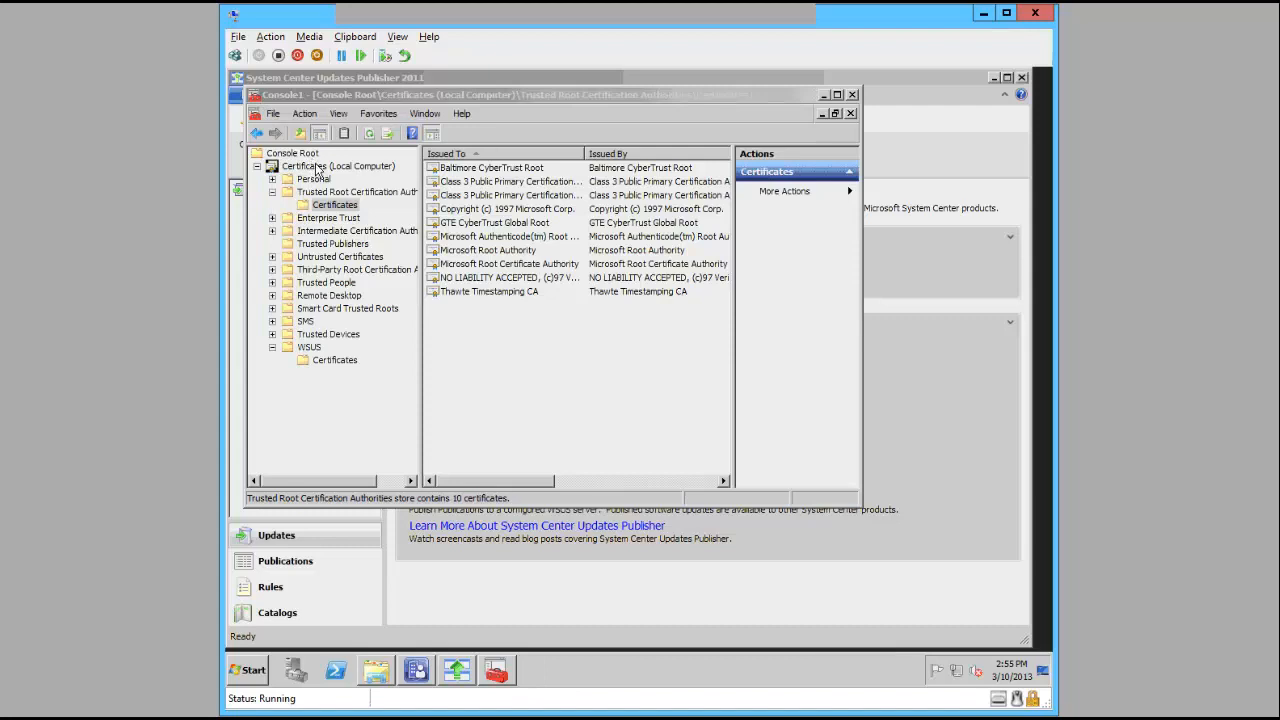
- Refresh the local computer certificates and check Trusted Publishers and Trusted Root Certification Authorities for the WSUS Publishers Self-signed certificate
{"action": "right_click", "coordinate": [318, 168]}
{"action": "left_click", "coordinate": [292, 250]}
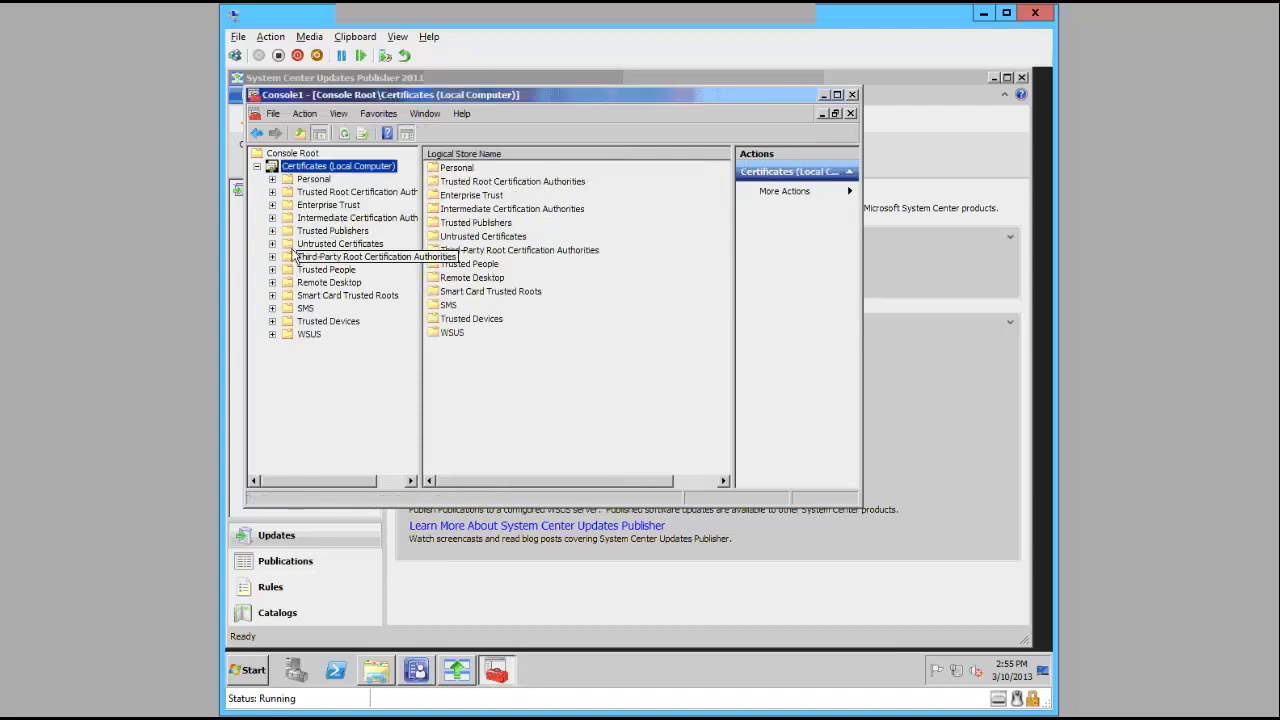
{"action": "left_click", "coordinate": [272, 231]}
{"action": "left_click", "coordinate": [335, 245]}
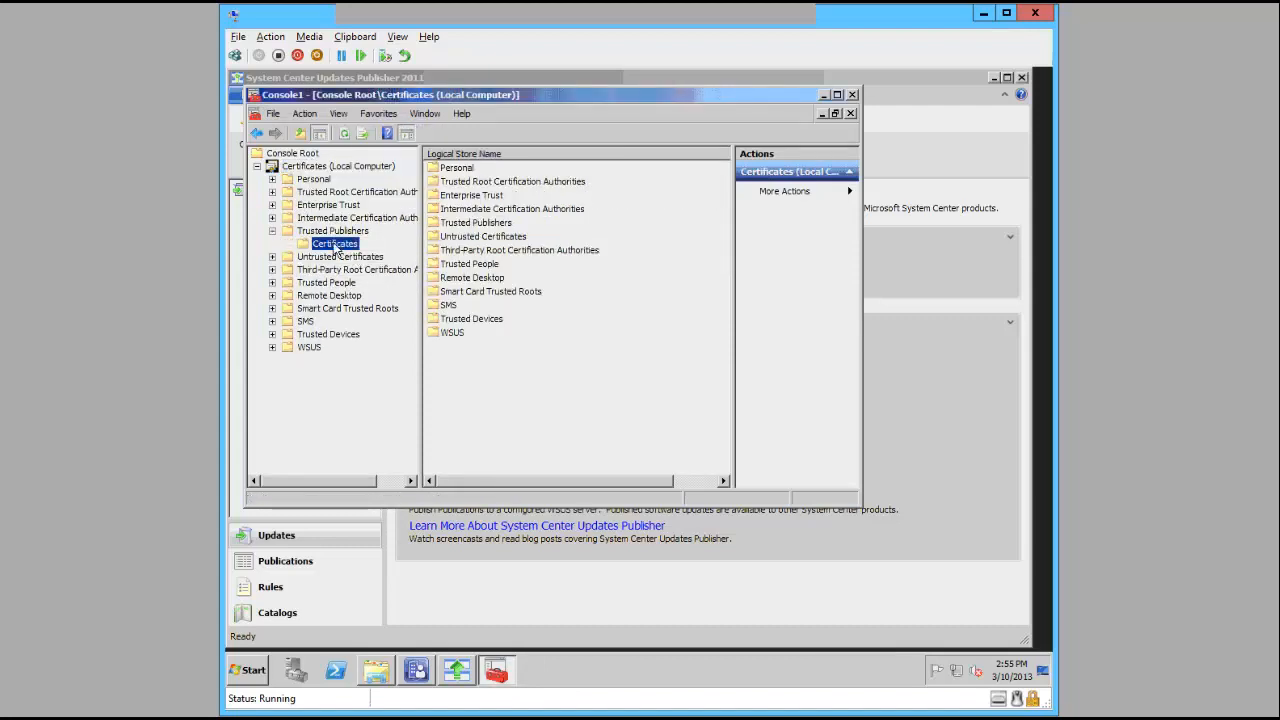
{"action": "left_click", "coordinate": [497, 170]}
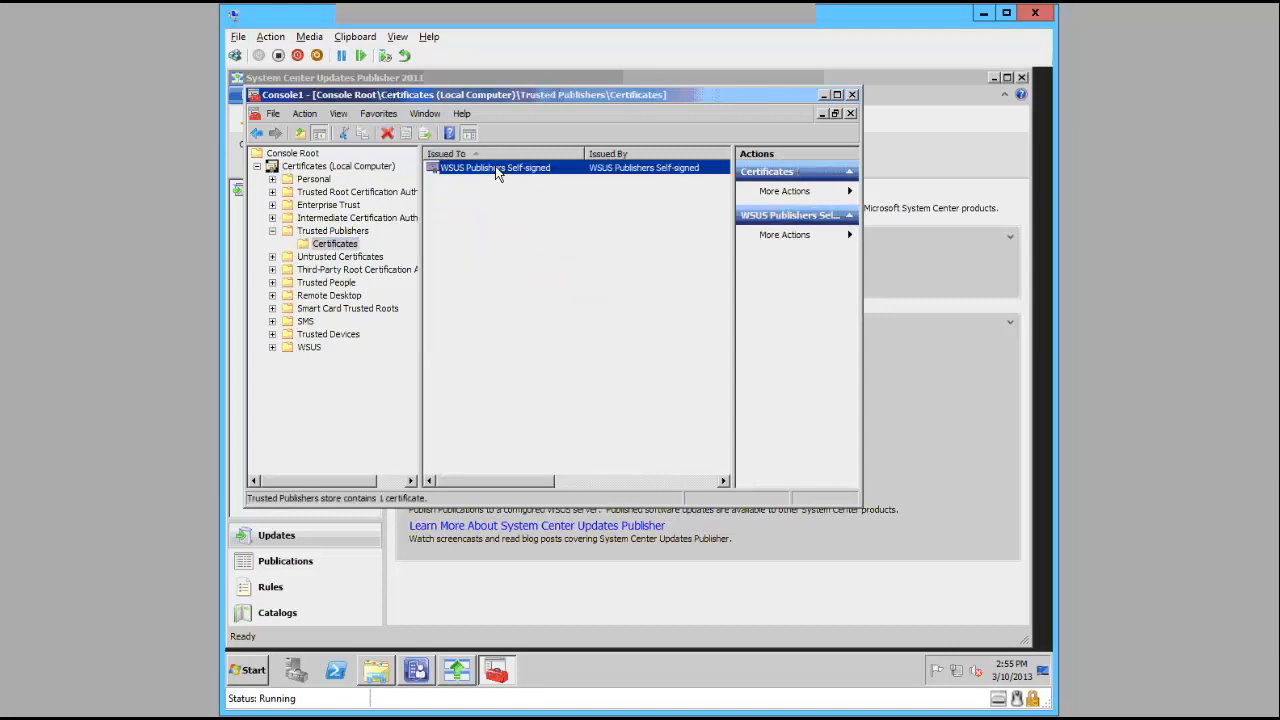
{"action": "left_click", "coordinate": [272, 192]}
{"action": "left_click", "coordinate": [320, 205]}
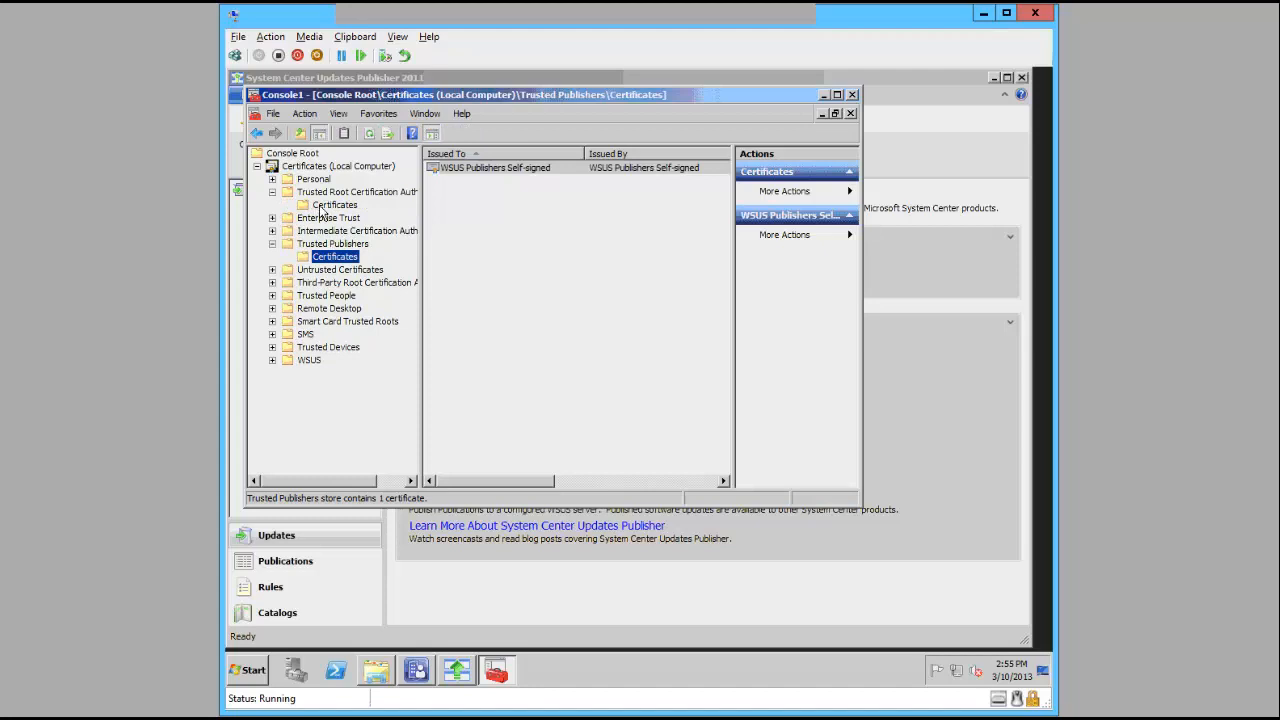
- Check the WSUS Publishers Self-signed certificate in Trusted Root Certification Authorities, and close the certificates console without saving its settings
{"action": "left_click", "coordinate": [492, 306]}
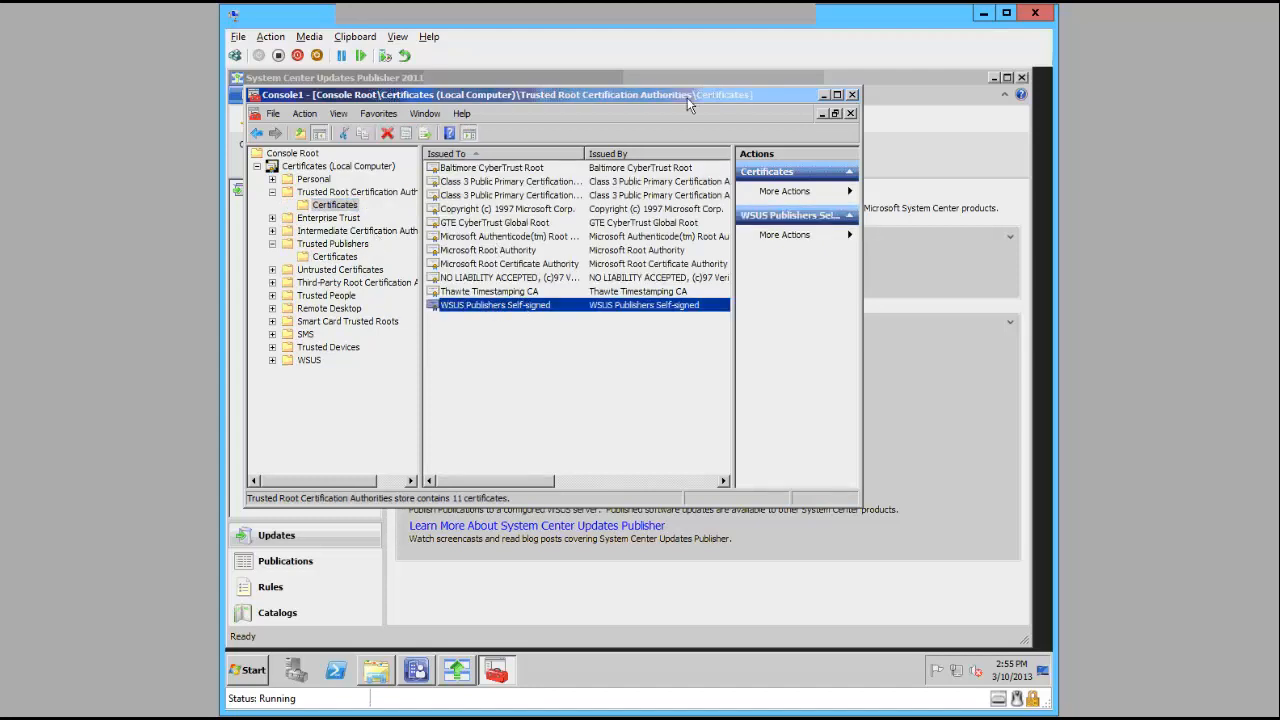
{"action": "left_click", "coordinate": [852, 95]}
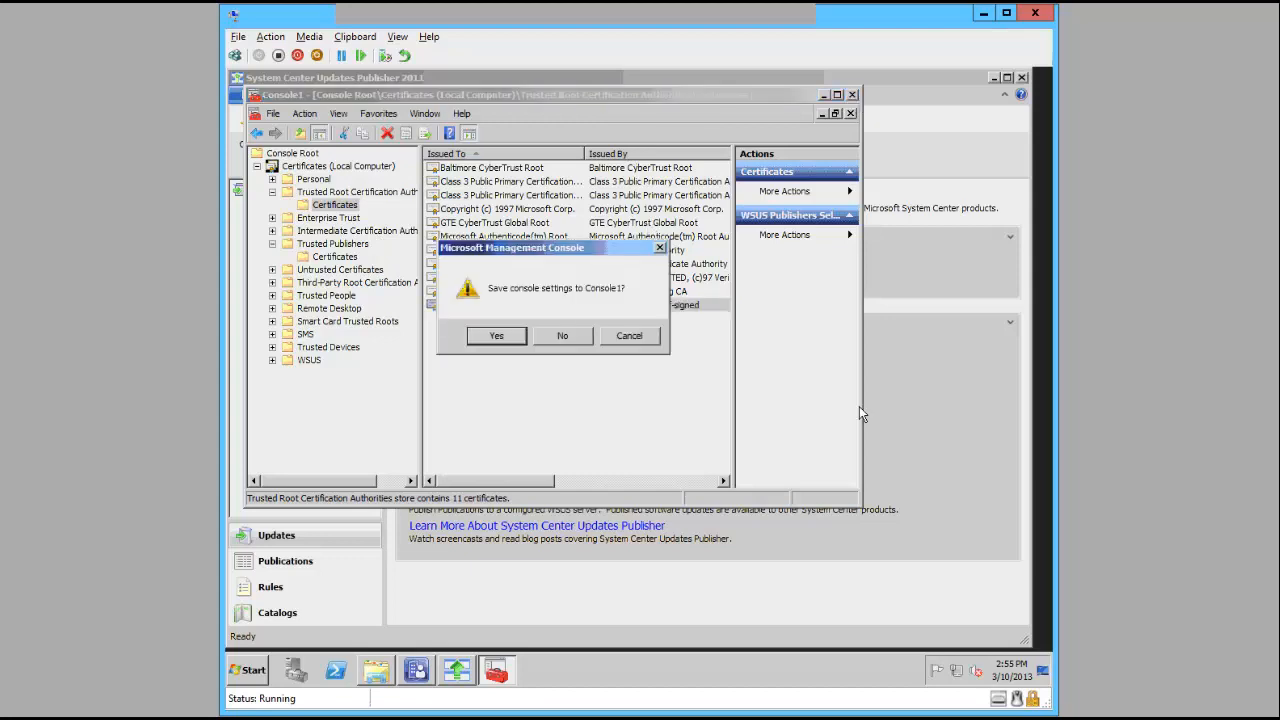
{"action": "key", "text": "n"}
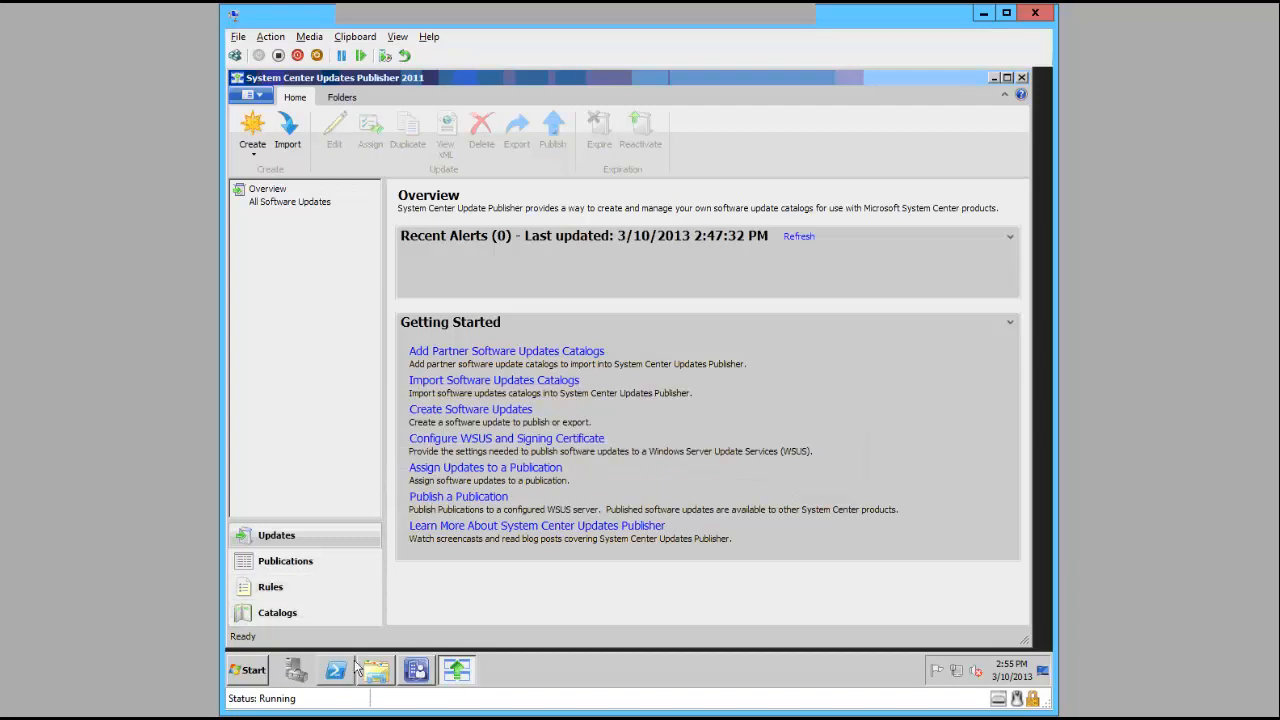
- Open the SCUPDemo text file from the SCUP folder, copy its catalog URL, and return to Updates Publisher
{"action": "mouse_move", "coordinate": [374, 678]}
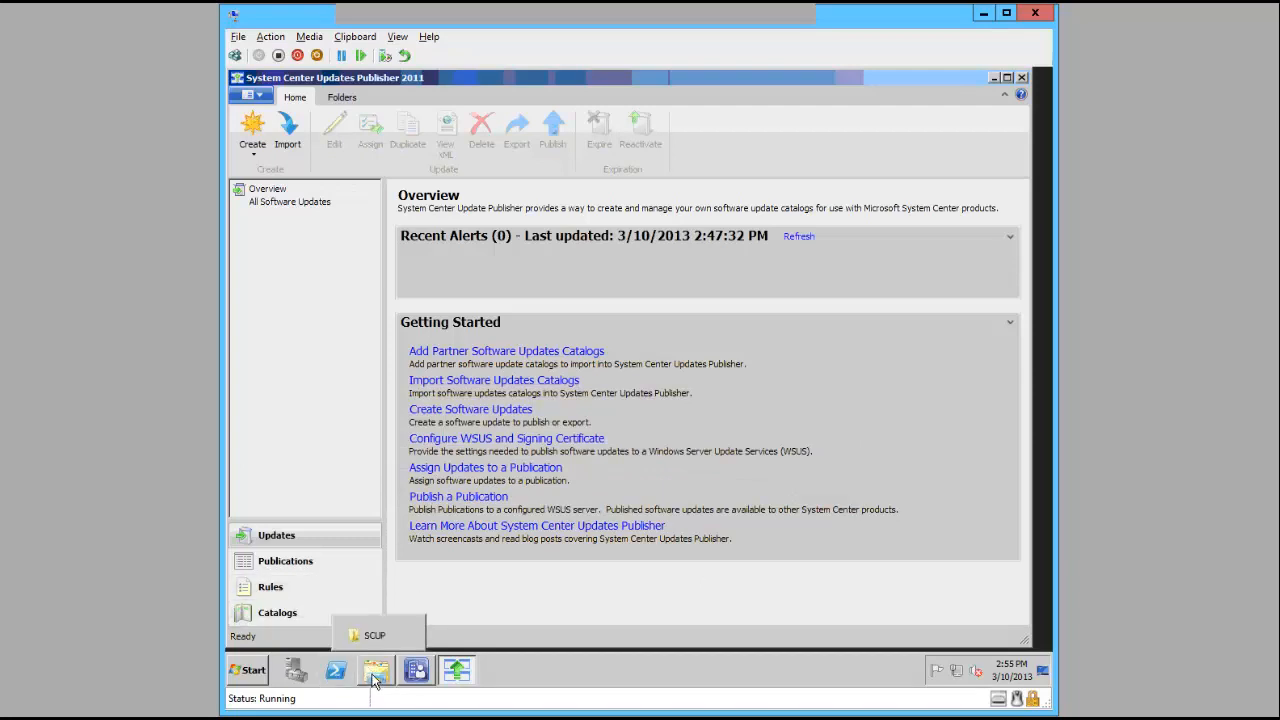
{"action": "left_click", "coordinate": [372, 639]}
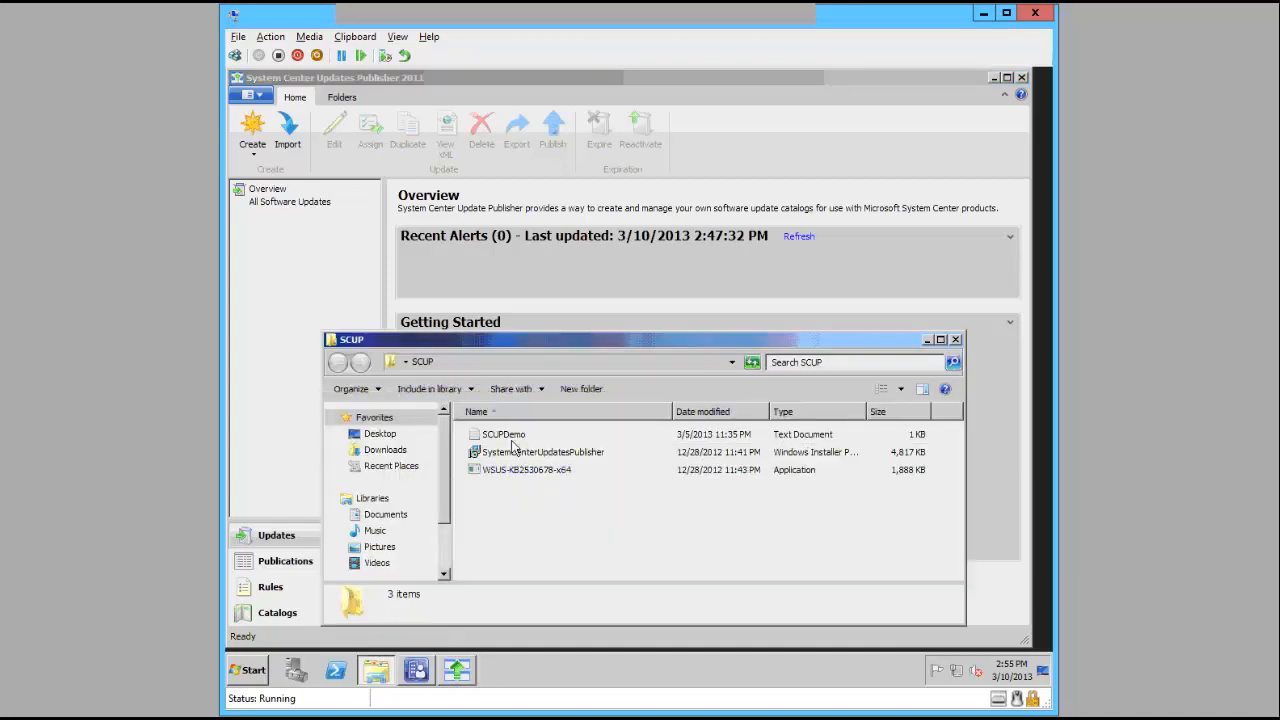
{"action": "double_click", "coordinate": [505, 436]}
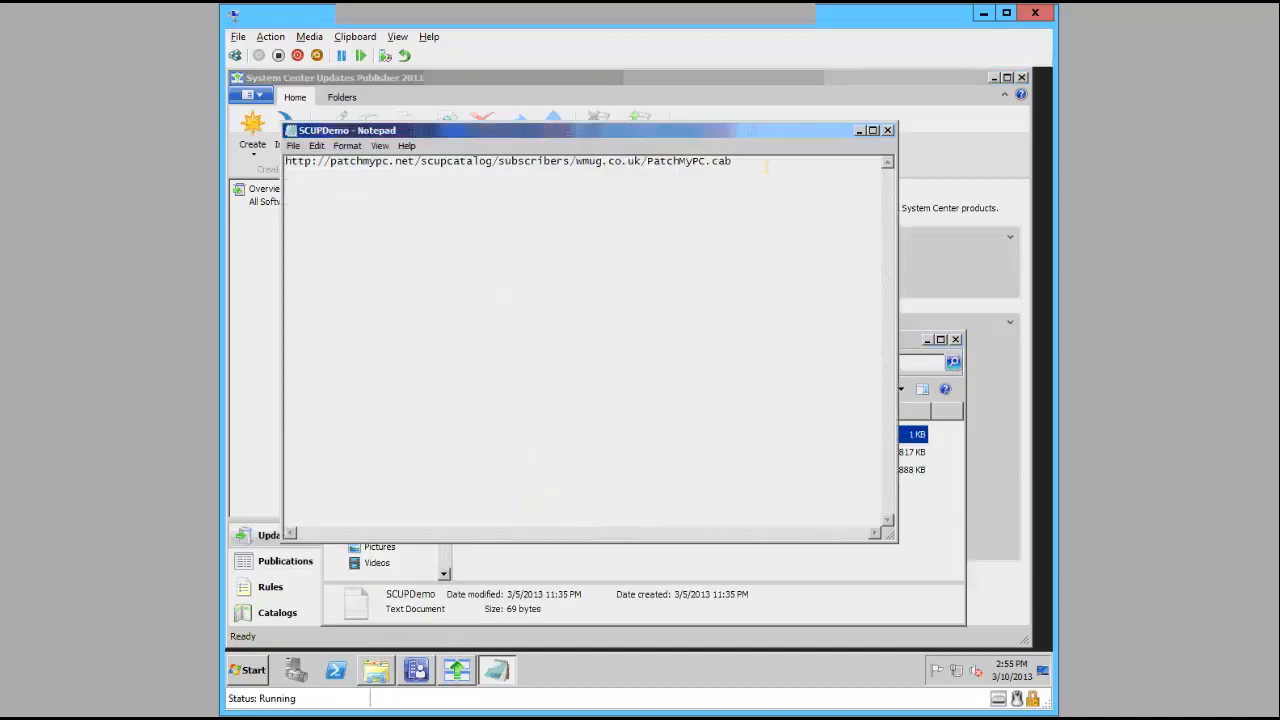
{"action": "left_click_drag", "start_coordinate": [740, 161], "coordinate": [286, 161]}
{"action": "key", "text": "ctrl+c"}
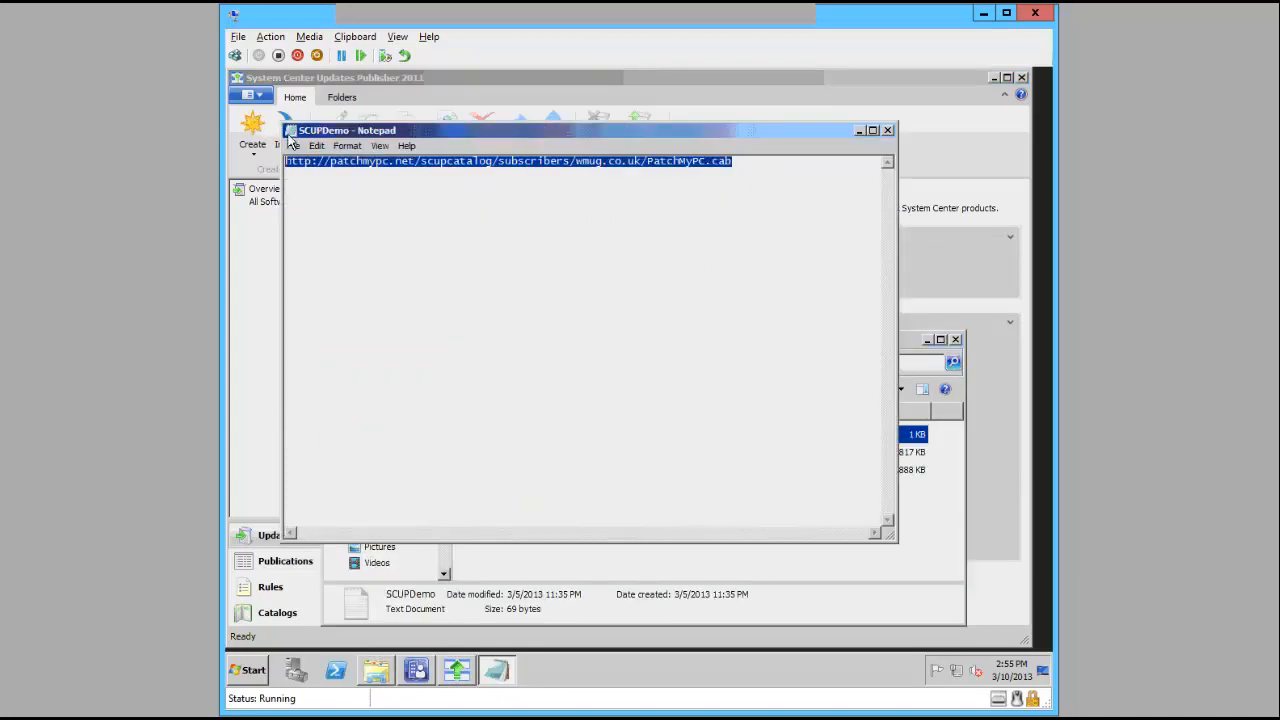
{"action": "left_click", "coordinate": [813, 102]}
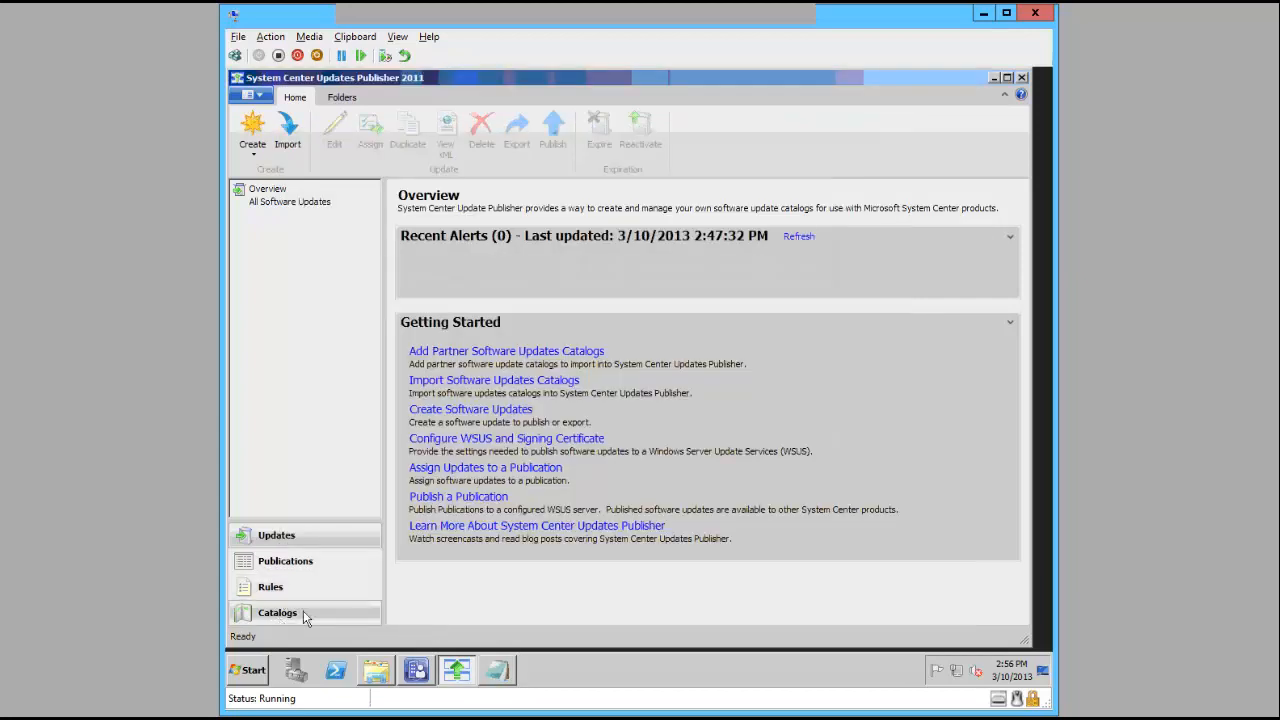
{"action": "left_click", "coordinate": [304, 615]}
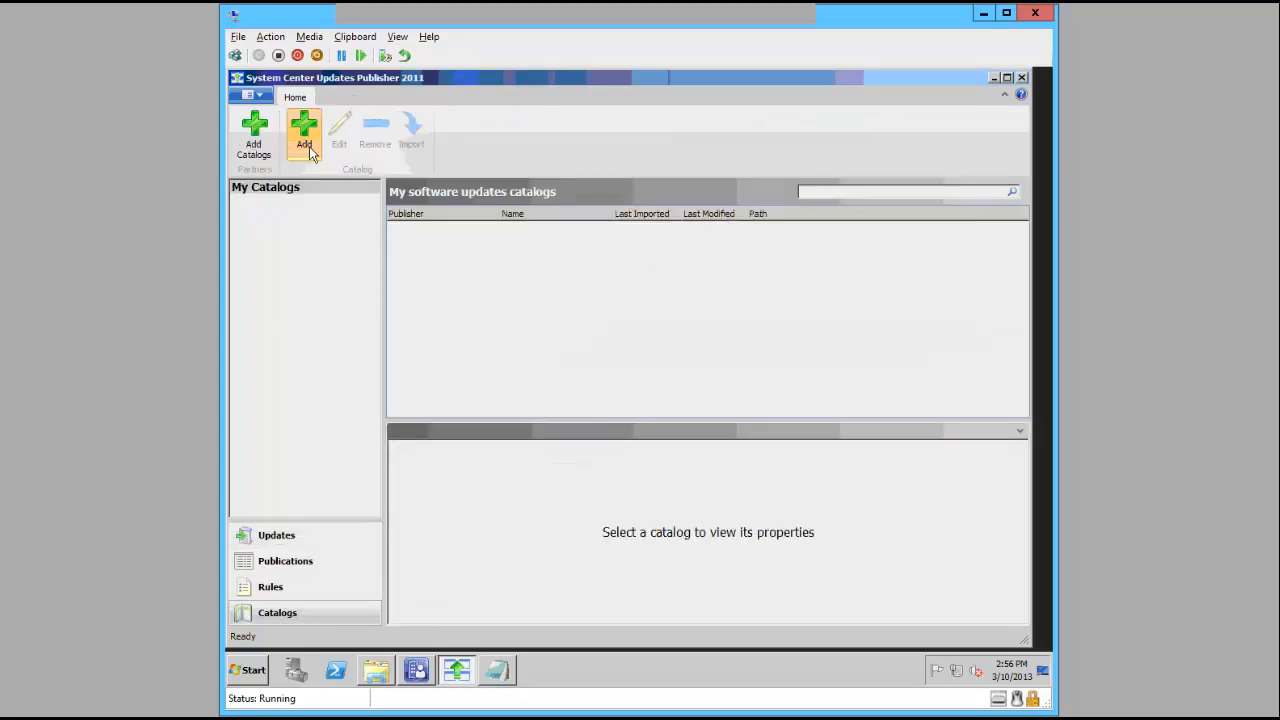
{"action": "left_click", "coordinate": [306, 143]}
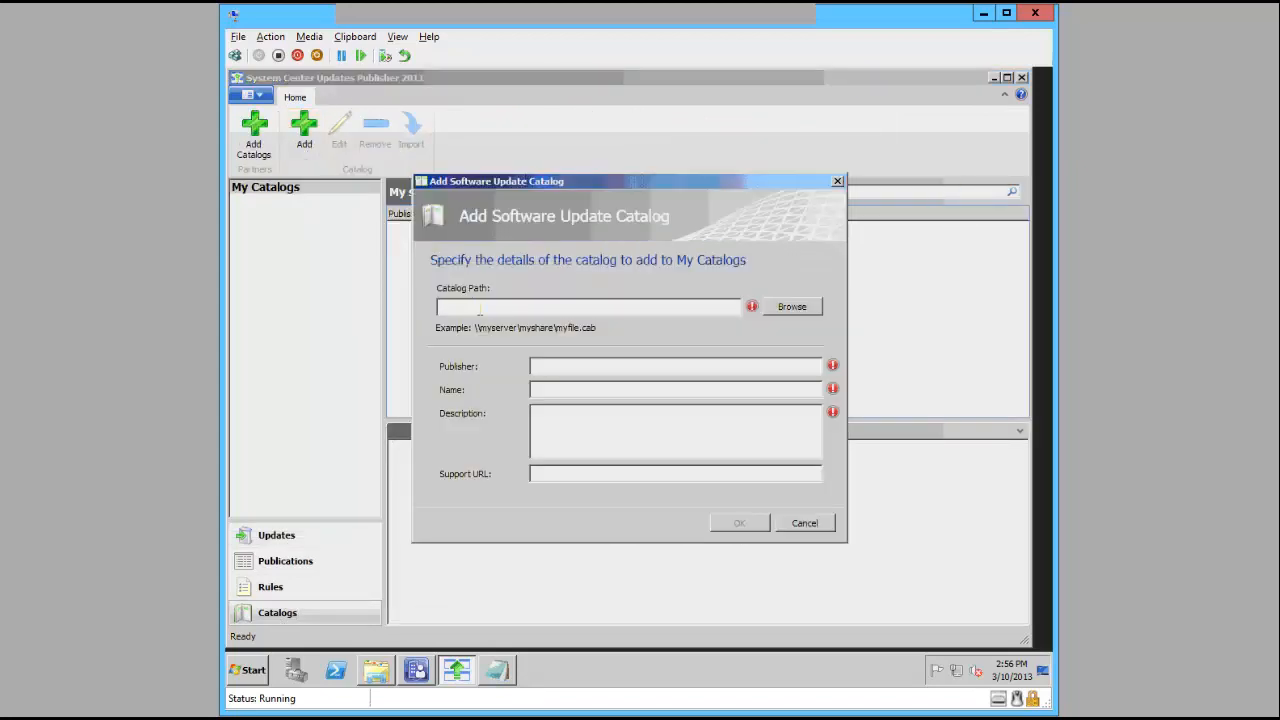
{"action": "key", "text": "ctrl+v"}
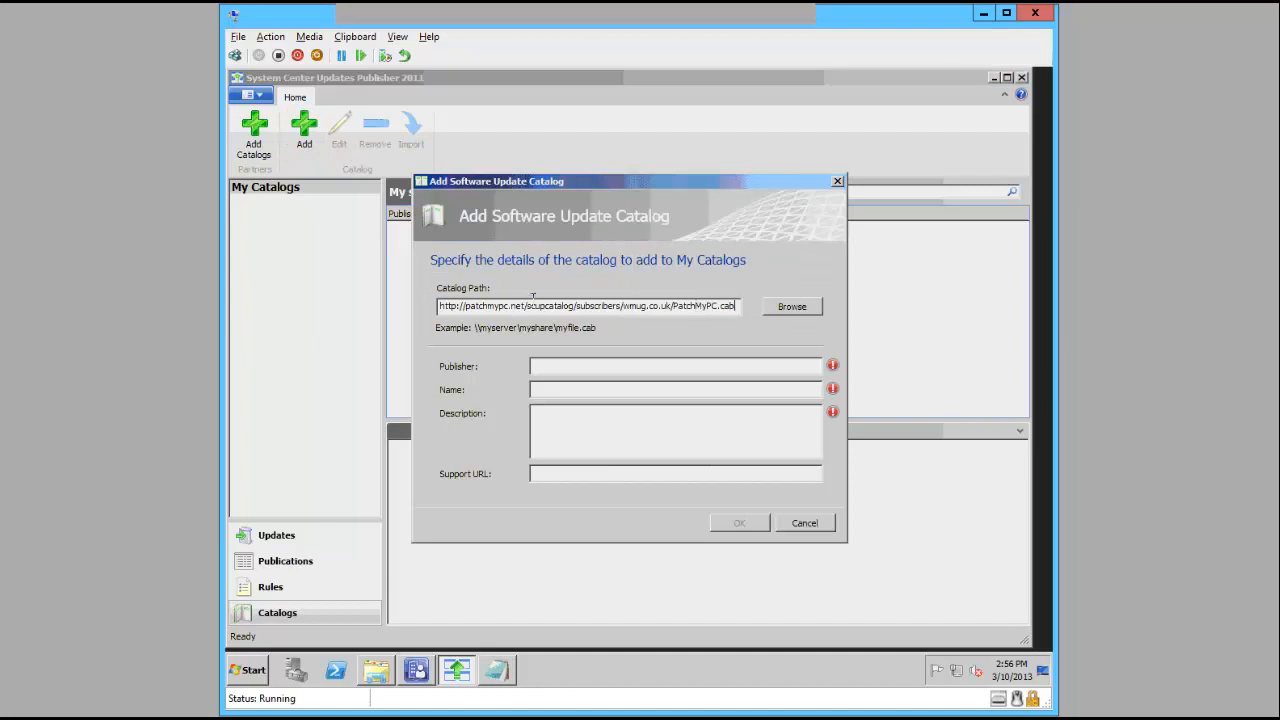
{"action": "left_click_drag", "start_coordinate": [736, 306], "coordinate": [438, 306]}
{"action": "left_click", "coordinate": [548, 367]}
{"action": "type", "text": "Patch My PC, LLC"}
{"action": "key", "text": "Tab"}
{"action": "type", "text": "Patch My P"}
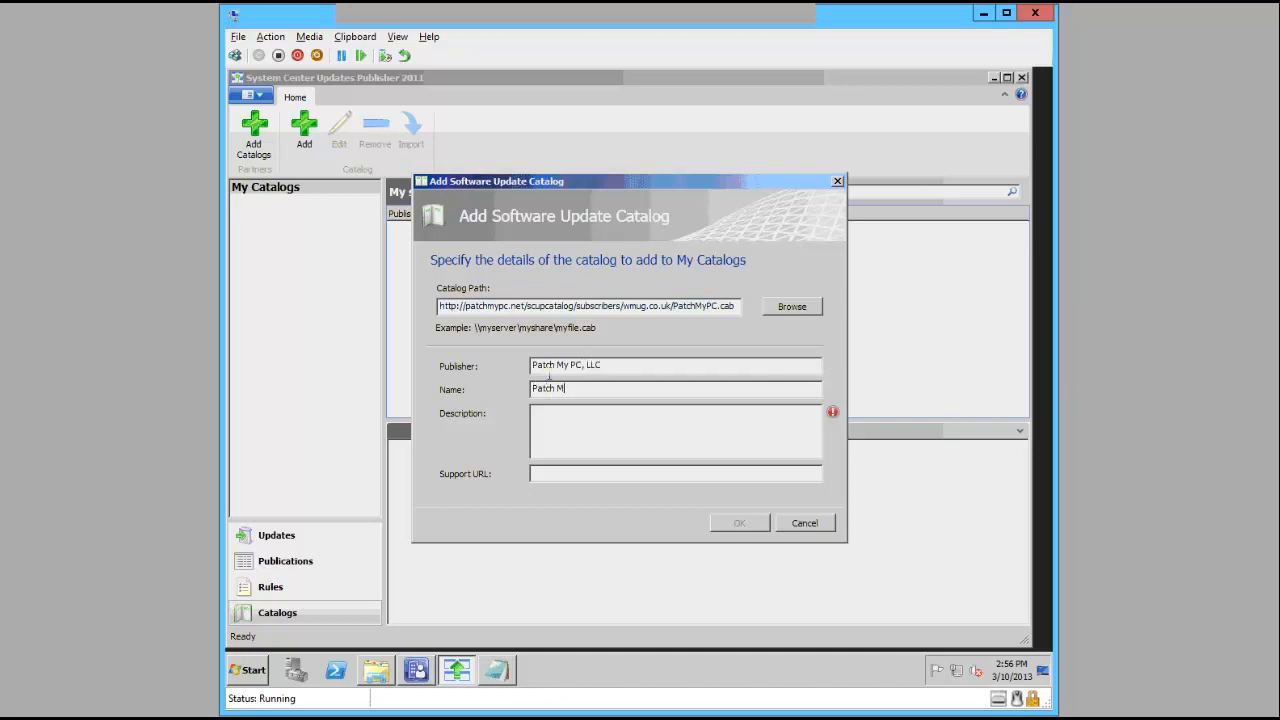
{"action": "key", "text": "shift+Home"}
{"action": "key", "text": "ctrl+c"}
{"action": "key", "text": "Tab"}
{"action": "key", "text": "ctrl+v"}
{"action": "type", "text": "Catalo"}
{"action": "key", "text": "Tab"}
{"action": "type", "text": "http"}
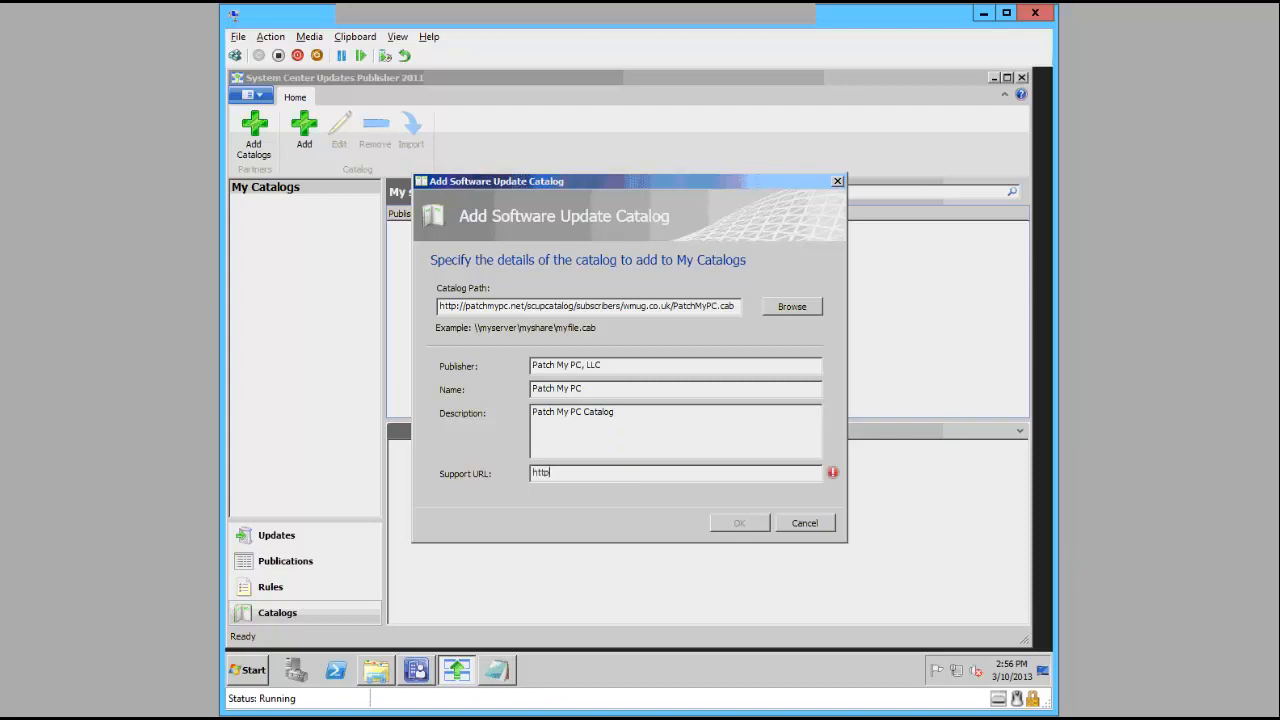
{"action": "type", "text": "://support.patchmypc.net"}
{"action": "left_click", "coordinate": [738, 524]}
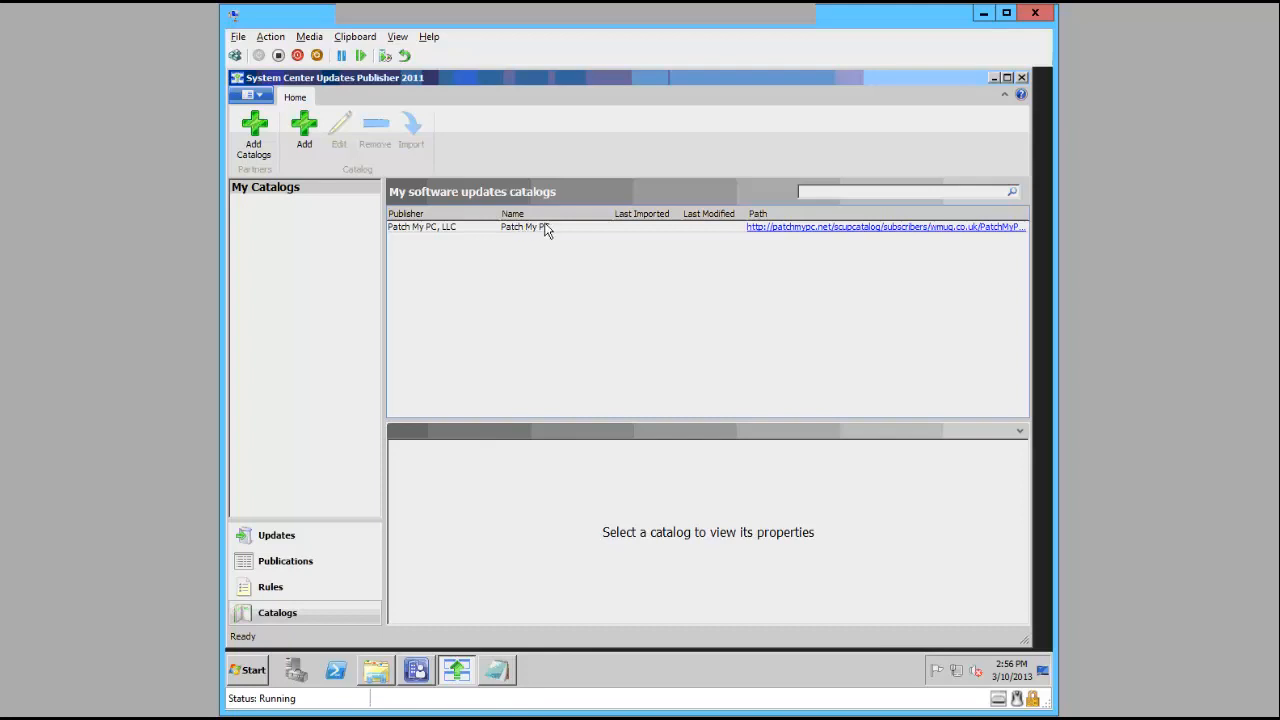
{"action": "left_click", "coordinate": [553, 226]}
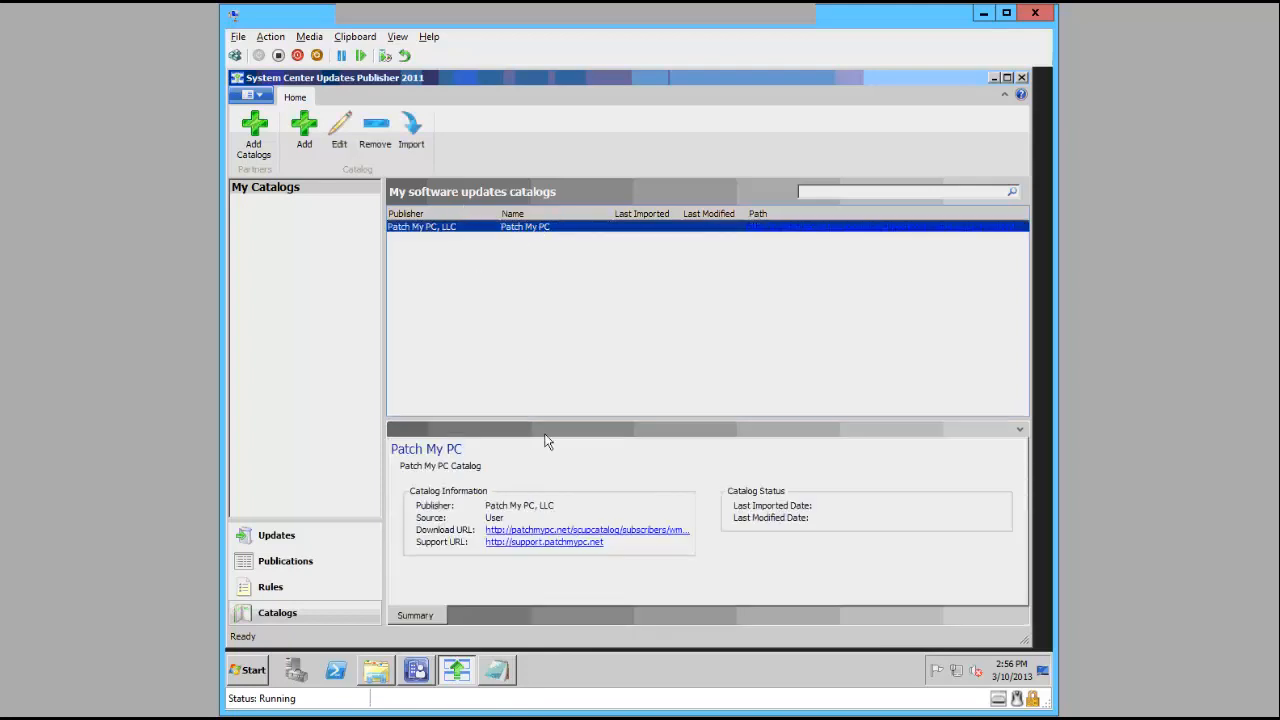
- Import the Patch My PC catalog into Updates, always accepting content from "Patch My PC", and close the finished wizard
{"action": "left_click", "coordinate": [303, 541]}
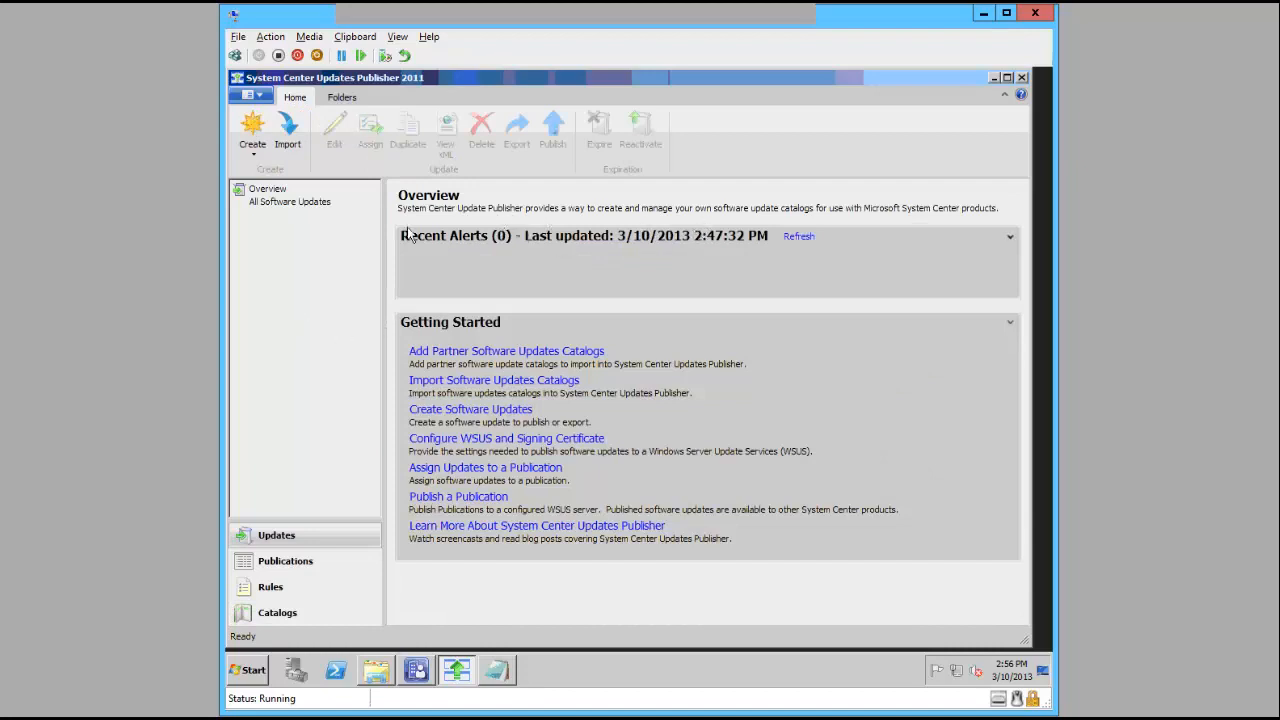
{"action": "left_click", "coordinate": [288, 130]}
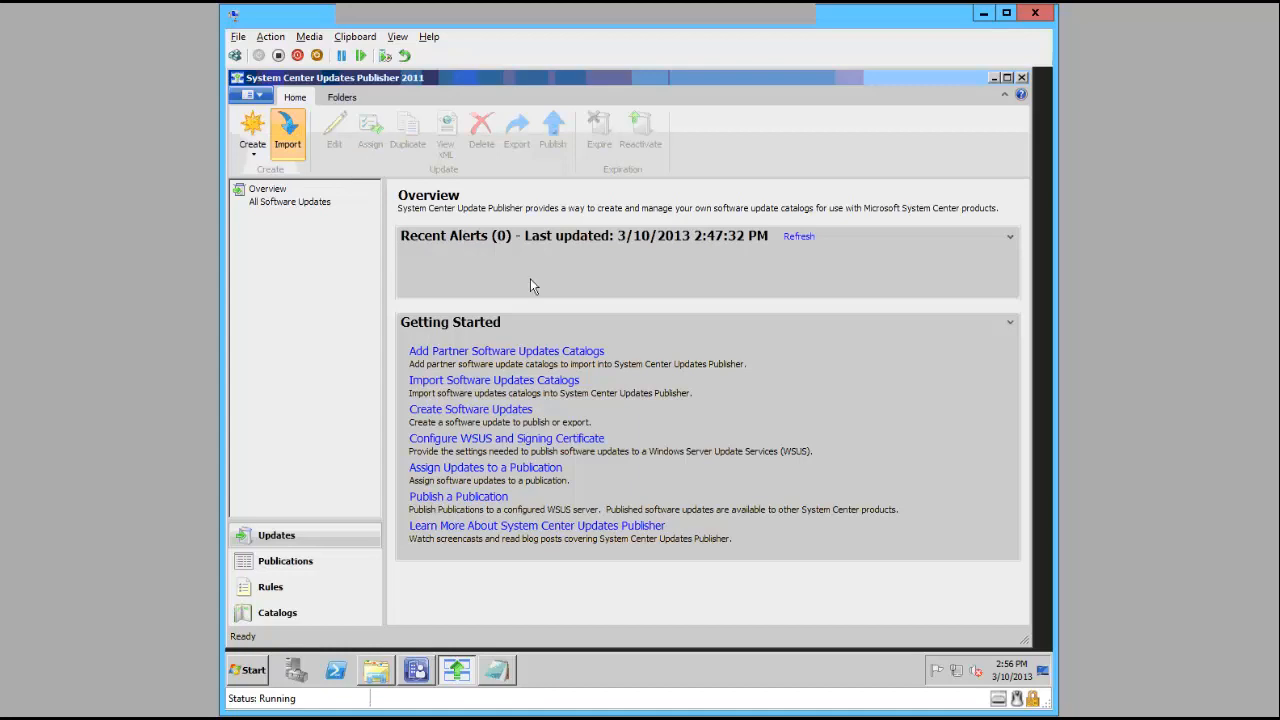
{"action": "left_click", "coordinate": [477, 276]}
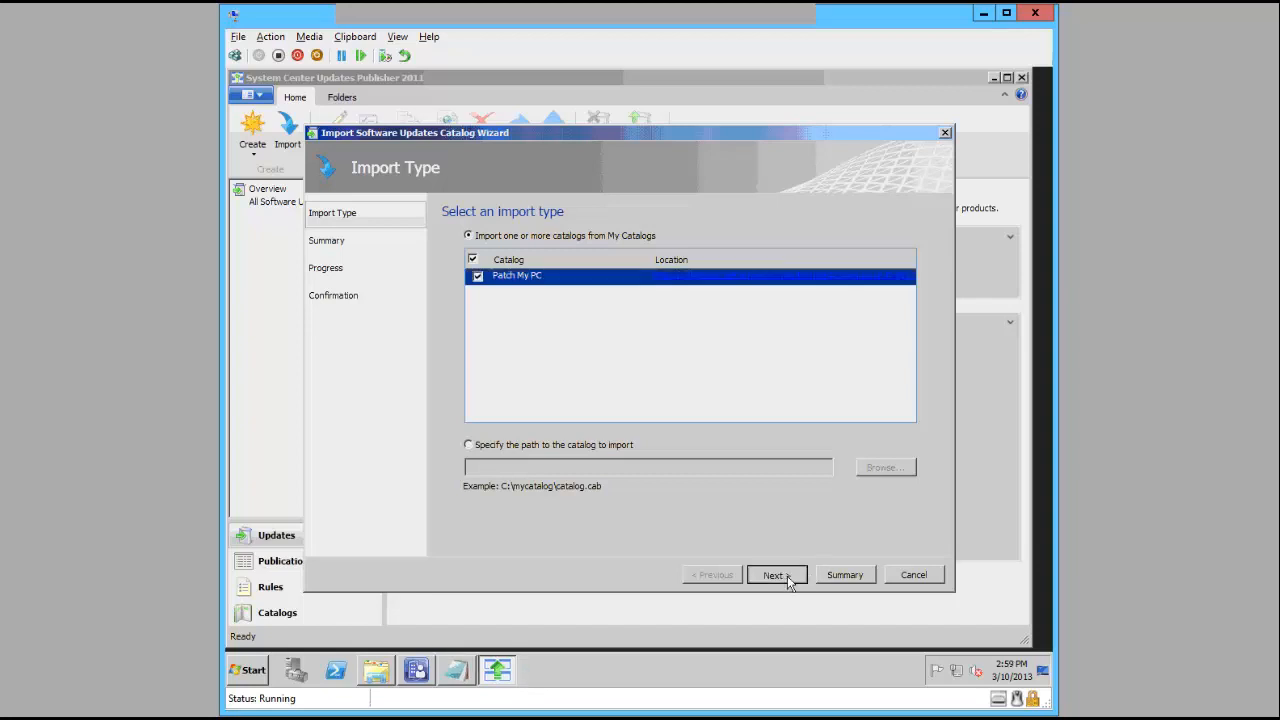
{"action": "left_click", "coordinate": [786, 579]}
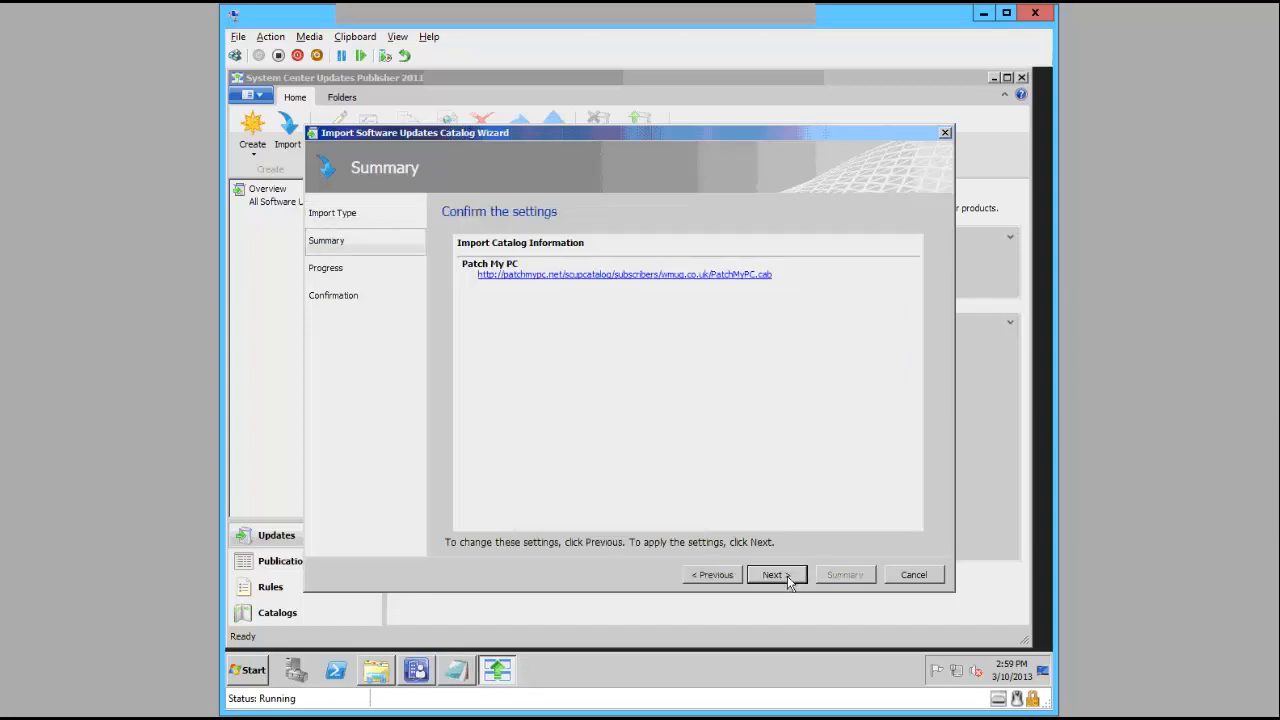
{"action": "left_click", "coordinate": [786, 578]}
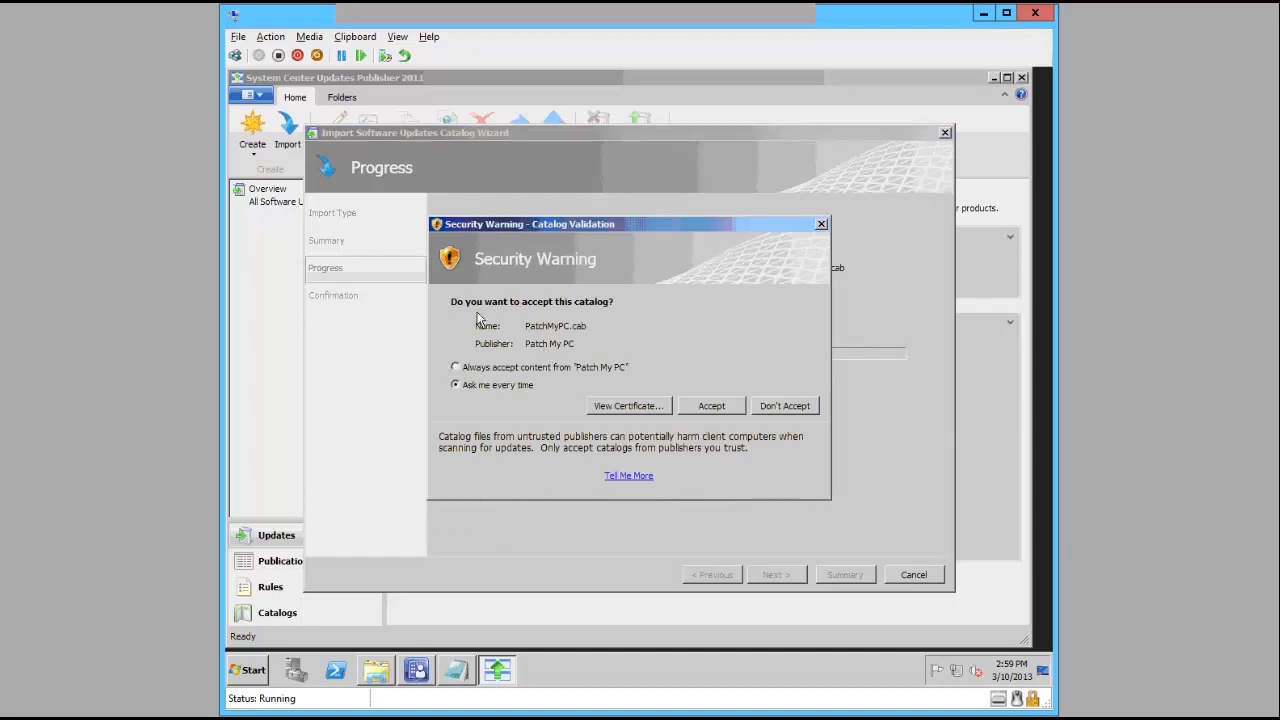
{"action": "left_click", "coordinate": [456, 368]}
{"action": "left_click", "coordinate": [707, 412]}
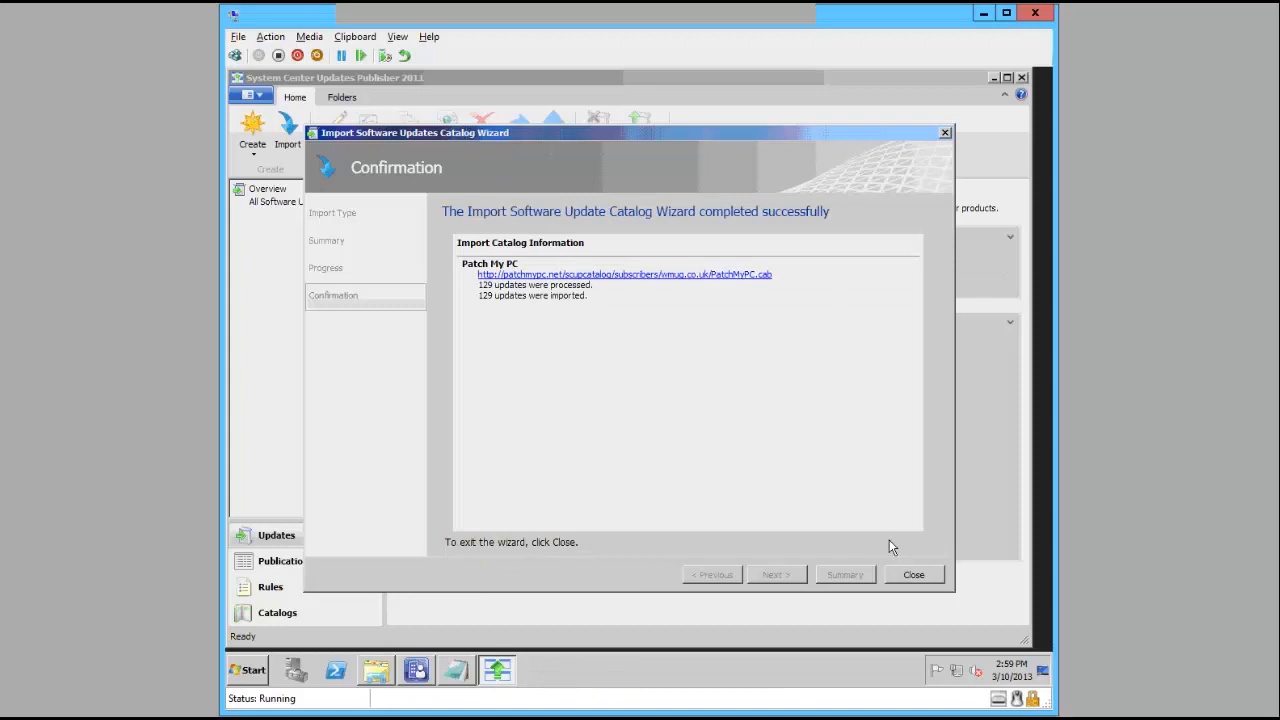
{"action": "left_click", "coordinate": [908, 575]}
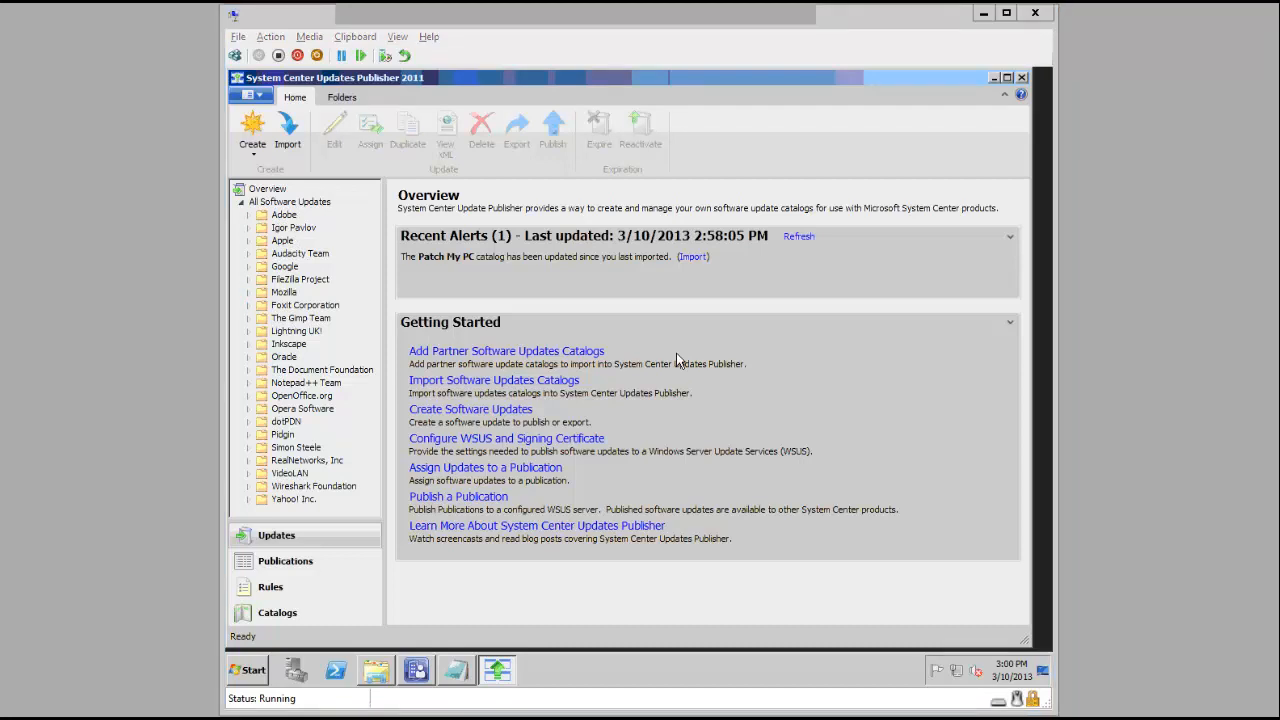
- Refresh the recent alerts on the overview, and close both Updates Publisher and the SCUPDemo text file
{"action": "left_click", "coordinate": [799, 237]}
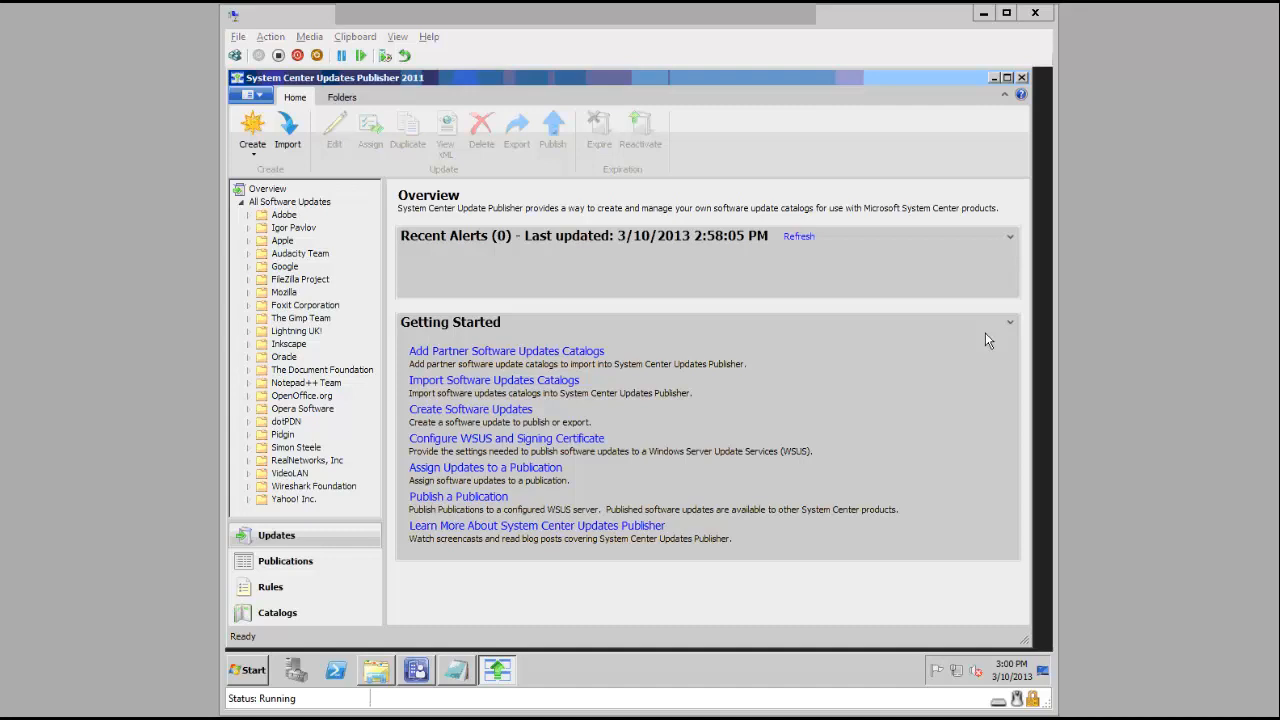
{"action": "left_click", "coordinate": [1021, 79]}
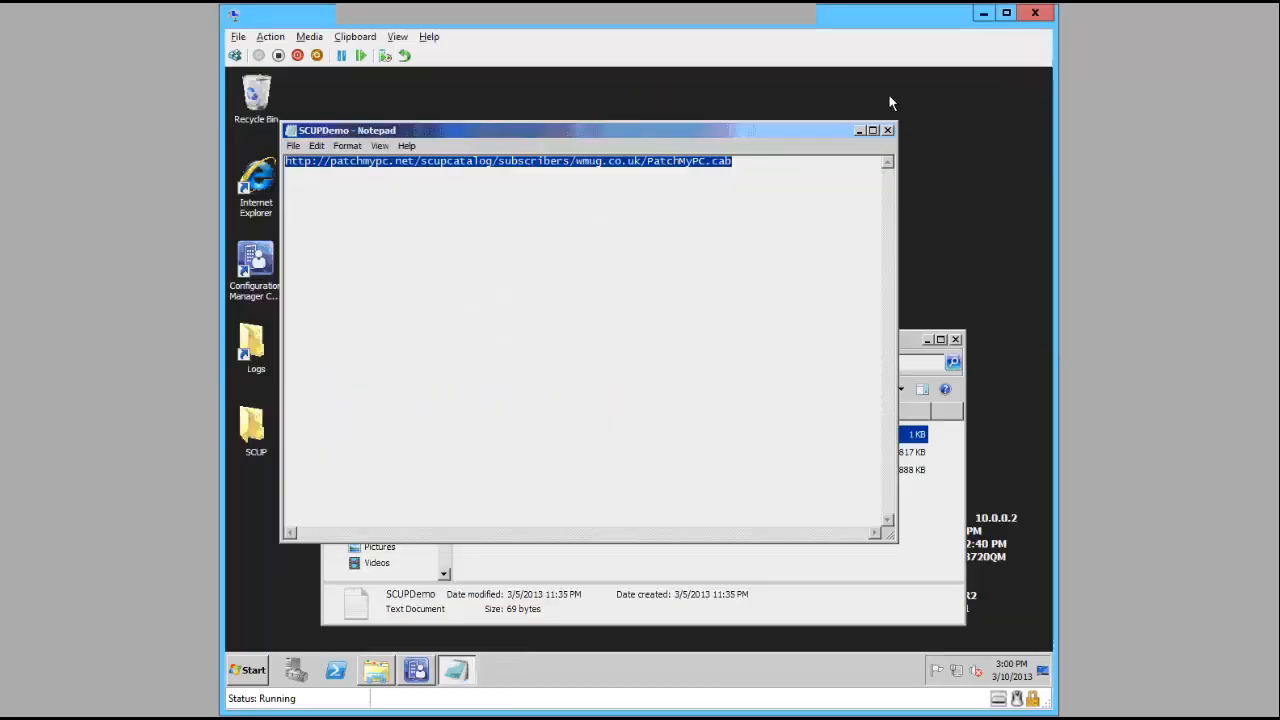
{"action": "left_click", "coordinate": [889, 131]}
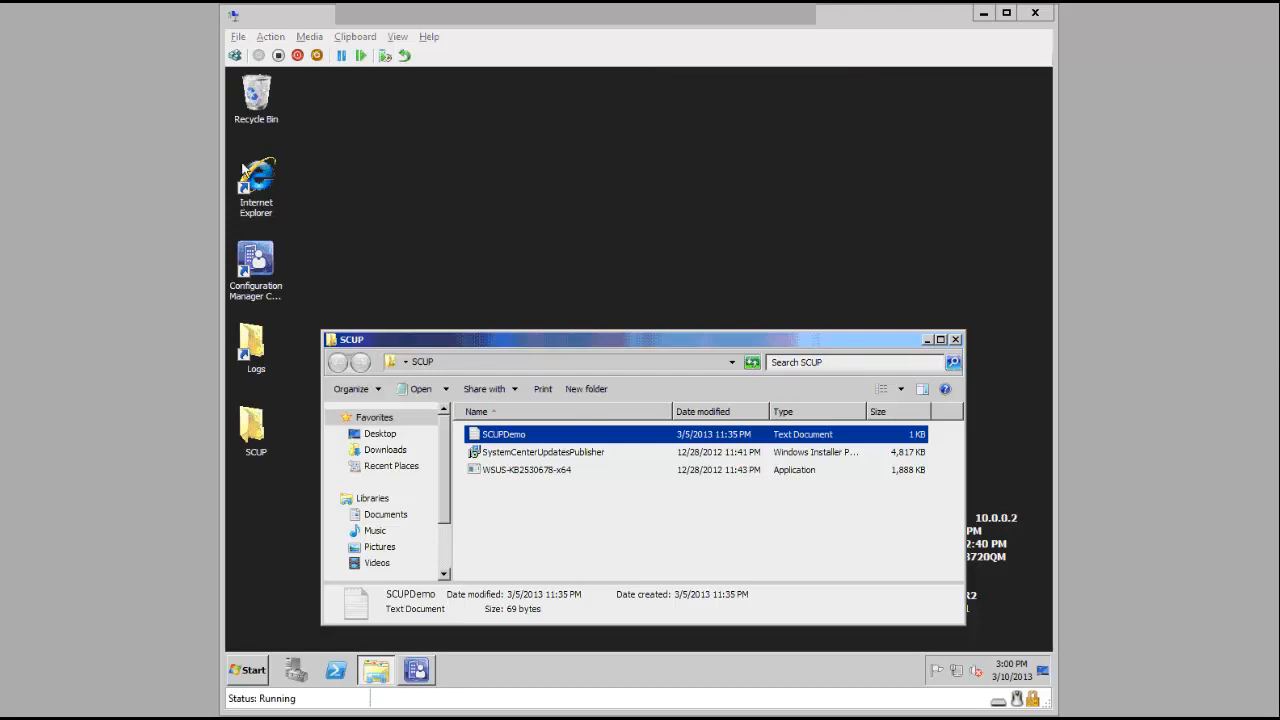
- Relaunch System Center Updates Publisher 2011
{"action": "left_click", "coordinate": [250, 668]}
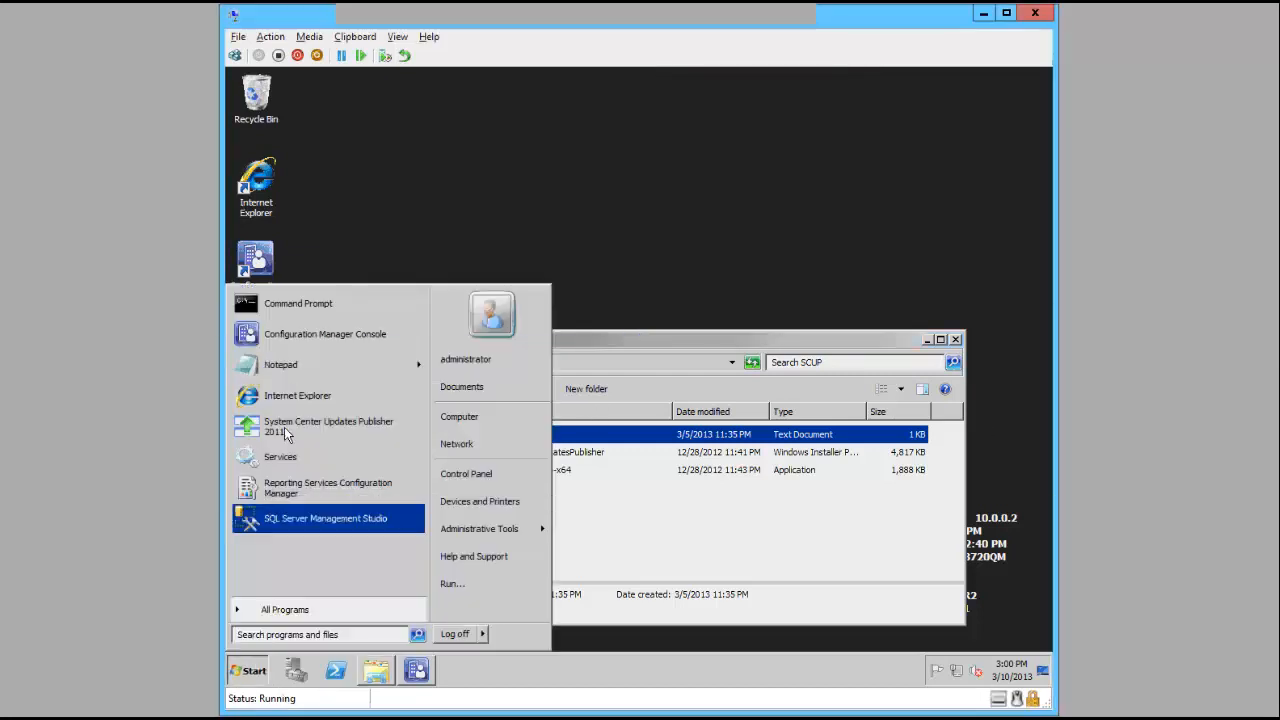
{"action": "right_click", "coordinate": [252, 424]}
{"action": "left_click", "coordinate": [318, 450]}
{"action": "left_click", "coordinate": [323, 429]}
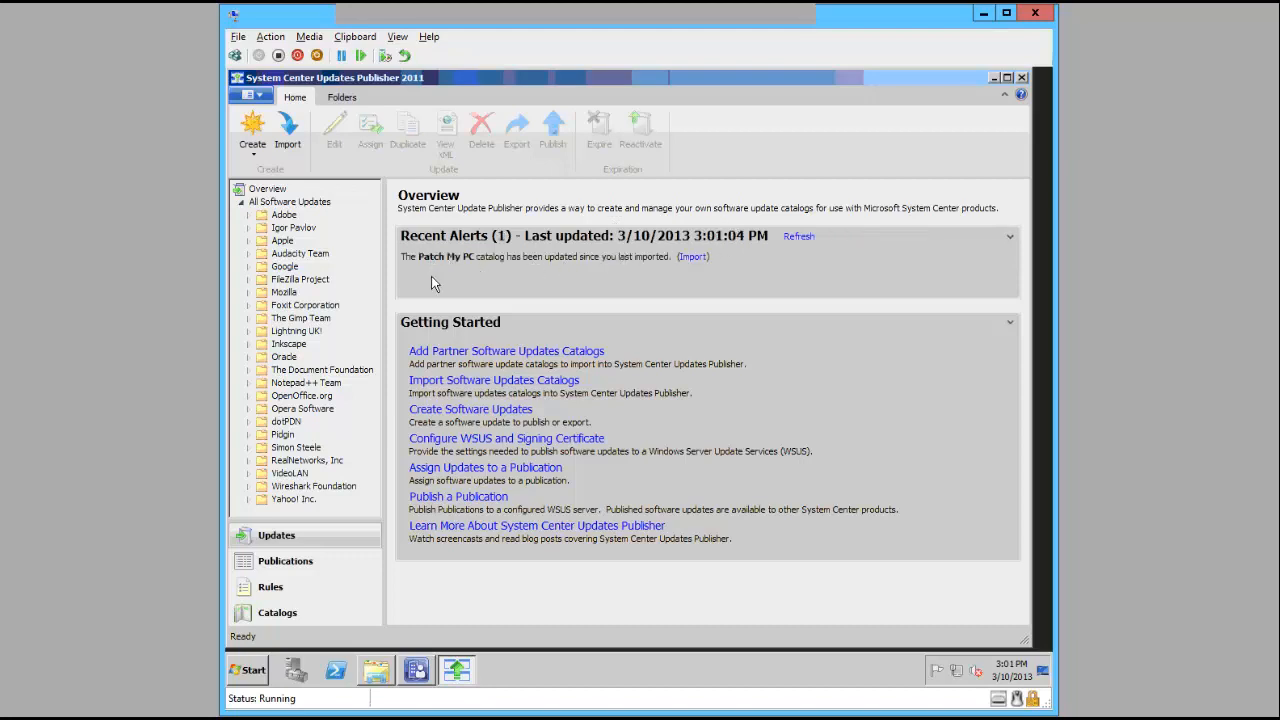
- Review the Firefox updates listed under Mozilla and return to the overview
{"action": "left_click", "coordinate": [248, 293]}
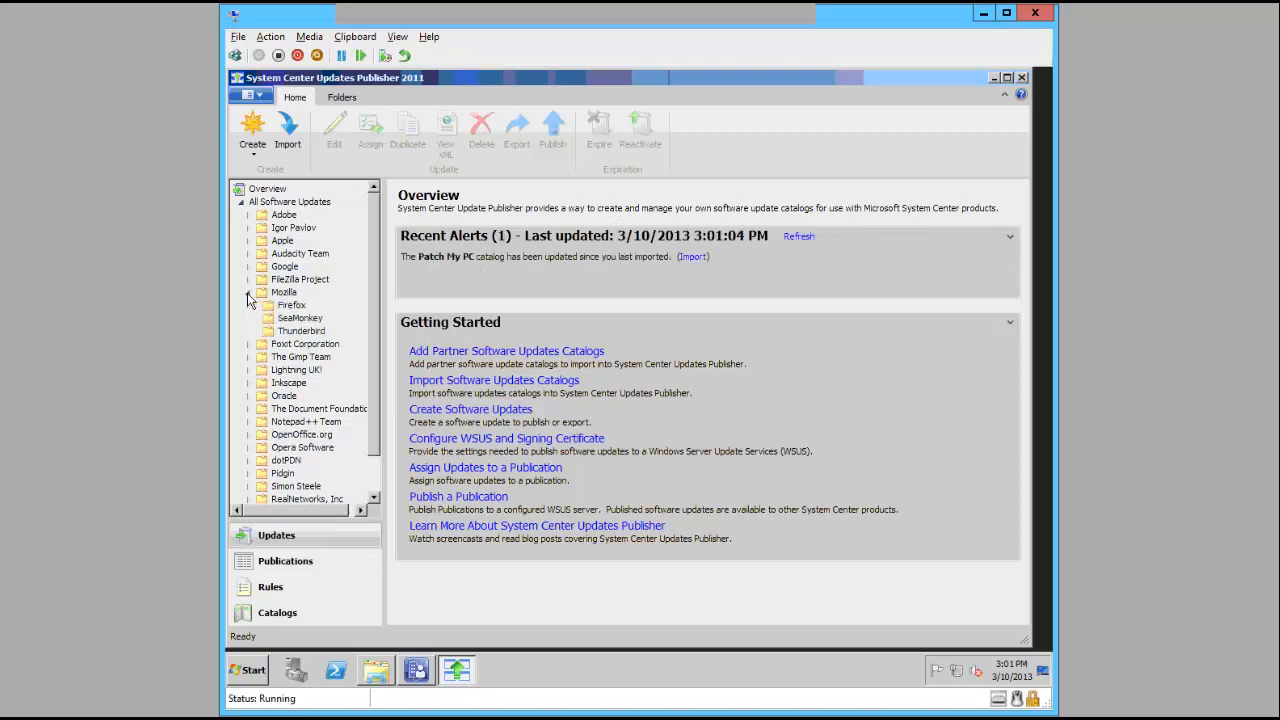
{"action": "left_click", "coordinate": [280, 306]}
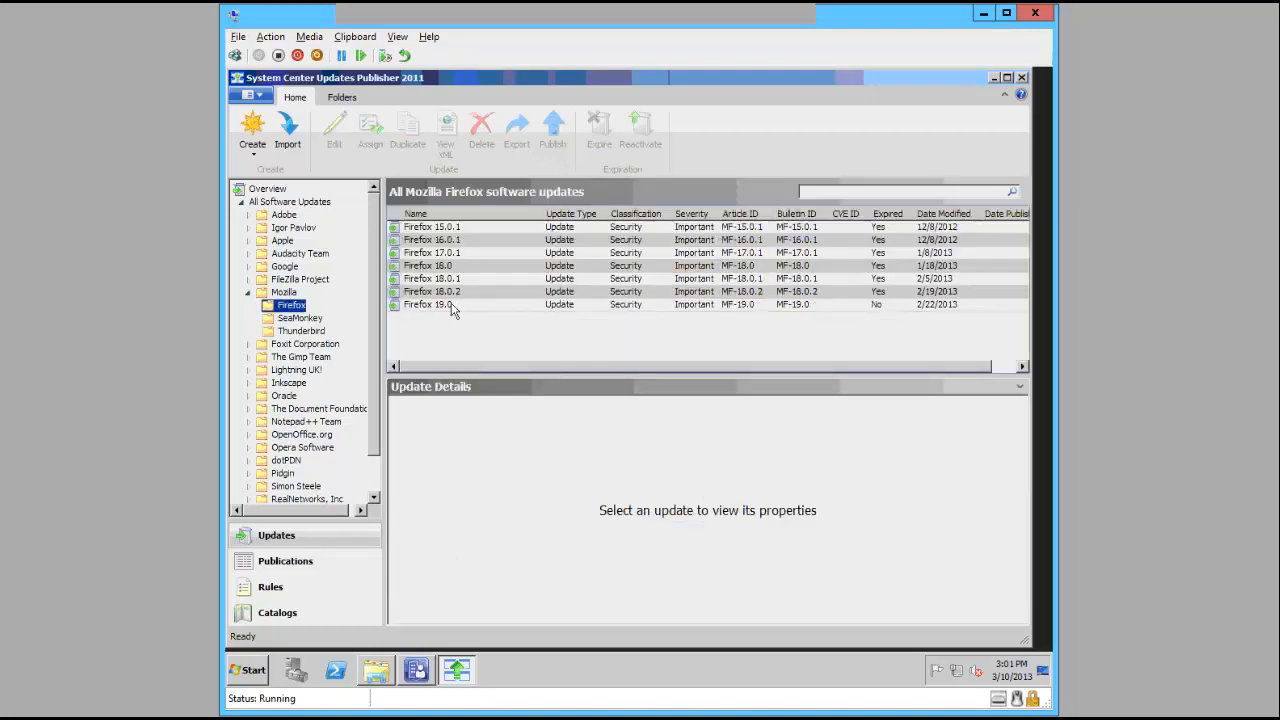
{"action": "left_click", "coordinate": [267, 190]}
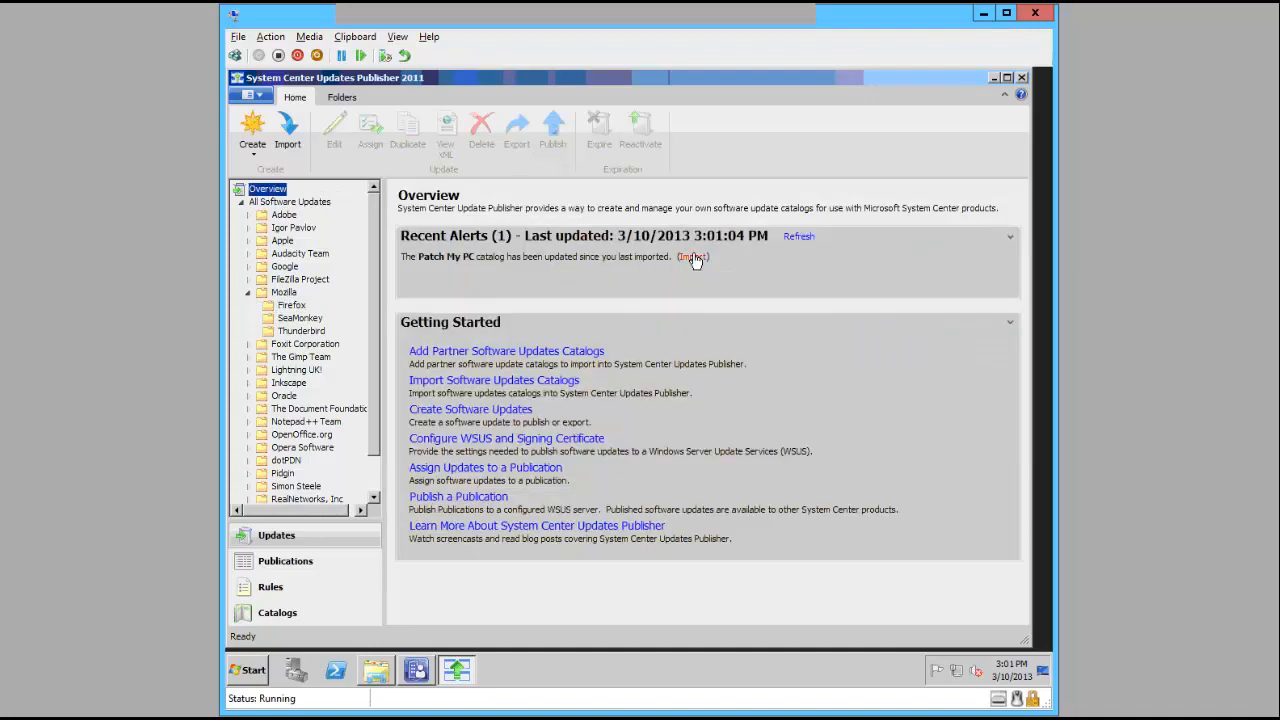
- Reimport the updated Patch My PC catalog from its recent alert and close the finished wizard
{"action": "left_click", "coordinate": [690, 257]}
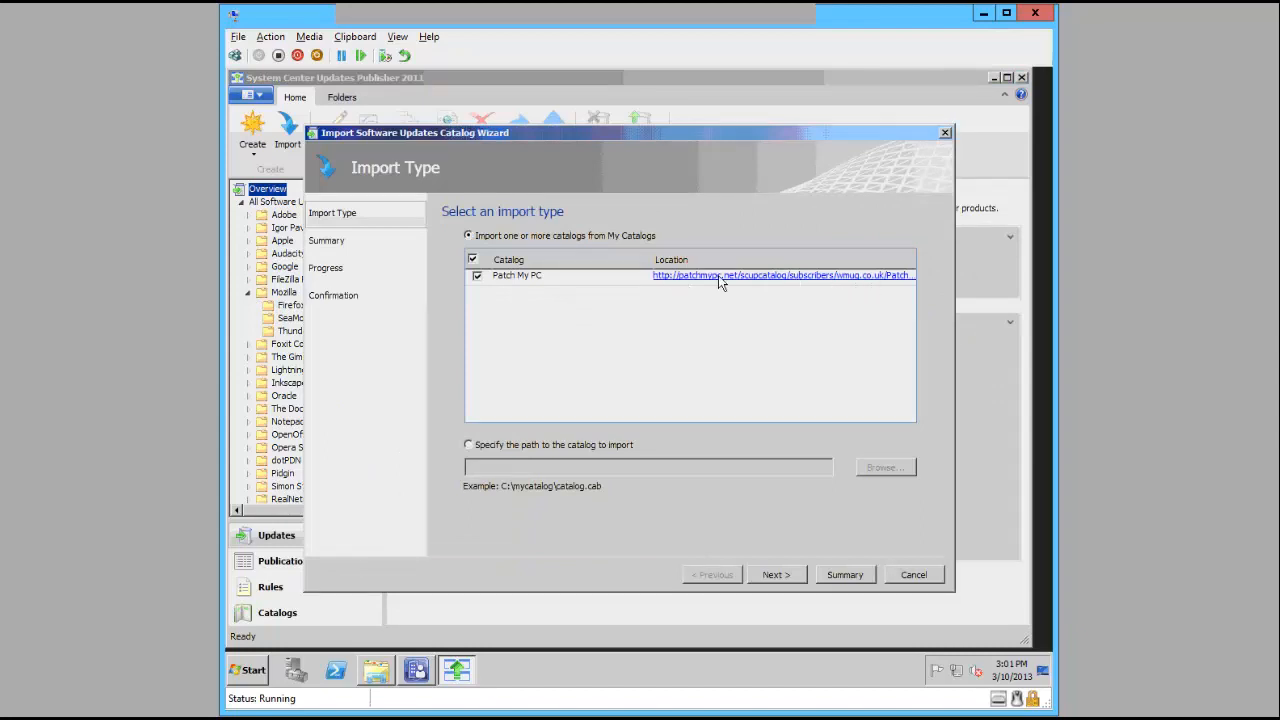
{"action": "left_click", "coordinate": [785, 577]}
{"action": "left_click", "coordinate": [779, 577]}
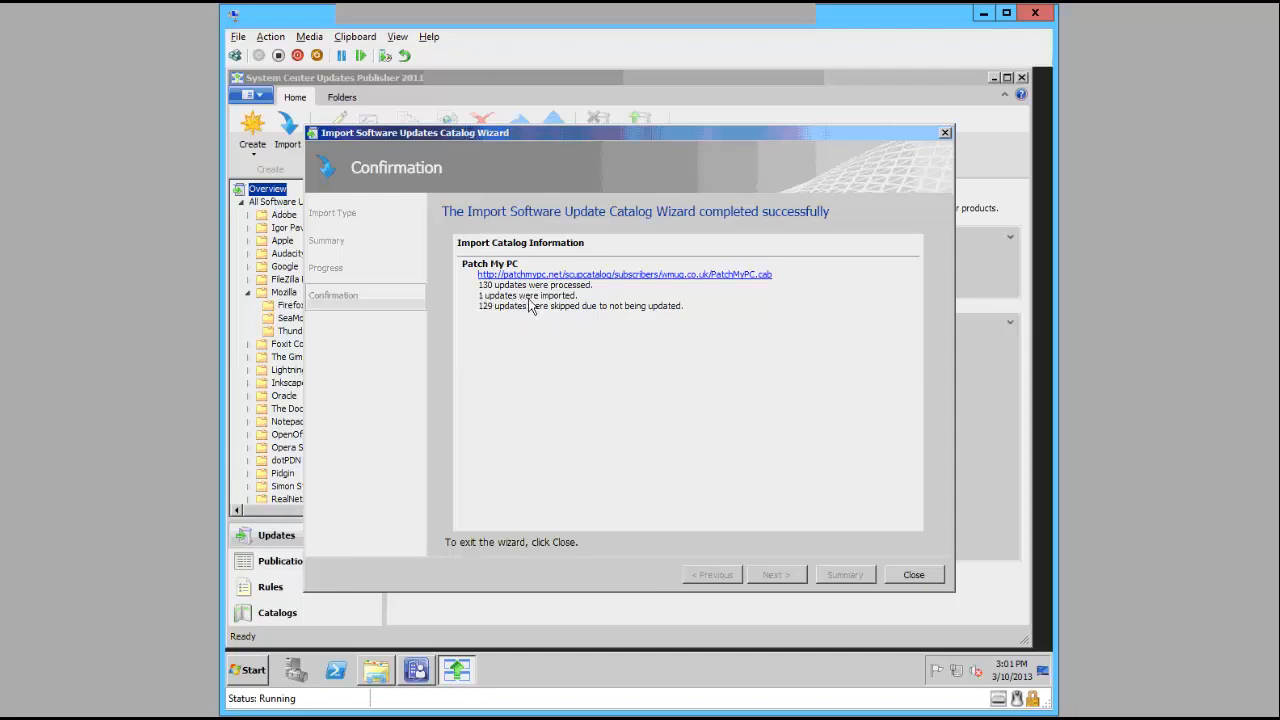
{"action": "left_click", "coordinate": [914, 575]}
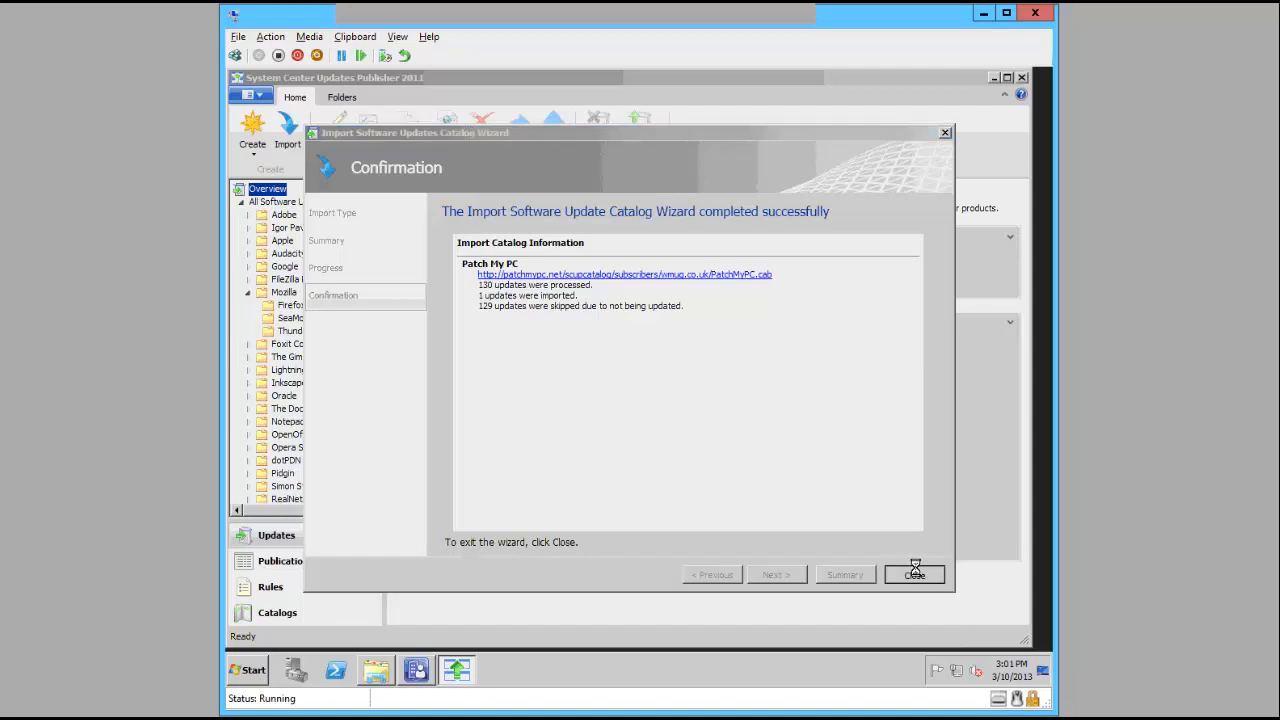
- View the Mozilla Firefox updates again and select Firefox 19.0.2 to examine its details
{"action": "left_click", "coordinate": [293, 306]}
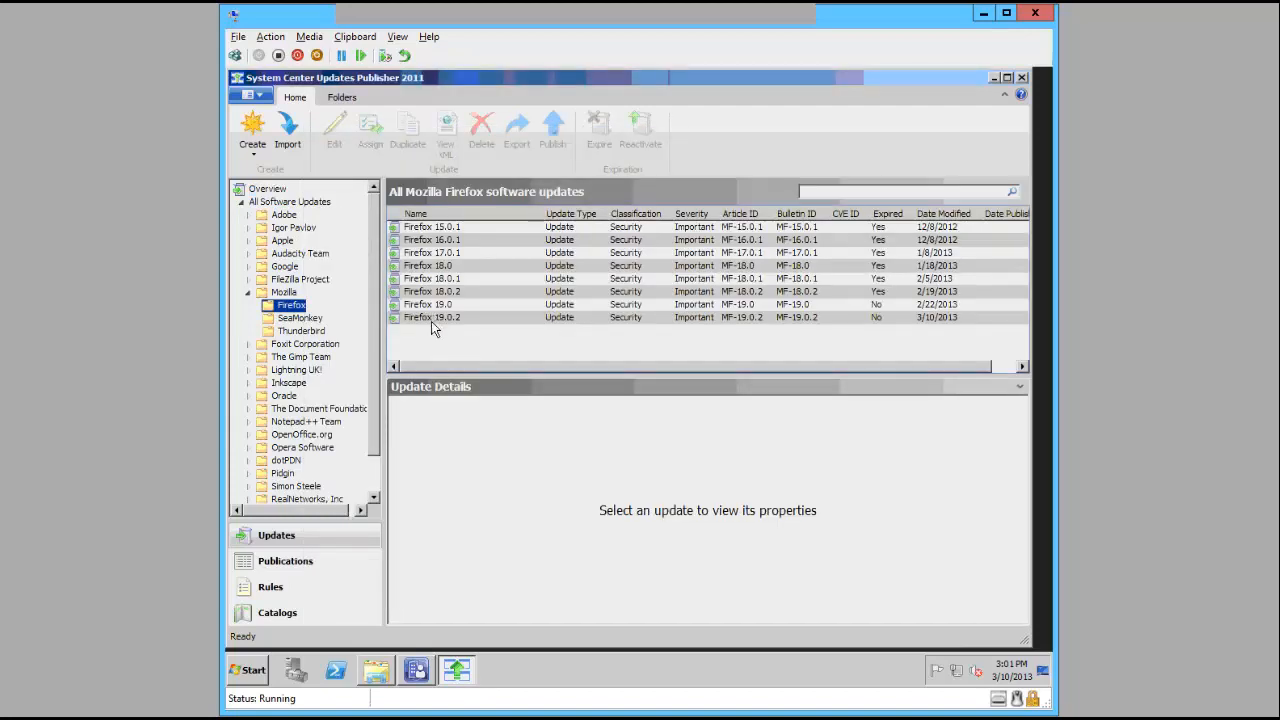
{"action": "left_click", "coordinate": [453, 317]}
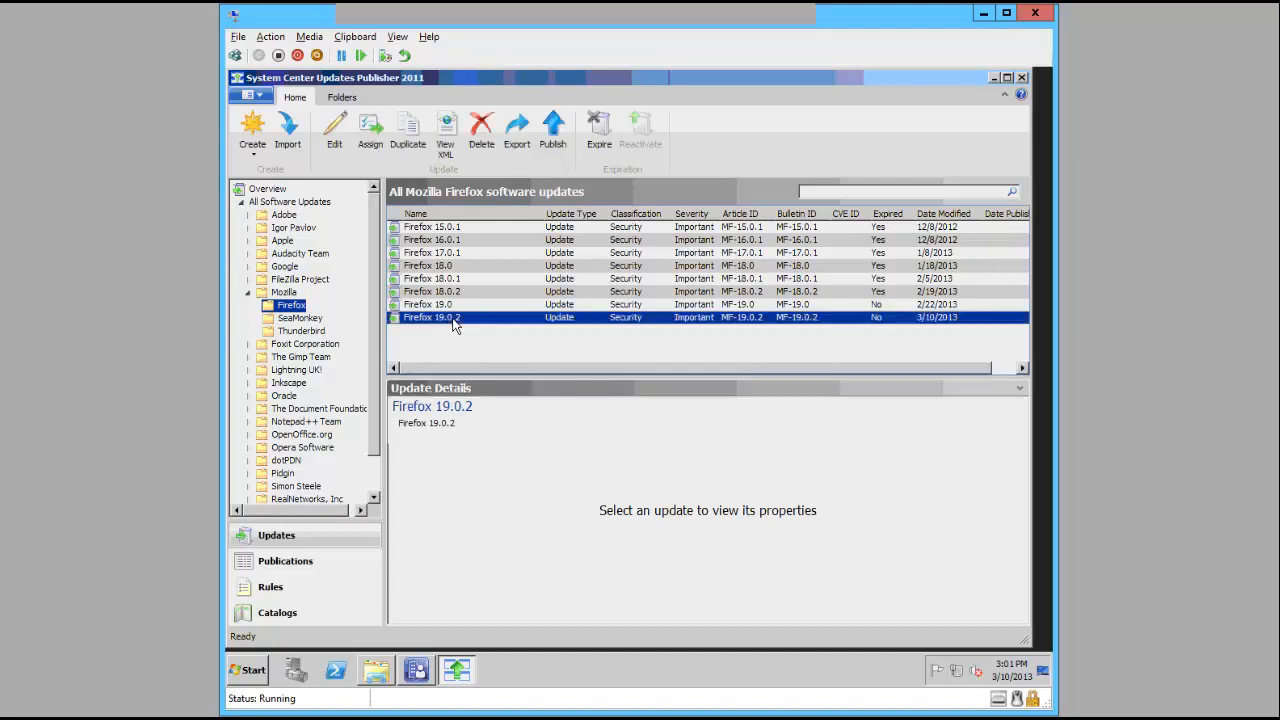
- Look over all software updates, the overview and the Publications workspace, and return to the Mozilla Firefox updates
{"action": "left_click", "coordinate": [288, 203]}
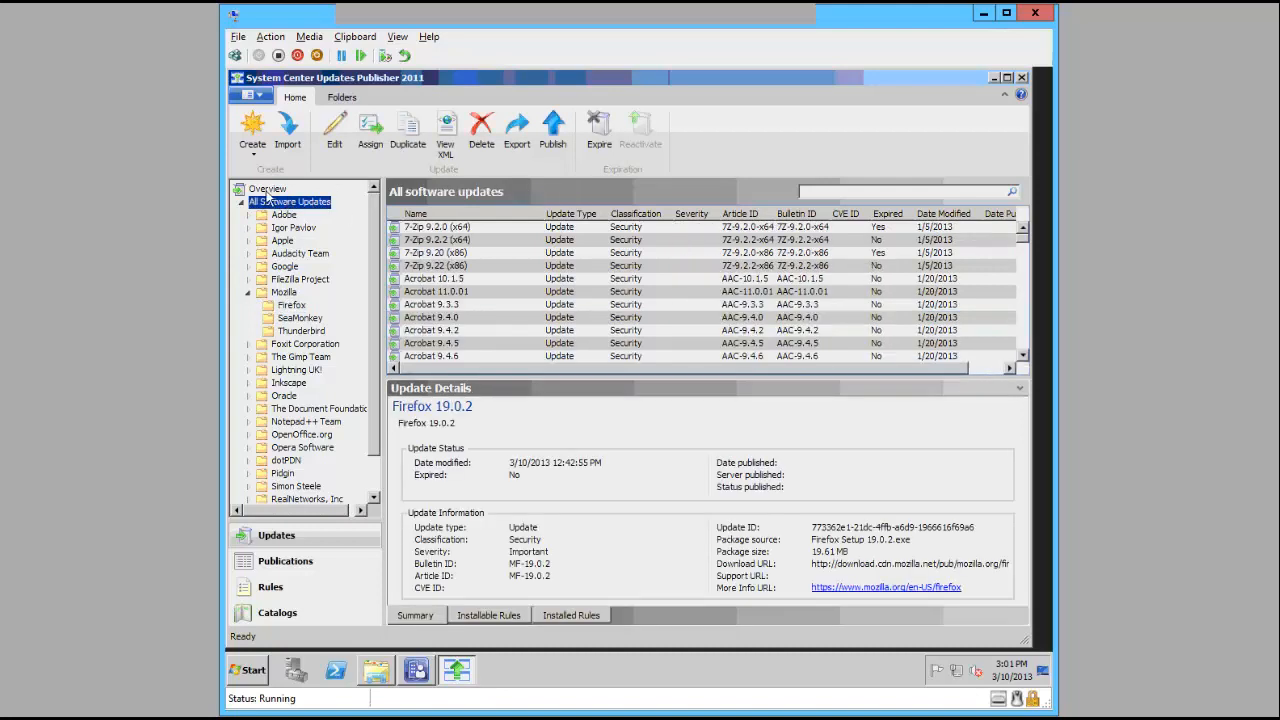
{"action": "left_click", "coordinate": [268, 192]}
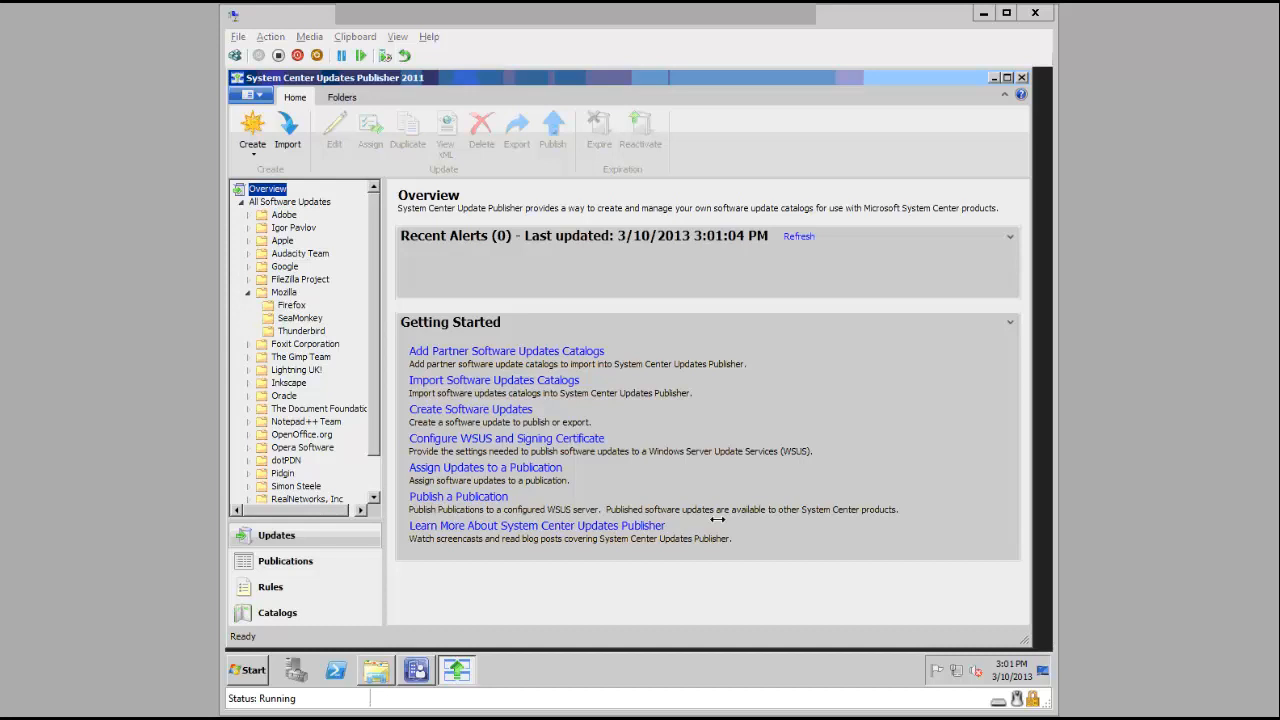
{"action": "left_click", "coordinate": [286, 304]}
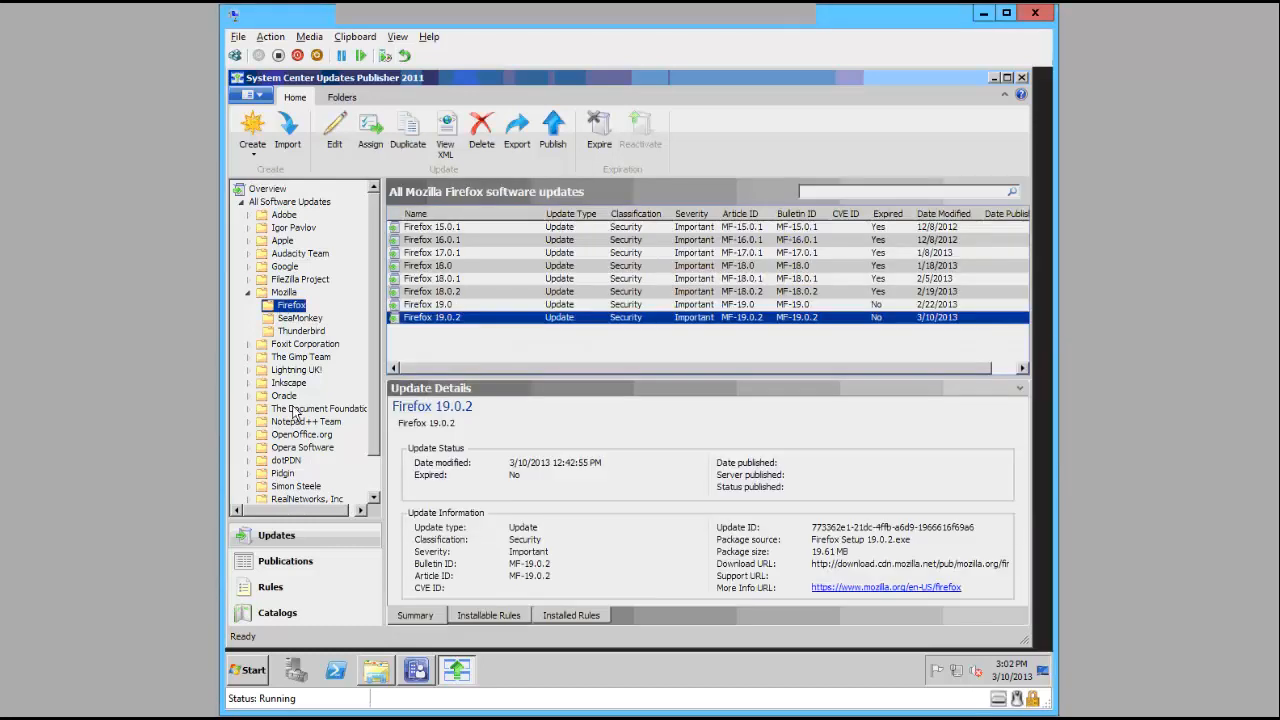
{"action": "left_click", "coordinate": [281, 564]}
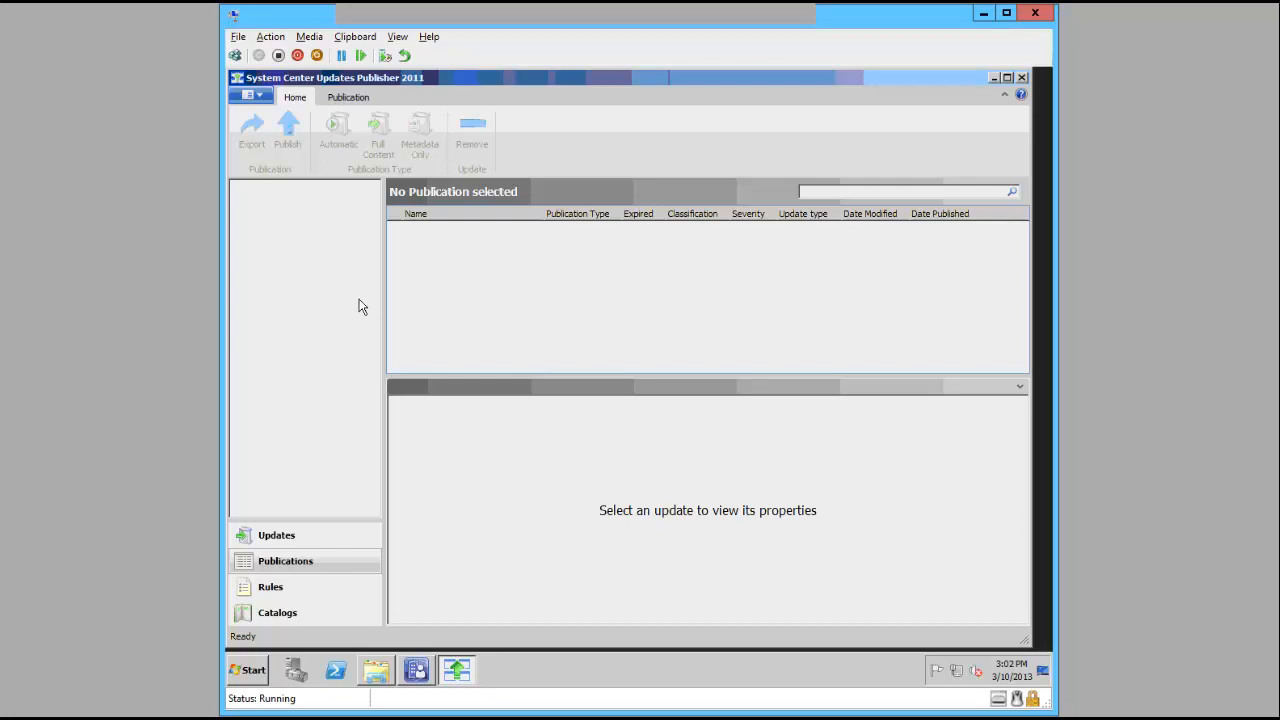
{"action": "left_click", "coordinate": [279, 540]}
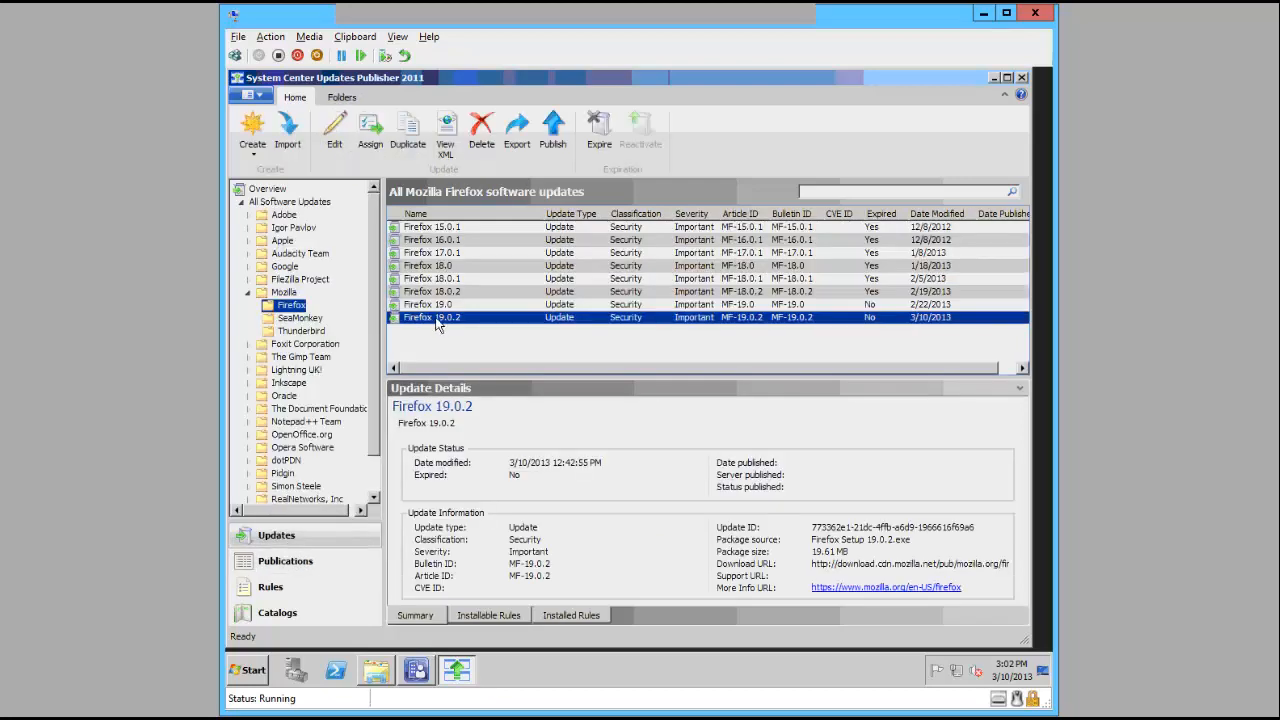
- Start assigning Firefox 19.0.2 to a publication and set its publication type to Full Content
{"action": "left_click", "coordinate": [370, 128]}
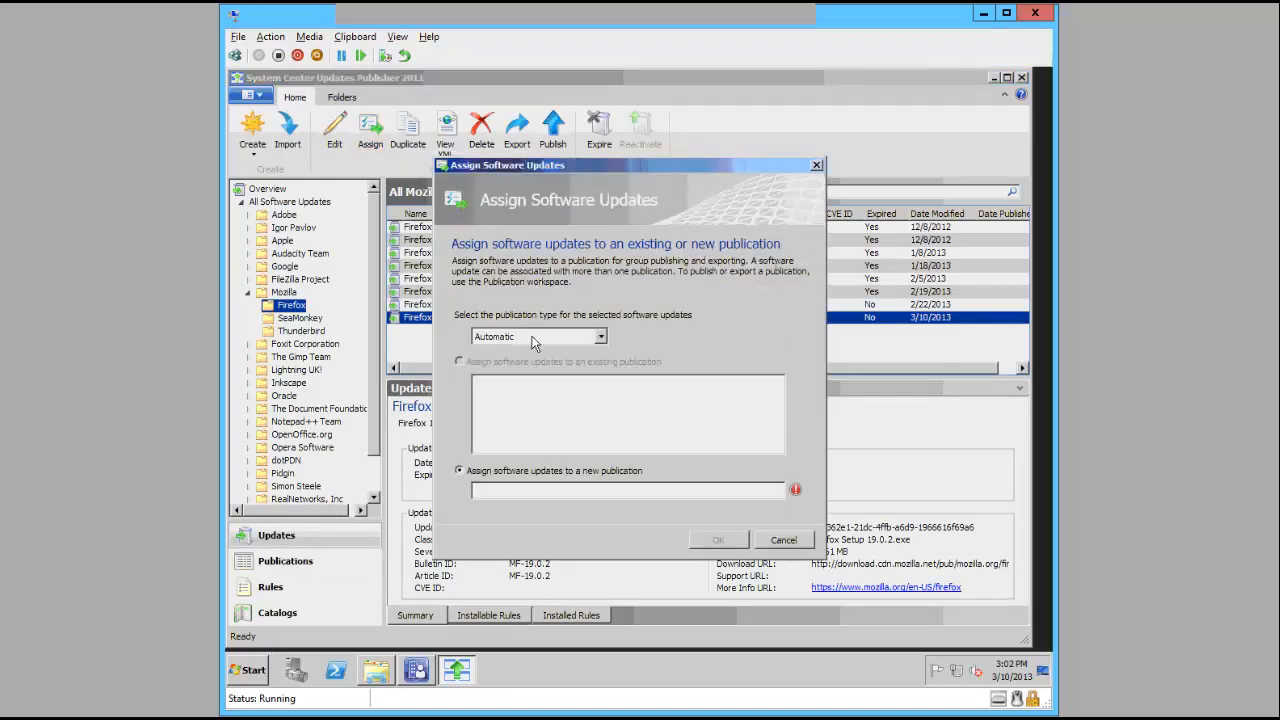
{"action": "left_click", "coordinate": [532, 340]}
{"action": "left_click", "coordinate": [530, 340]}
{"action": "left_click", "coordinate": [511, 338]}
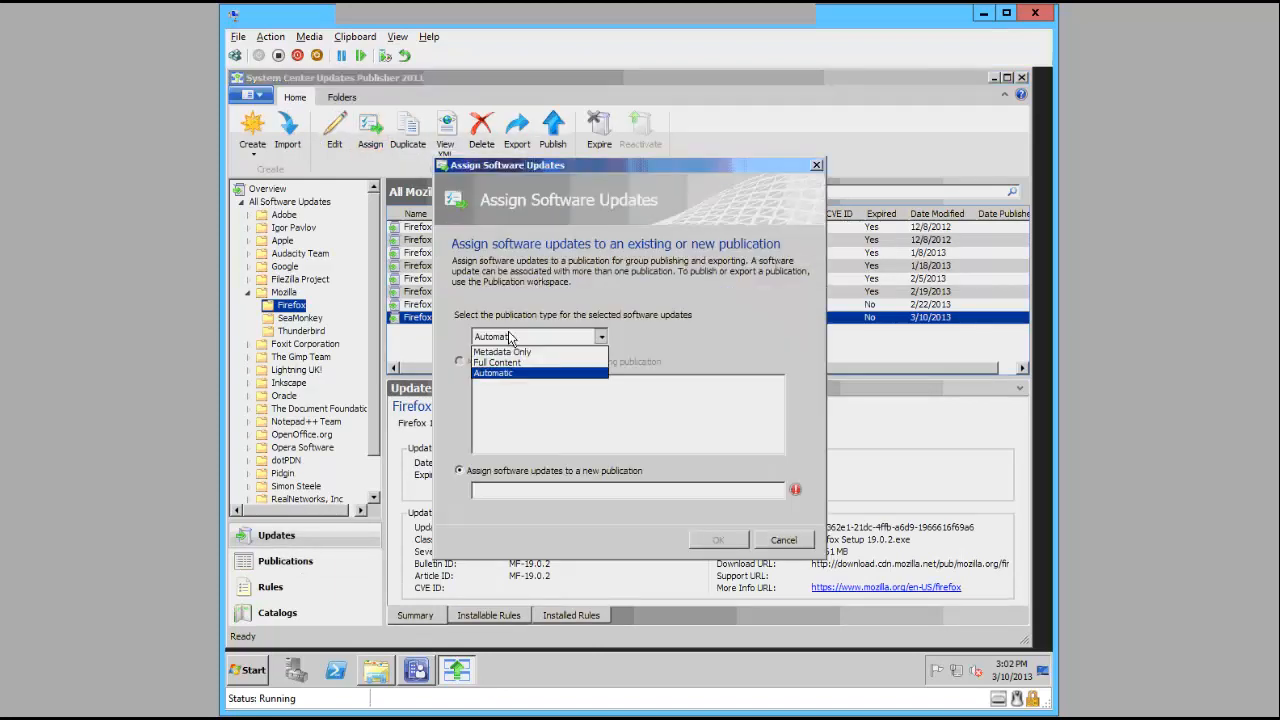
{"action": "left_click", "coordinate": [497, 374]}
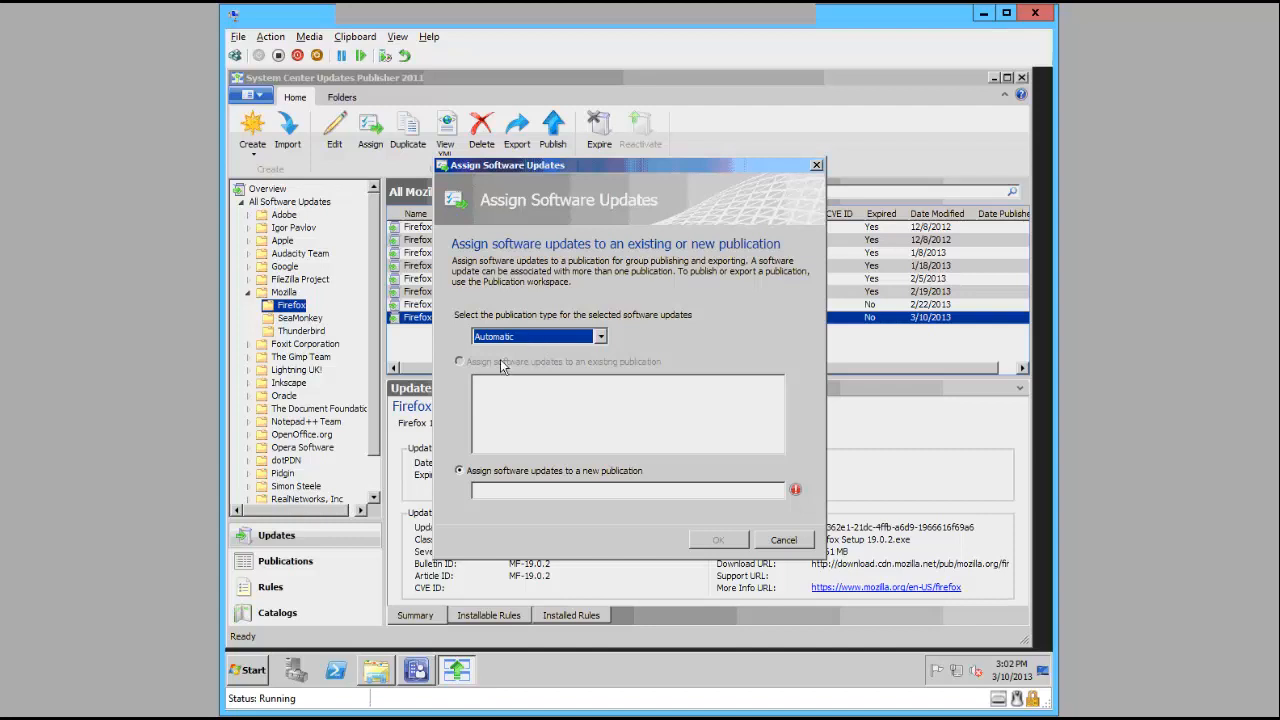
{"action": "left_click", "coordinate": [501, 338]}
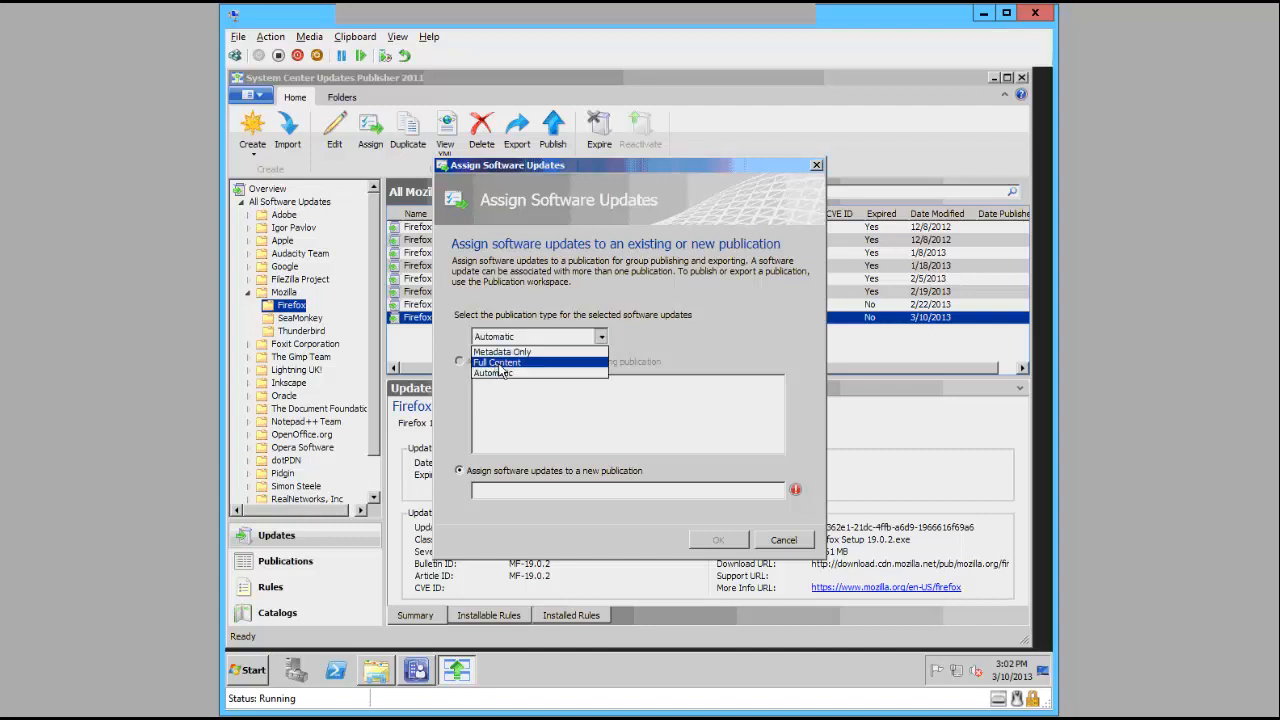
{"action": "left_click", "coordinate": [497, 364]}
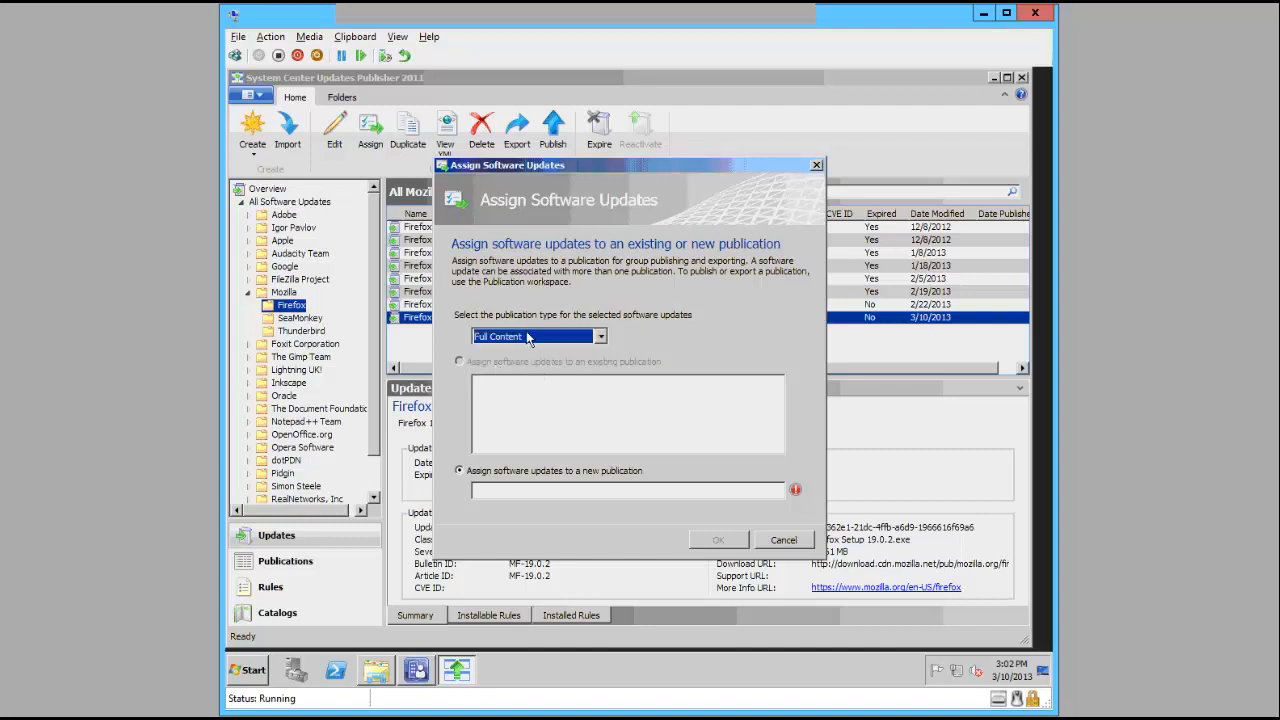
{"action": "left_click", "coordinate": [528, 338]}
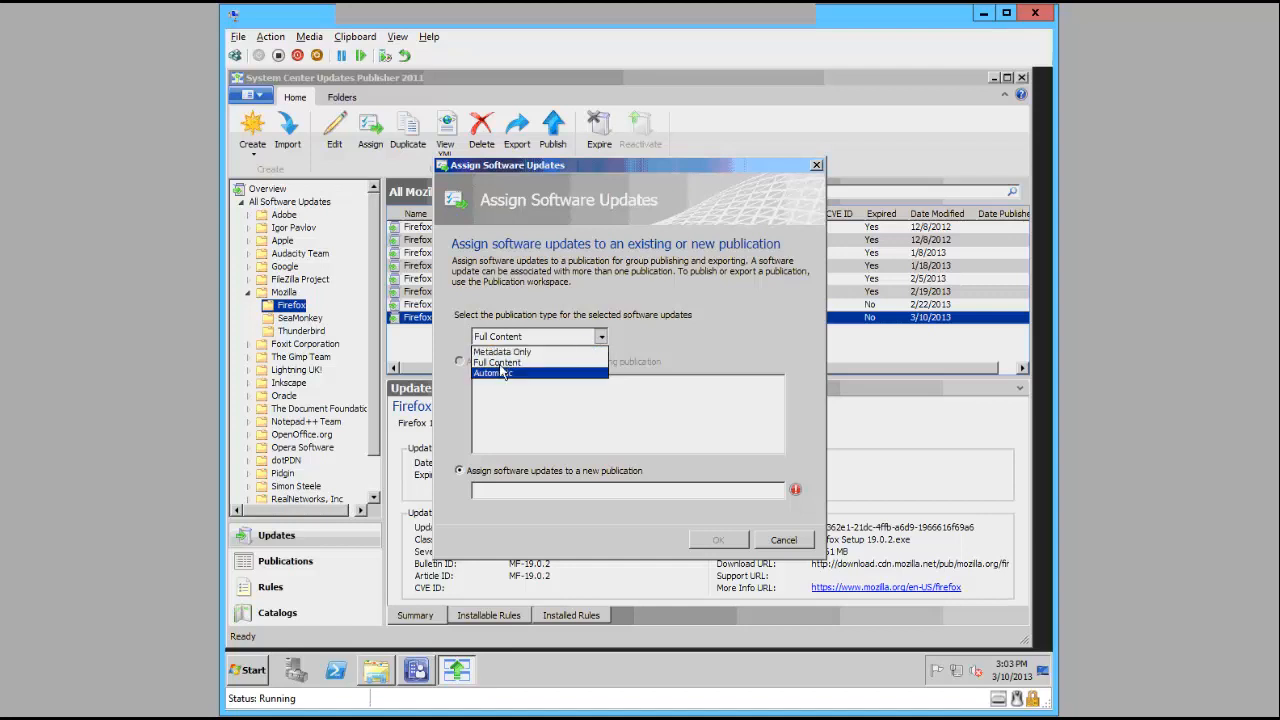
{"action": "left_click", "coordinate": [503, 366]}
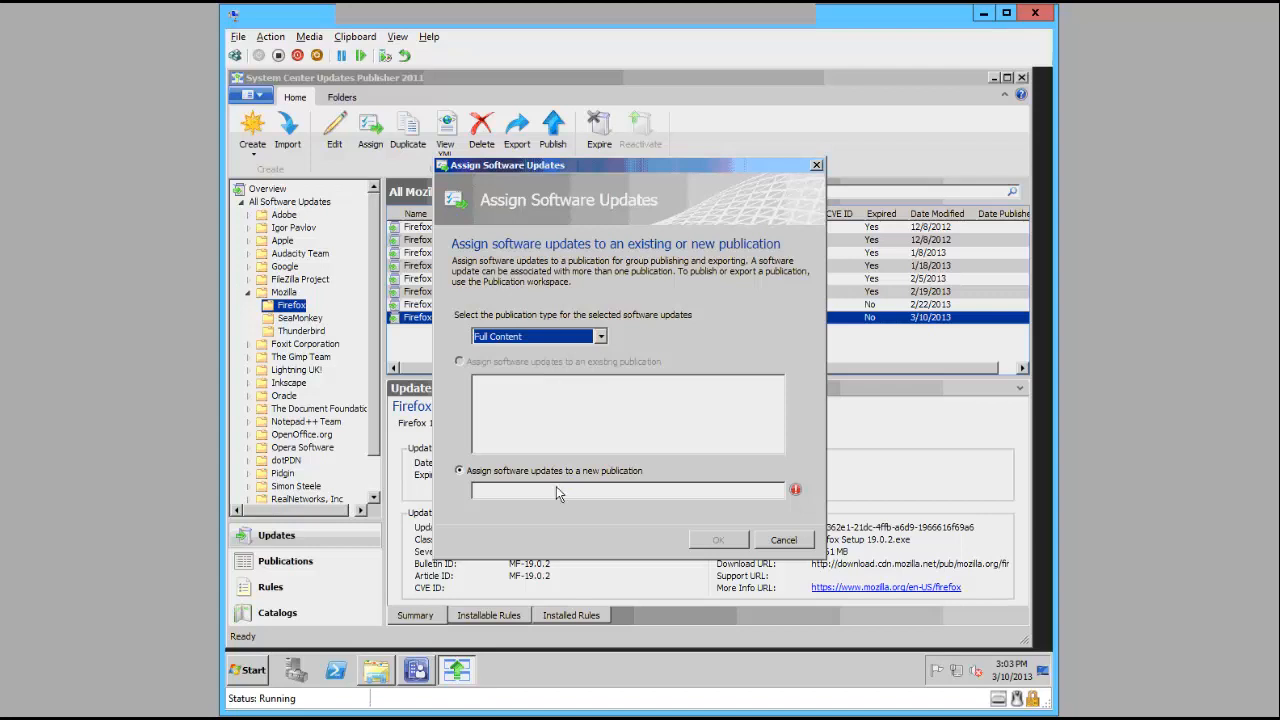
- Assign the Firefox update to a new publication named "March 2013 Updates" and confirm the assignment
{"action": "left_click", "coordinate": [557, 490]}
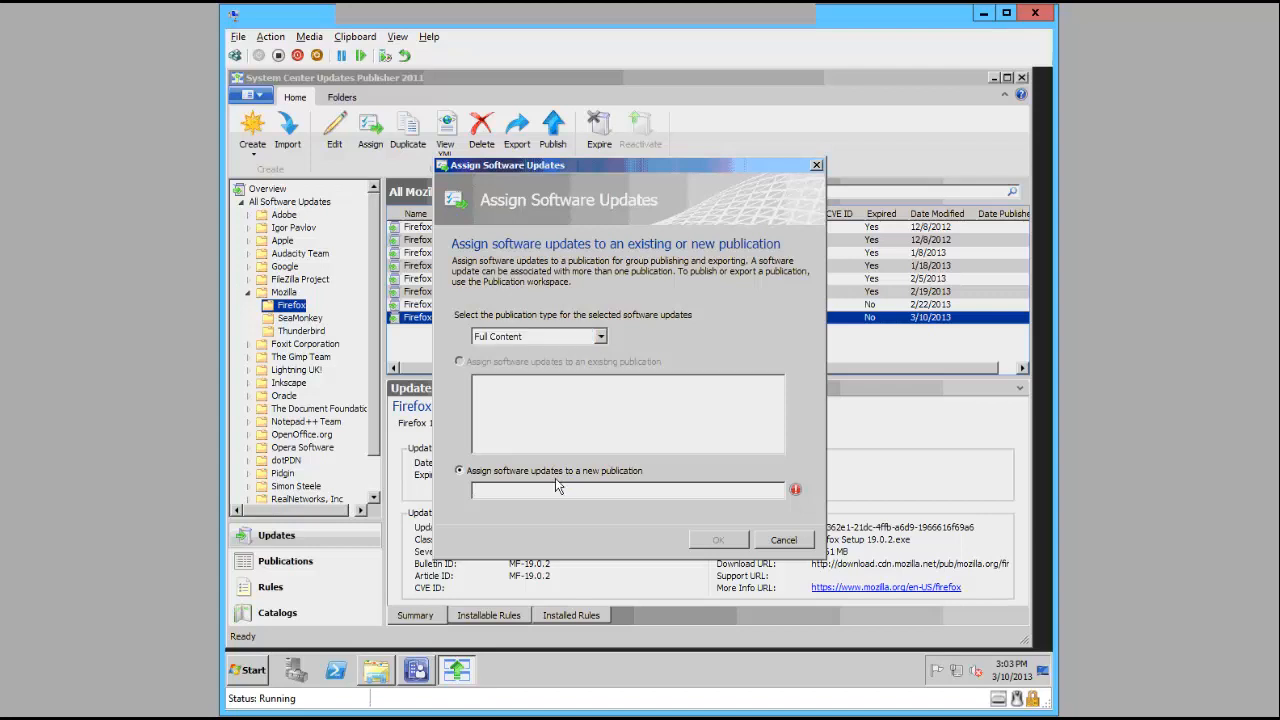
{"action": "type", "text": "March 2012"}
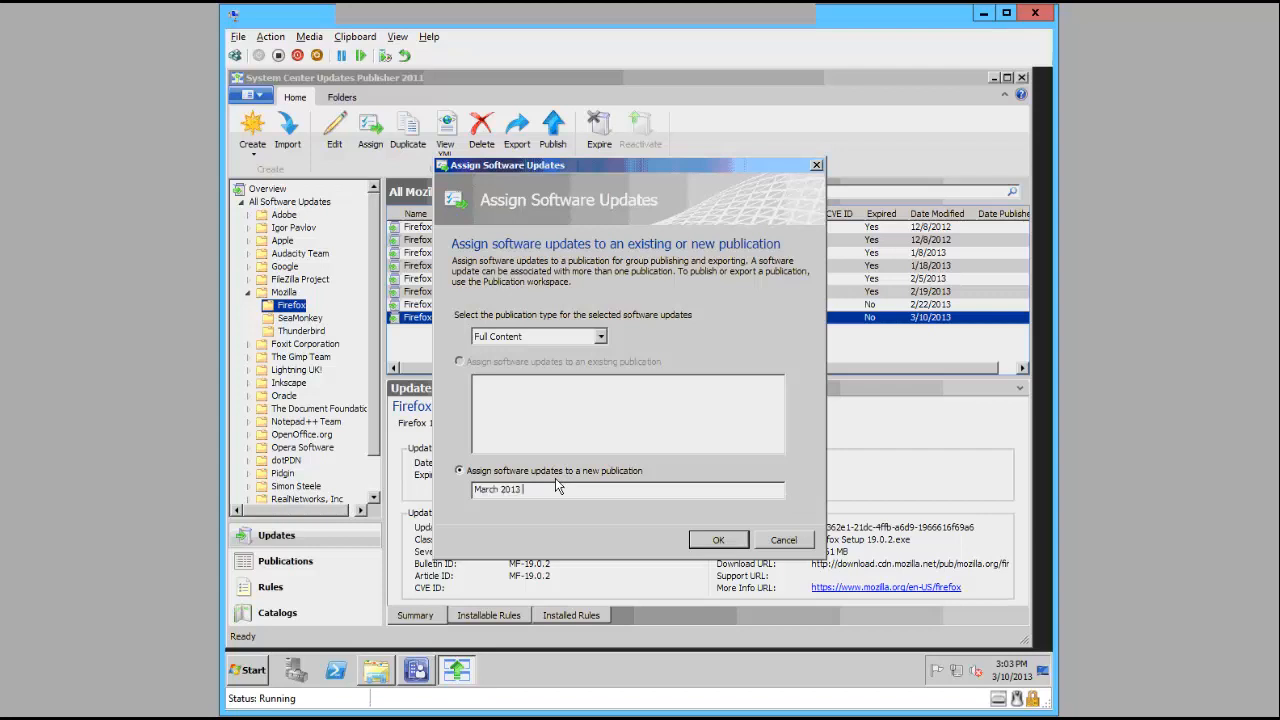
{"action": "type", "text": " Updates"}
{"action": "key", "text": "Return"}
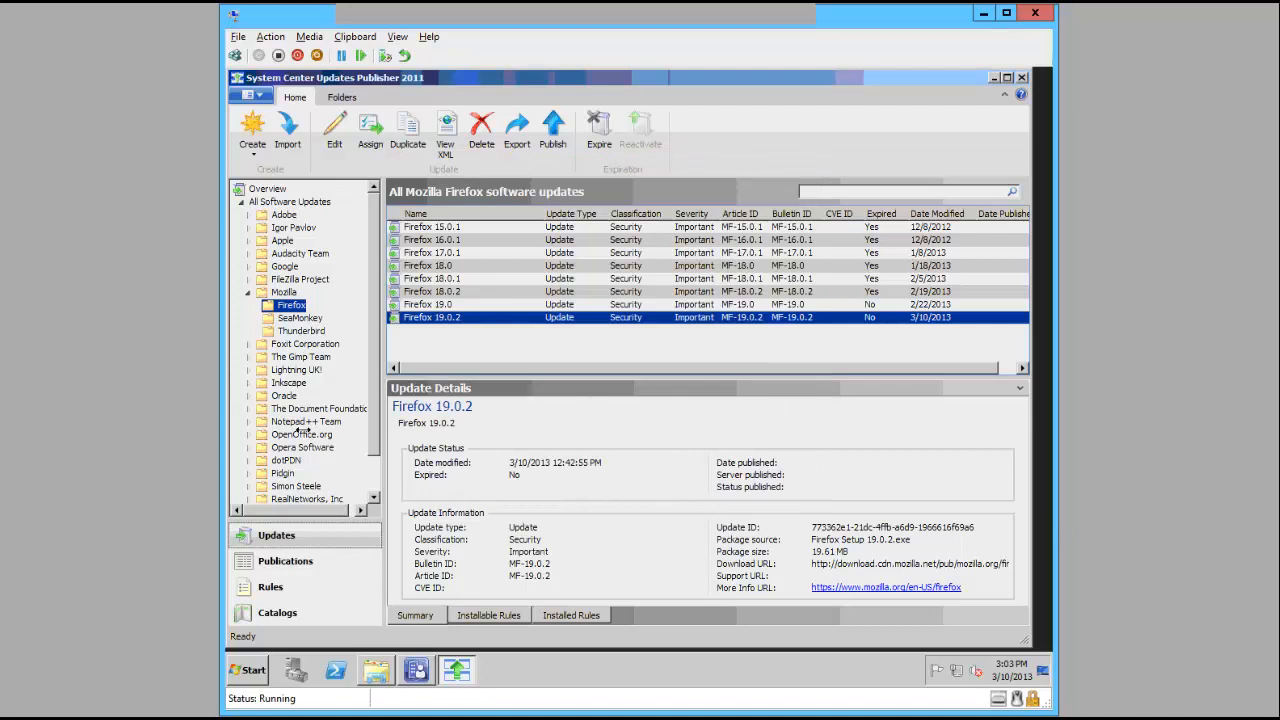
- Show the Java updates under Oracle and sort them by expired status with non-expired ones first
{"action": "left_click", "coordinate": [248, 396]}
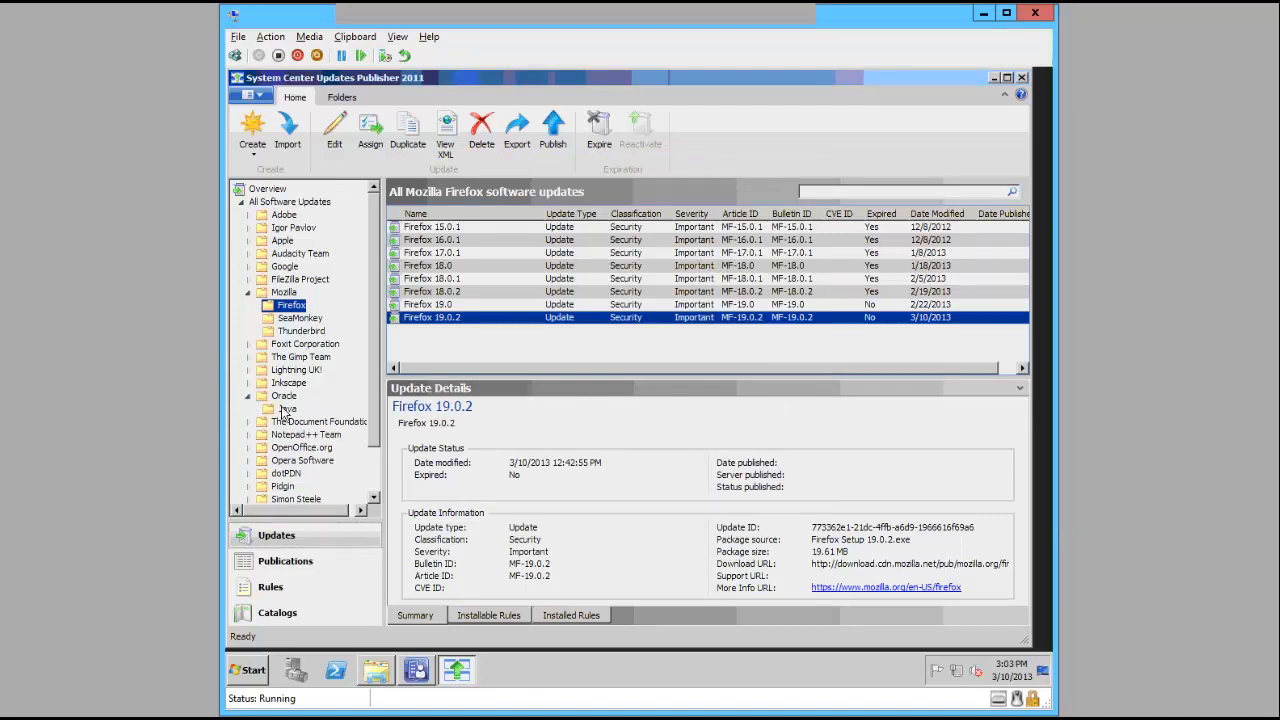
{"action": "left_click", "coordinate": [286, 409]}
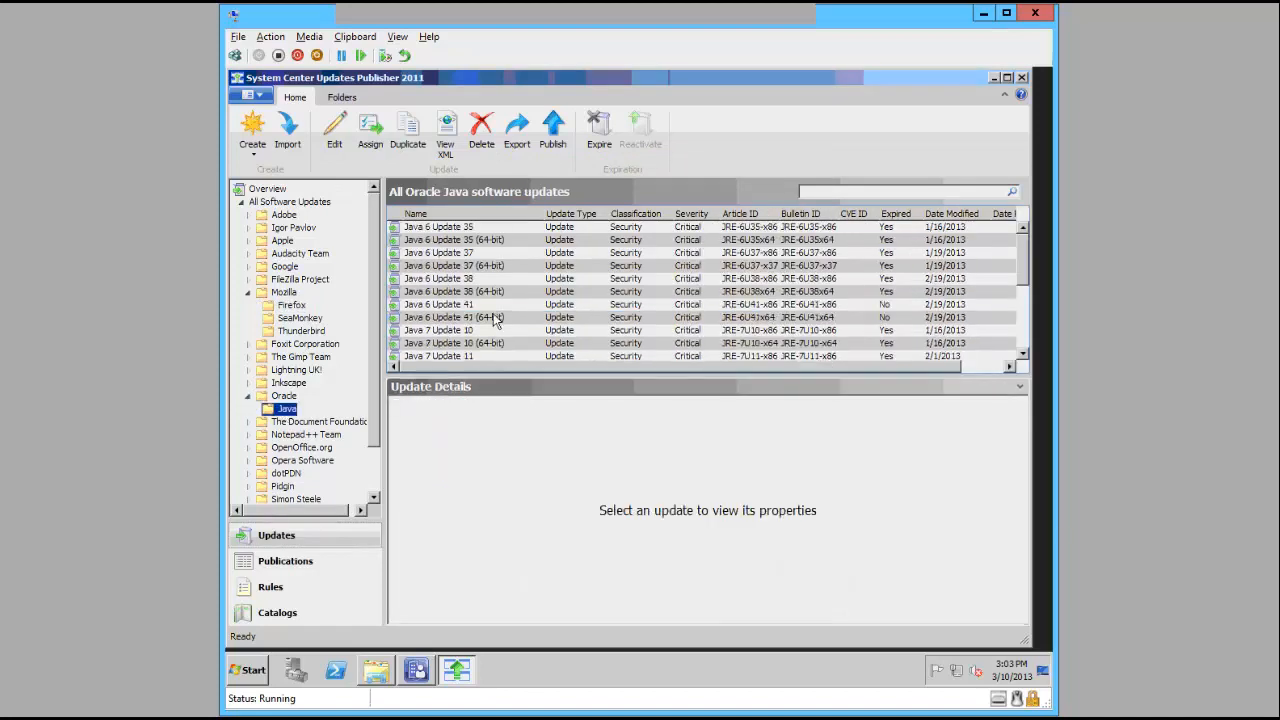
{"action": "left_click", "coordinate": [896, 214]}
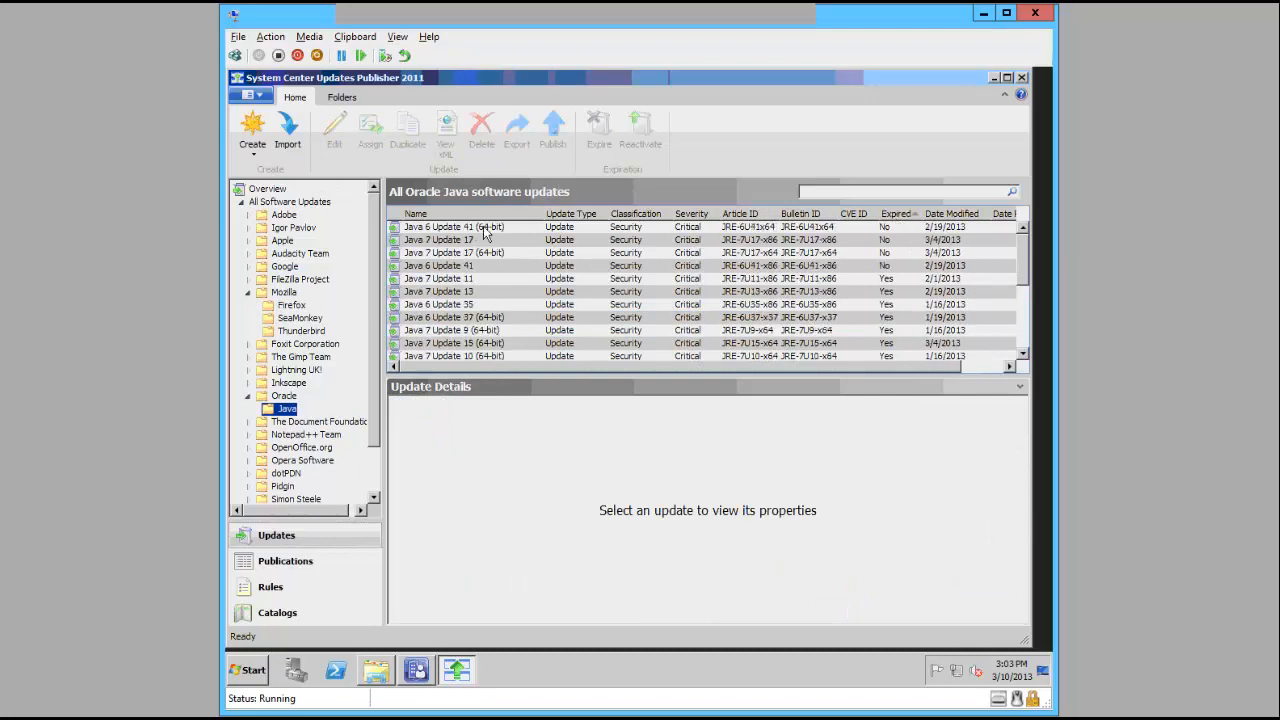
- Assign Java 7 Update 17 with Full Content to the existing March 2013 Updates publication
{"action": "left_click", "coordinate": [440, 243]}
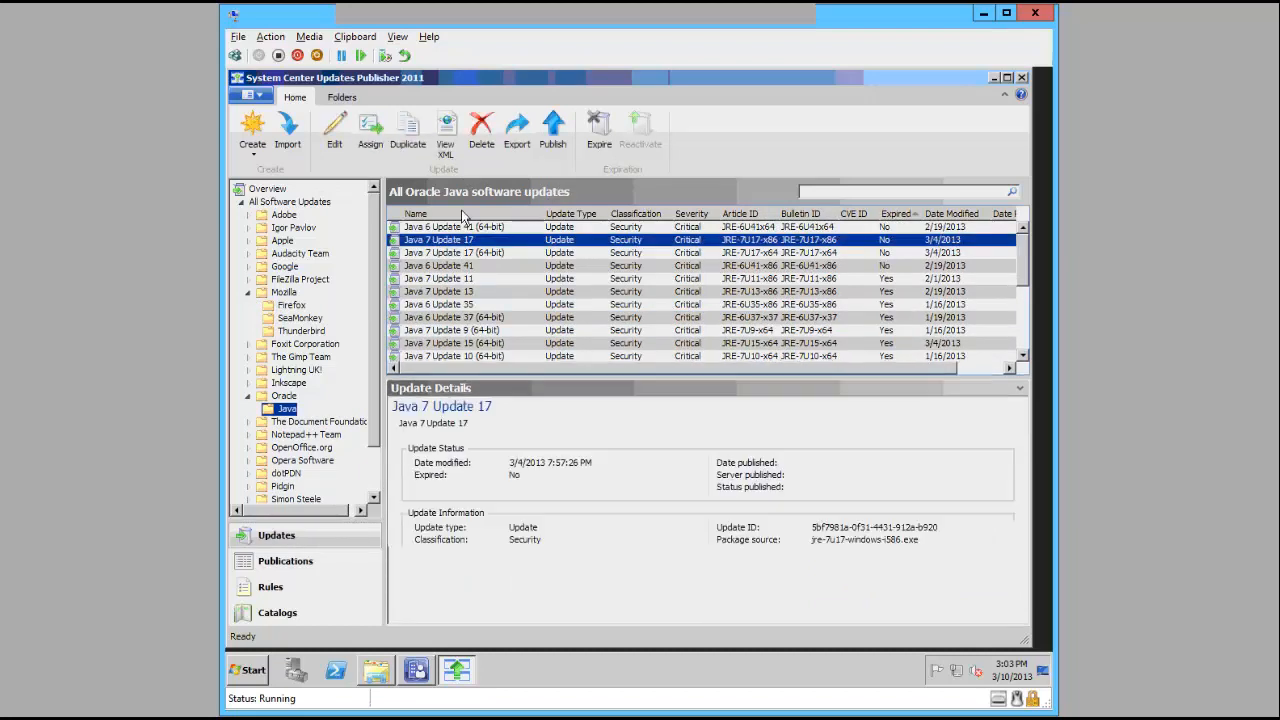
{"action": "left_click", "coordinate": [370, 130]}
{"action": "left_click", "coordinate": [512, 338]}
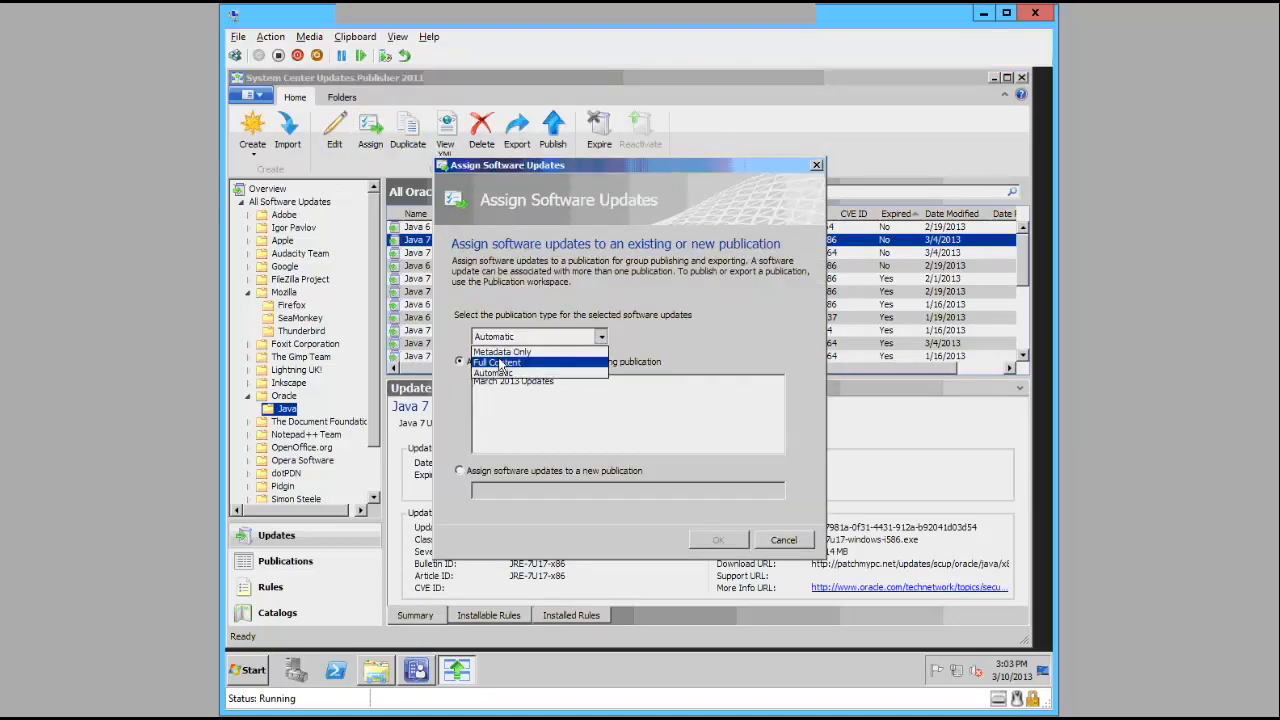
{"action": "left_click", "coordinate": [498, 363]}
{"action": "left_click", "coordinate": [494, 382]}
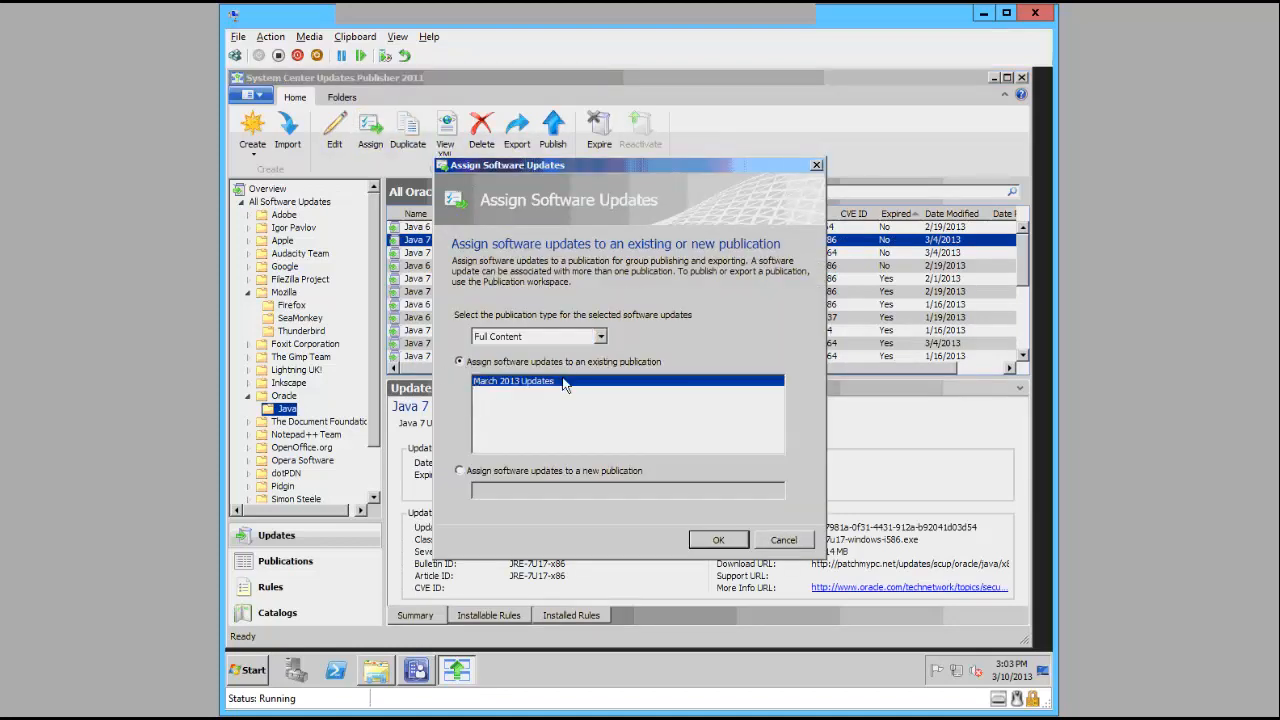
{"action": "left_click", "coordinate": [719, 544]}
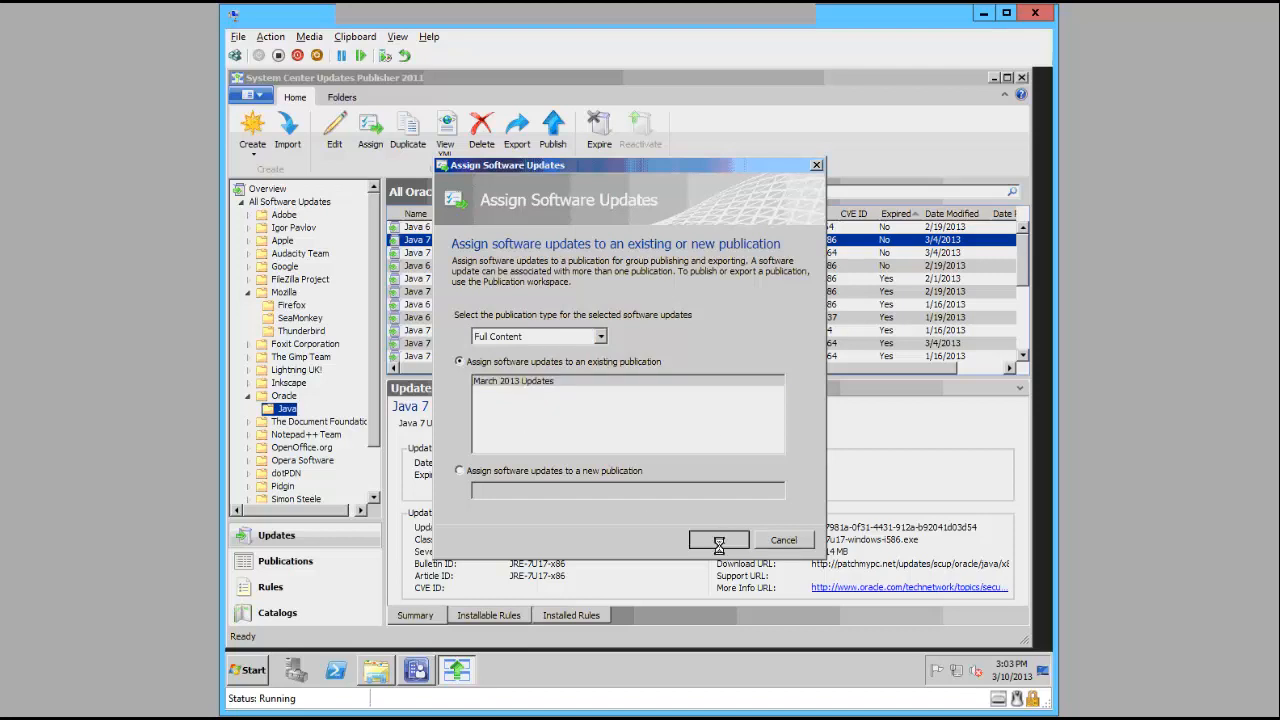
- Assign Adobe Air 3.6.0.5970 with Full Content to the existing March 2013 Updates publication
{"action": "left_click", "coordinate": [284, 241]}
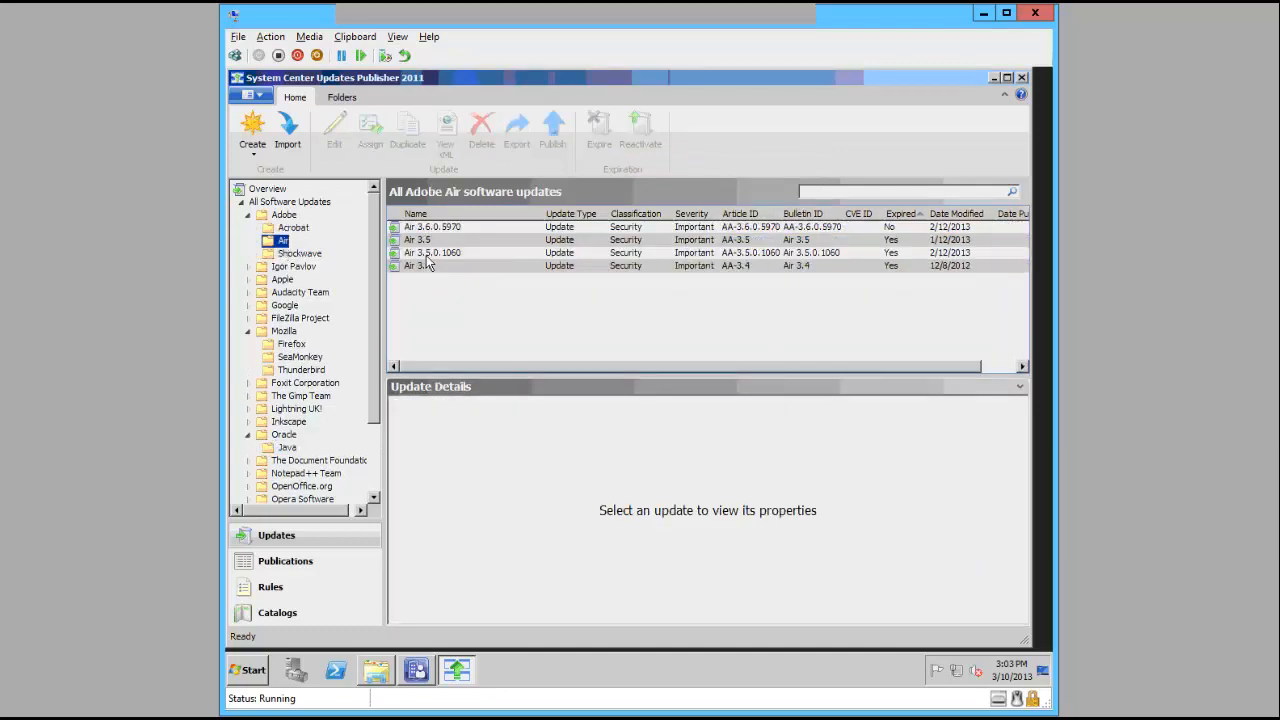
{"action": "left_click", "coordinate": [440, 227]}
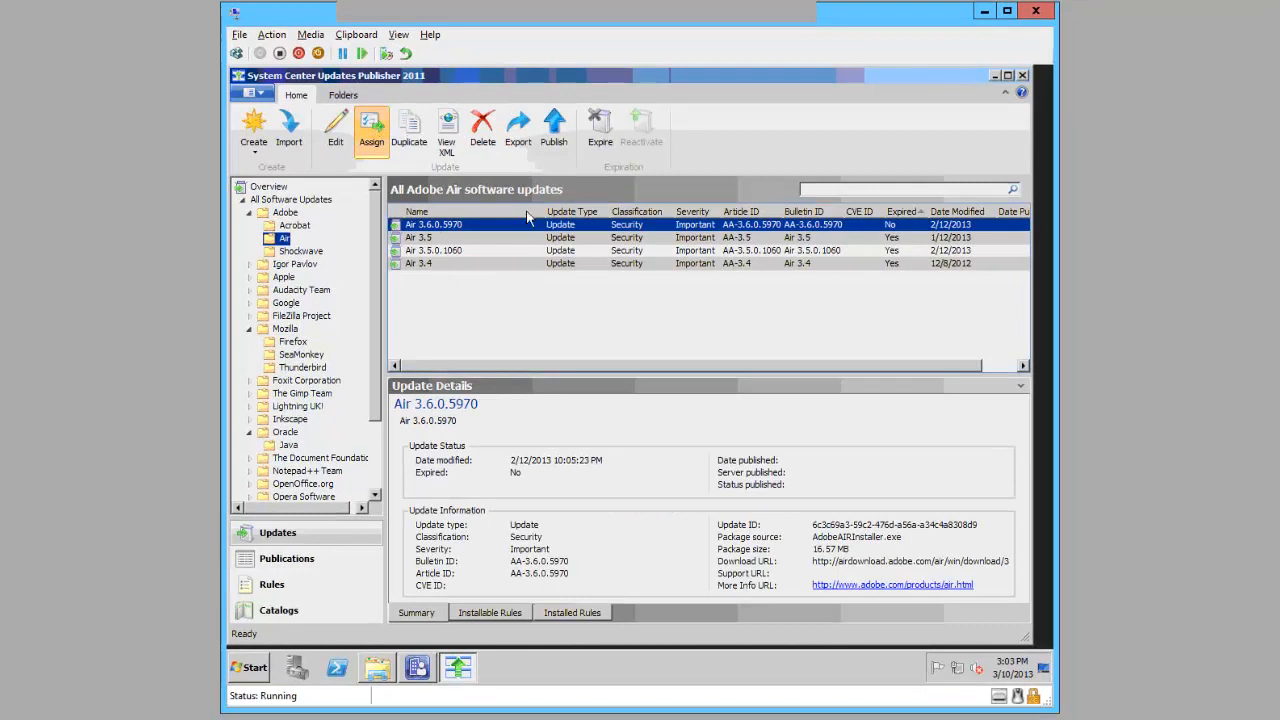
{"action": "left_click", "coordinate": [530, 334]}
{"action": "left_click", "coordinate": [505, 359]}
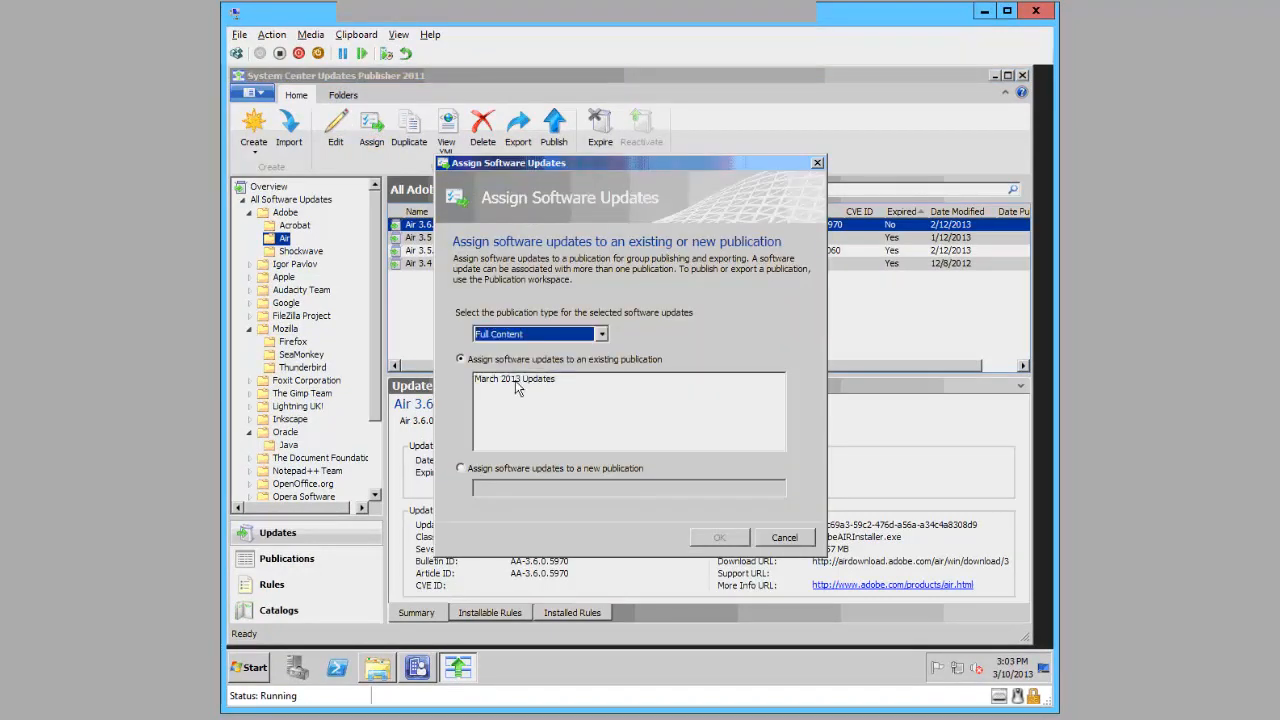
{"action": "left_click", "coordinate": [514, 378]}
{"action": "left_click", "coordinate": [720, 538]}
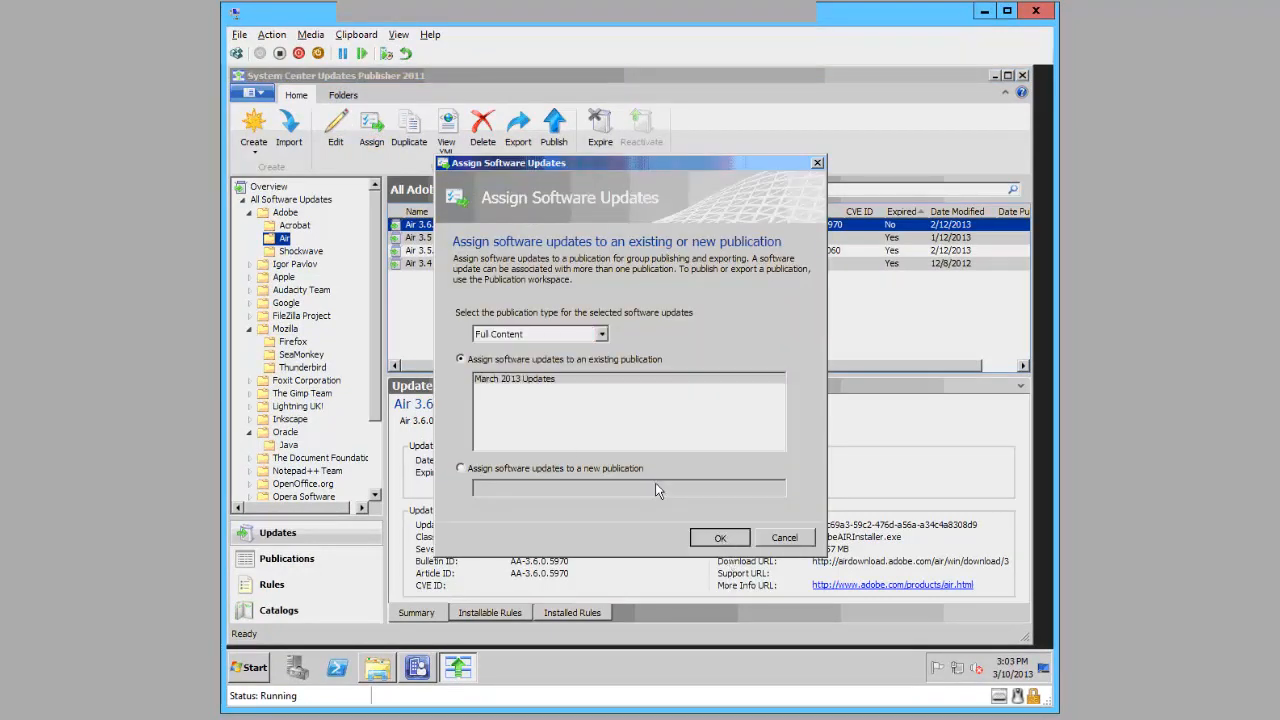
- Assign FileZilla 3.6.0.2 from the FileZilla Project with Full Content to the existing March 2013 Updates publication
{"action": "left_click", "coordinate": [249, 316]}
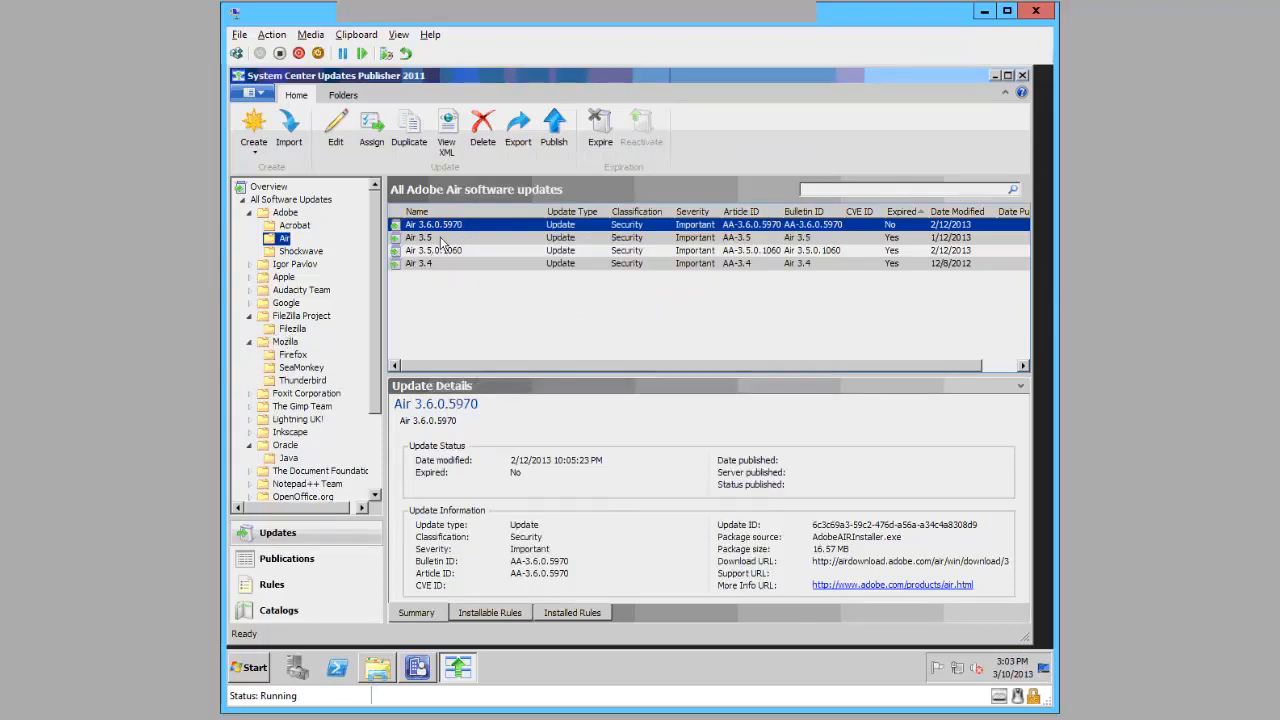
{"action": "left_click", "coordinate": [292, 328]}
{"action": "left_click", "coordinate": [505, 226]}
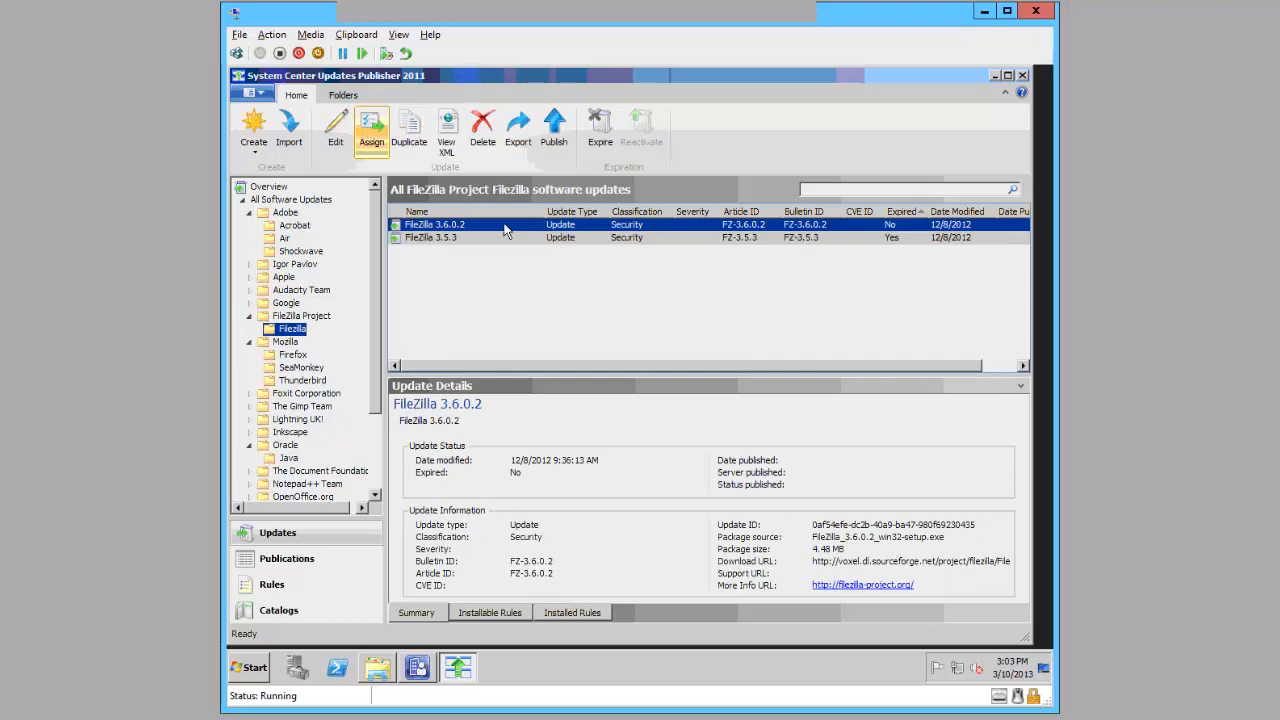
{"action": "left_click", "coordinate": [537, 334]}
{"action": "left_click", "coordinate": [525, 361]}
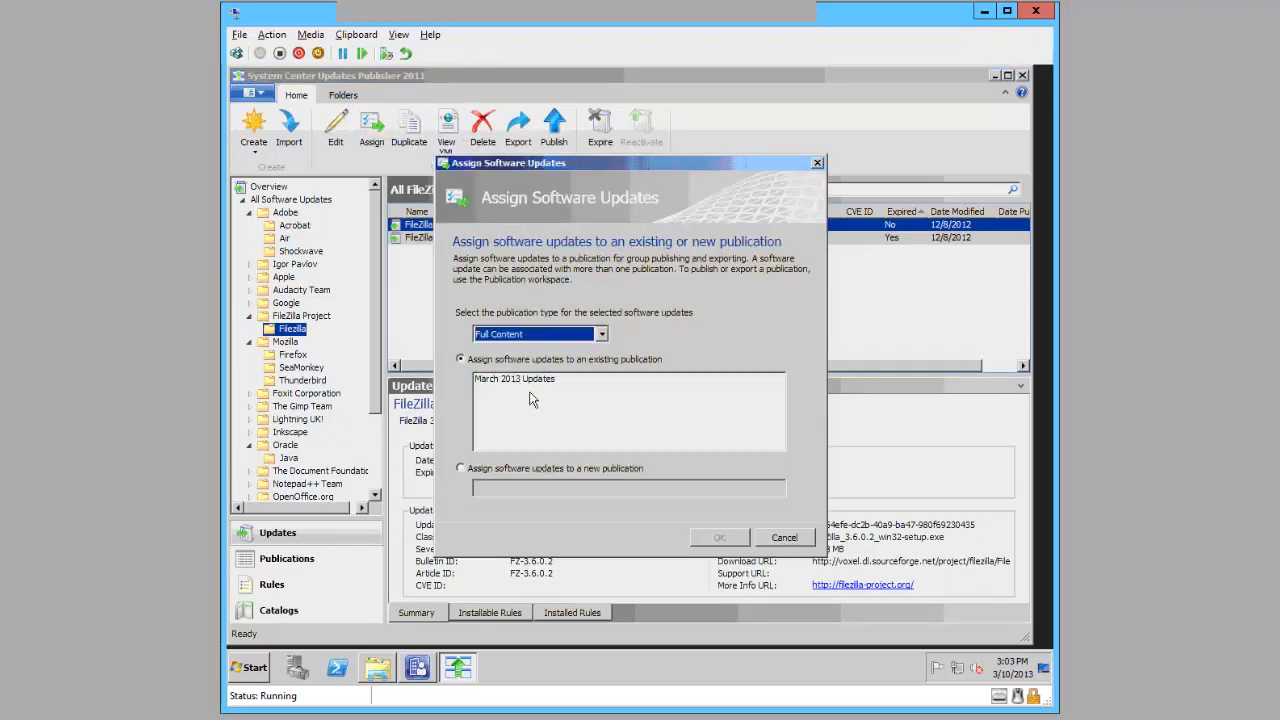
{"action": "left_click", "coordinate": [530, 399]}
{"action": "left_click", "coordinate": [716, 539]}
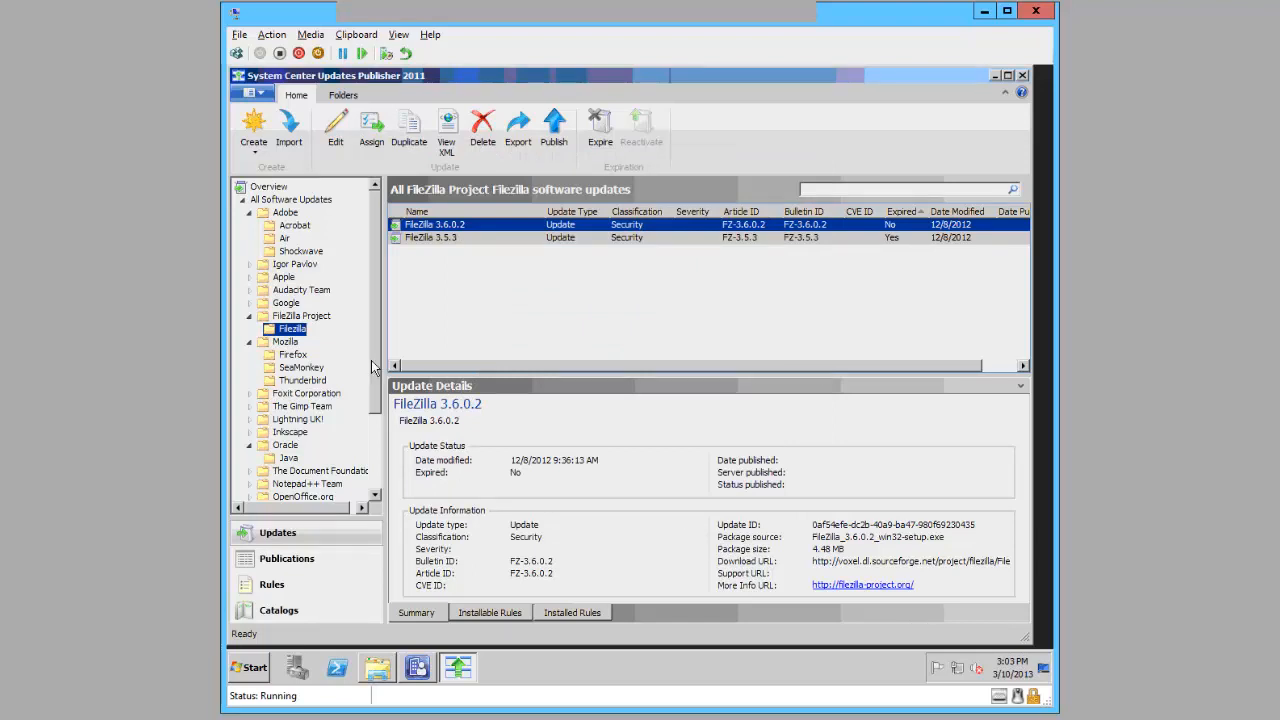
- Assign Notepad++ 6.3 from the Notepad++ Team with Full Content to the existing March 2013 Updates publication
{"action": "scroll", "coordinate": [315, 429], "scroll_direction": "down", "scroll_amount": 1}
{"action": "left_click", "coordinate": [249, 446]}
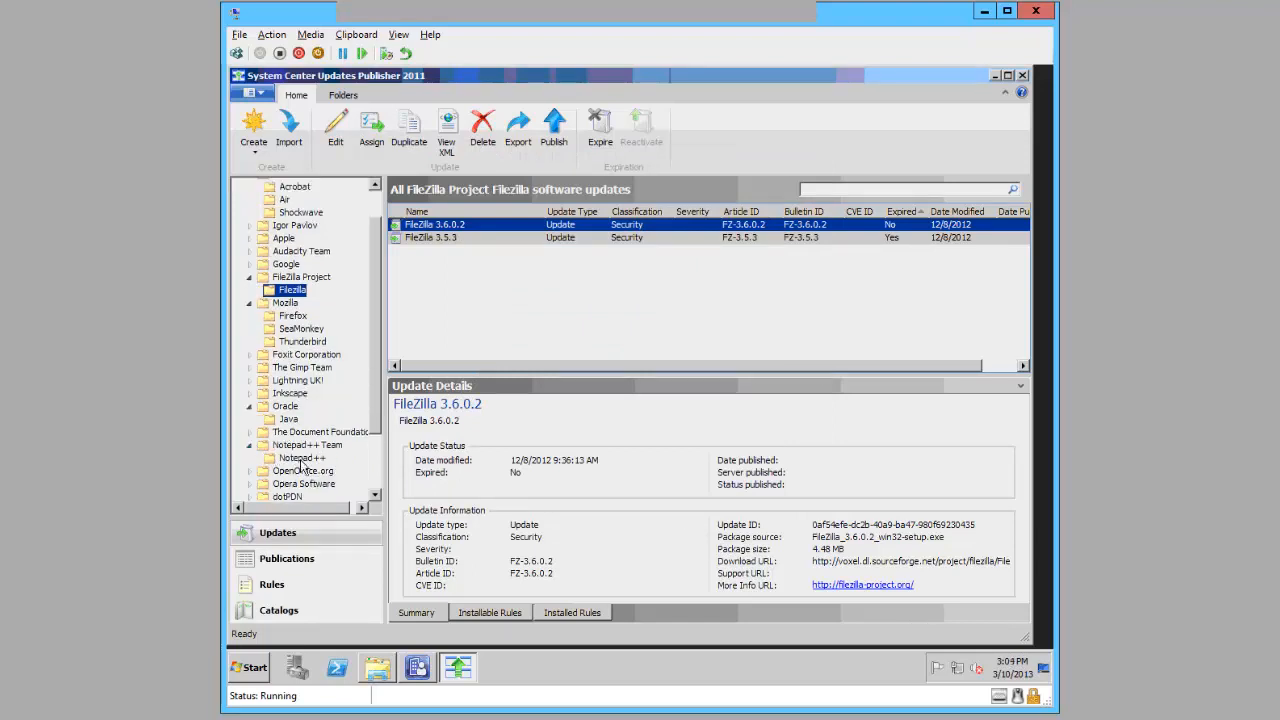
{"action": "left_click", "coordinate": [300, 460]}
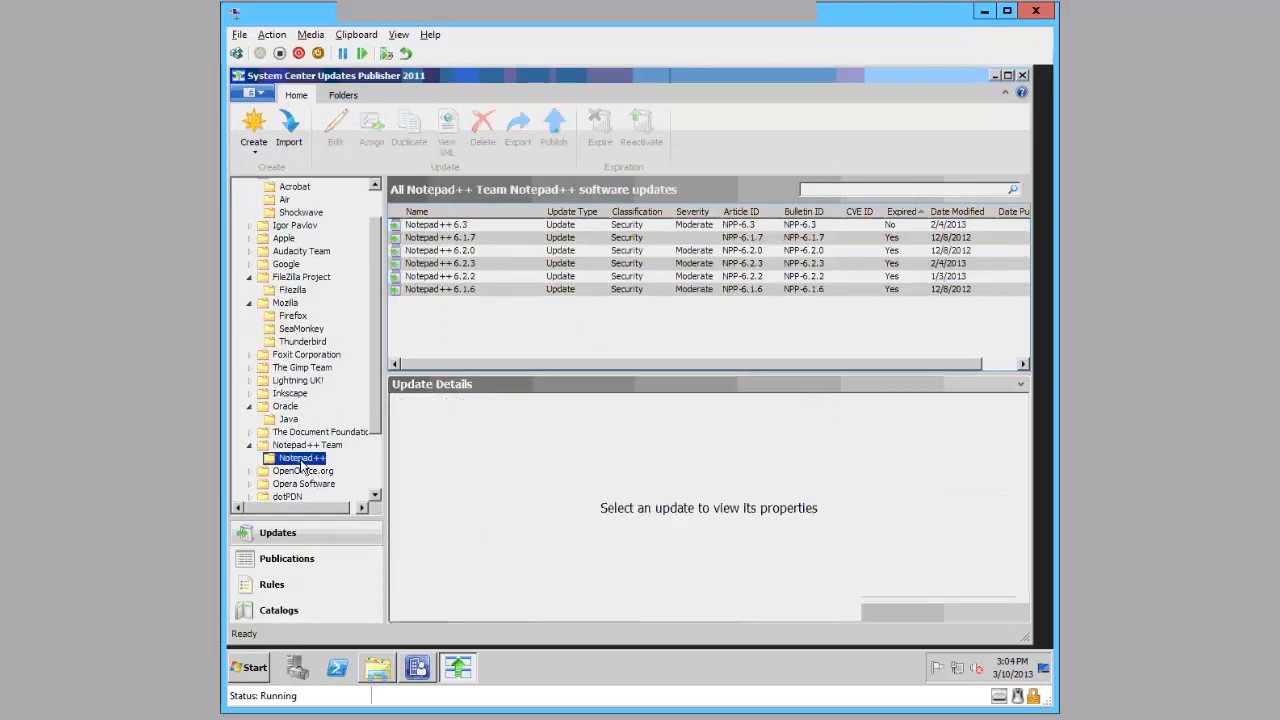
{"action": "left_click", "coordinate": [473, 228]}
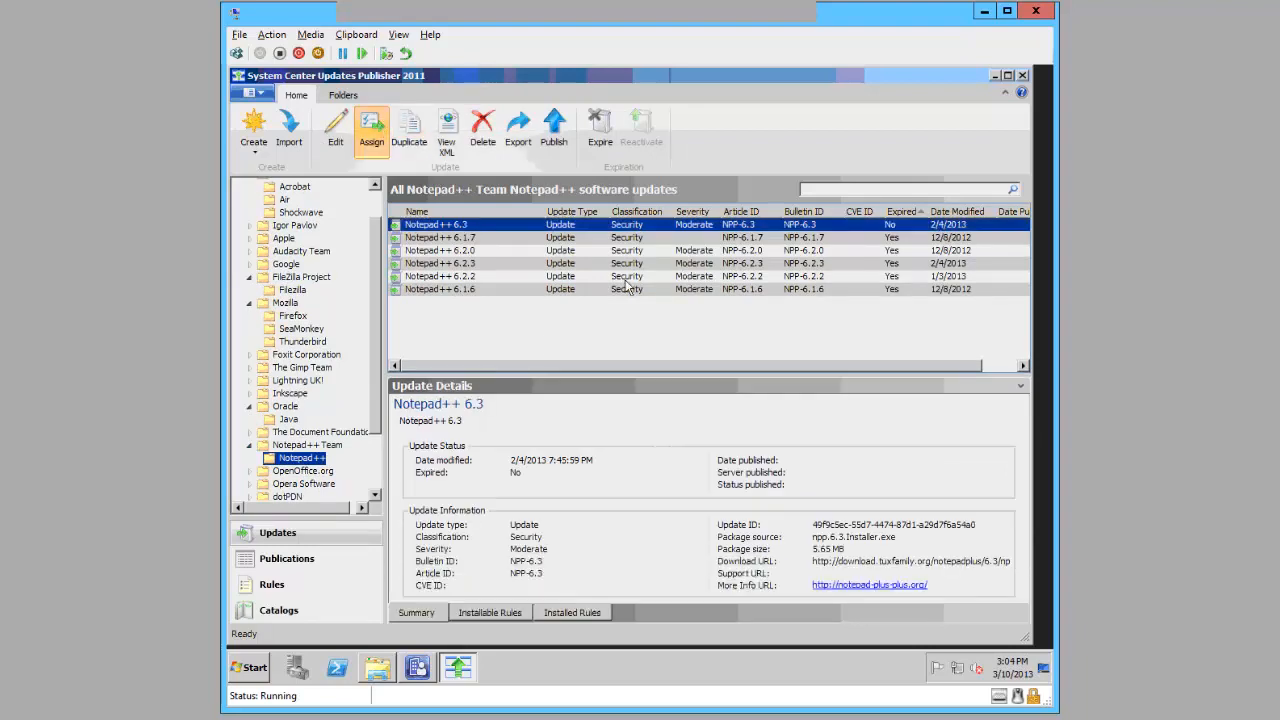
{"action": "left_click", "coordinate": [538, 335]}
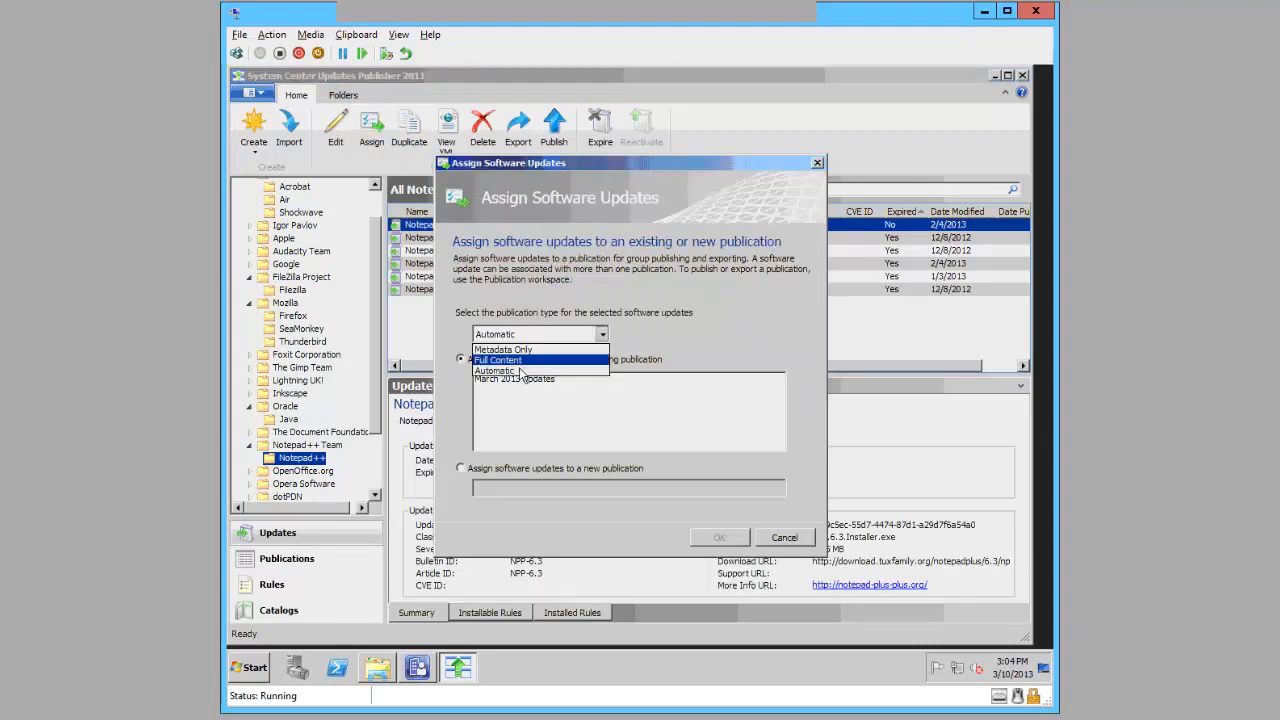
{"action": "left_click", "coordinate": [520, 362]}
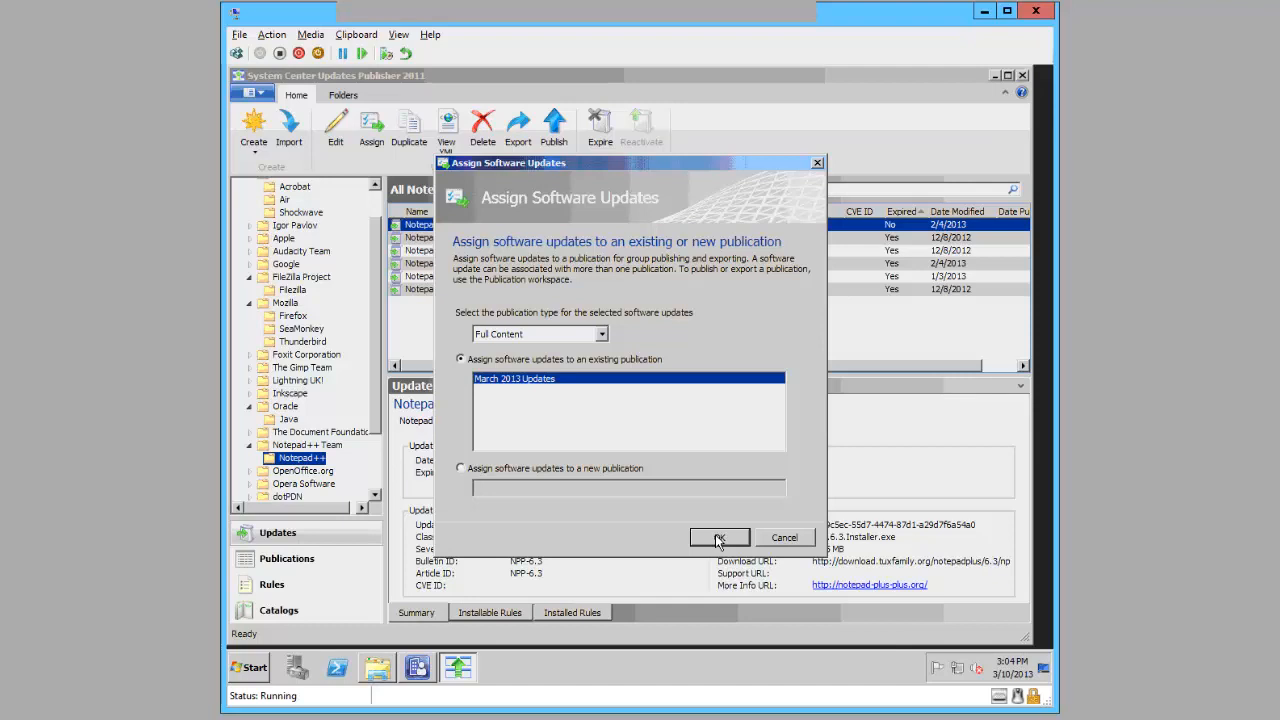
{"action": "left_click", "coordinate": [717, 539]}
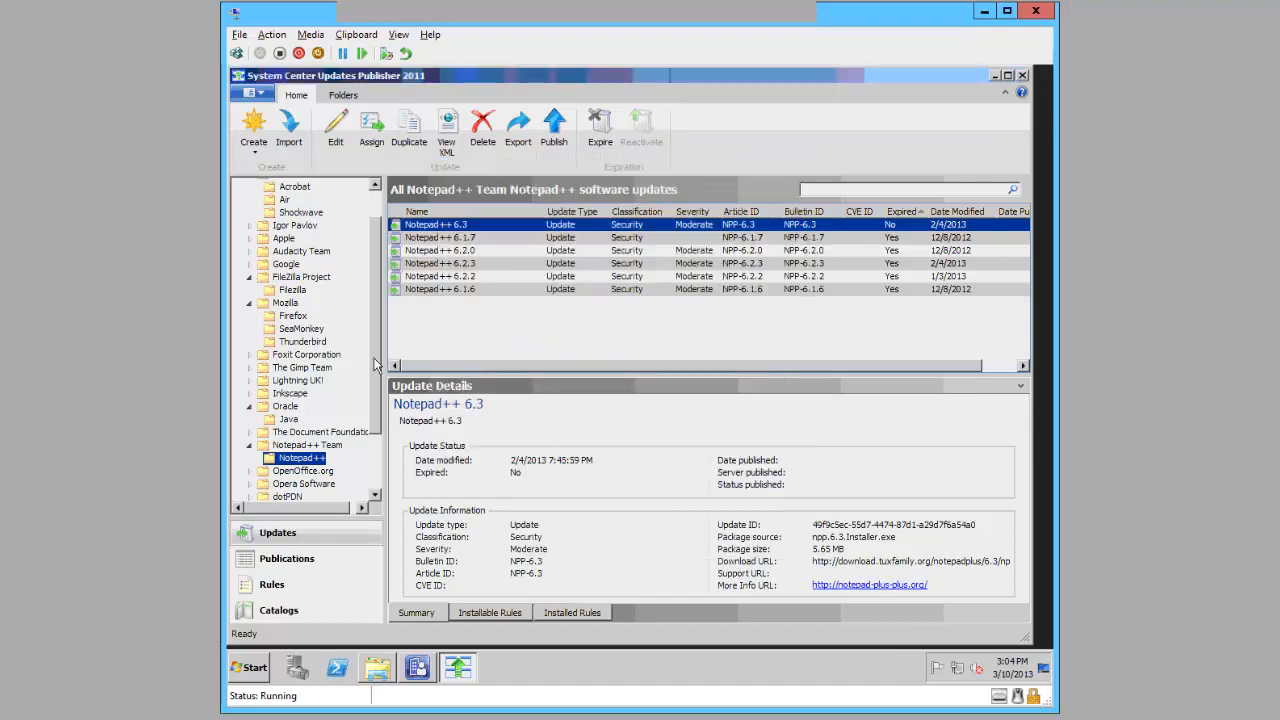
- Assign VLC media player 2.0.5 from VideoLAN with Full Content to the existing March 2013 Updates publication
{"action": "scroll", "coordinate": [376, 410], "scroll_direction": "down", "scroll_amount": 2}
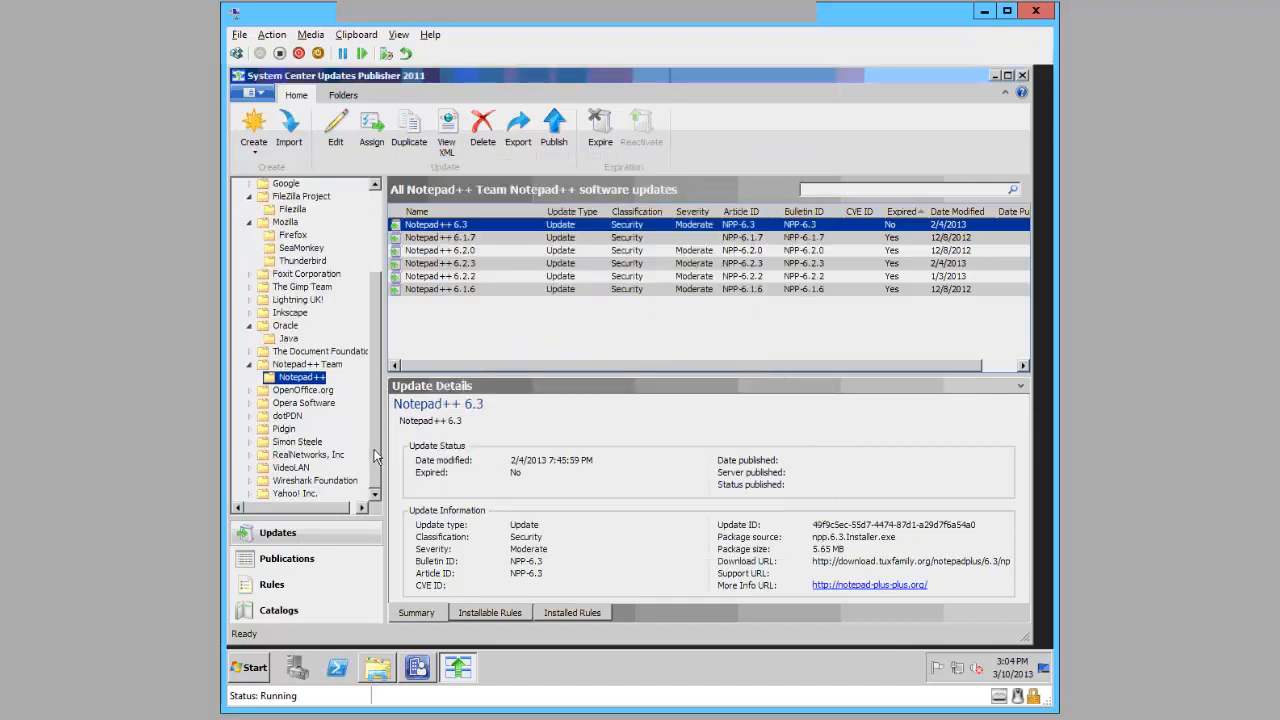
{"action": "left_click", "coordinate": [250, 468]}
{"action": "left_click", "coordinate": [285, 481]}
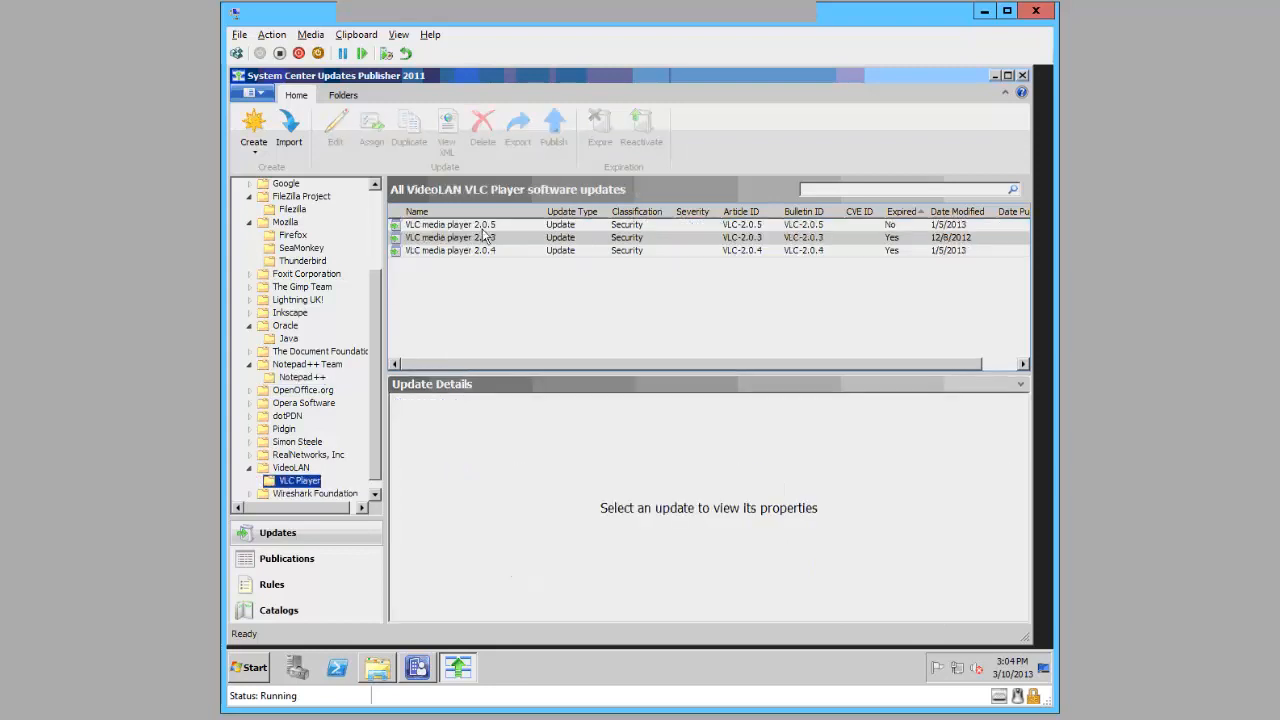
{"action": "left_click", "coordinate": [480, 226]}
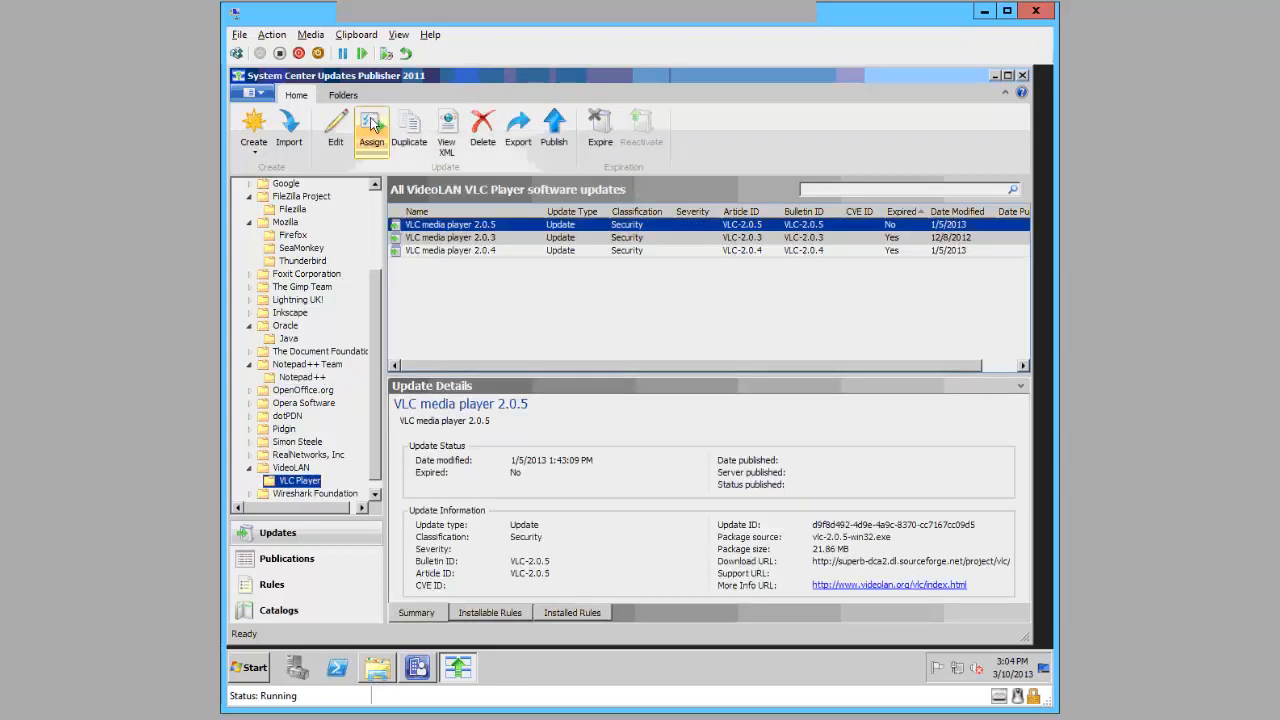
{"action": "left_click", "coordinate": [383, 131]}
{"action": "left_click", "coordinate": [496, 334]}
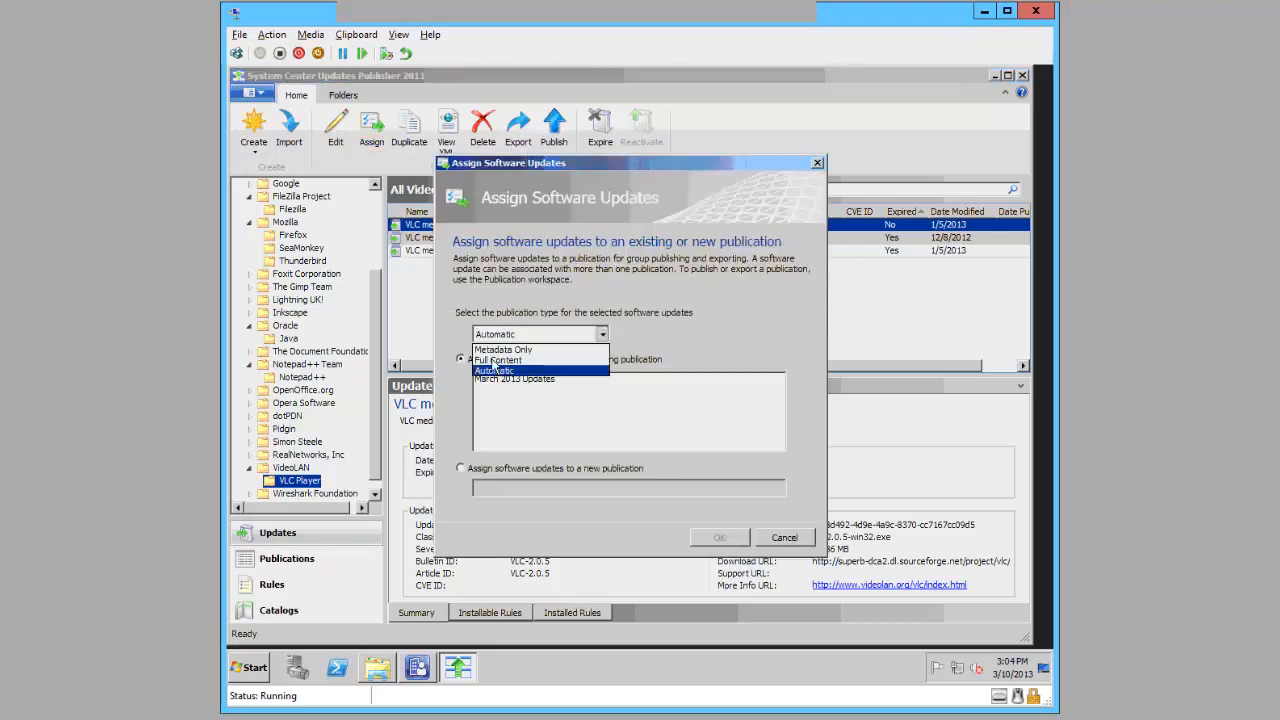
{"action": "left_click", "coordinate": [496, 354]}
{"action": "left_click", "coordinate": [502, 384]}
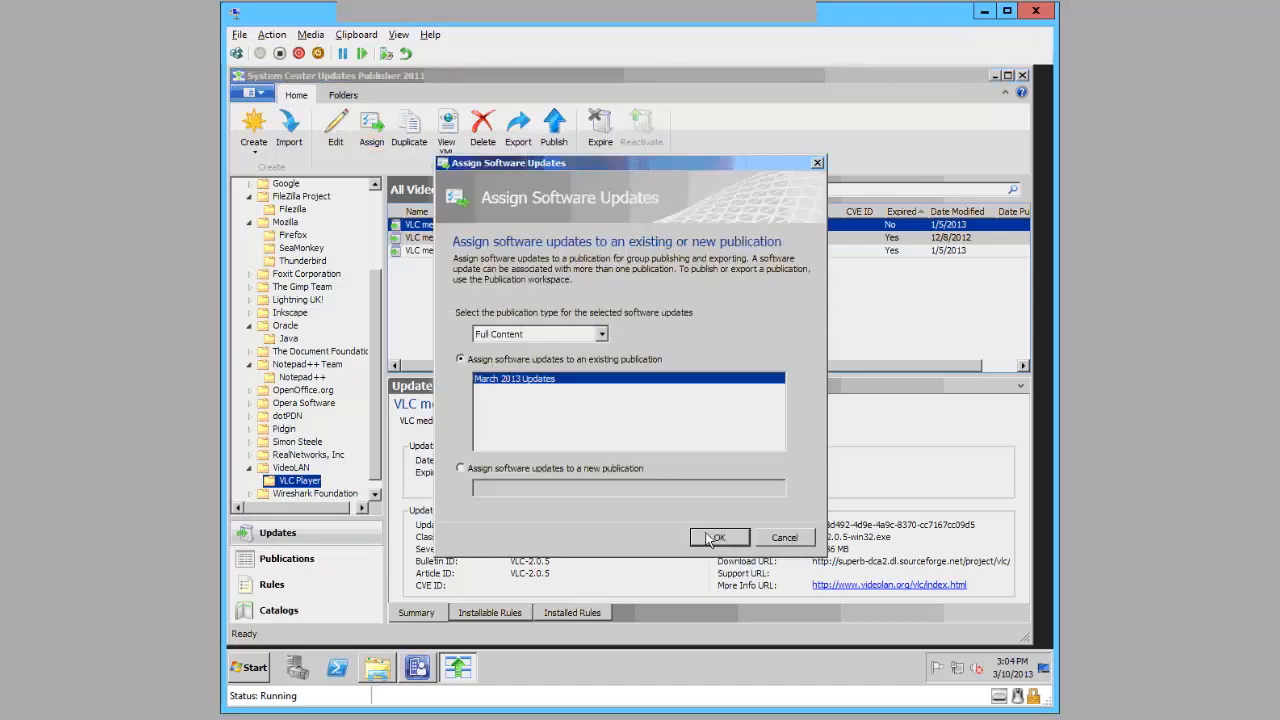
{"action": "left_click", "coordinate": [716, 538]}
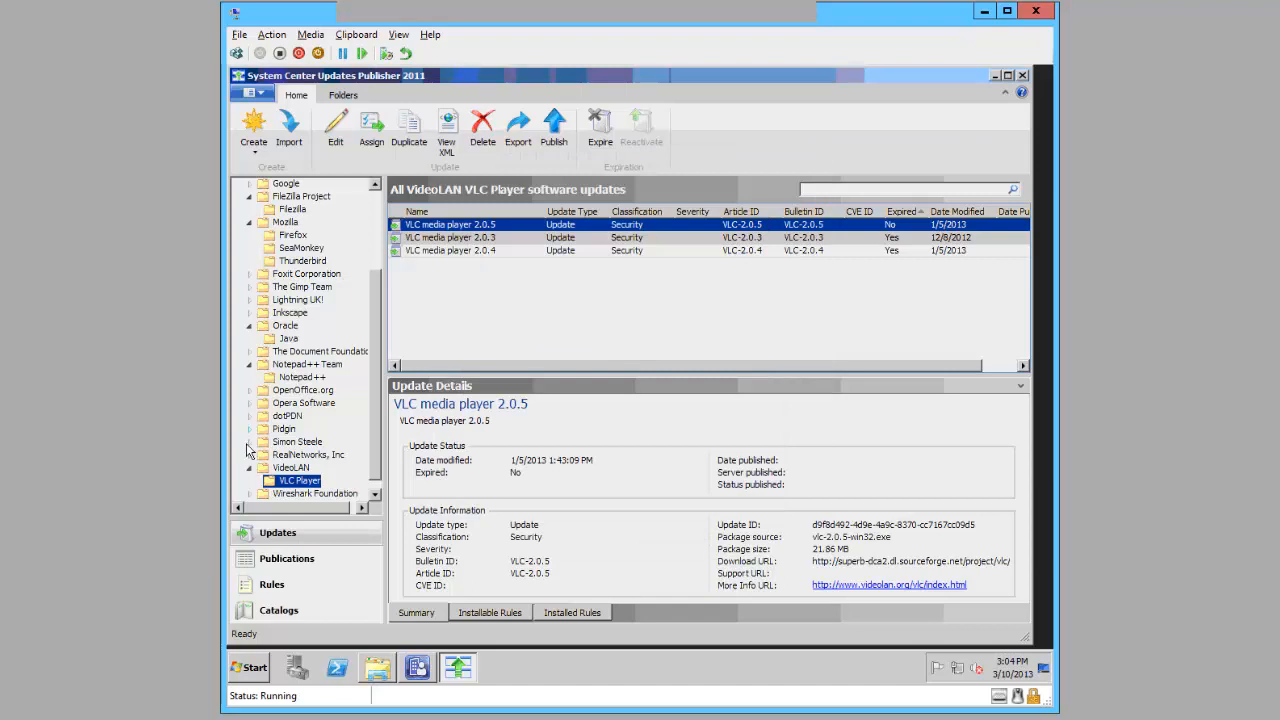
- Start publishing the March 2013 Updates publication, leaving the re-signing option for changed certificates off
{"action": "left_click", "coordinate": [272, 557]}
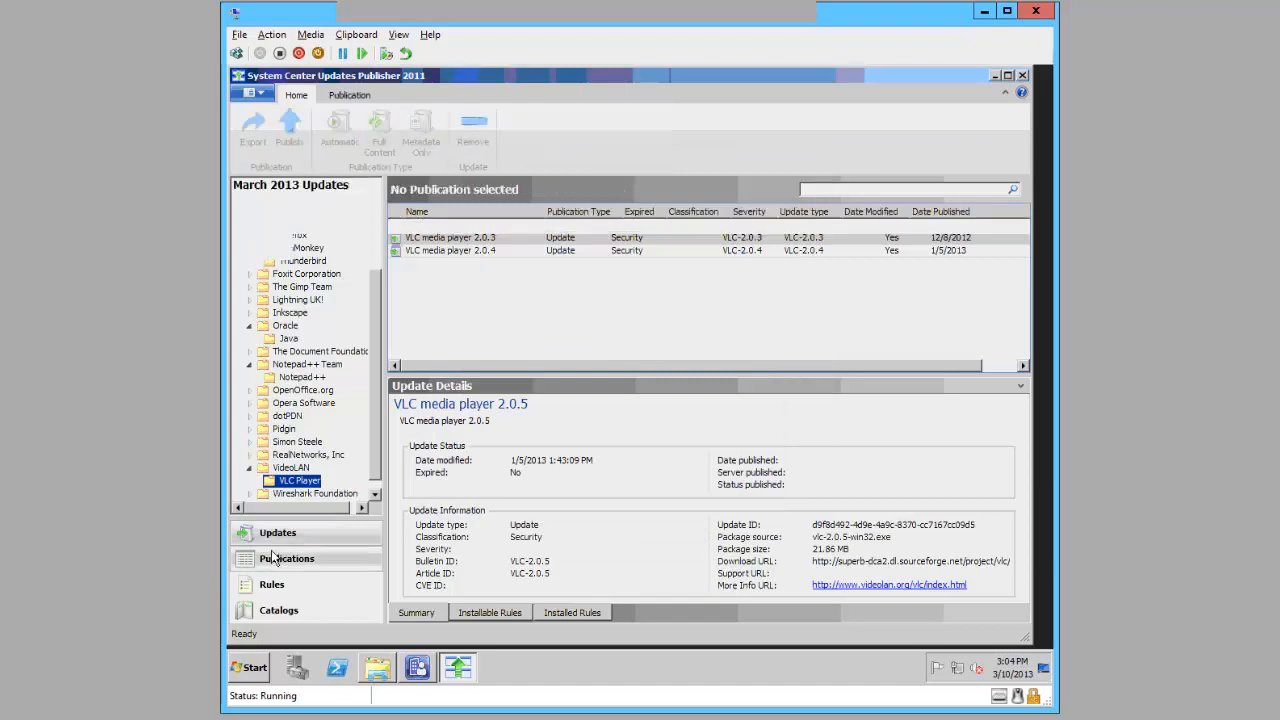
{"action": "left_click", "coordinate": [270, 186]}
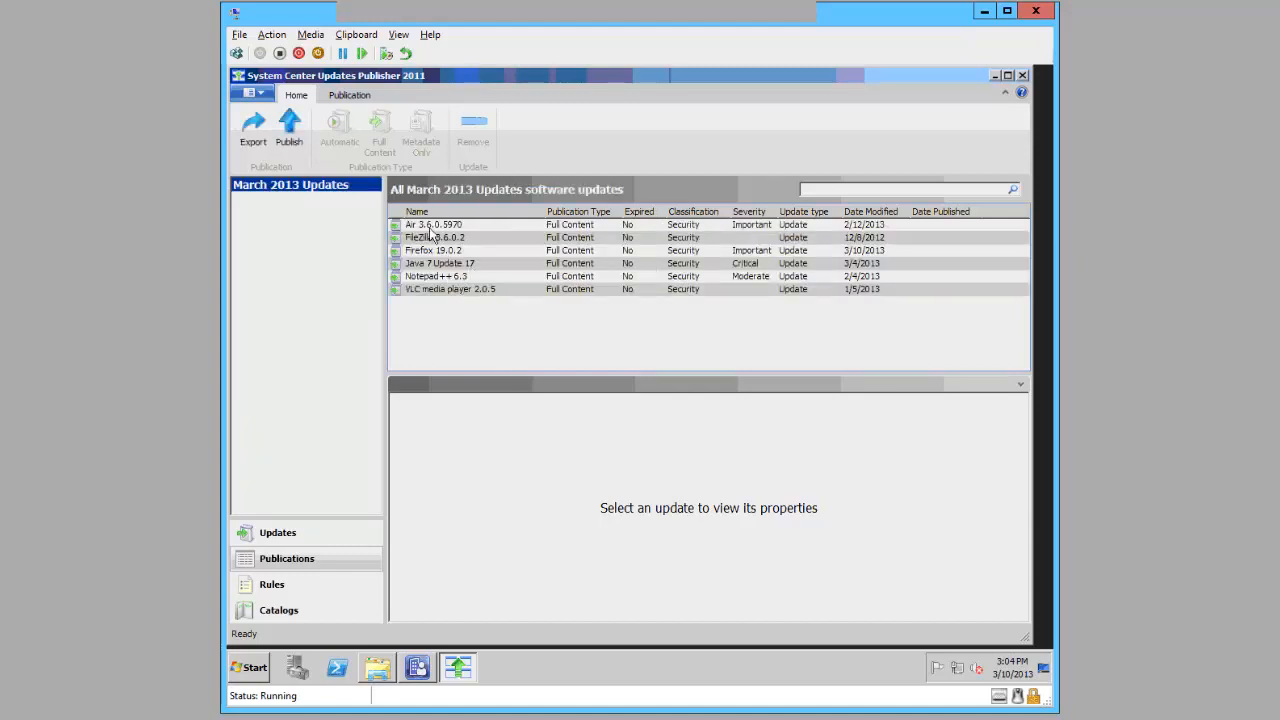
{"action": "left_click", "coordinate": [288, 124]}
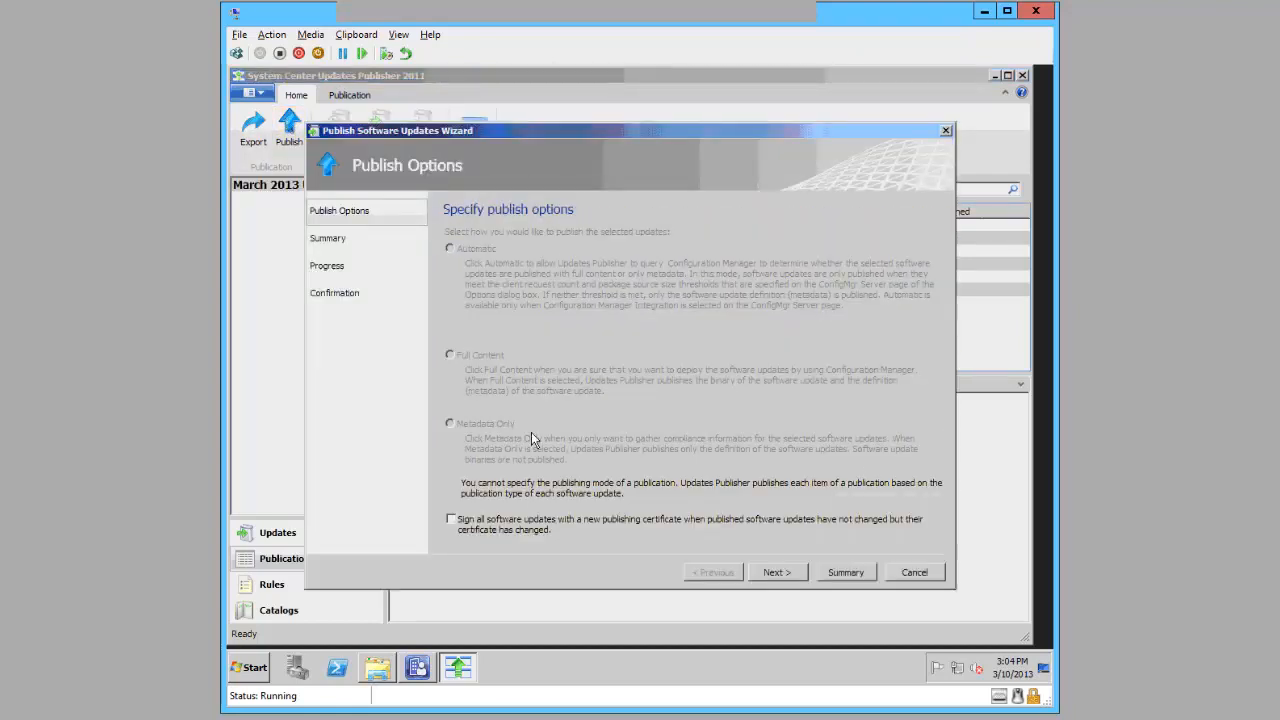
{"action": "left_click_drag", "start_coordinate": [555, 131], "coordinate": [630, 146]}
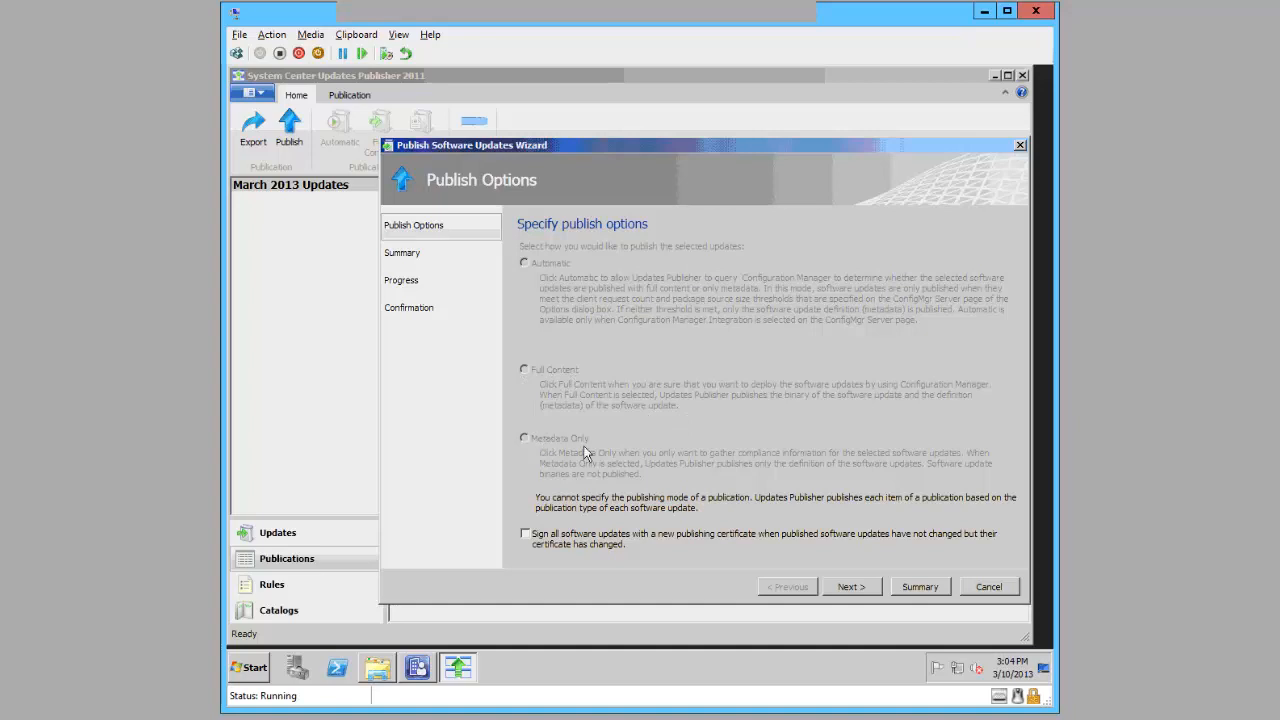
{"action": "left_click", "coordinate": [851, 588]}
{"action": "left_click", "coordinate": [849, 586]}
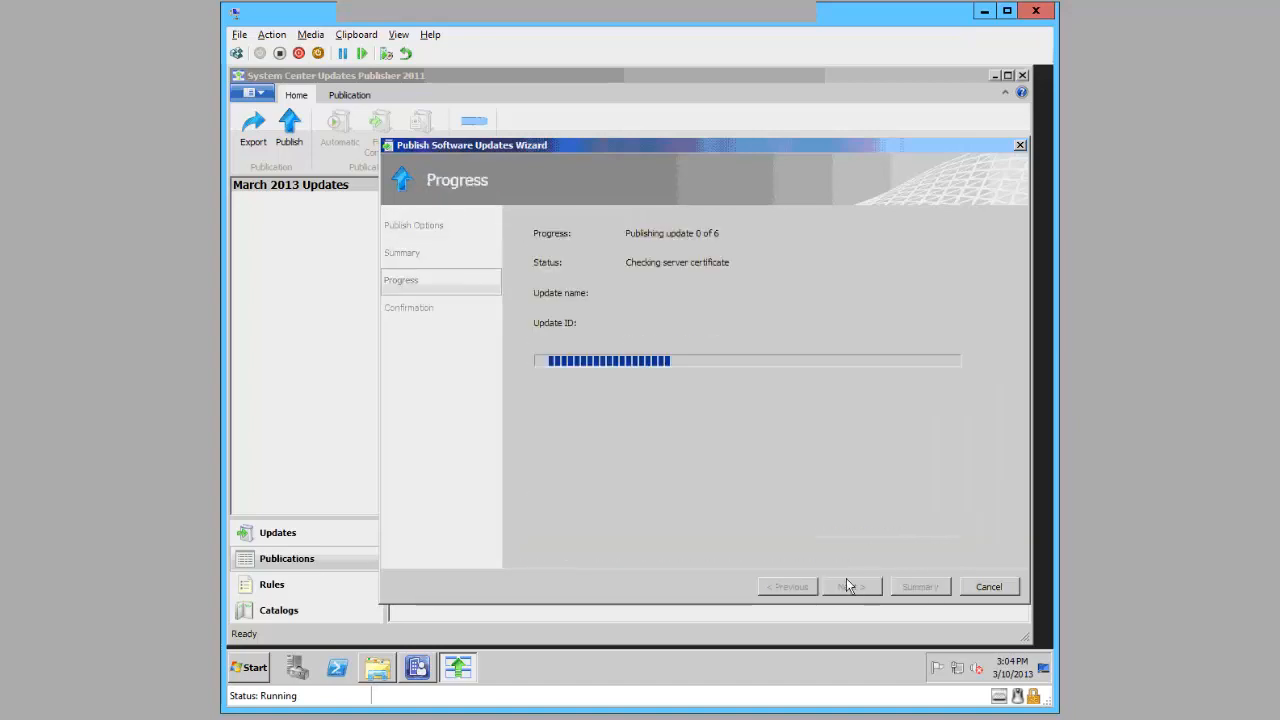
- Accept the Firefox Setup 19.0.2.exe content, and accept AdobeAIRInstaller.exe with content from Adobe Systems Incorporated always accepted
{"action": "left_click_drag", "start_coordinate": [543, 228], "coordinate": [643, 92]}
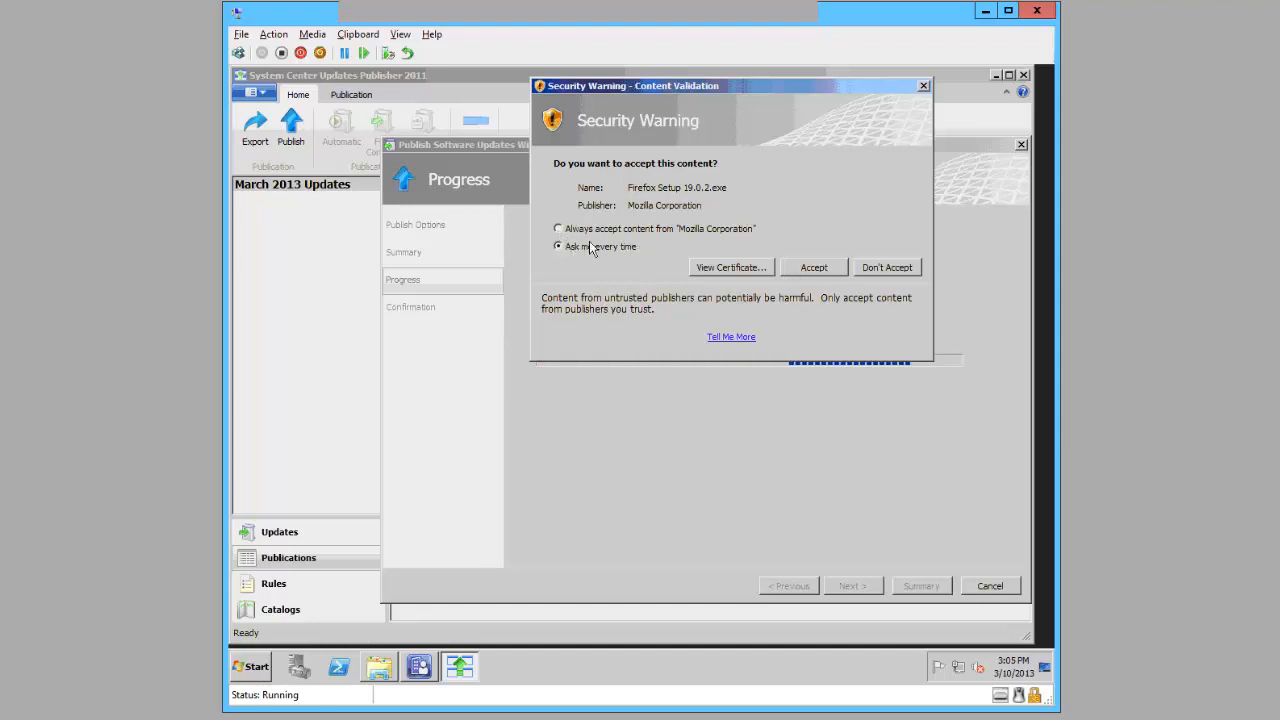
{"action": "left_click", "coordinate": [559, 230]}
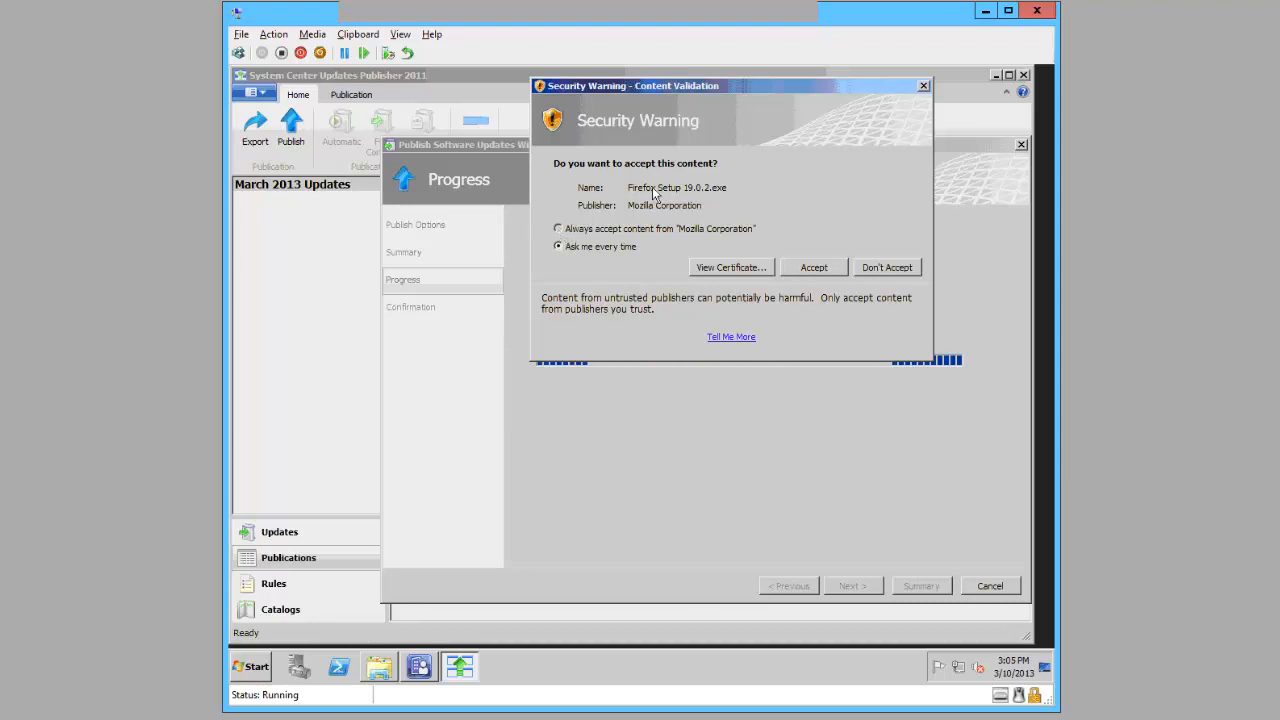
{"action": "left_click", "coordinate": [815, 269]}
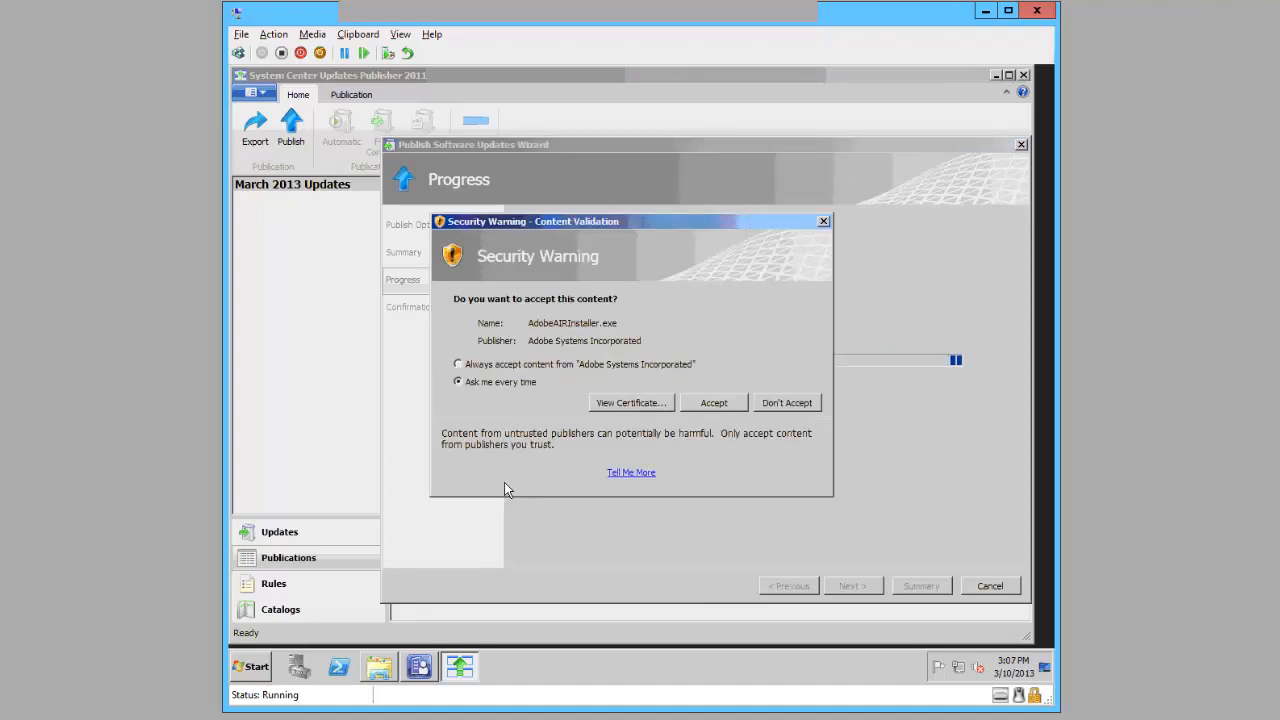
{"action": "left_click", "coordinate": [459, 365]}
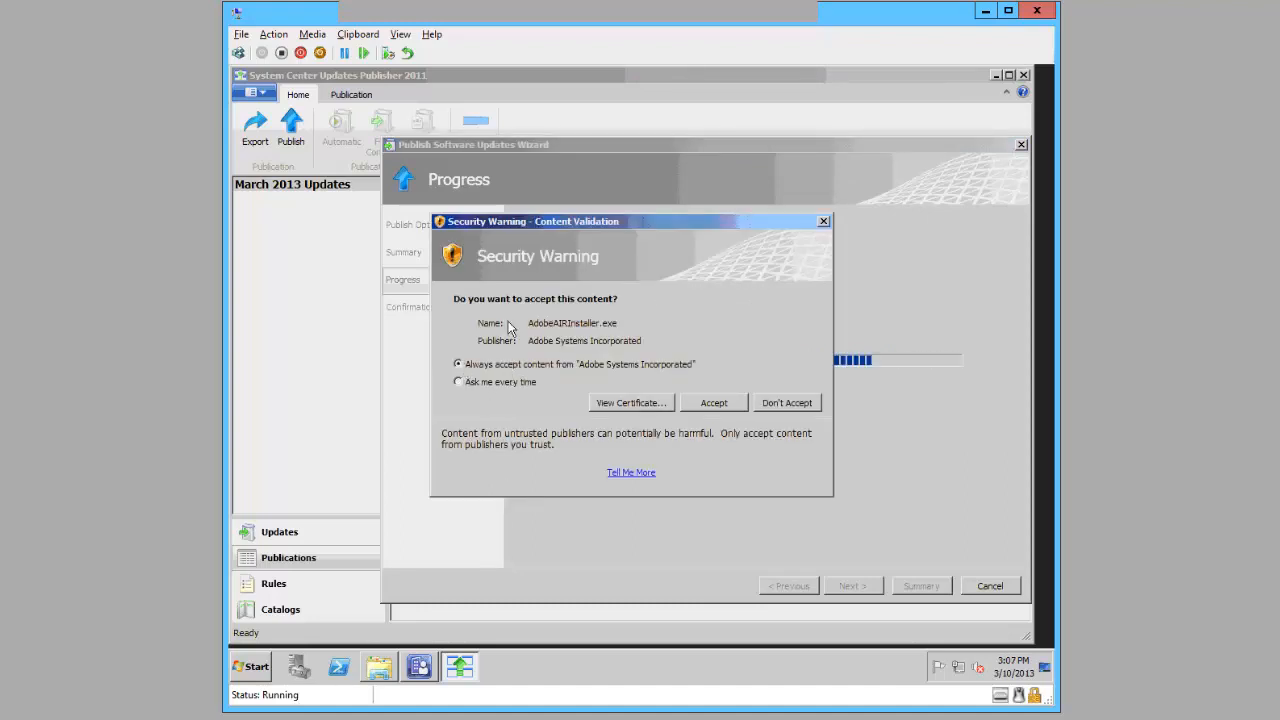
{"action": "left_click", "coordinate": [707, 405]}
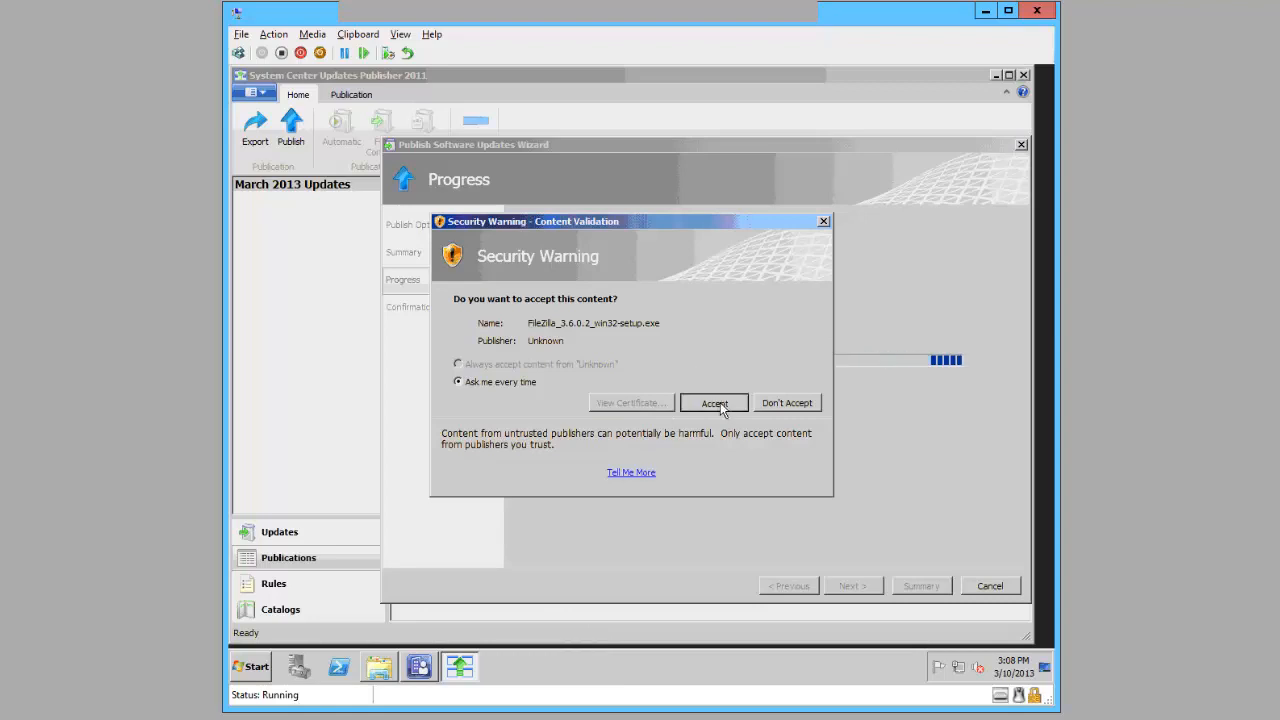
- Accept the FileZilla, Notepad++ and VLC installer content from unknown publishers and close the completed publishing wizard
{"action": "left_click", "coordinate": [714, 402]}
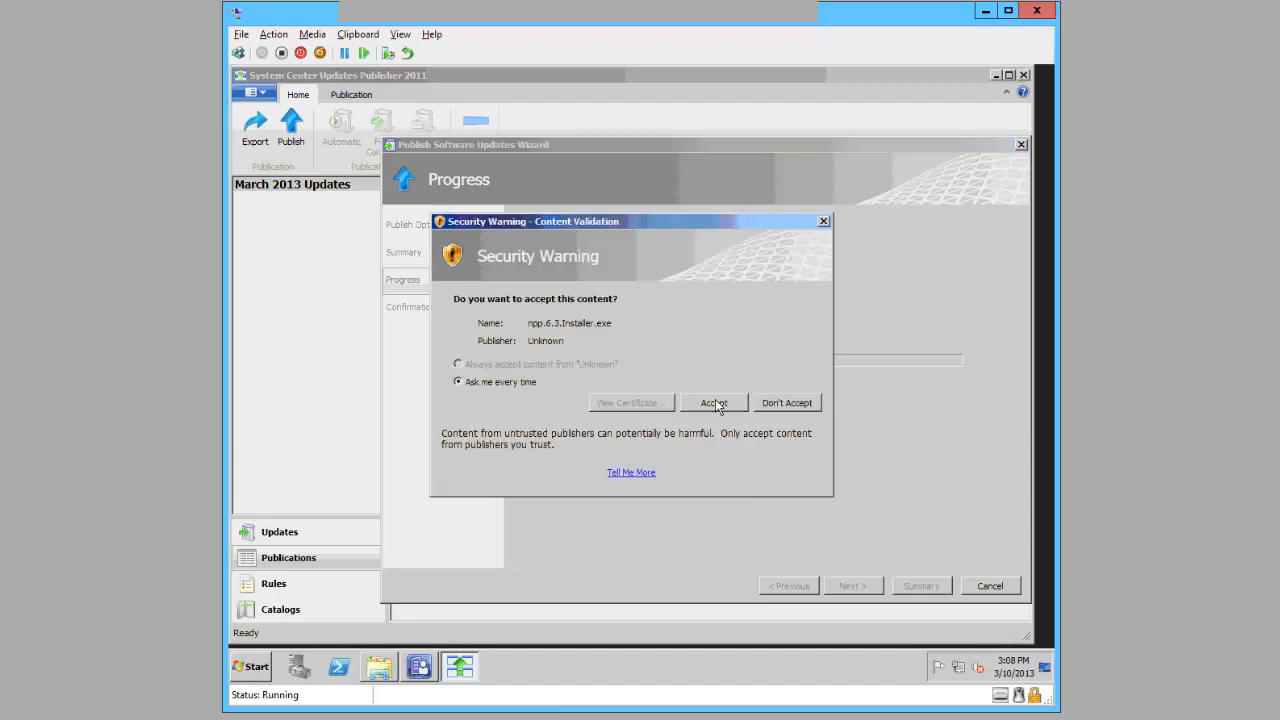
{"action": "left_click", "coordinate": [715, 401]}
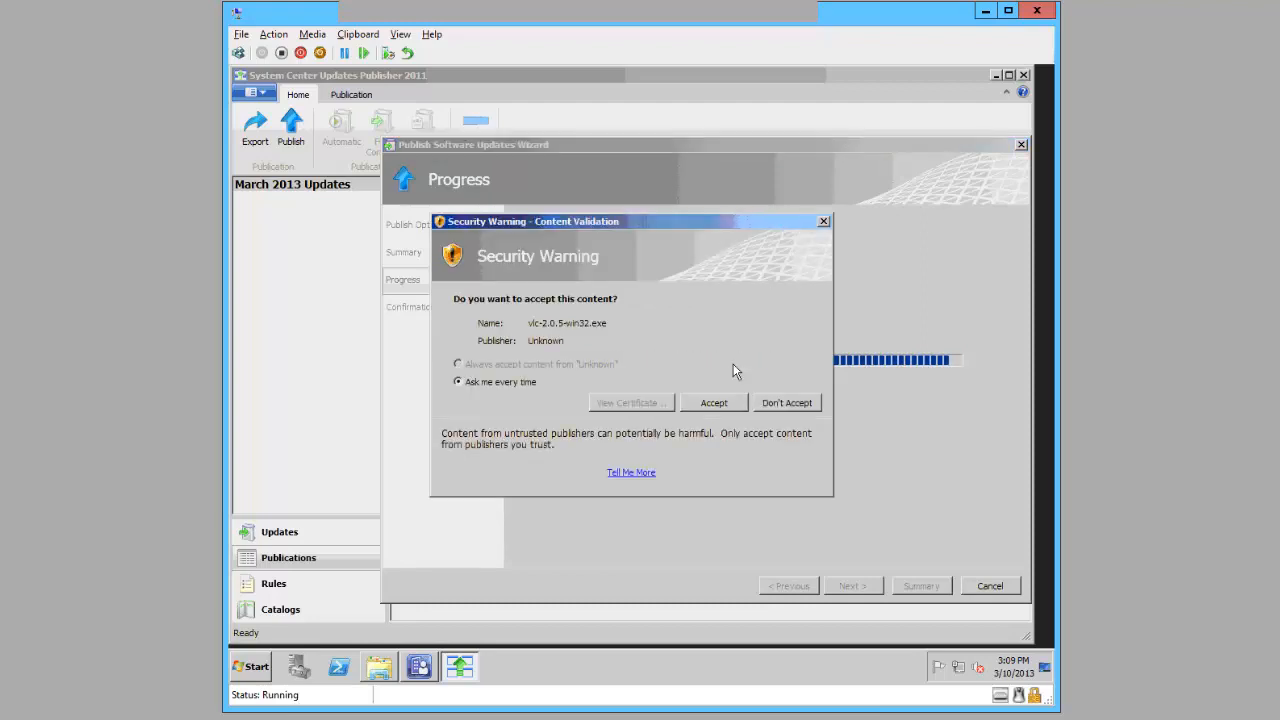
{"action": "left_click", "coordinate": [712, 402]}
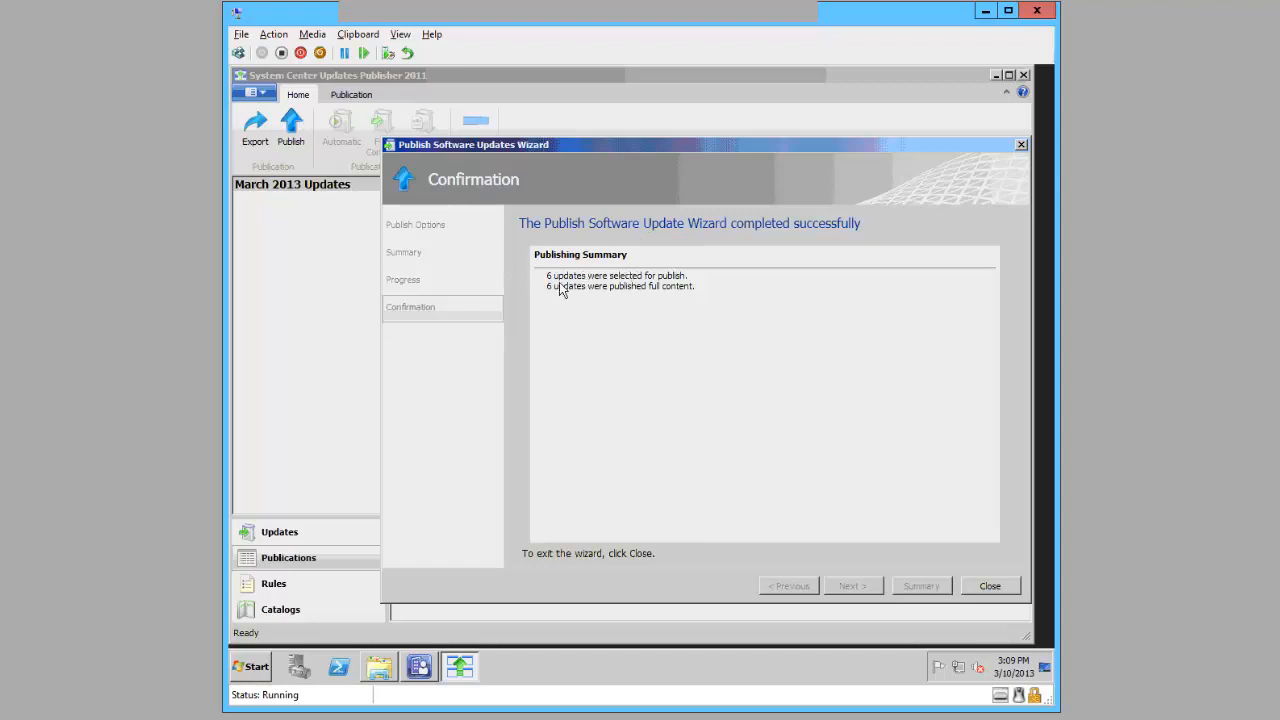
{"action": "left_click", "coordinate": [991, 588]}
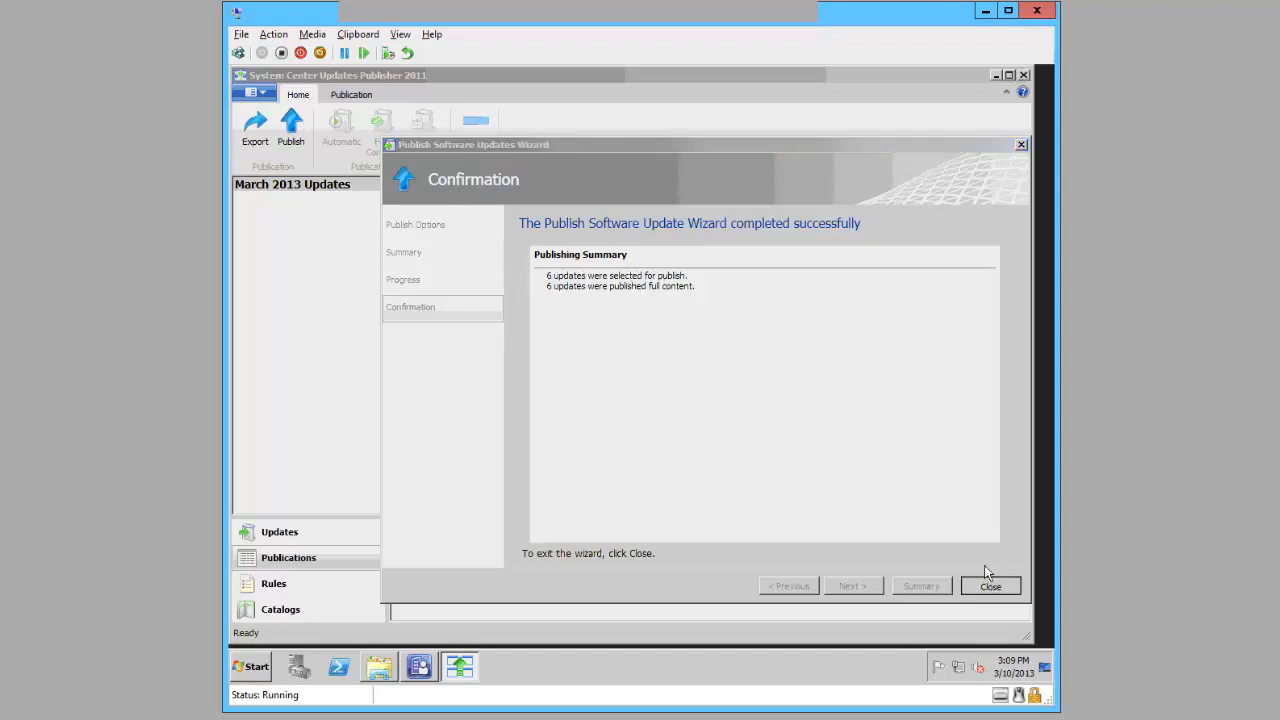
- Switch to the Configuration Manager console and run a site-wide software updates synchronization from All Software Updates in the Software Library
{"action": "left_click", "coordinate": [995, 77]}
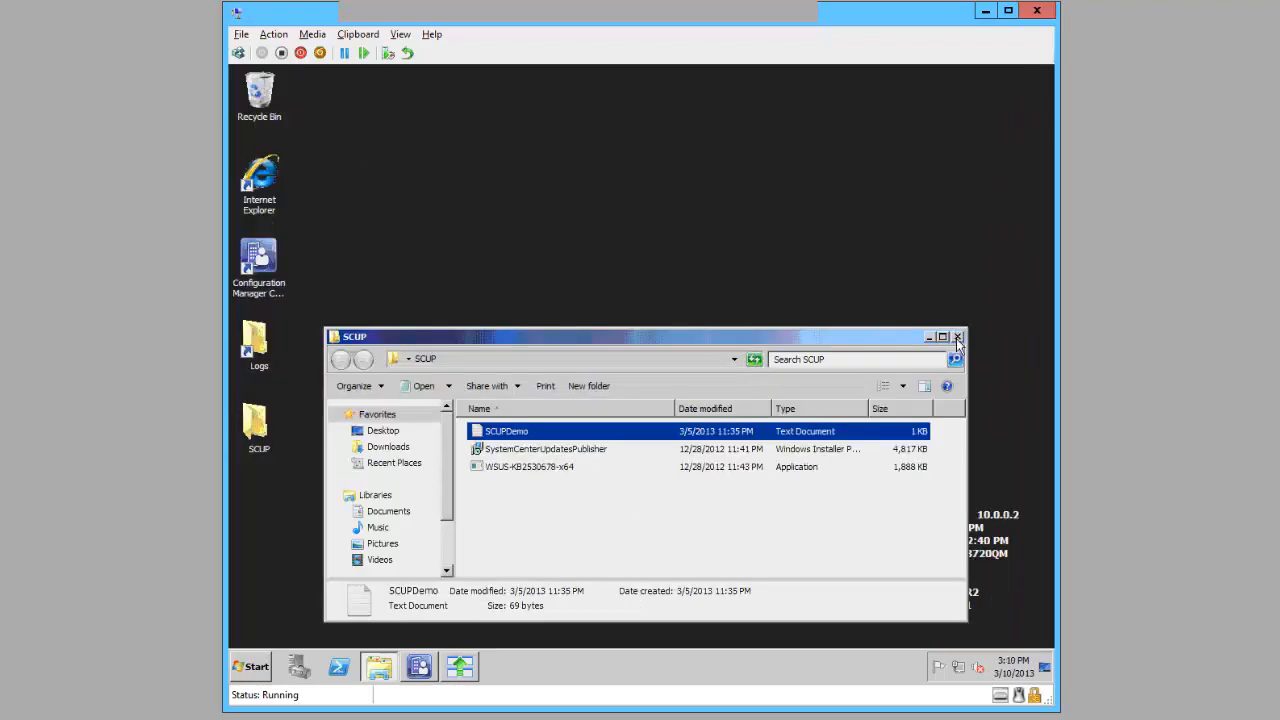
{"action": "left_click", "coordinate": [957, 337]}
{"action": "left_click", "coordinate": [424, 668]}
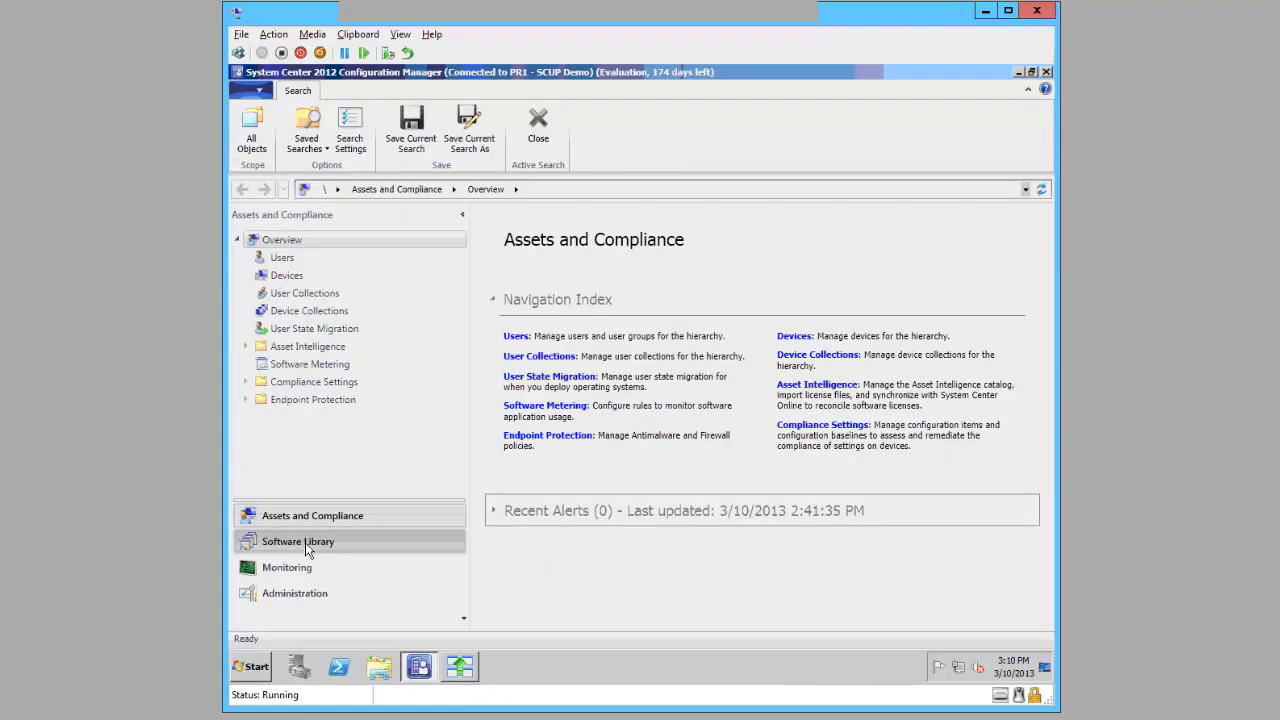
{"action": "left_click", "coordinate": [322, 543]}
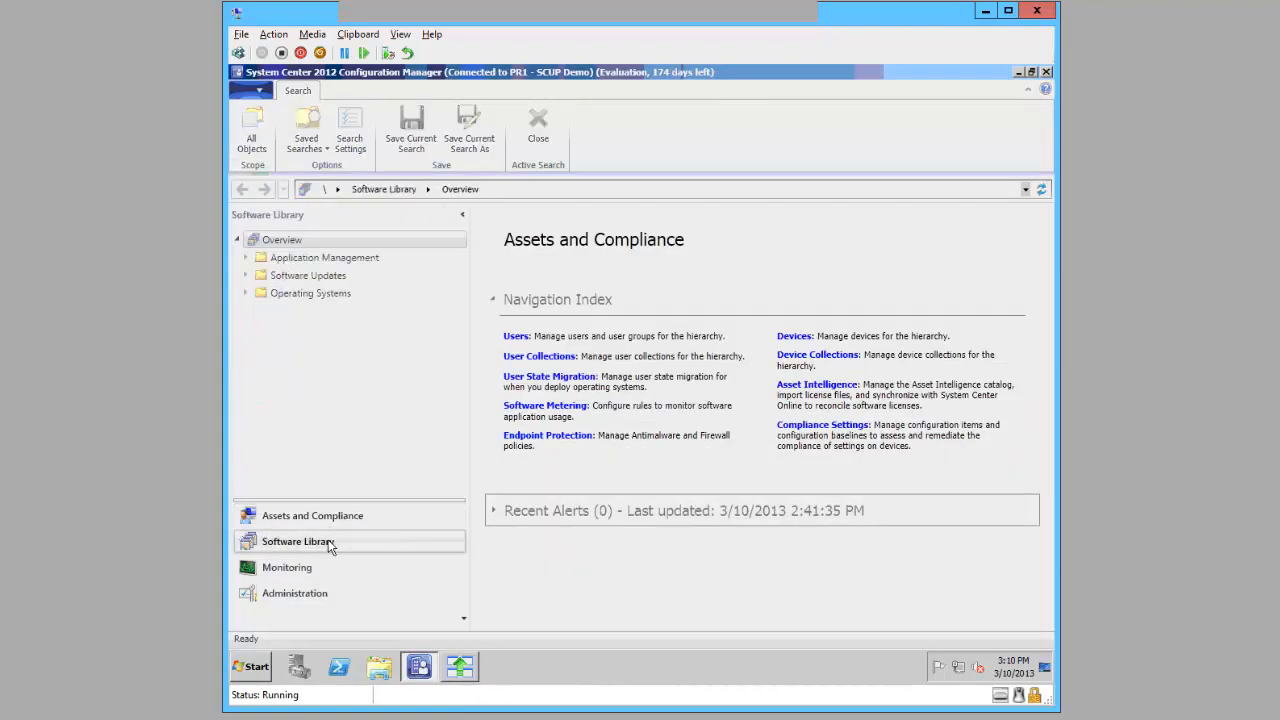
{"action": "left_click", "coordinate": [245, 275]}
{"action": "left_click", "coordinate": [289, 300]}
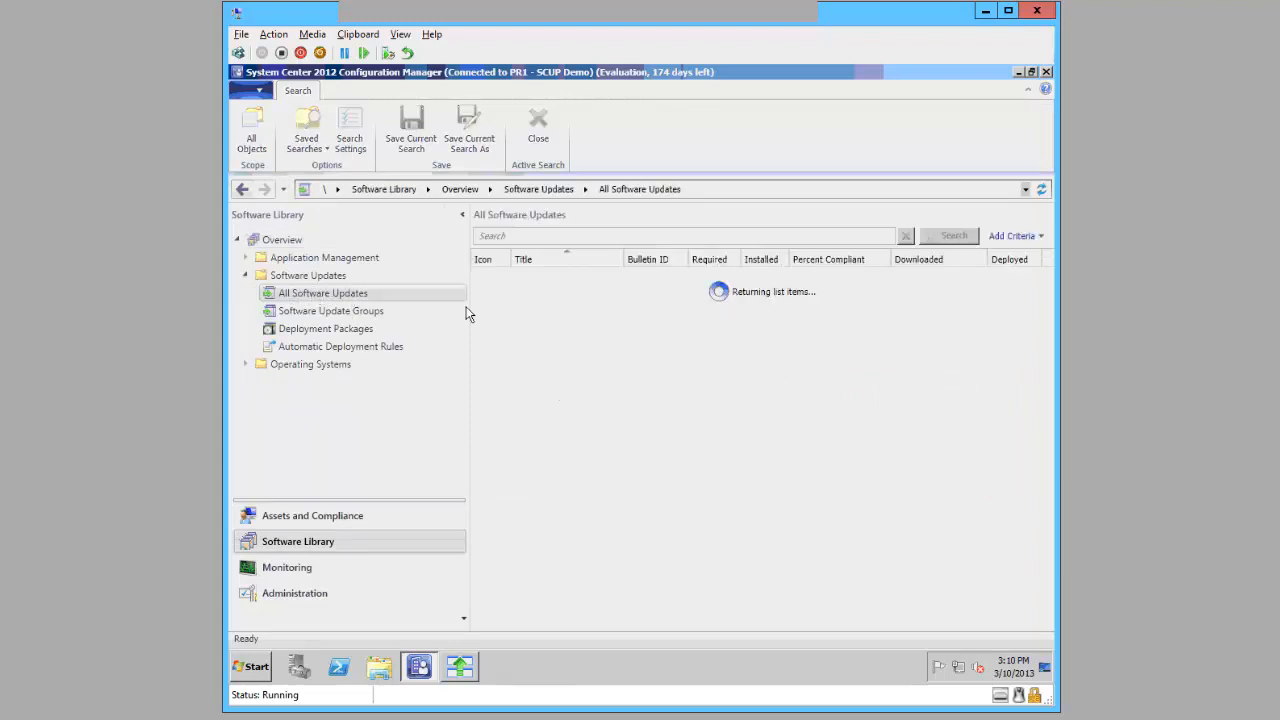
{"action": "left_click", "coordinate": [273, 124]}
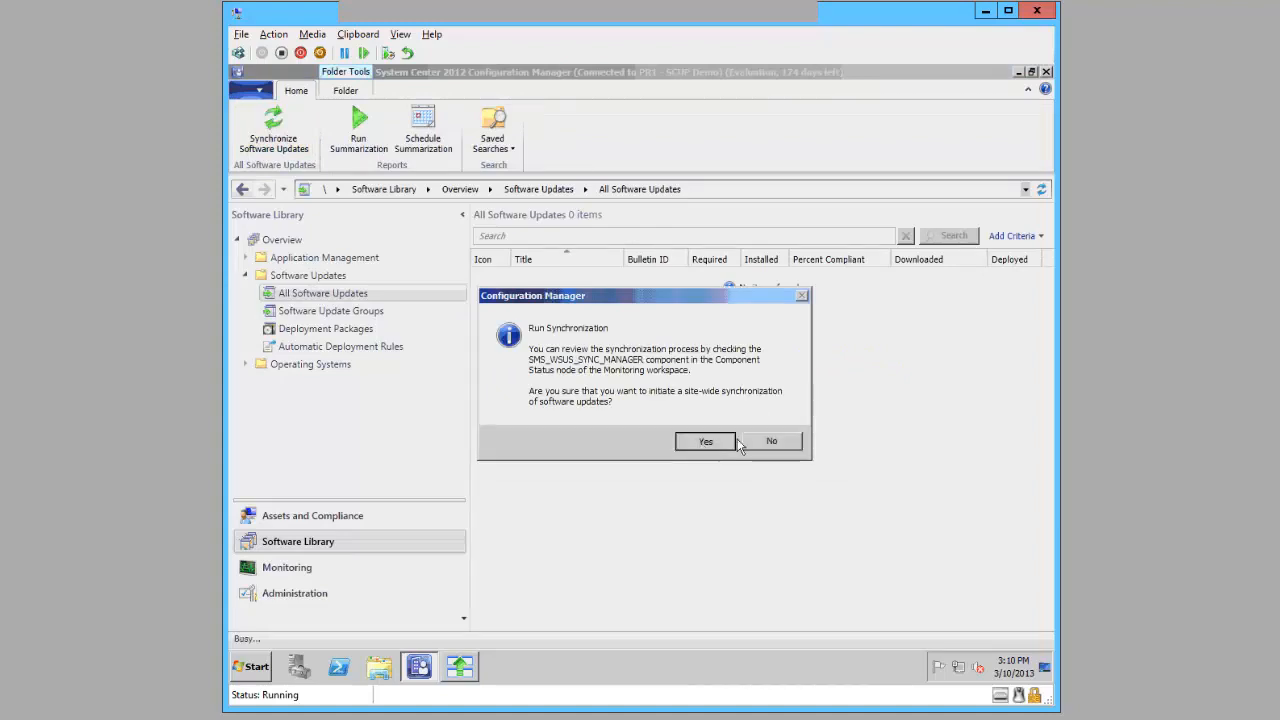
{"action": "left_click", "coordinate": [736, 441]}
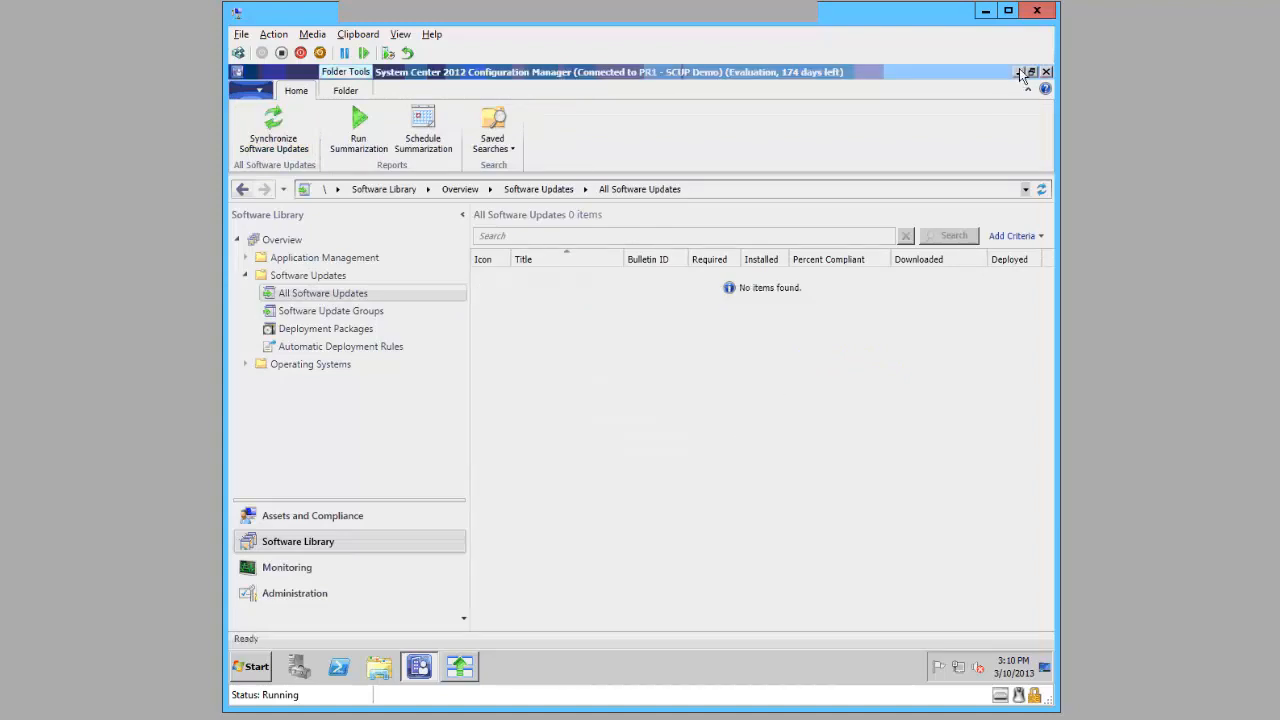
- Minimize the console and open wsyncmgr.log from the Configuration Manager Logs folder to follow the synchronization
{"action": "left_click", "coordinate": [1020, 72]}
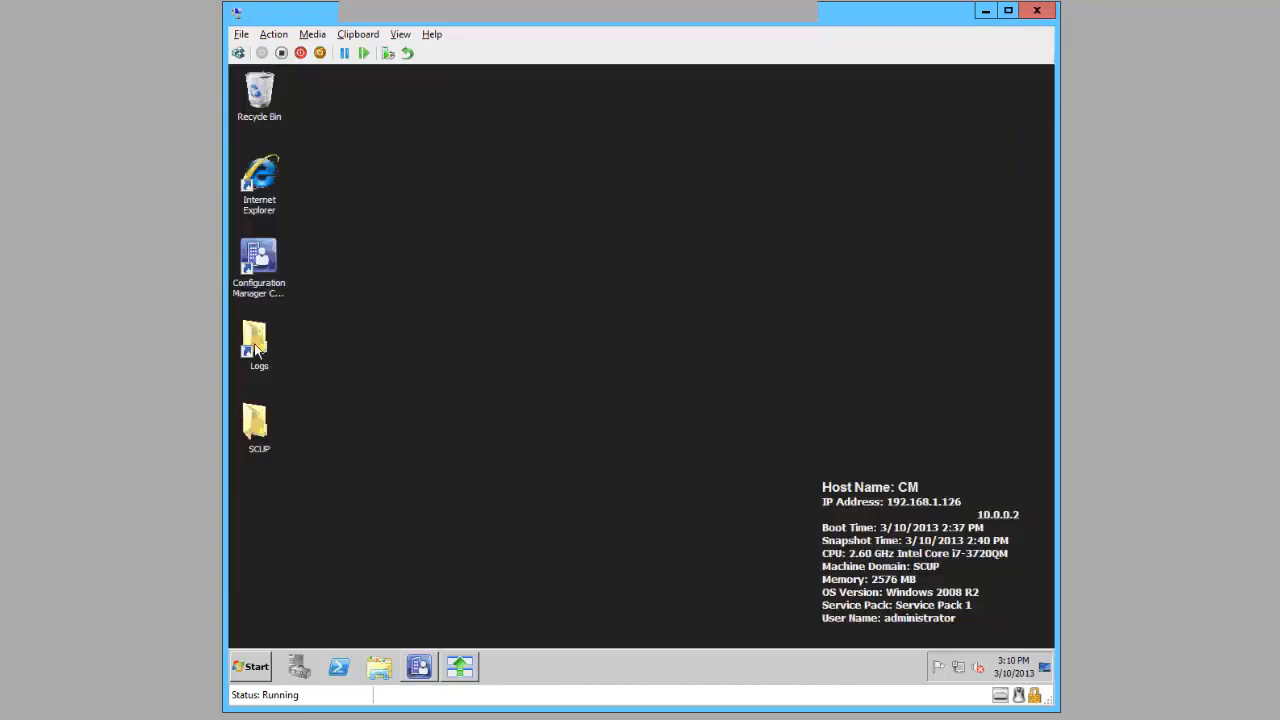
{"action": "left_click", "coordinate": [255, 347]}
{"action": "double_click", "coordinate": [255, 347]}
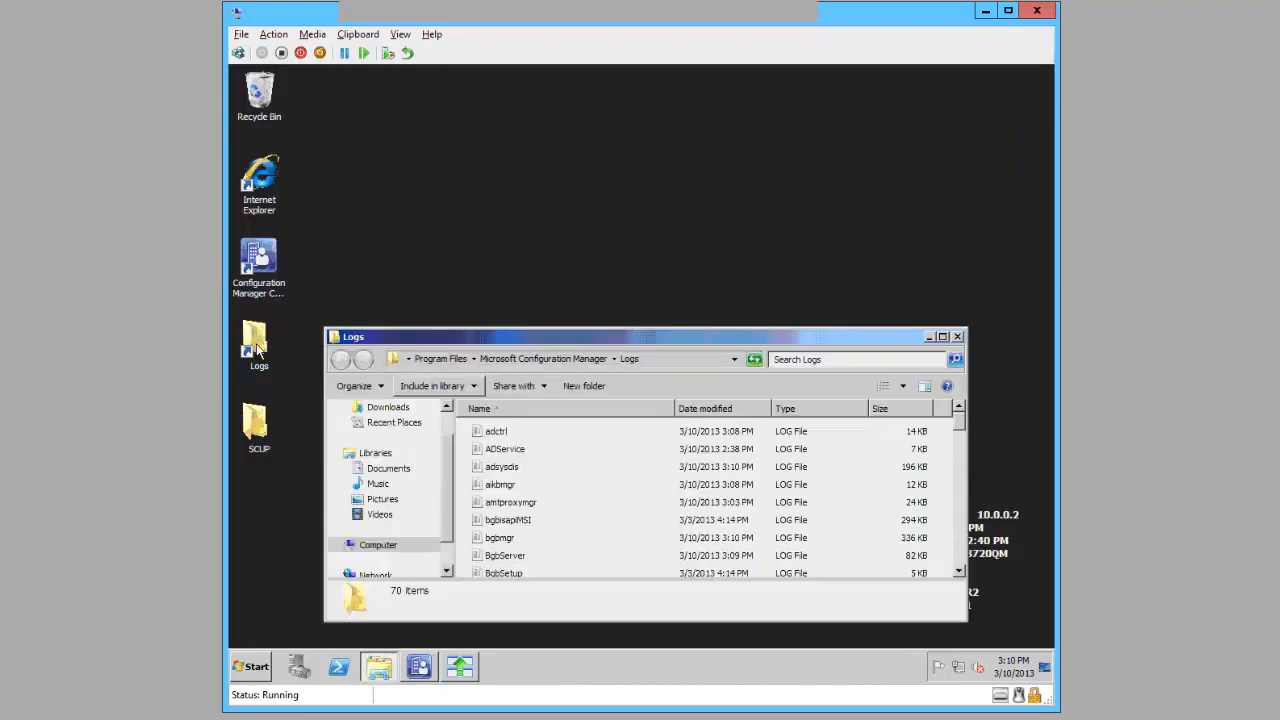
{"action": "scroll", "coordinate": [580, 513], "scroll_direction": "down", "scroll_amount": 13}
{"action": "scroll", "coordinate": [585, 510], "scroll_direction": "down", "scroll_amount": 7}
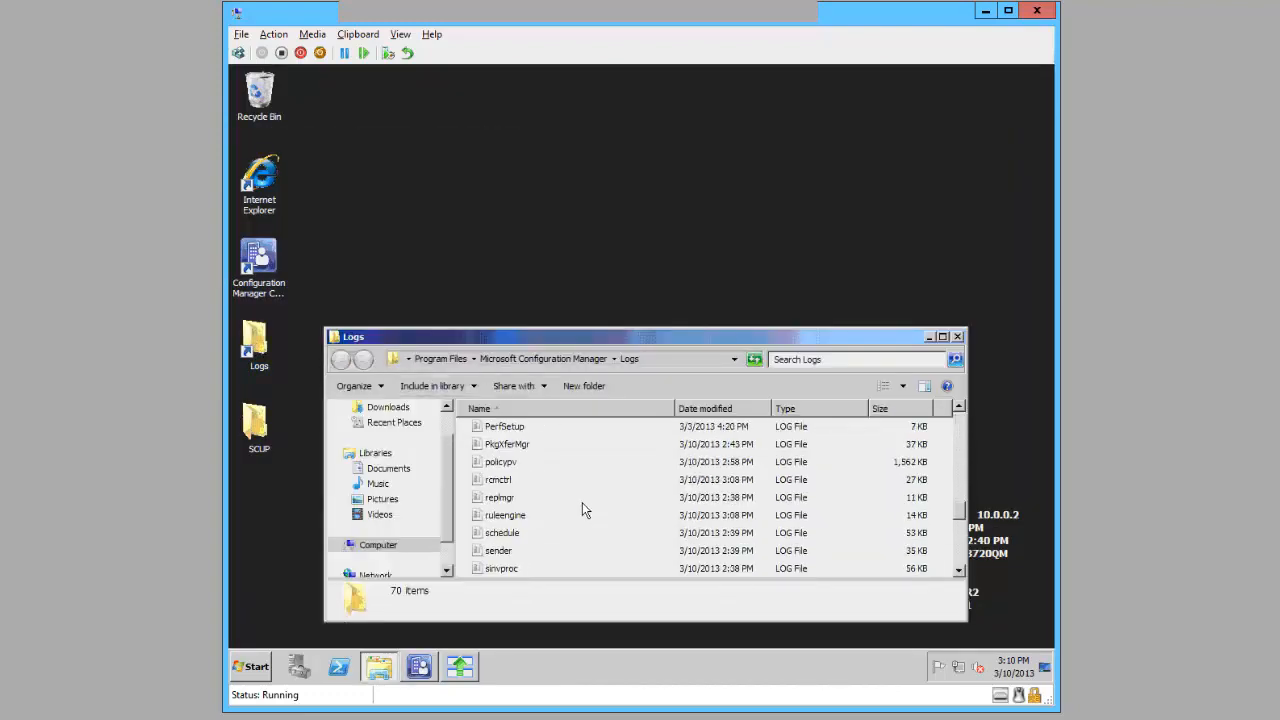
{"action": "left_click", "coordinate": [492, 572]}
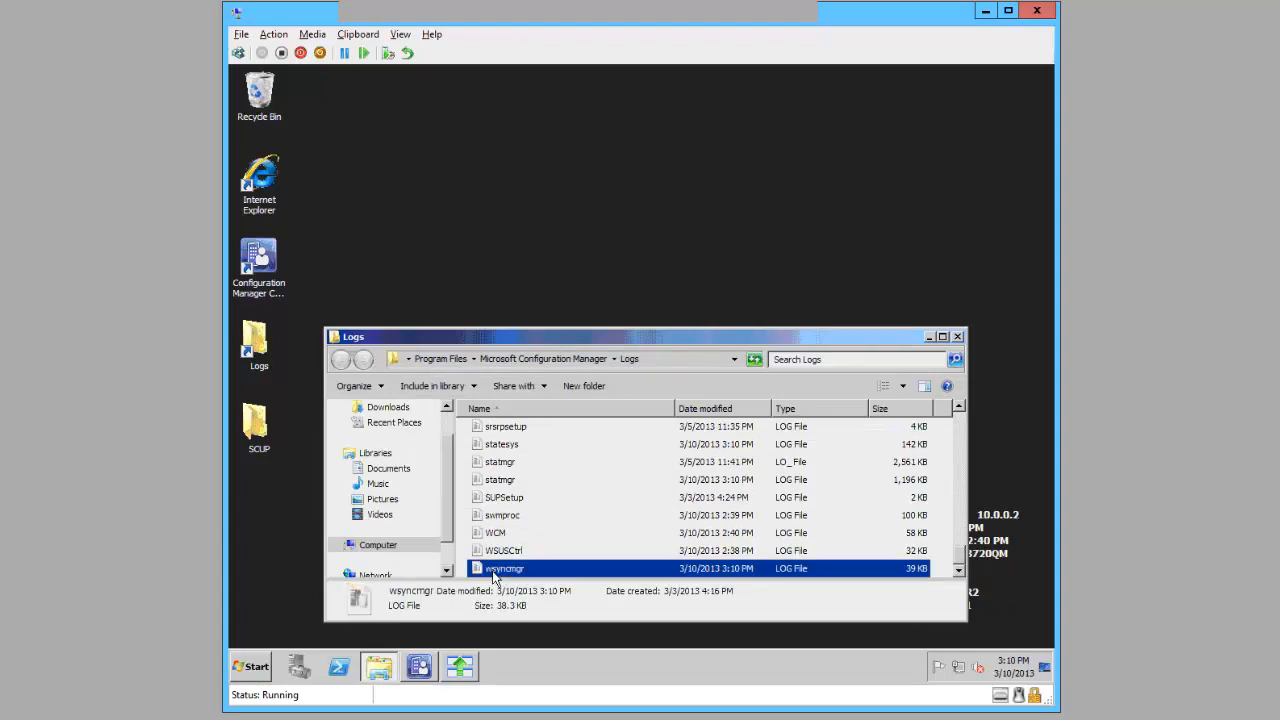
{"action": "double_click", "coordinate": [492, 570]}
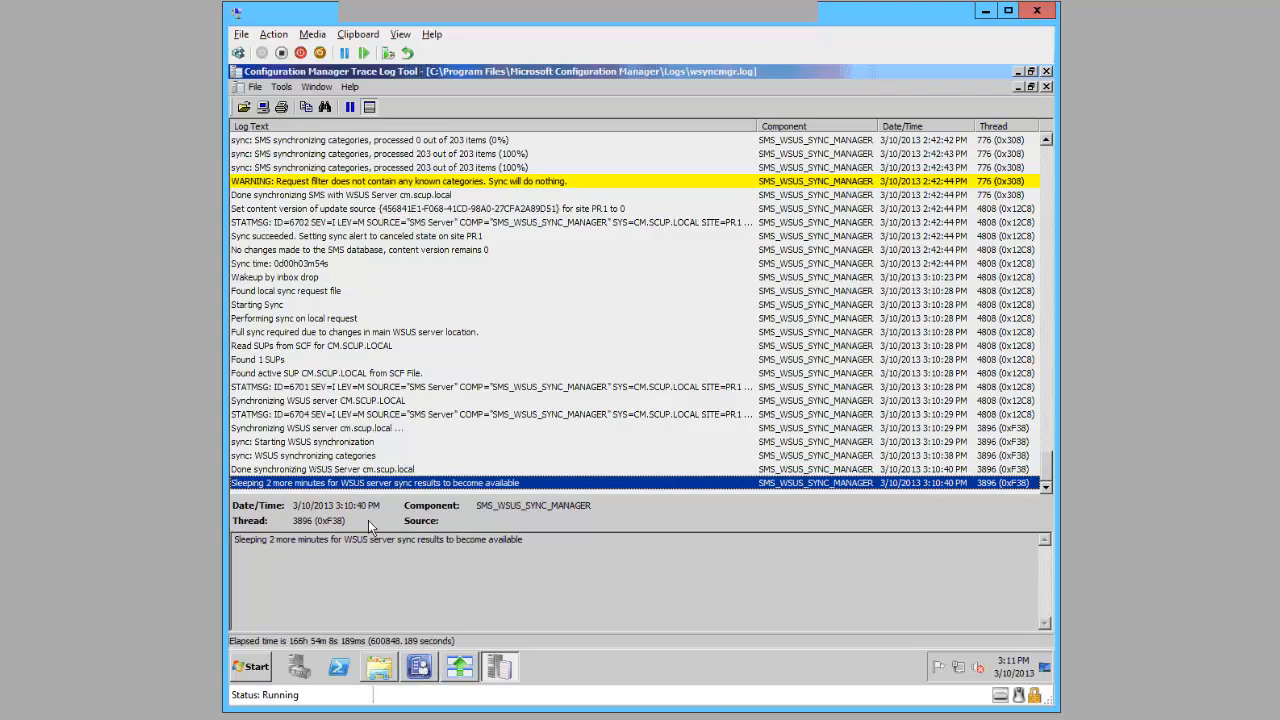
- Switch to the Configuration Manager console and open the Software Update Point component properties for site PR1 - SCUP Demo
{"action": "left_click", "coordinate": [301, 592]}
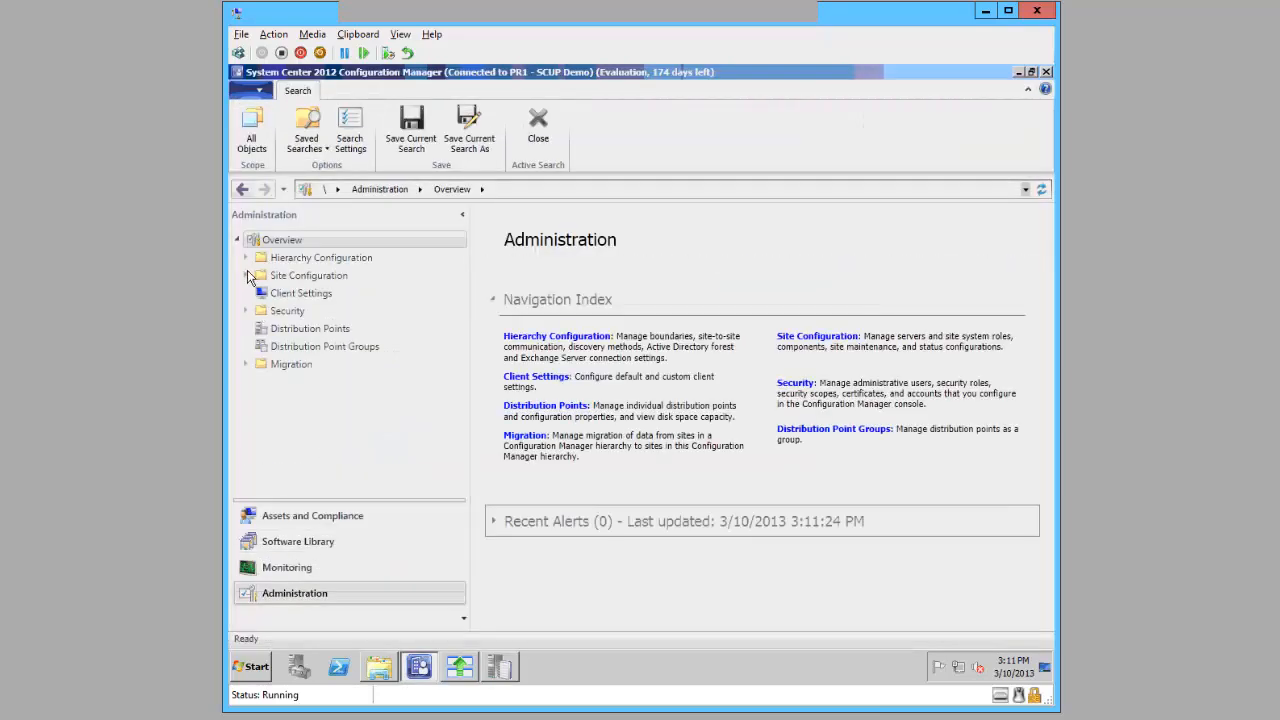
{"action": "left_click", "coordinate": [245, 275]}
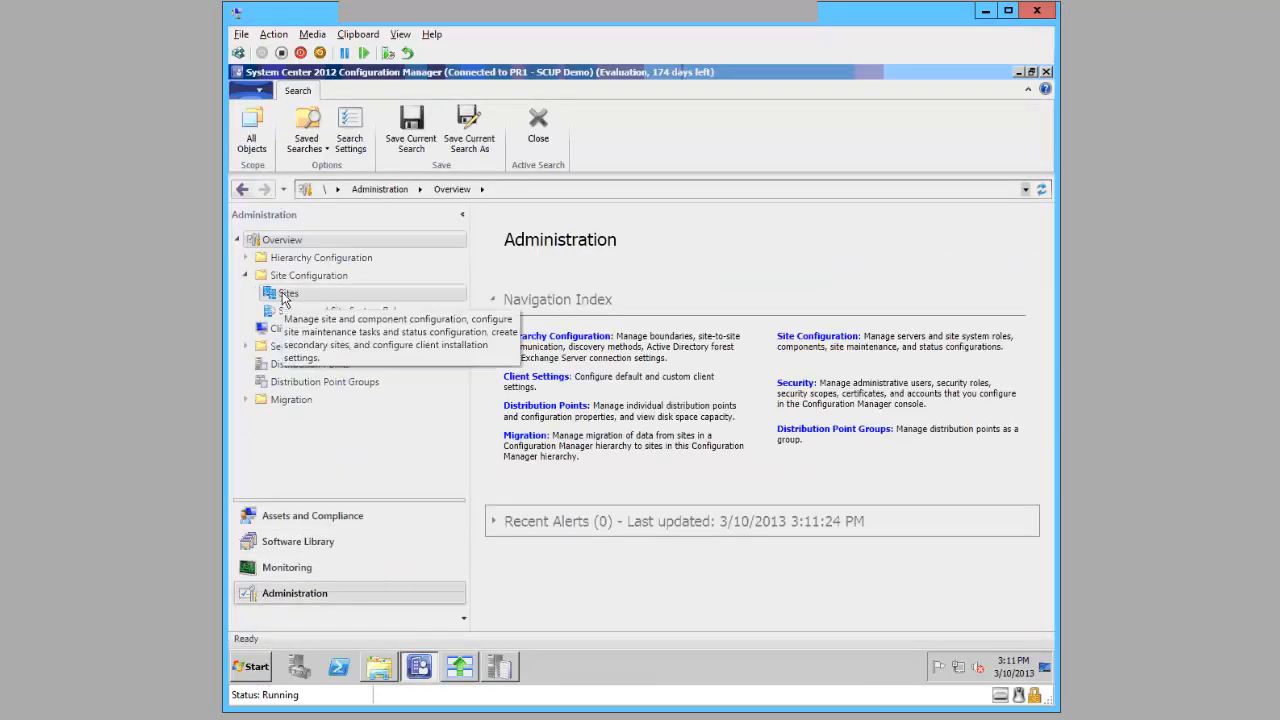
{"action": "left_click", "coordinate": [286, 295]}
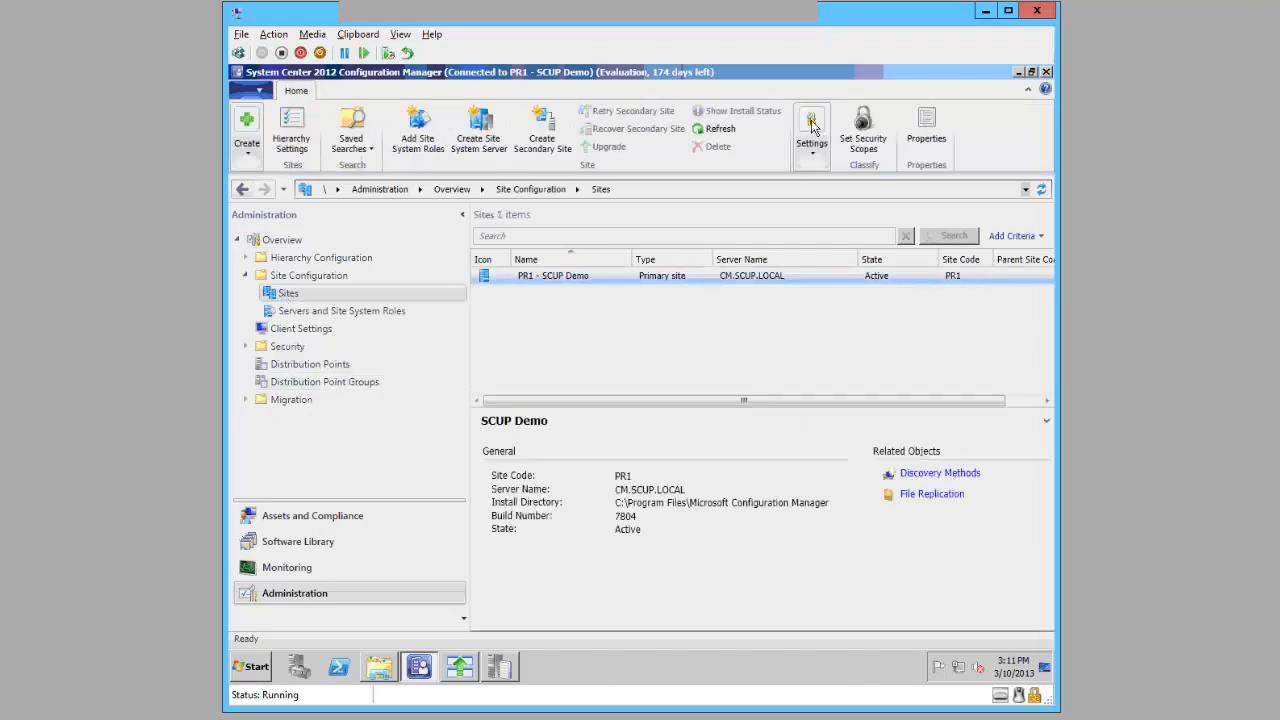
{"action": "left_click", "coordinate": [812, 125]}
{"action": "left_click", "coordinate": [828, 216]}
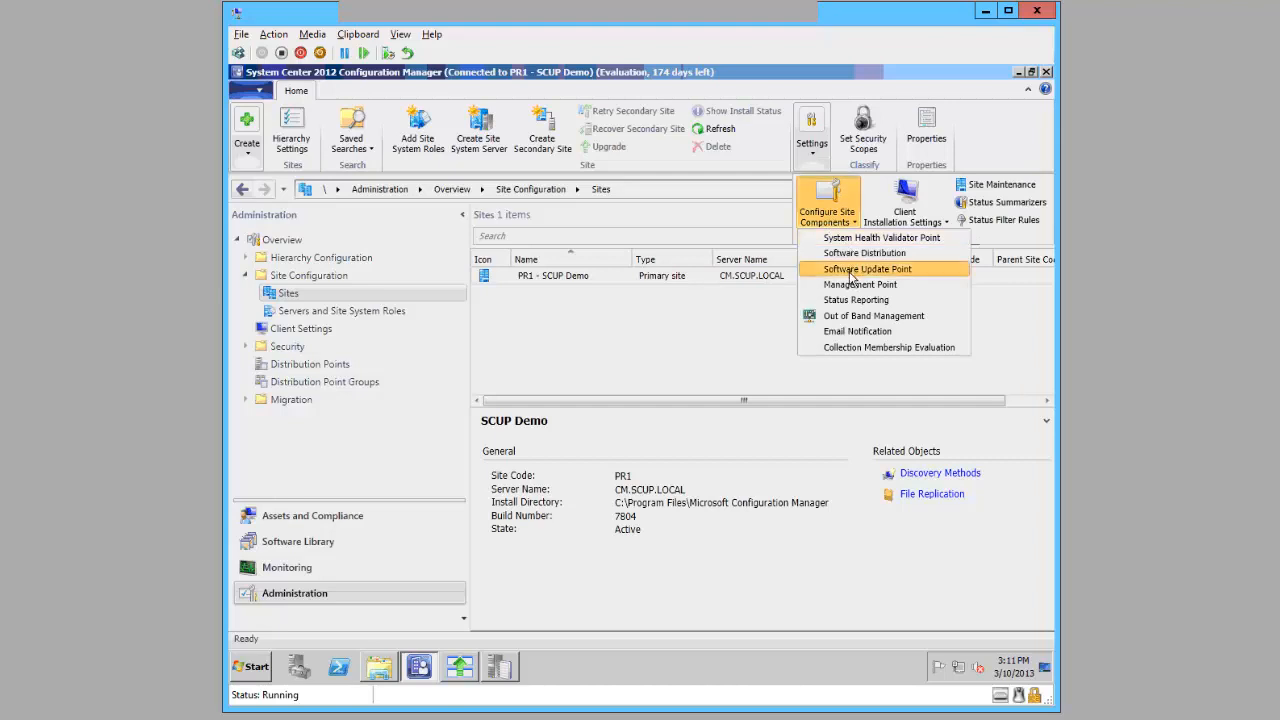
{"action": "left_click", "coordinate": [851, 270]}
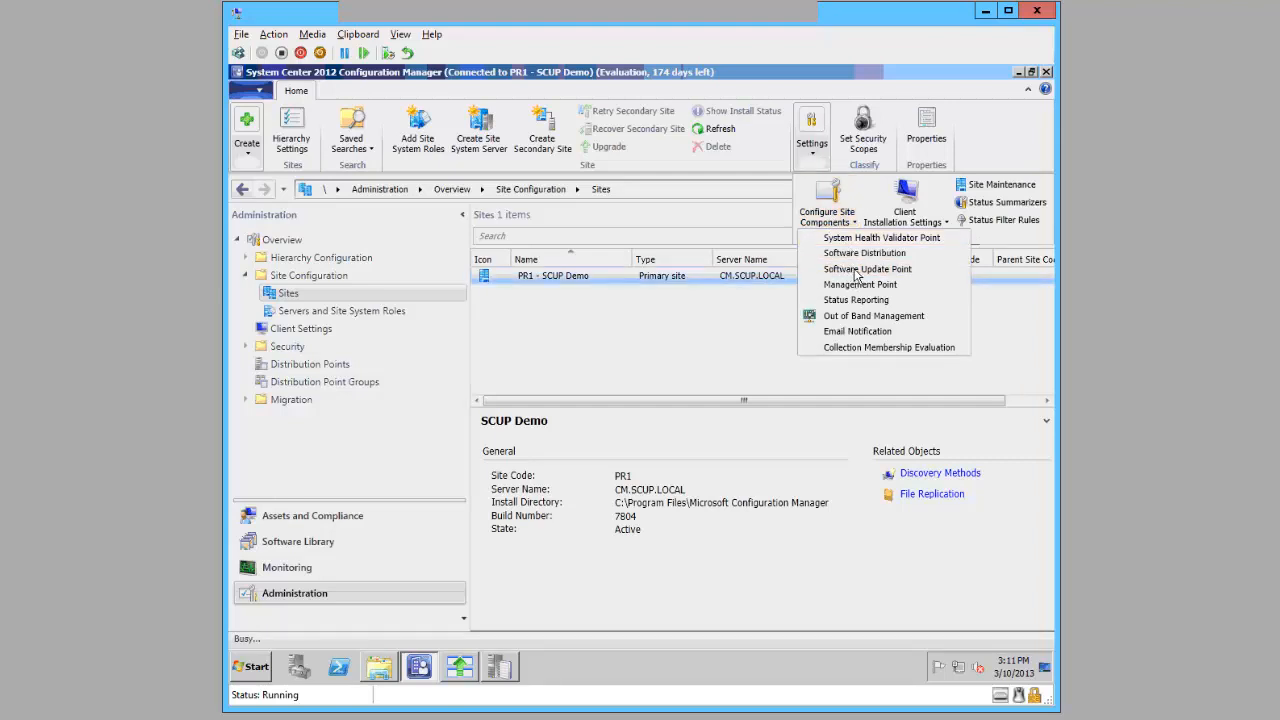
- Check which vendors the software update point's product list offers besides Microsoft and Local Publisher, and close the properties without changes
{"action": "left_click", "coordinate": [583, 139]}
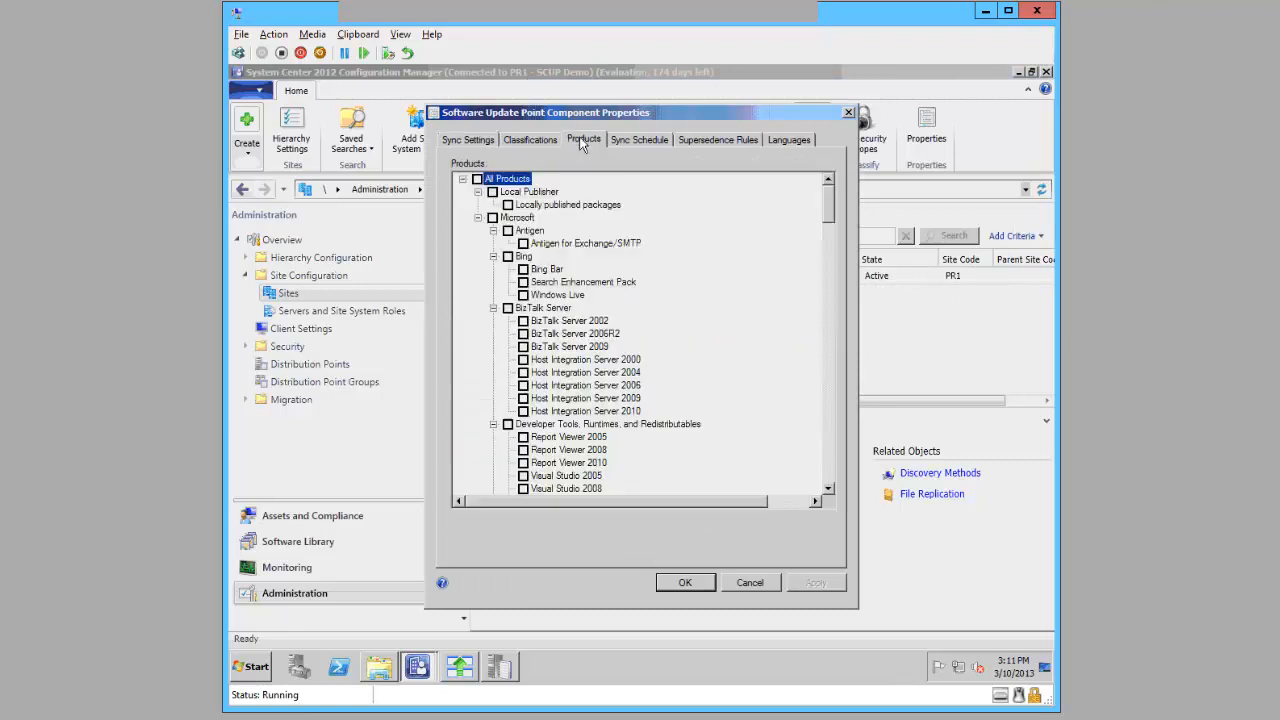
{"action": "left_click", "coordinate": [478, 217]}
{"action": "left_click", "coordinate": [478, 191]}
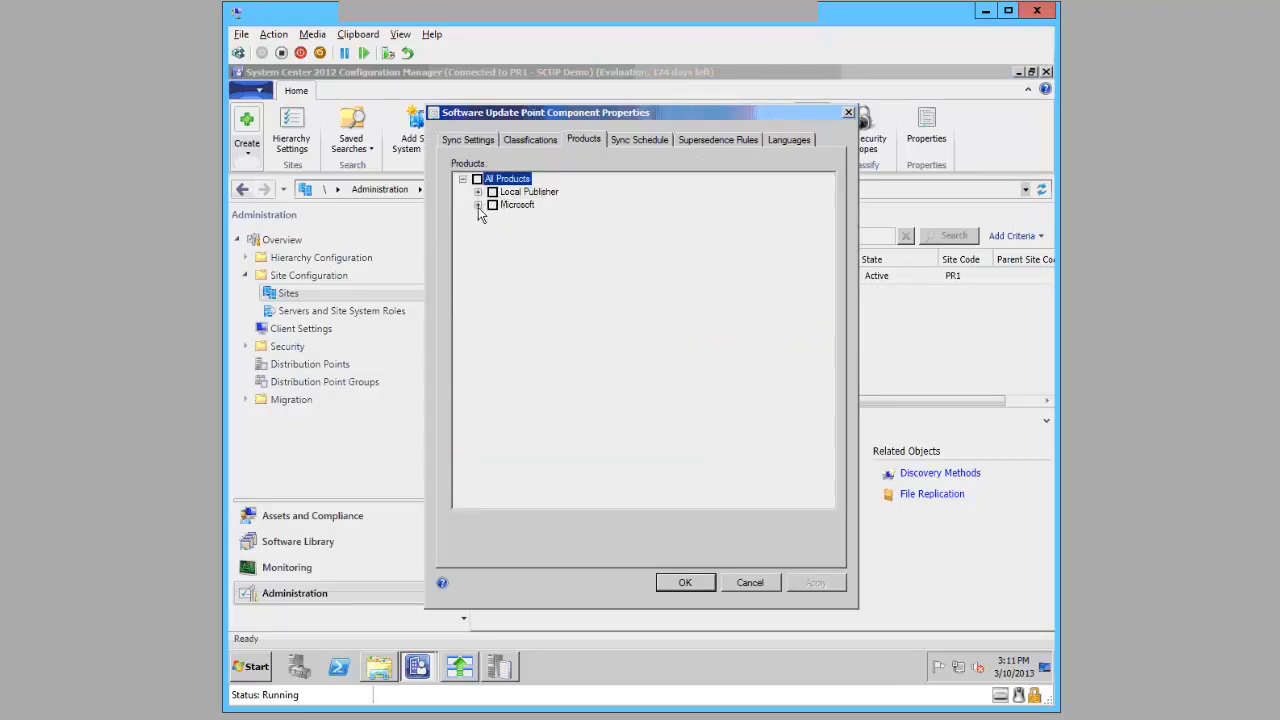
{"action": "left_click", "coordinate": [759, 584]}
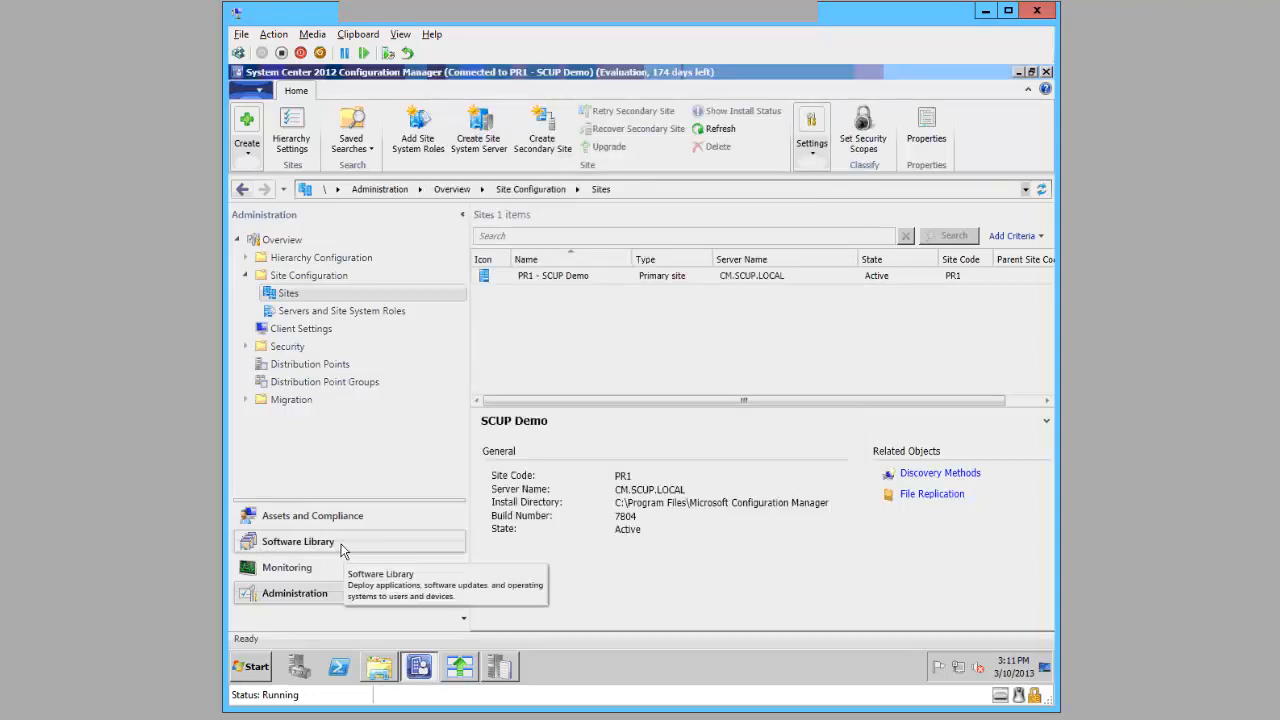
- Return to All Software Updates in the Software Library, and examine the latest entries of wsyncmgr.log in the trace log tool
{"action": "left_click", "coordinate": [336, 543]}
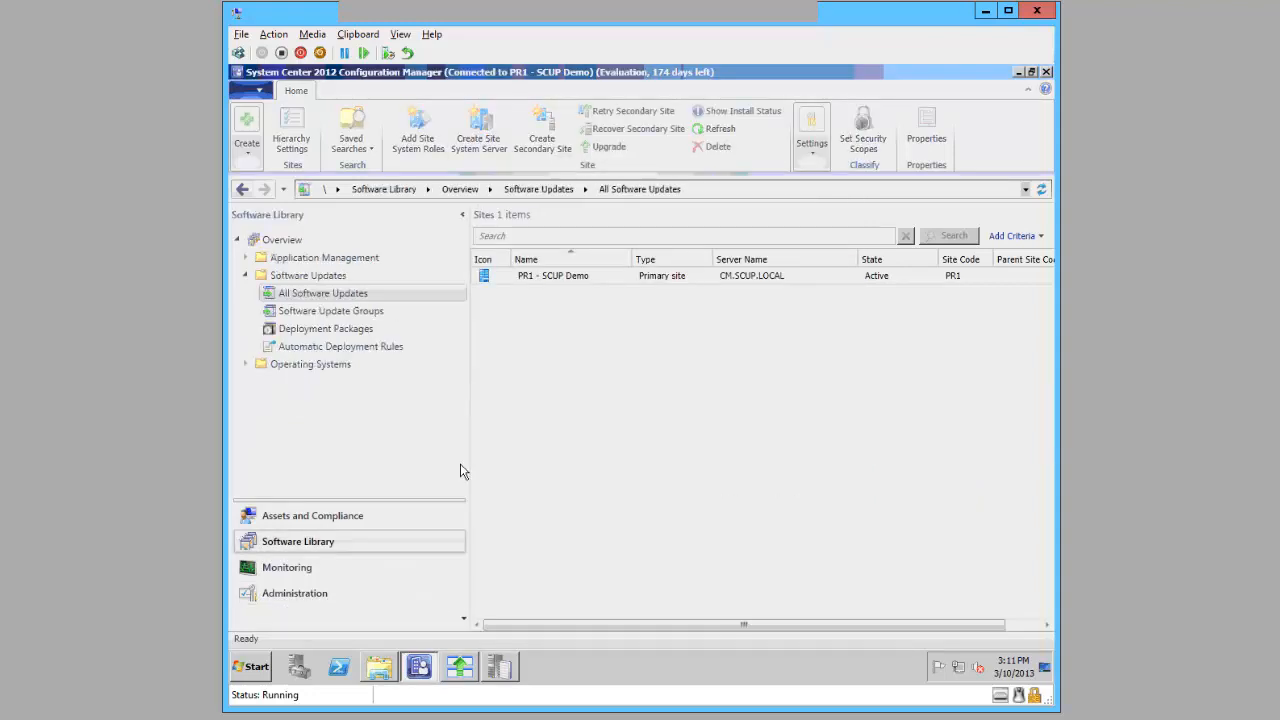
{"action": "left_click", "coordinate": [498, 668]}
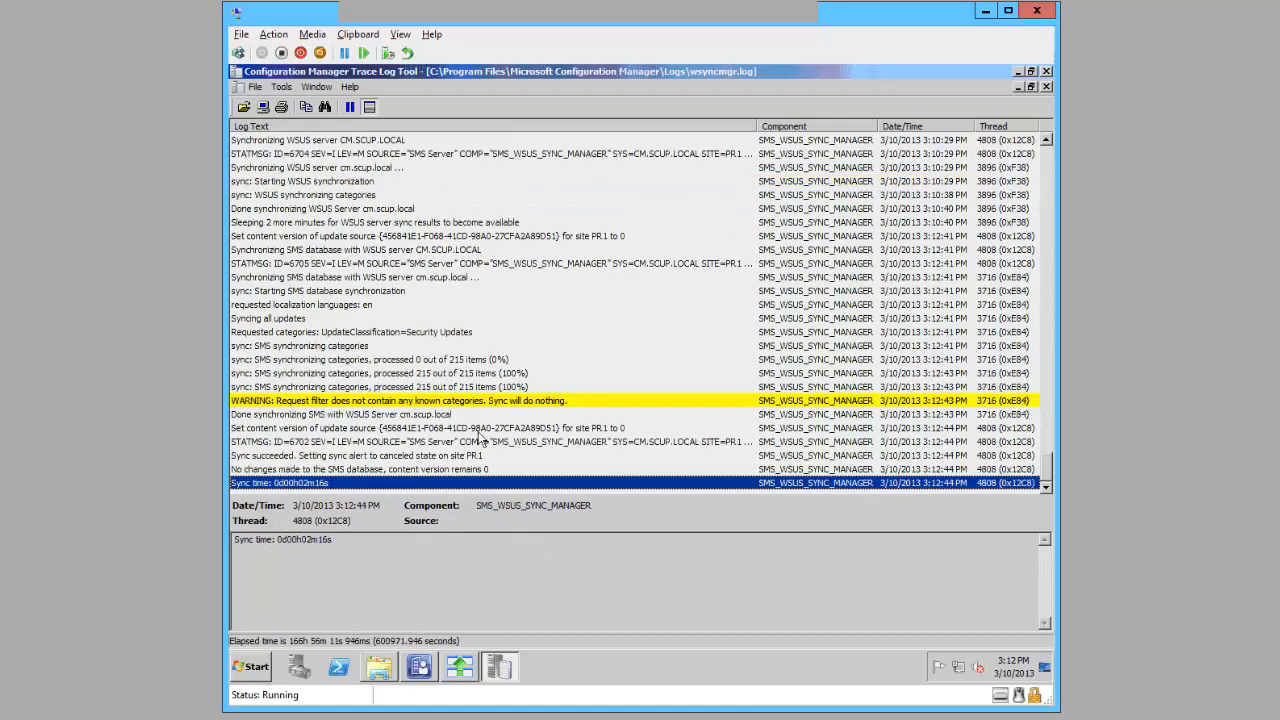
{"action": "left_click", "coordinate": [393, 470]}
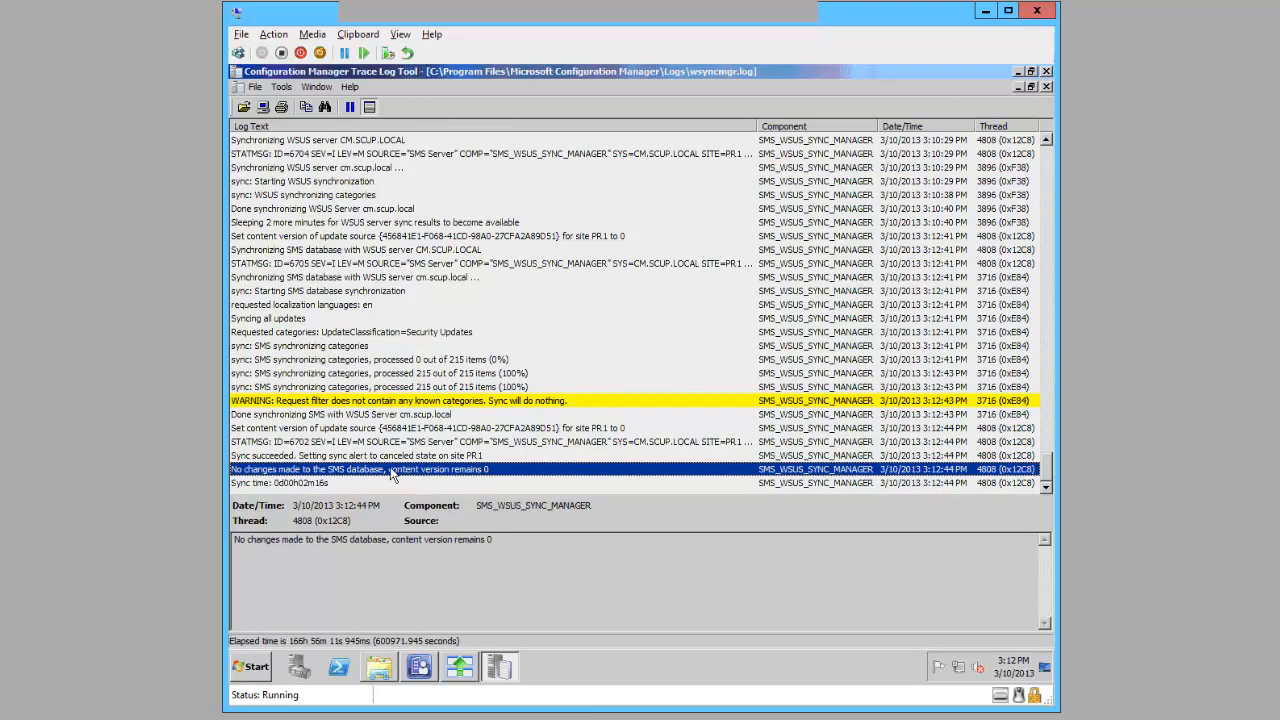
- Reopen the Software Update Point component properties for site PR1 - SCUP Demo in the Configuration Manager console
{"action": "left_click", "coordinate": [419, 668]}
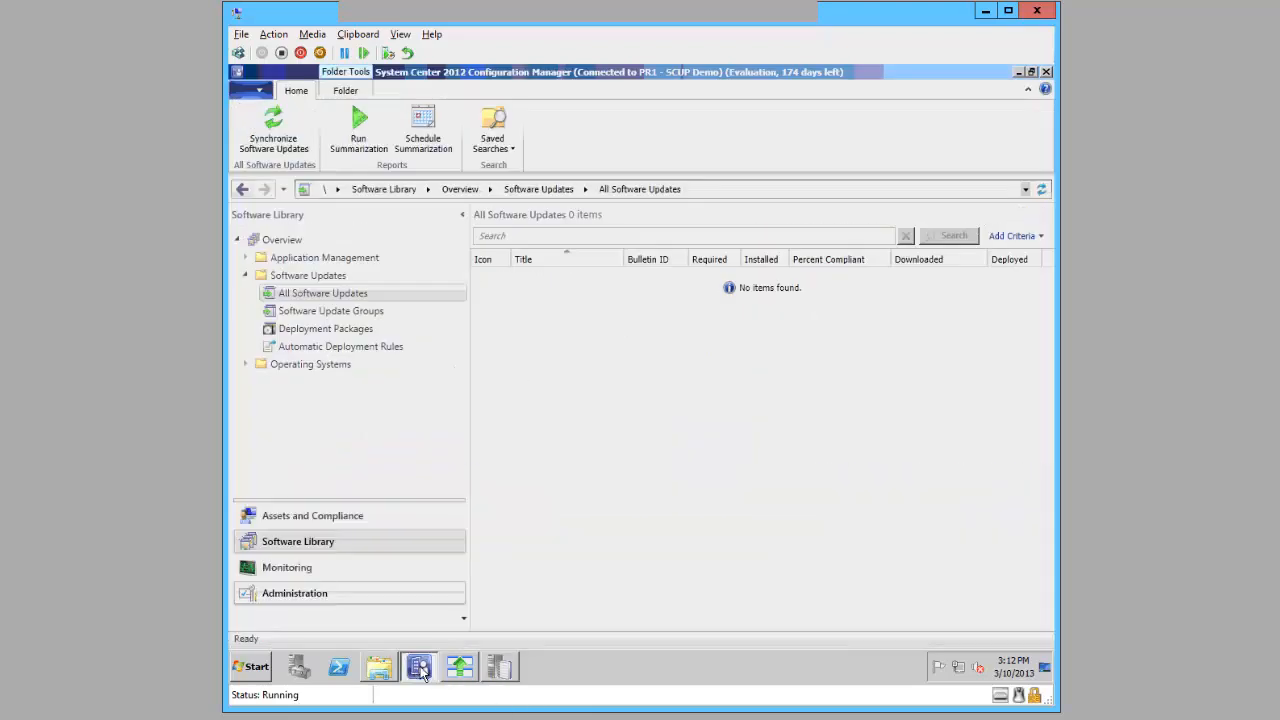
{"action": "left_click", "coordinate": [314, 597]}
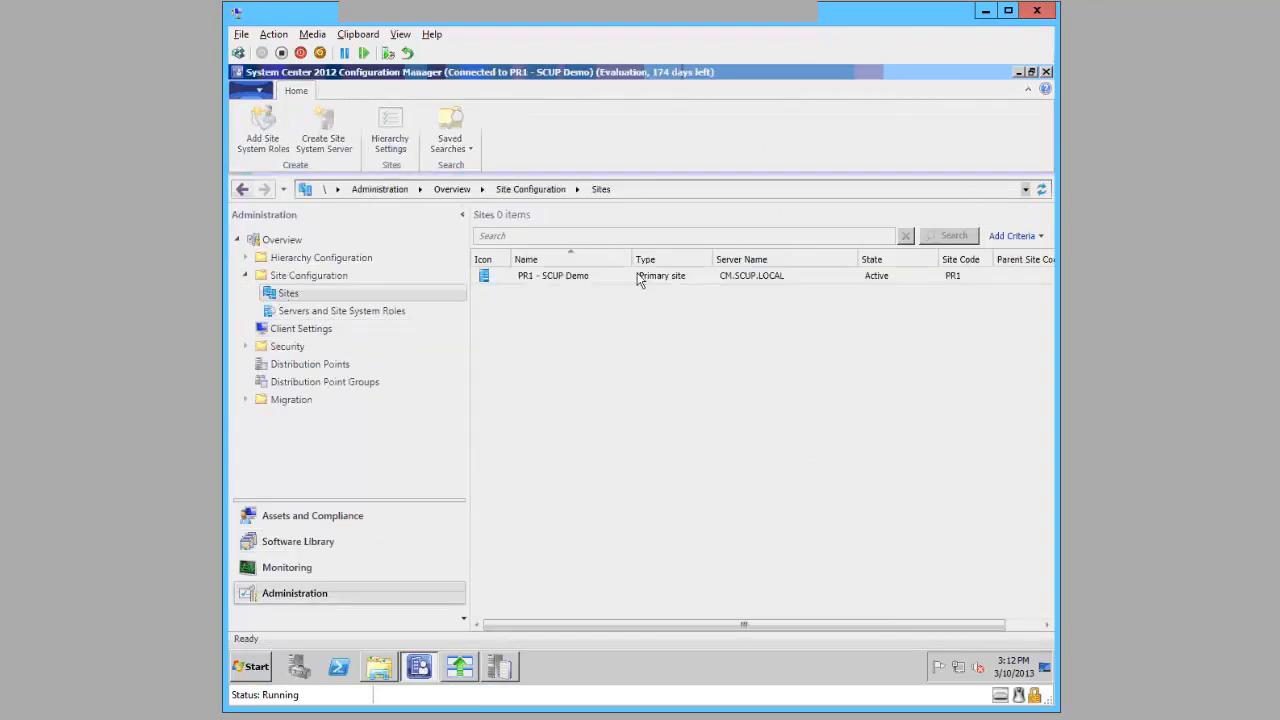
{"action": "left_click", "coordinate": [606, 278]}
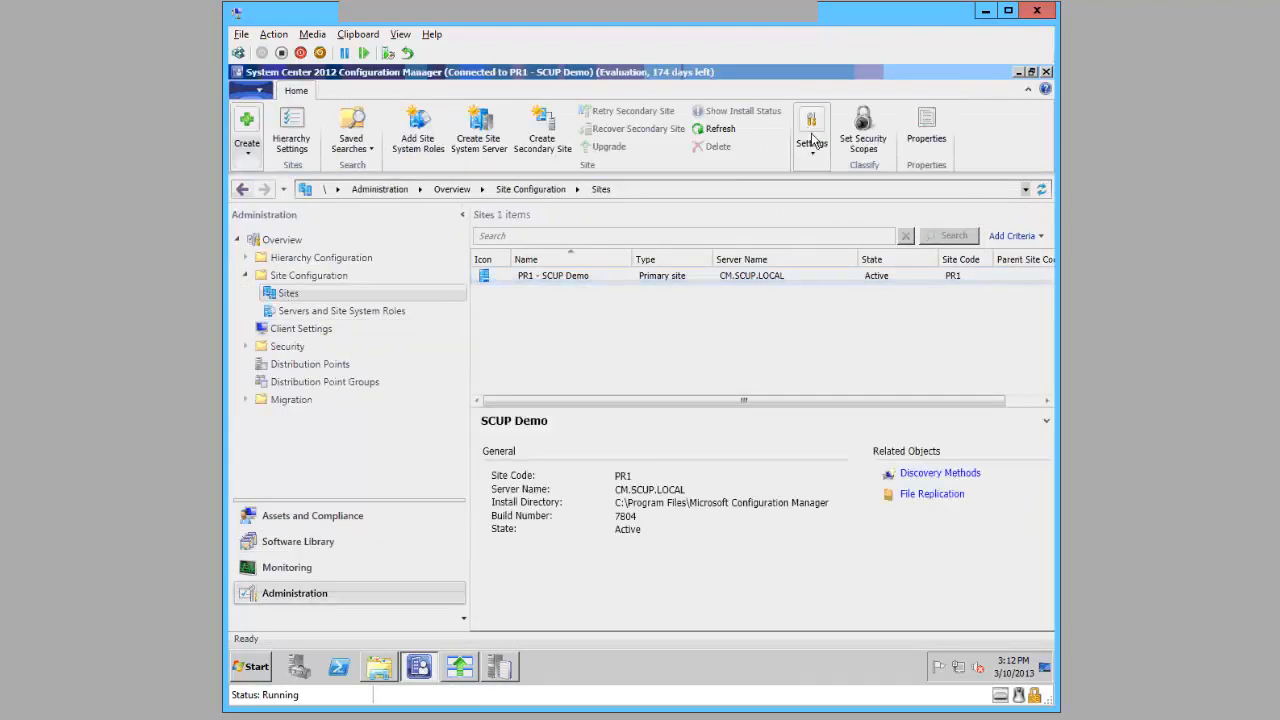
{"action": "left_click", "coordinate": [811, 140]}
{"action": "left_click", "coordinate": [822, 205]}
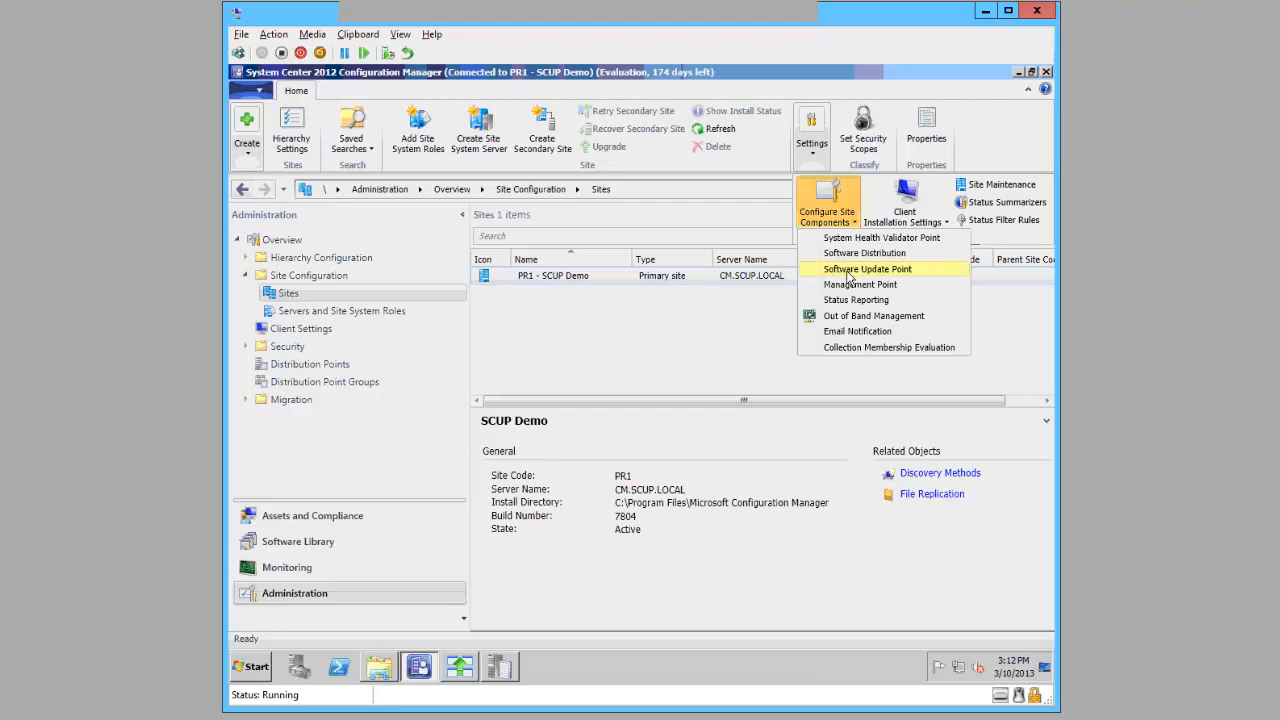
{"action": "left_click", "coordinate": [847, 271]}
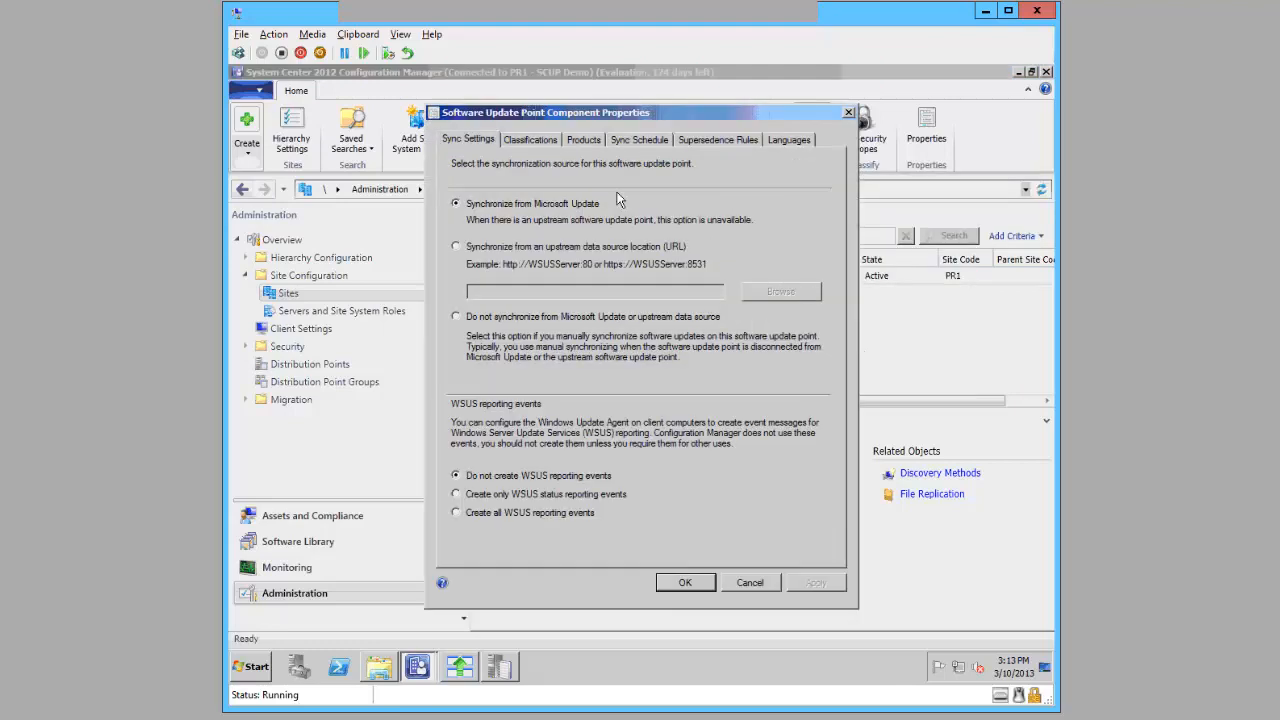
- Enable the Adobe, FileZilla Project, Mozilla, Notepad++ Team, Oracle and VideoLAN products for synchronization and save the properties
{"action": "left_click", "coordinate": [583, 139]}
{"action": "left_click", "coordinate": [477, 269]}
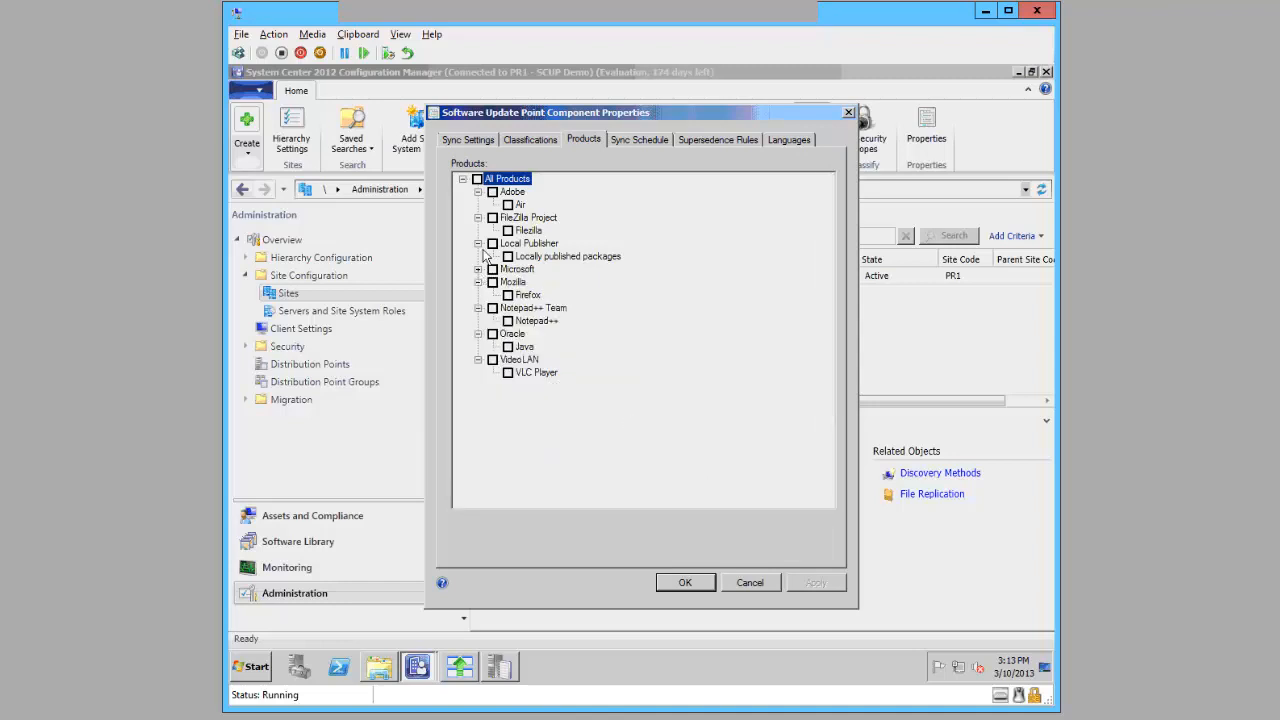
{"action": "left_click", "coordinate": [477, 243]}
{"action": "left_click", "coordinate": [492, 191]}
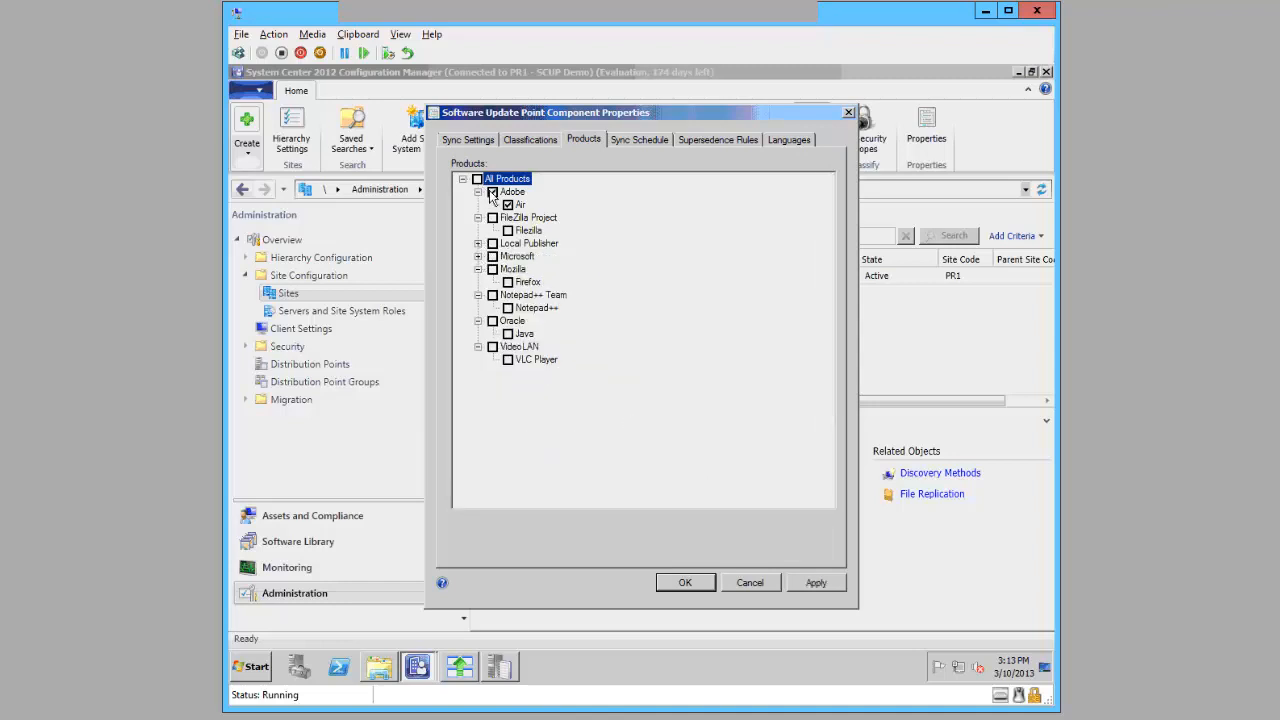
{"action": "left_click", "coordinate": [492, 218]}
{"action": "left_click", "coordinate": [492, 295]}
{"action": "left_click", "coordinate": [492, 321]}
{"action": "left_click", "coordinate": [492, 347]}
{"action": "left_click", "coordinate": [810, 586]}
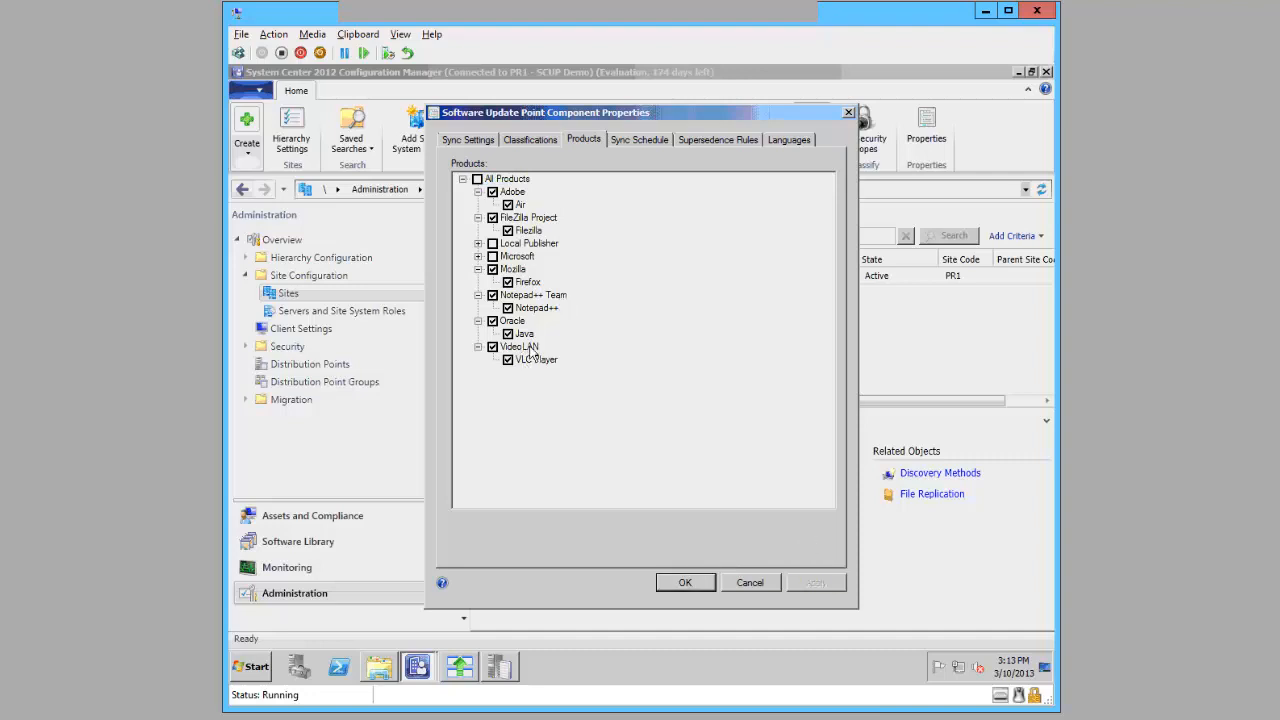
{"action": "left_click", "coordinate": [685, 583]}
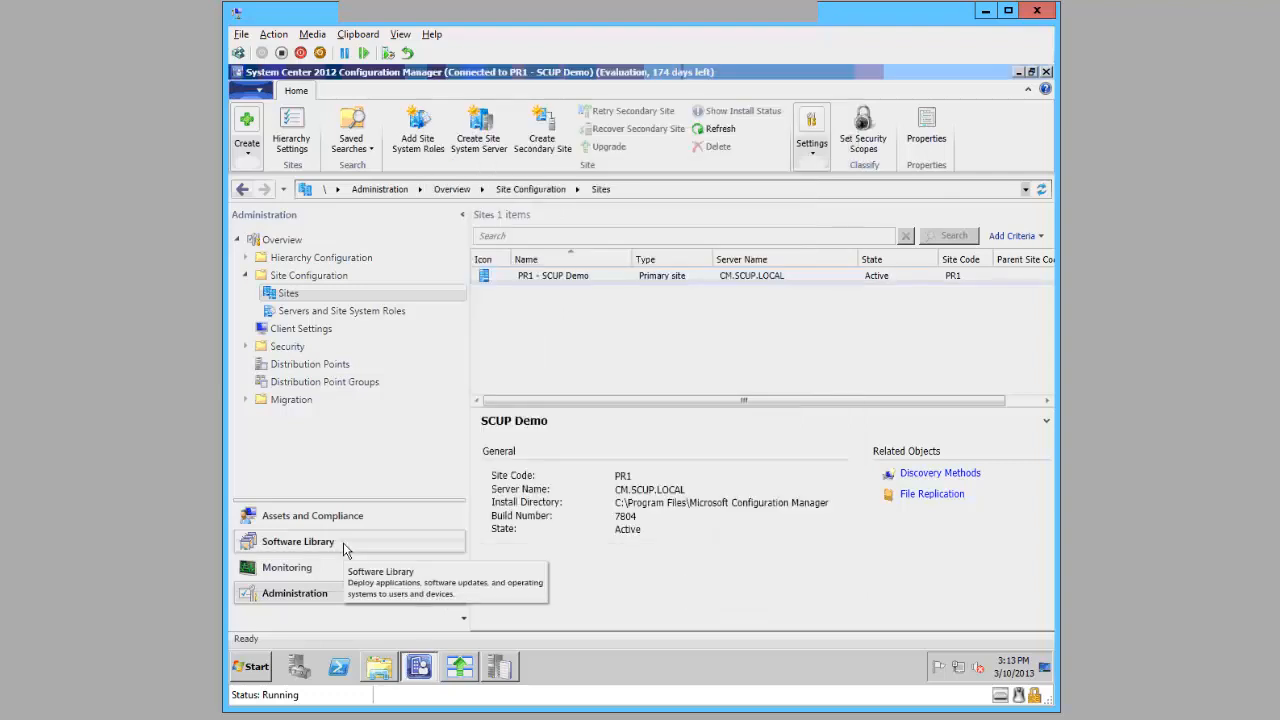
- Run the software updates synchronization again from All Software Updates and switch to wsyncmgr.log to monitor it
{"action": "left_click", "coordinate": [352, 543]}
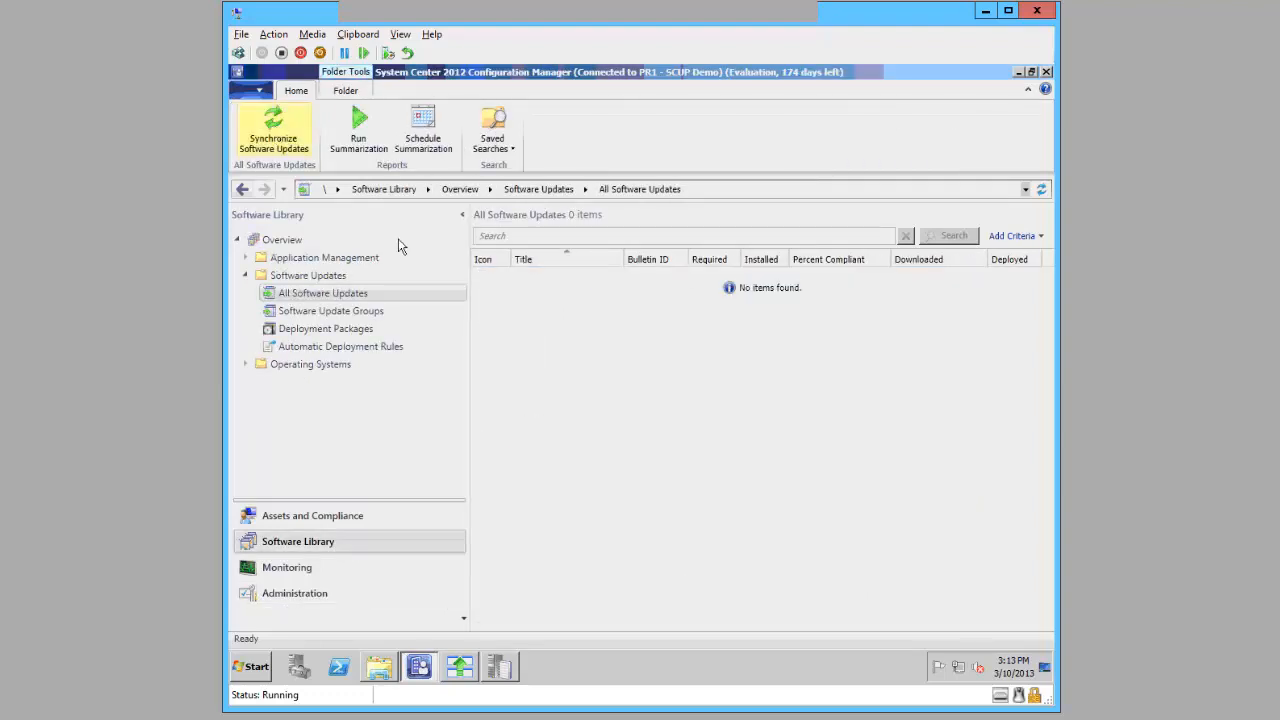
{"action": "key", "text": "Return"}
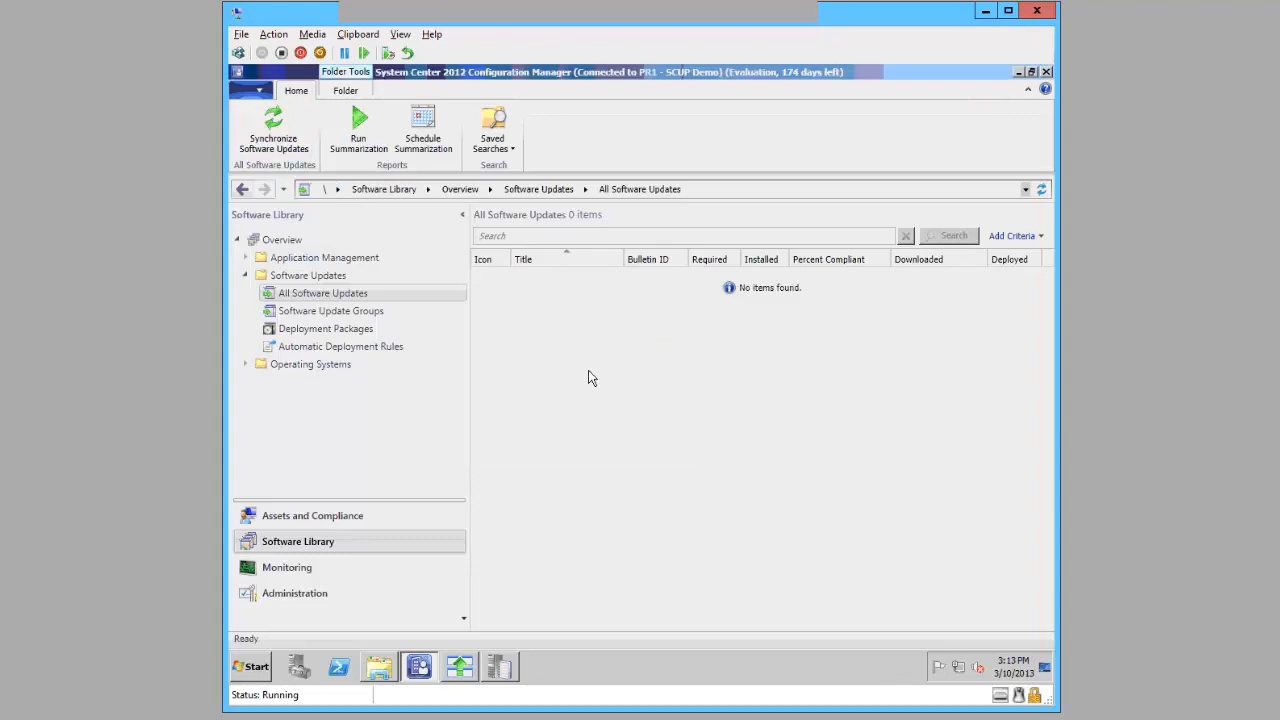
{"action": "left_click", "coordinate": [499, 670]}
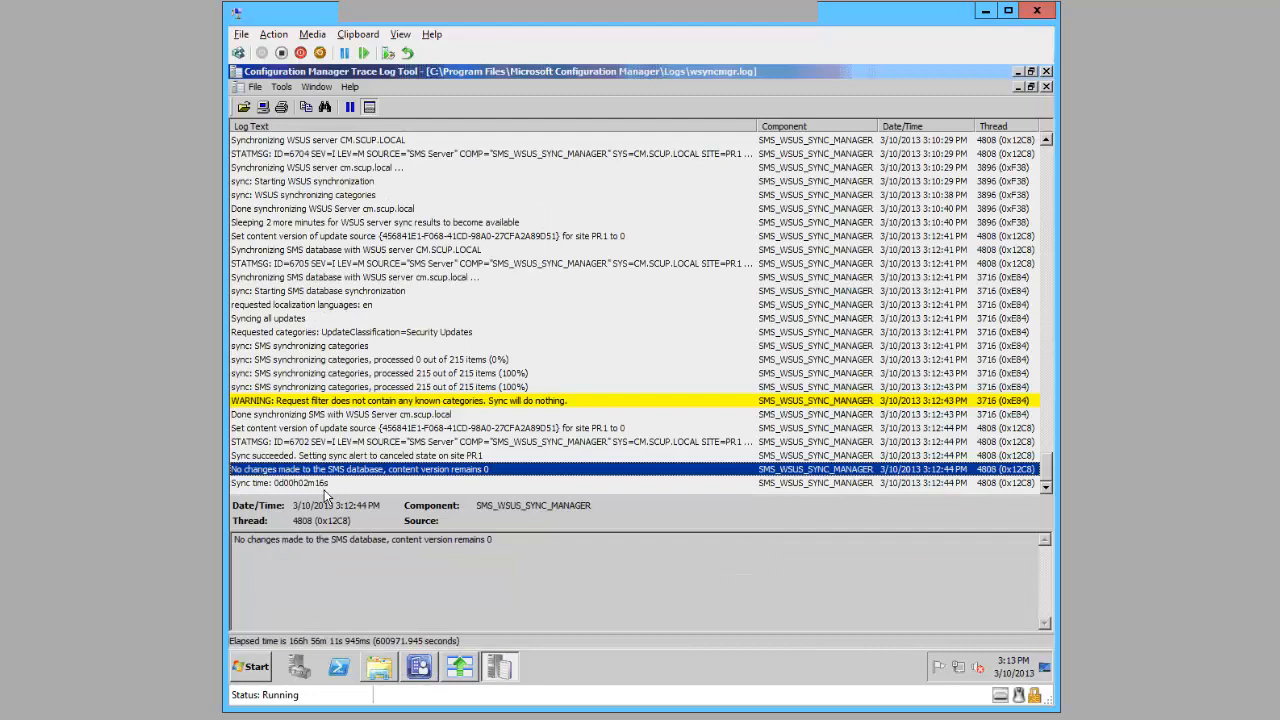
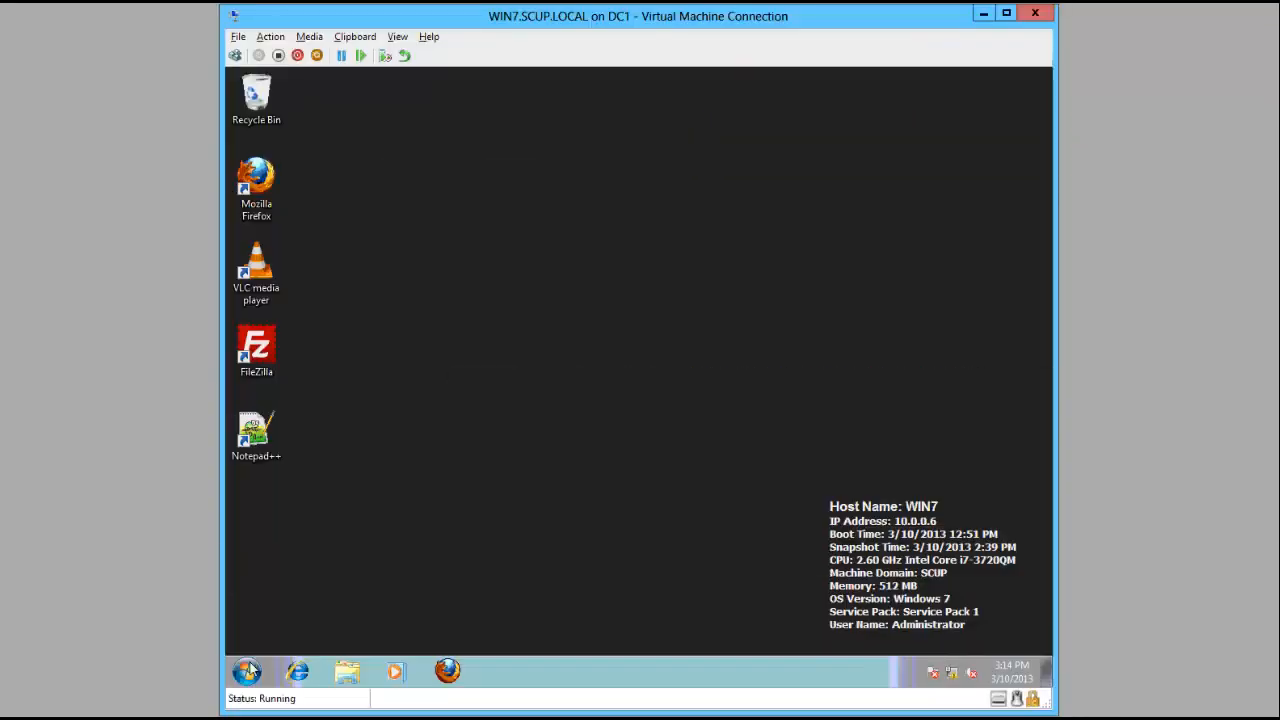
- On the WIN7 client, open Programs and Features with appwiz.cpl and enlarge the window to show the installed program versions
{"action": "left_click", "coordinate": [248, 673]}
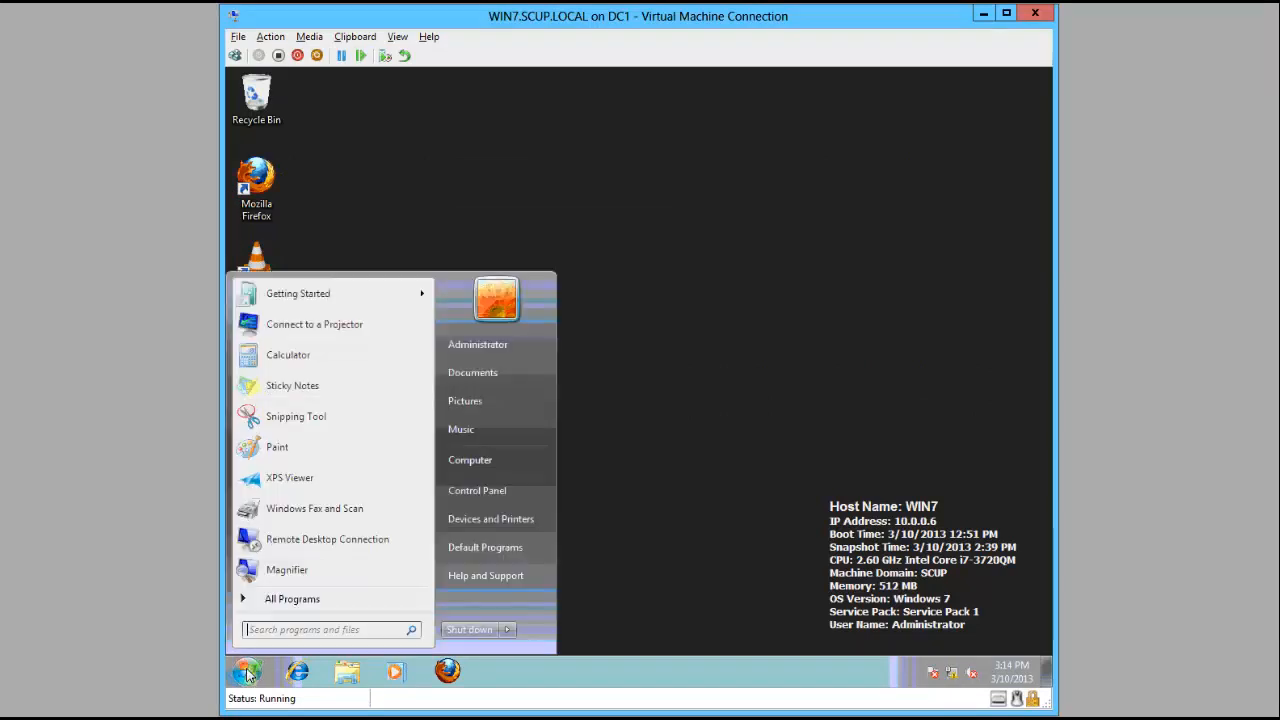
{"action": "type", "text": "appwis"}
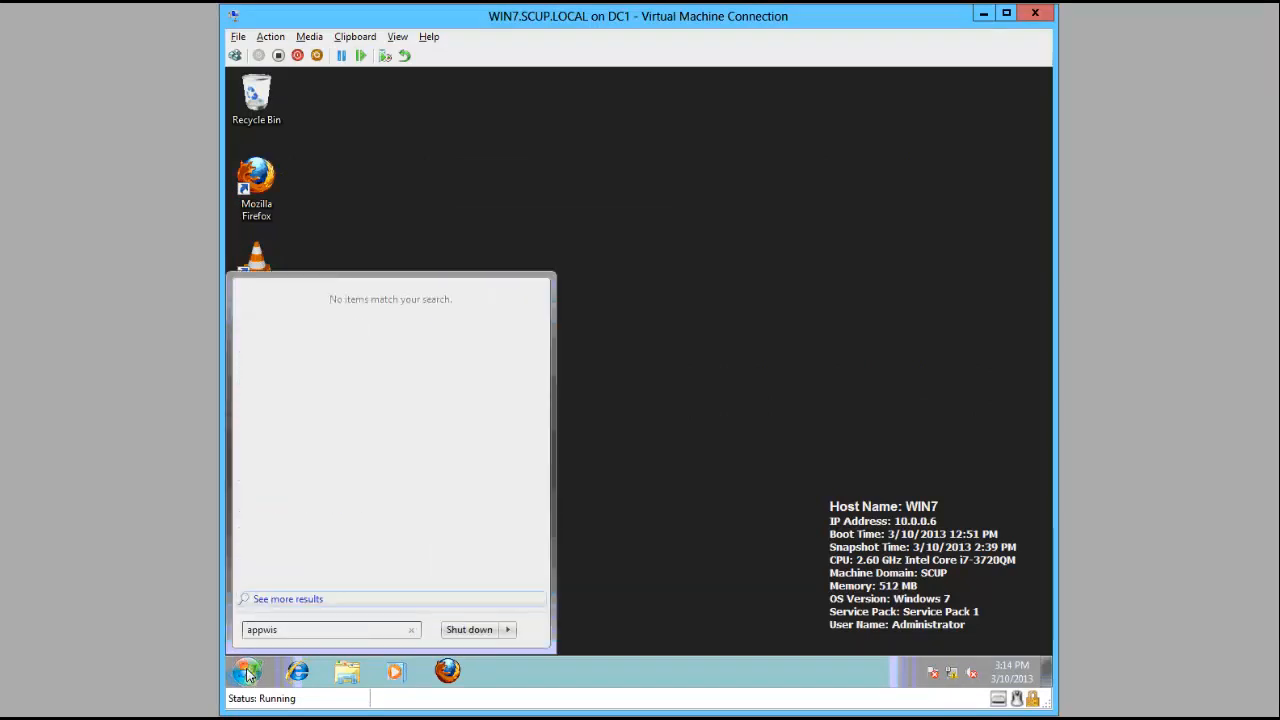
{"action": "key", "text": "BackSpace"}
{"action": "type", "text": "z.cpl"}
{"action": "key", "text": "Return"}
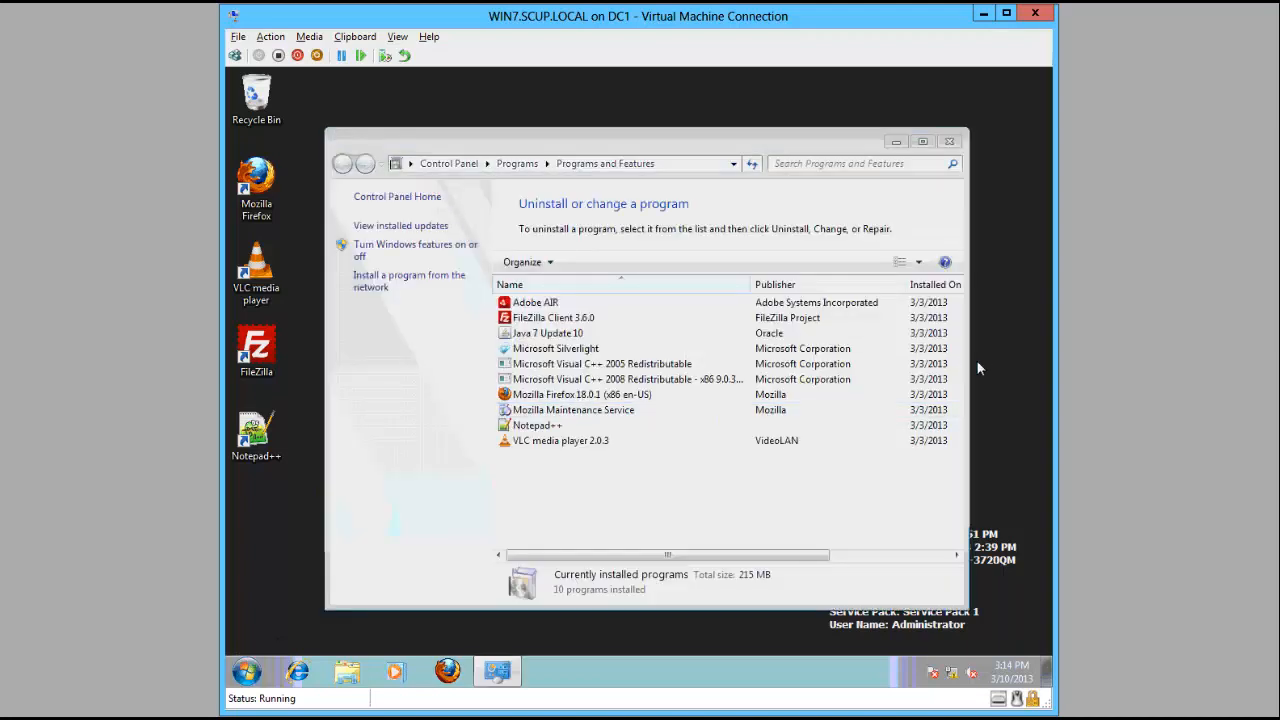
{"action": "left_click_drag", "start_coordinate": [968, 360], "coordinate": [1053, 360]}
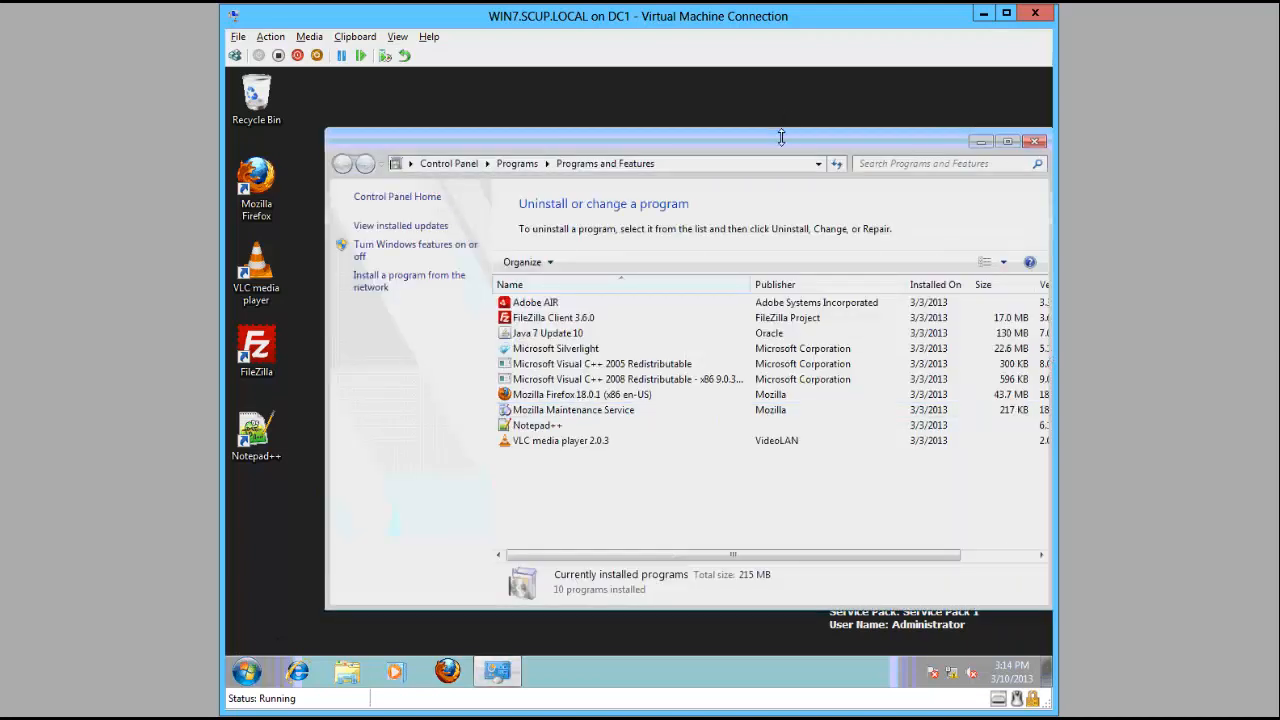
{"action": "left_click_drag", "start_coordinate": [329, 132], "coordinate": [256, 94]}
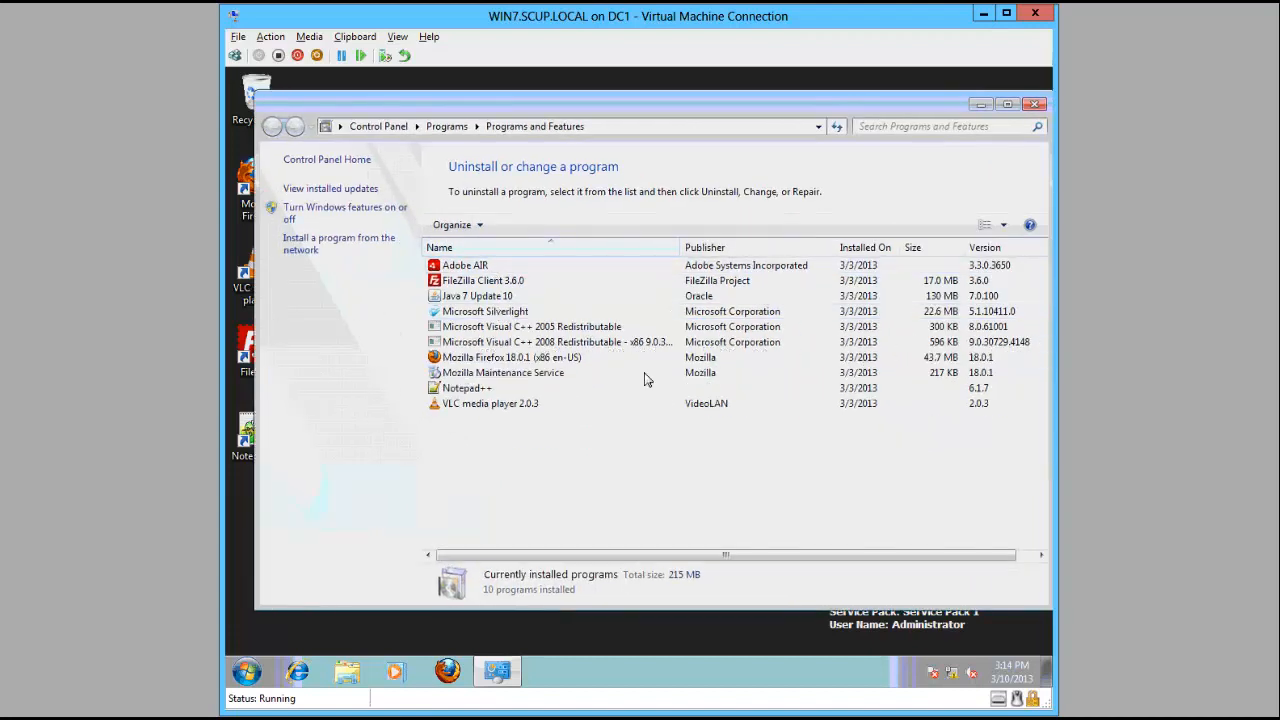
- Open a command prompt on the WIN7 client and force a Group Policy refresh with gpupdate /force
{"action": "left_click", "coordinate": [253, 683]}
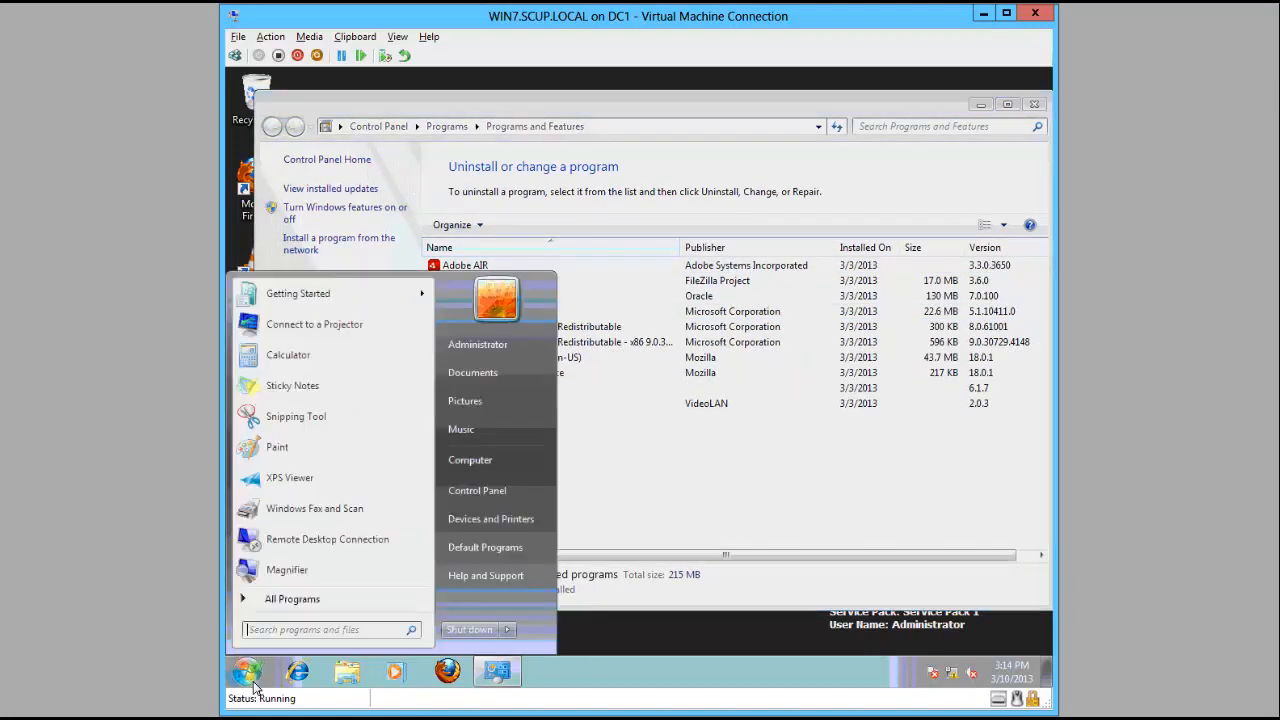
{"action": "type", "text": "cmd"}
{"action": "key", "text": "Return"}
{"action": "type", "text": "gpup"}
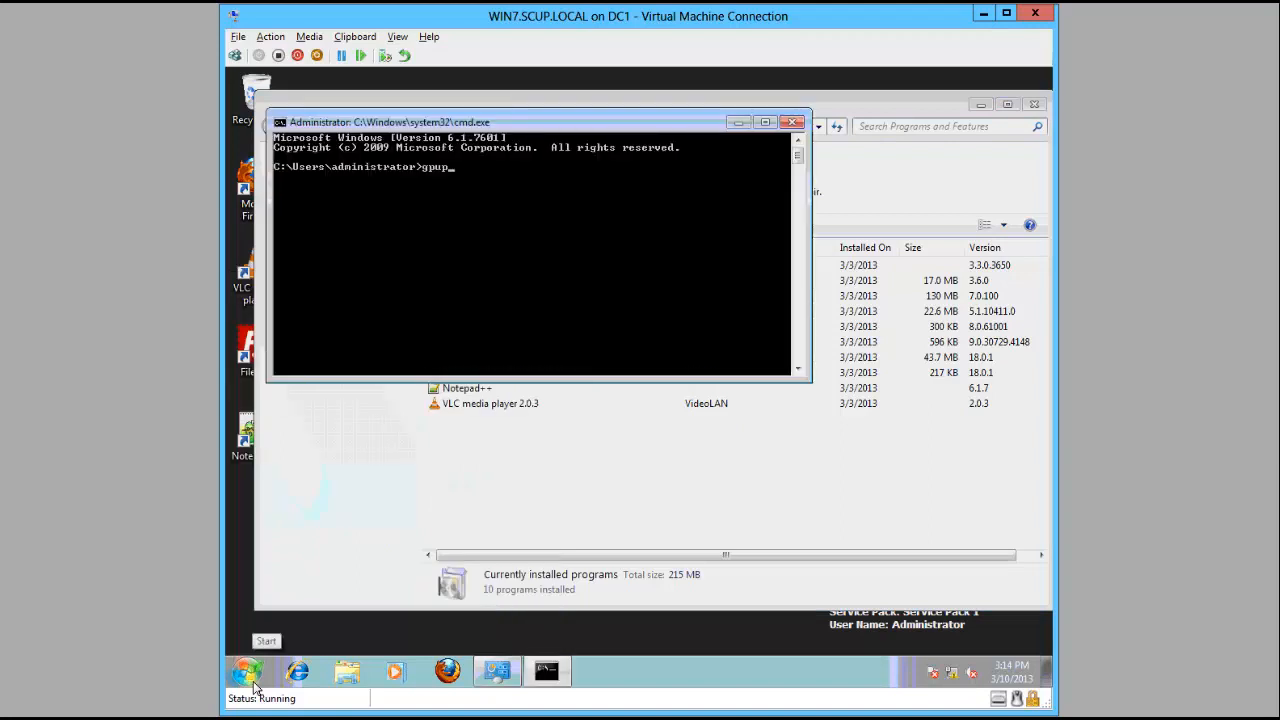
{"action": "type", "text": "date /force"}
{"action": "key", "text": "Return"}
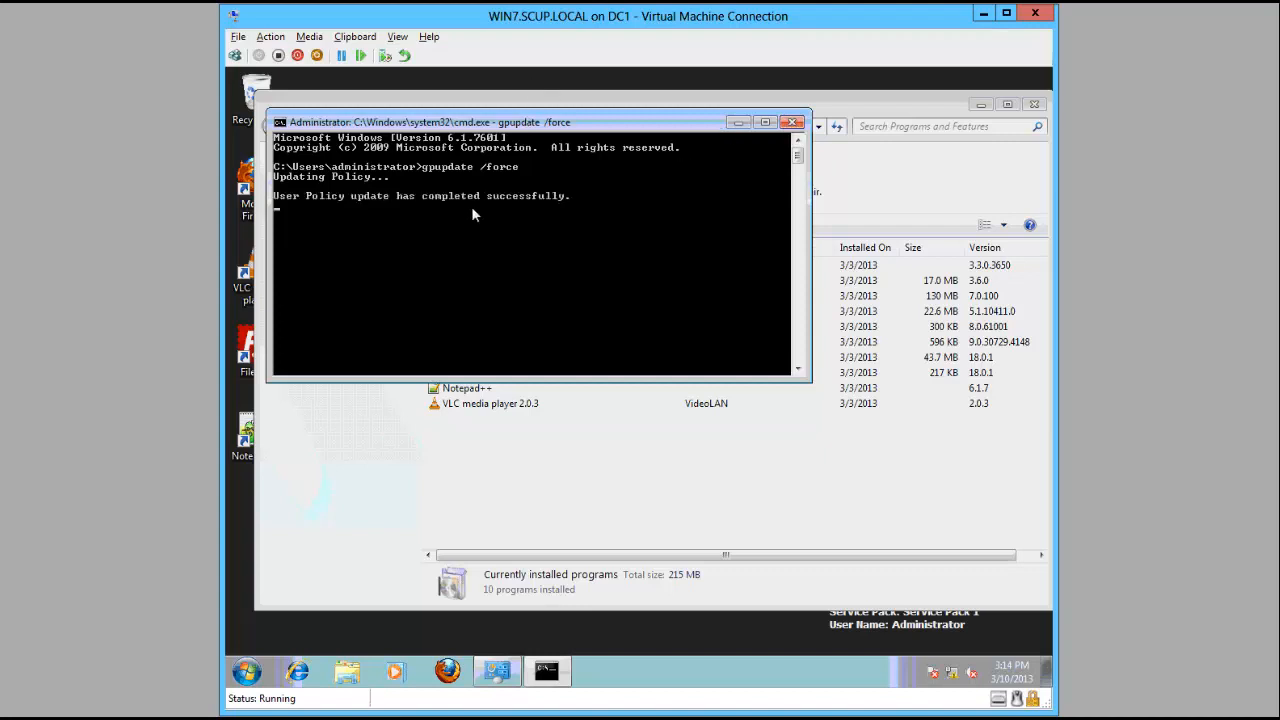
- Launch mmc and add the Certificates snap-in for the computer account, managing the local computer
{"action": "left_click", "coordinate": [253, 677]}
{"action": "type", "text": "mmc"}
{"action": "key", "text": "Return"}
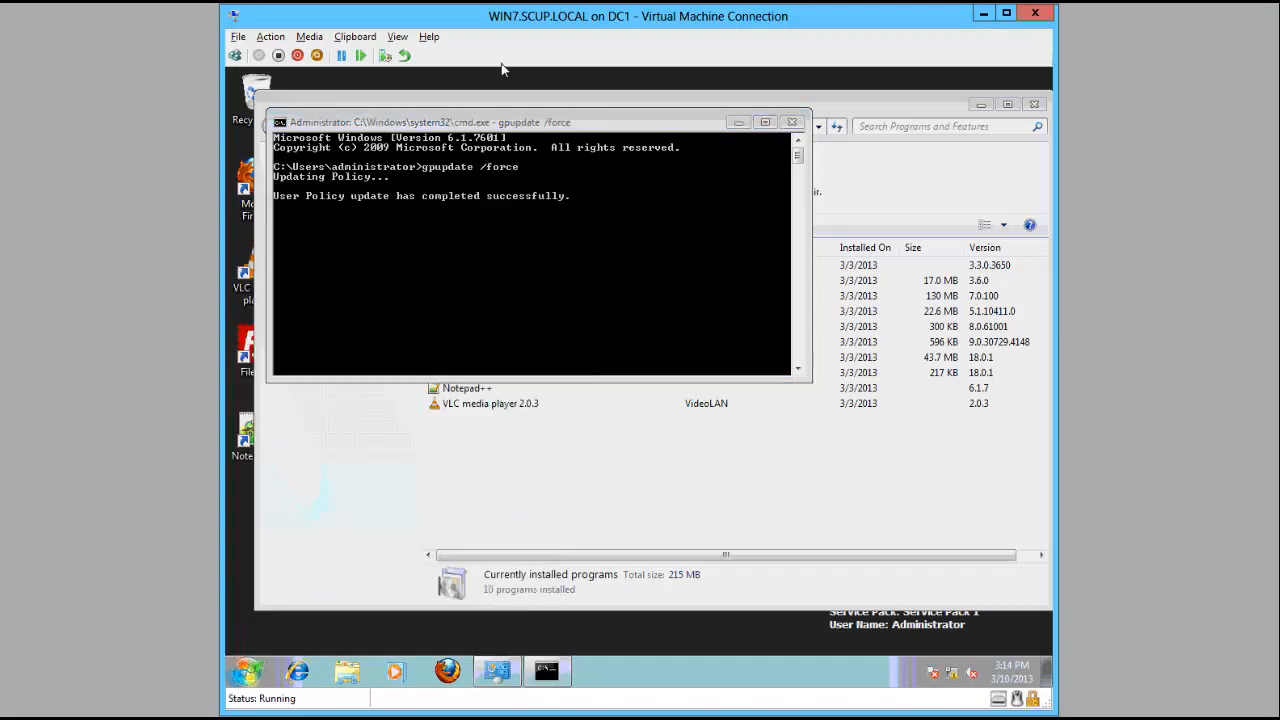
{"action": "left_click", "coordinate": [321, 160]}
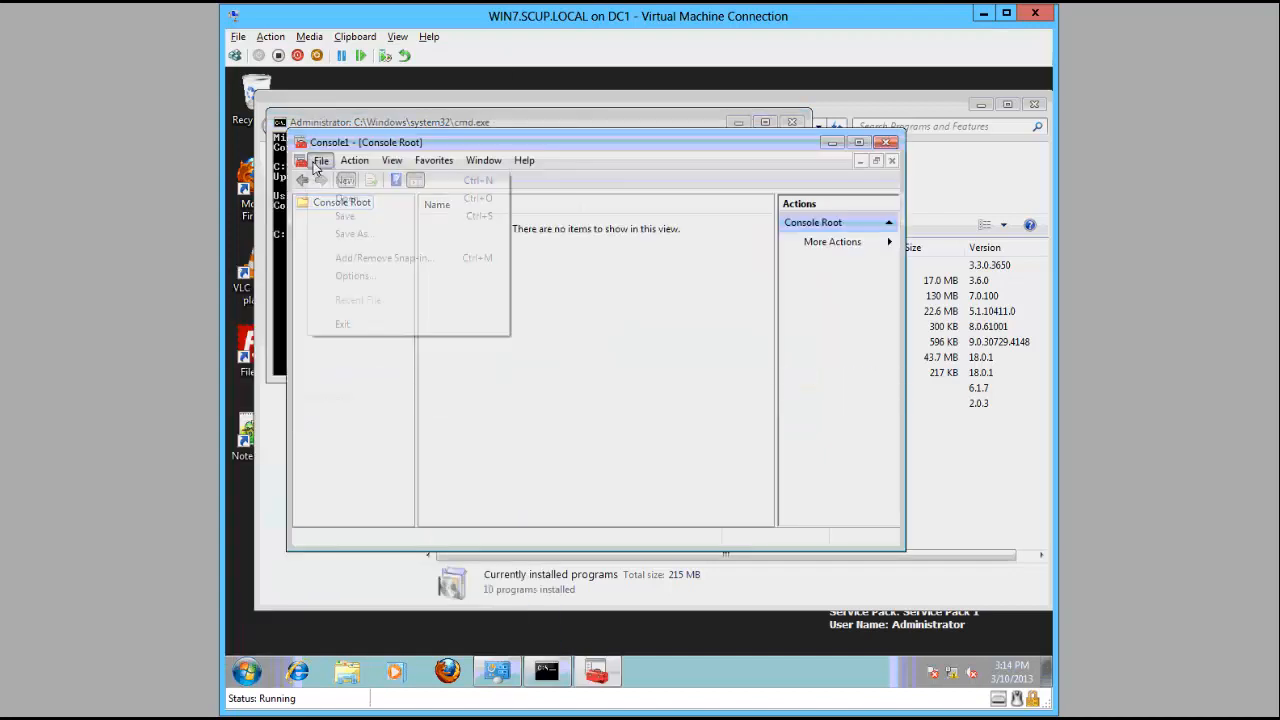
{"action": "left_click", "coordinate": [366, 258]}
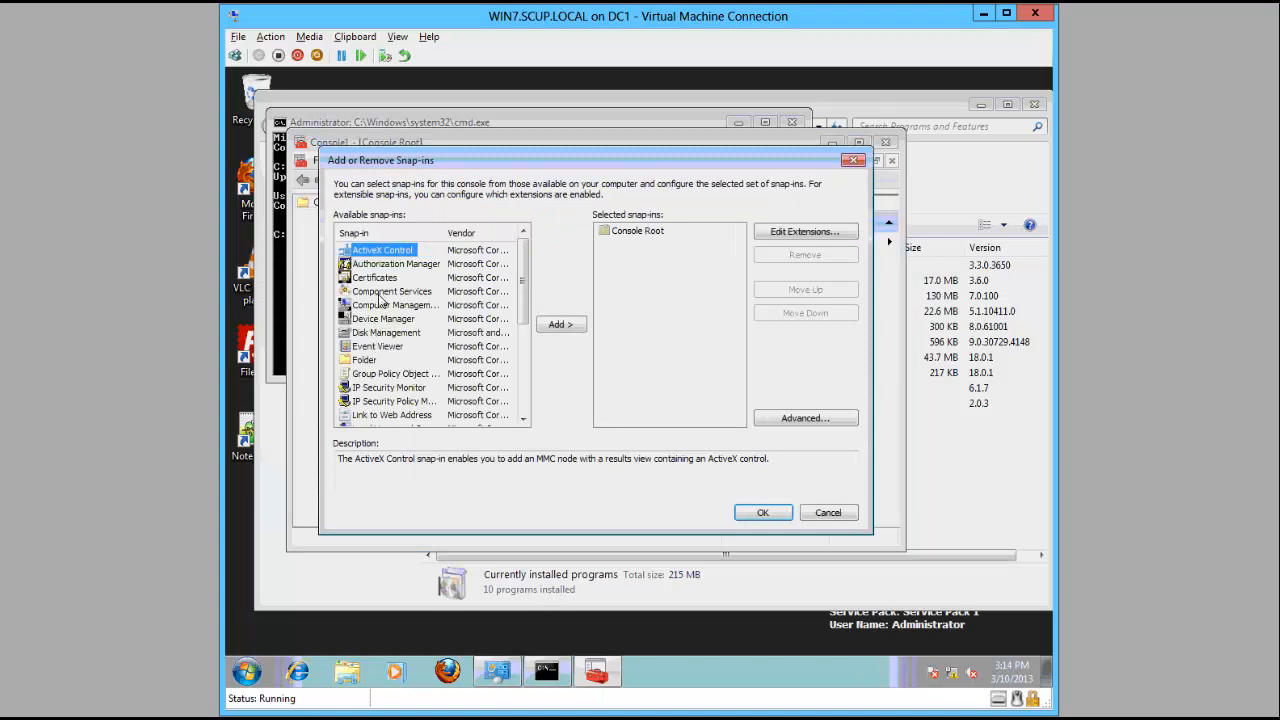
{"action": "left_click", "coordinate": [375, 278]}
{"action": "left_click", "coordinate": [561, 324]}
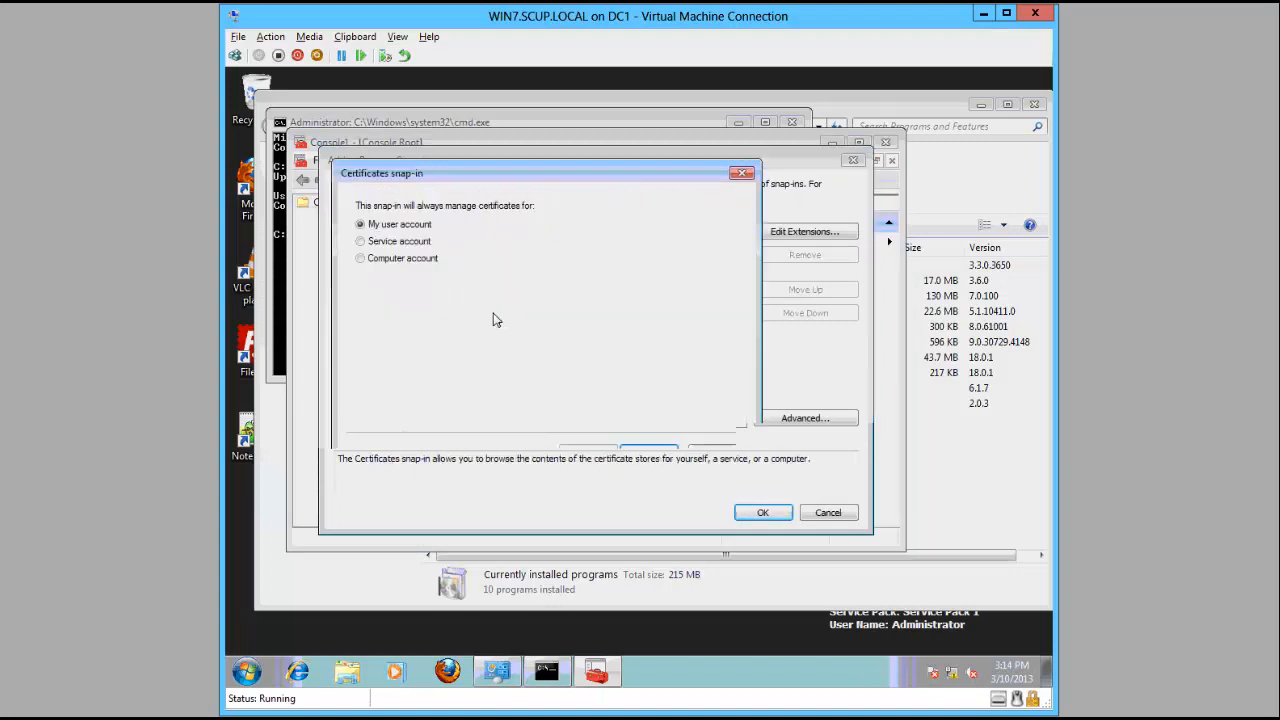
{"action": "left_click", "coordinate": [410, 258]}
{"action": "key", "text": "Return"}
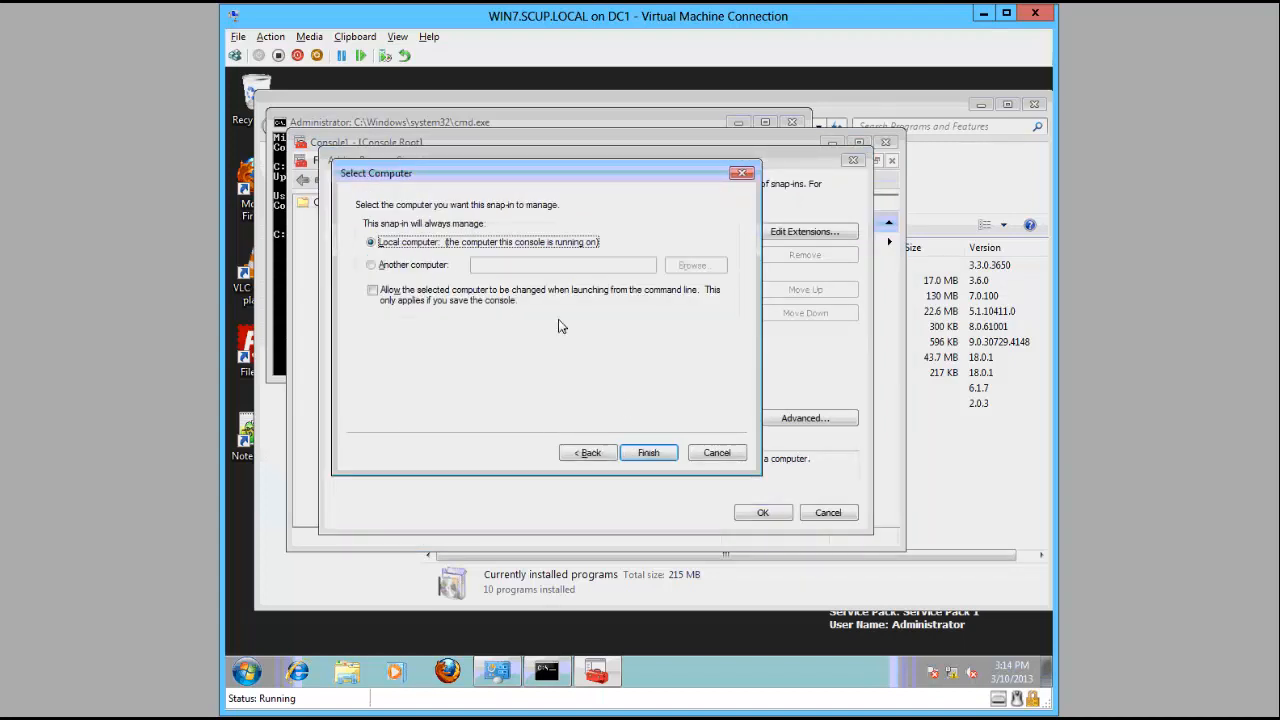
{"action": "key", "text": "Return"}
{"action": "left_click", "coordinate": [760, 513]}
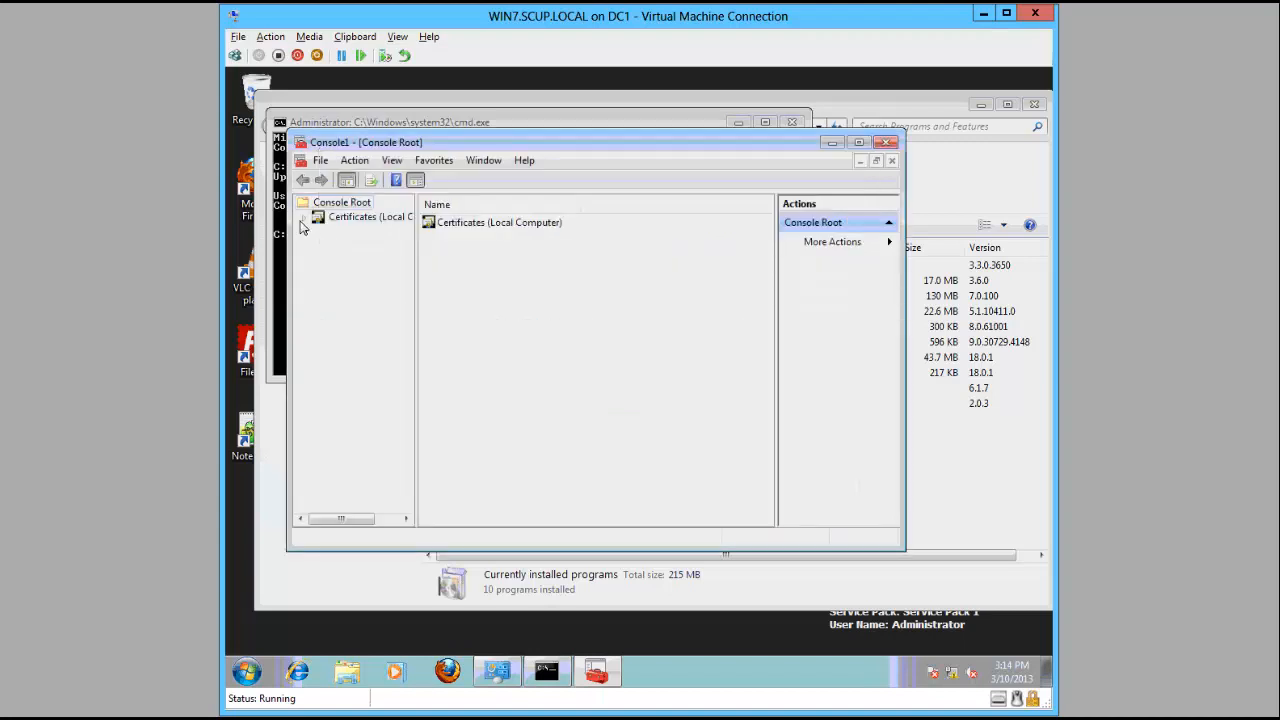
- Check the Trusted Root Certification Authorities and Trusted Publishers stores for the WSUS Publishers Self-signed certificate
{"action": "left_click", "coordinate": [303, 218]}
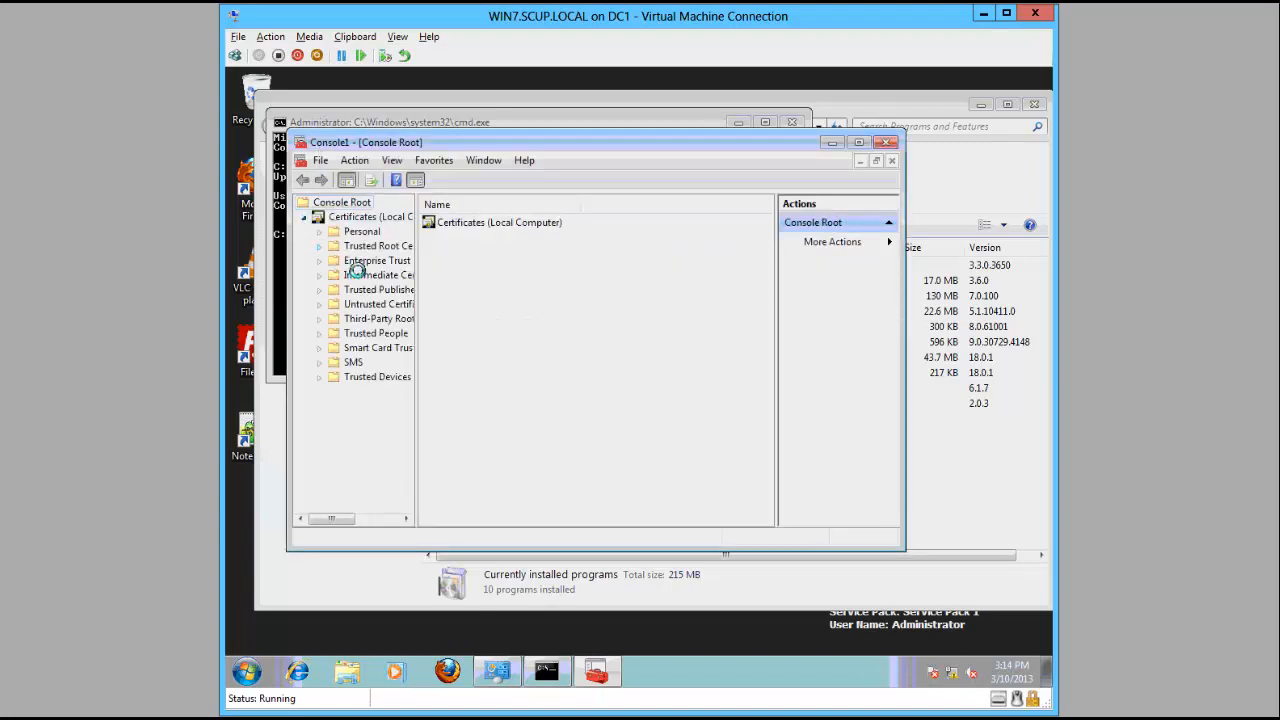
{"action": "left_click", "coordinate": [319, 246]}
{"action": "left_click", "coordinate": [382, 260]}
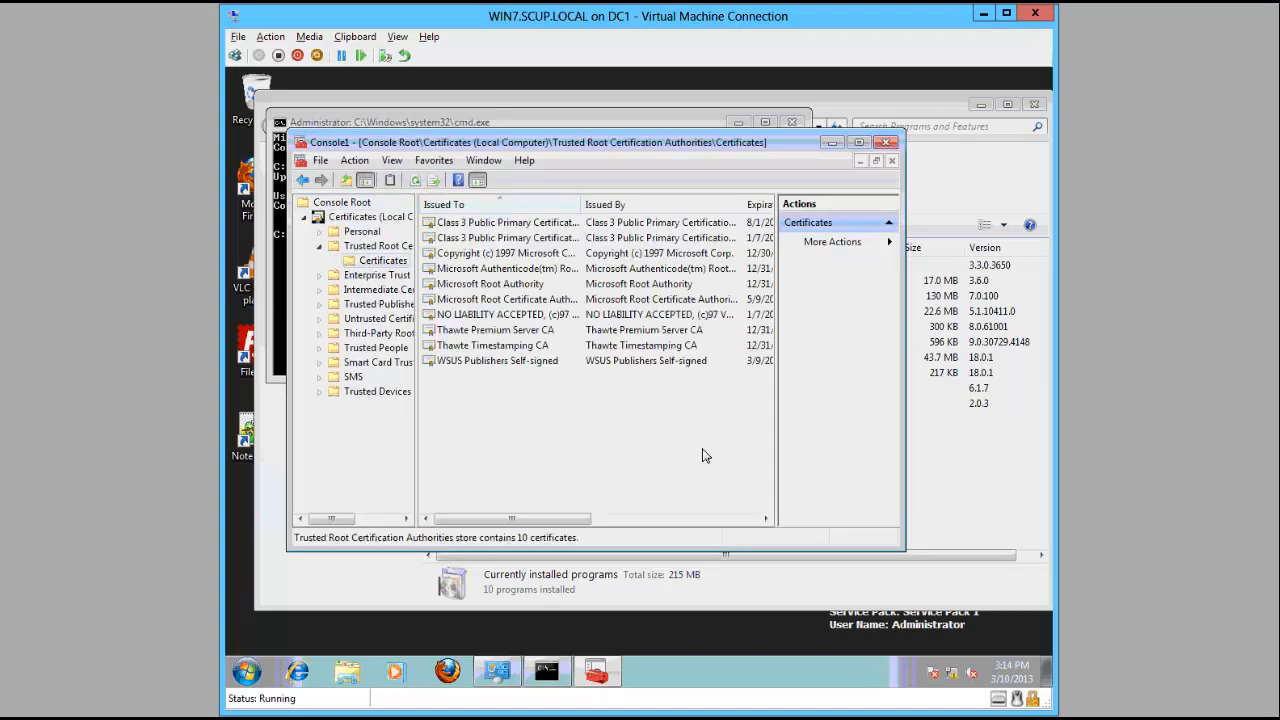
{"action": "left_click", "coordinate": [489, 362]}
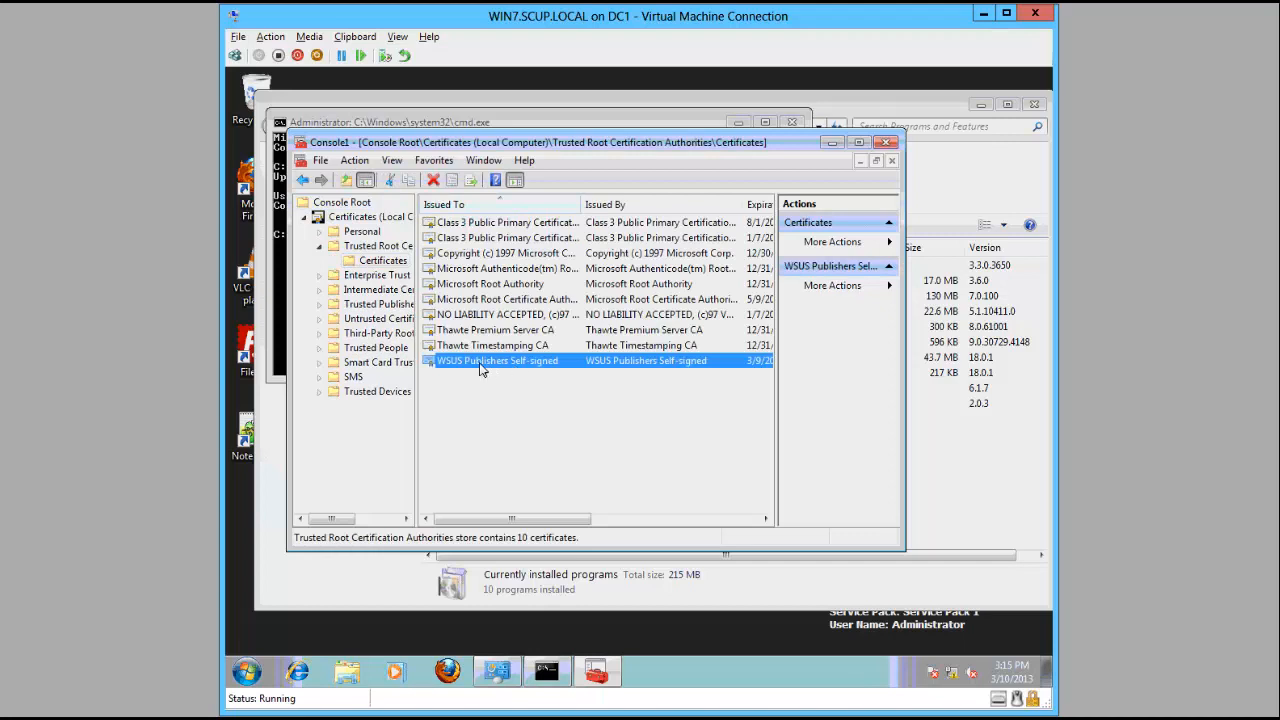
{"action": "left_click", "coordinate": [320, 305]}
{"action": "left_click", "coordinate": [357, 321]}
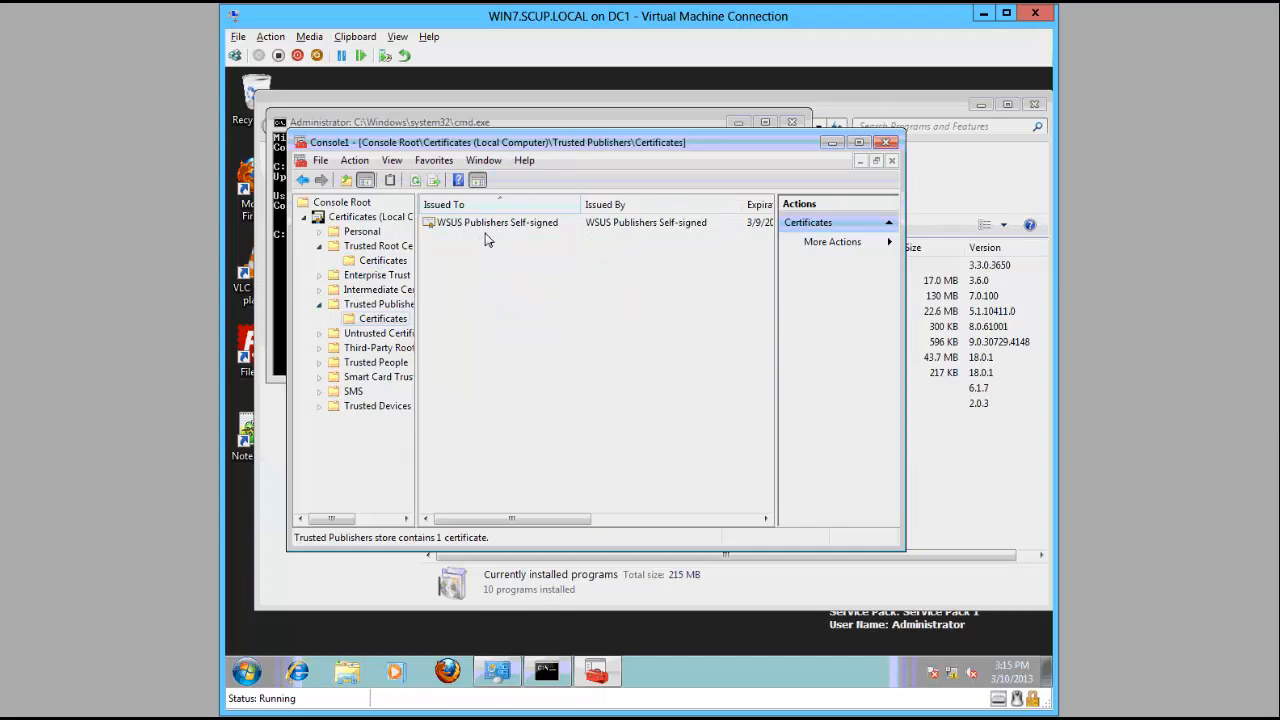
- Close the certificates console without saving its settings and clear the remaining command prompt and Programs and Features windows off the desktop
{"action": "left_click", "coordinate": [888, 143]}
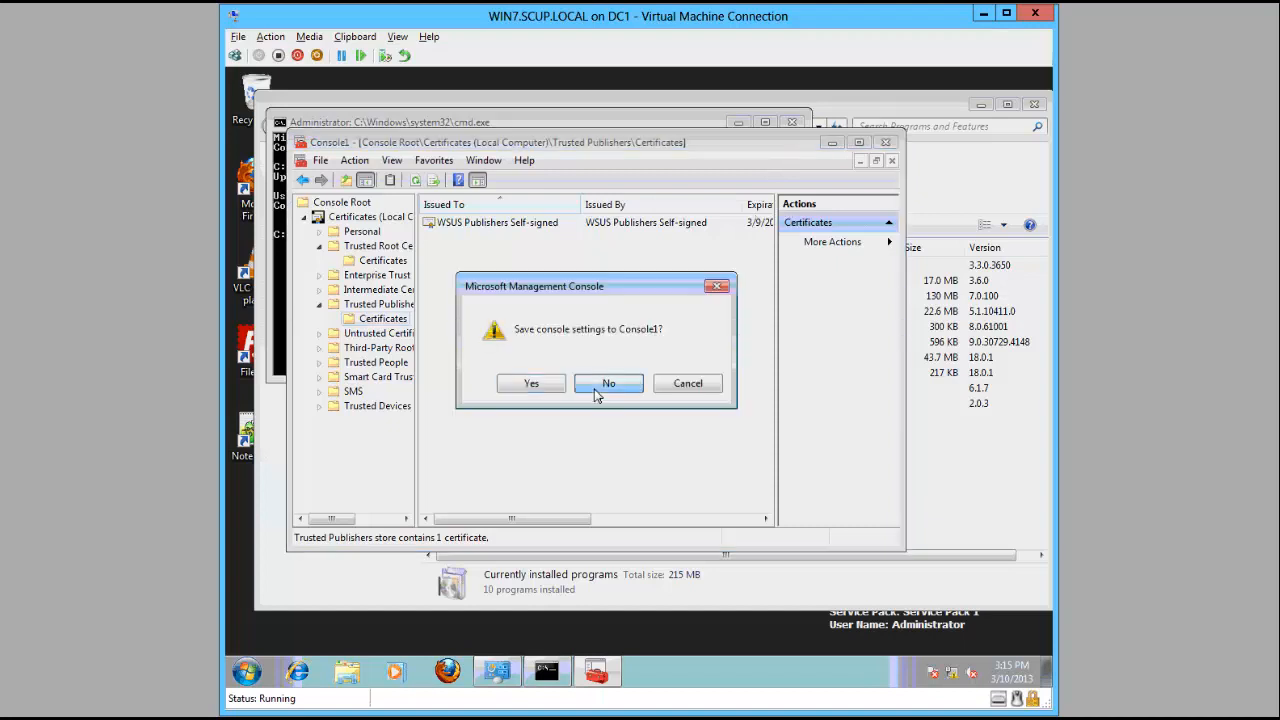
{"action": "left_click", "coordinate": [597, 395]}
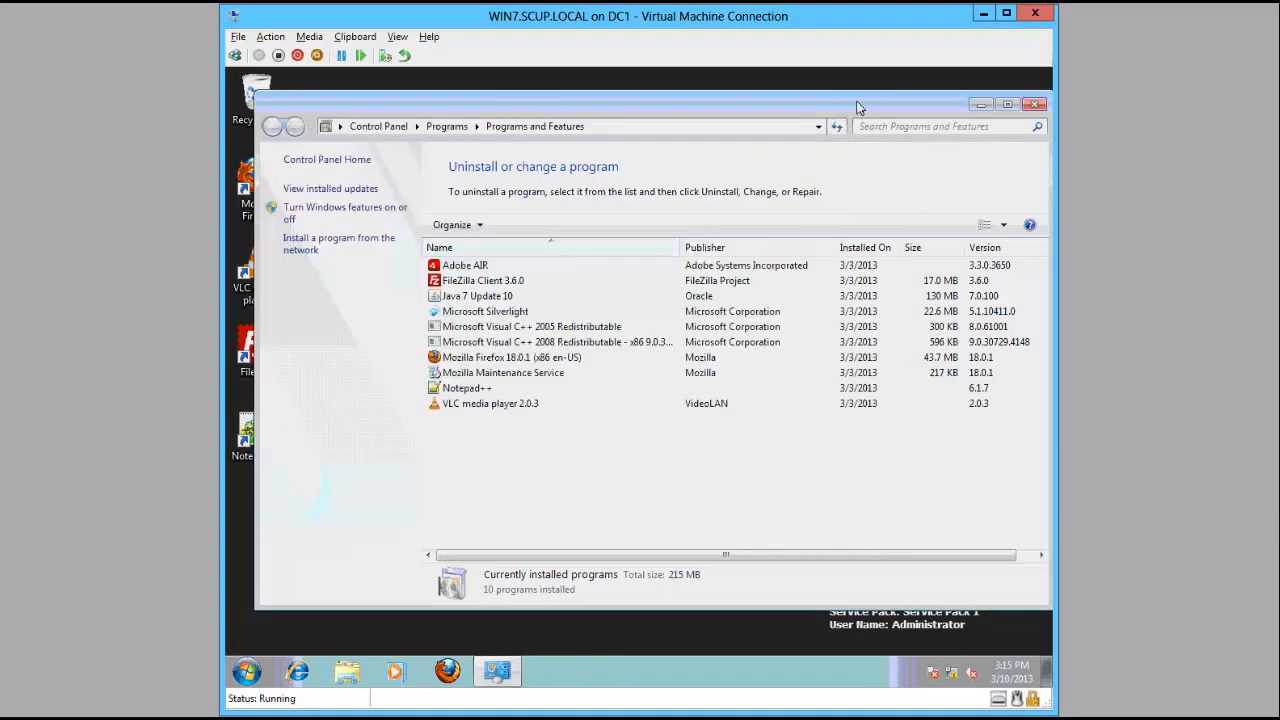
{"action": "double_click", "coordinate": [856, 103]}
{"action": "left_click", "coordinate": [981, 76]}
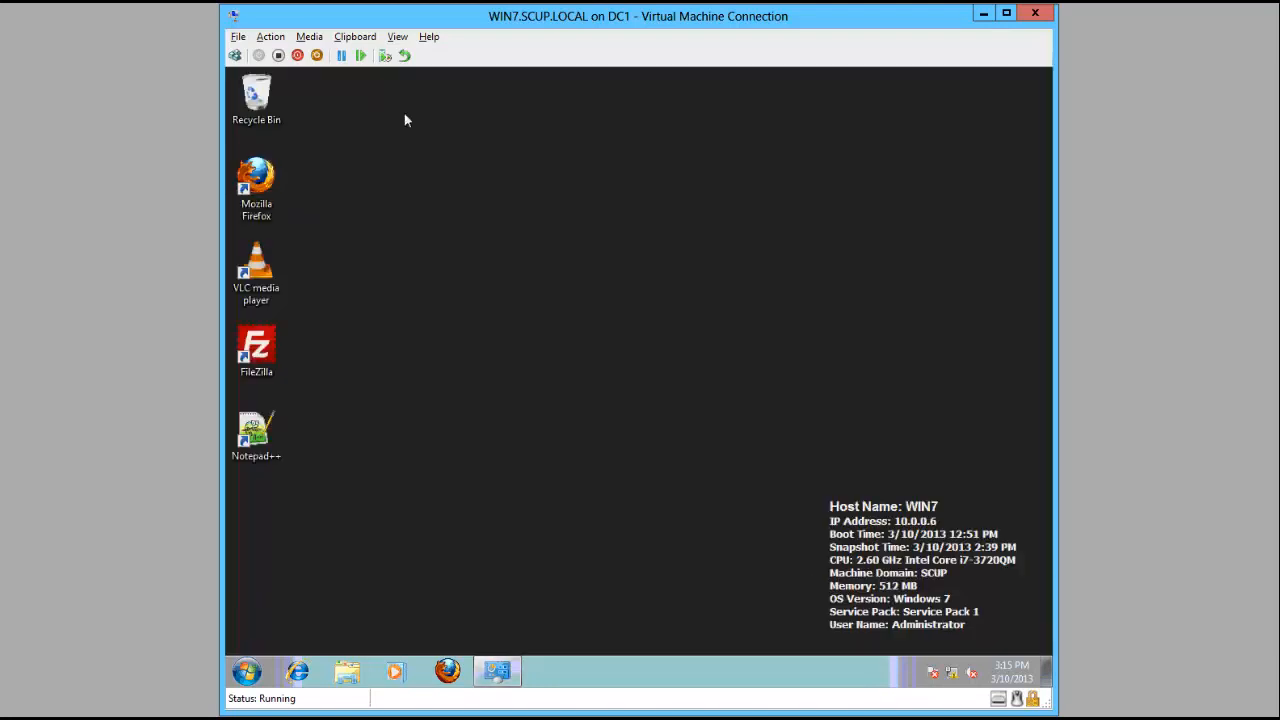
- Switch back to wsyncmgr.log and examine the requested categories, the individual synchronized updates and the final sync entries
{"action": "key", "text": "alt+Tab"}
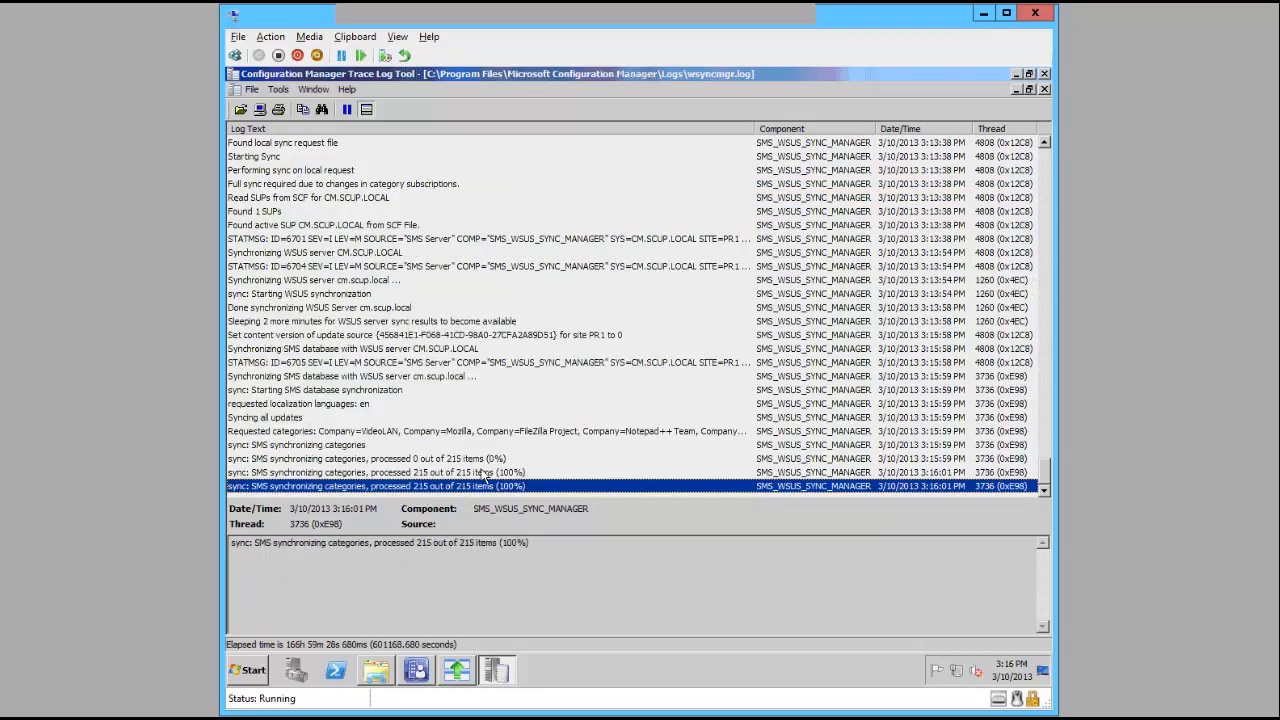
{"action": "left_click", "coordinate": [555, 390]}
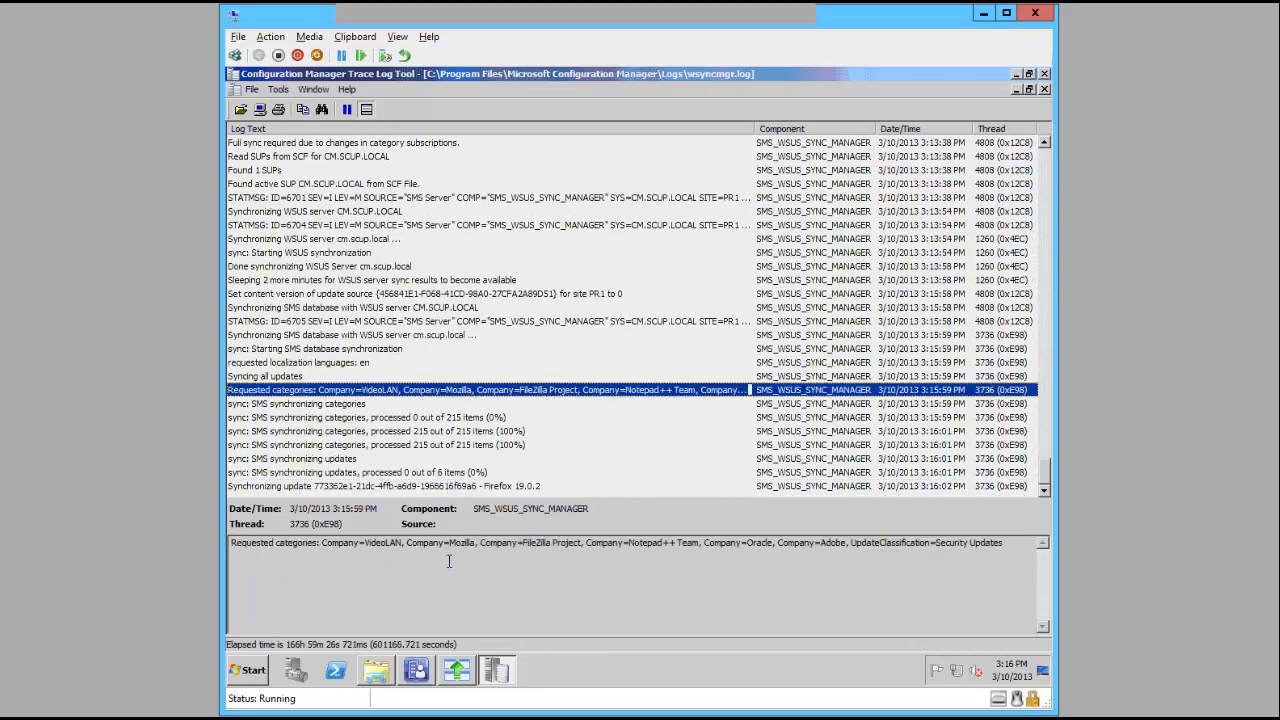
{"action": "left_click", "coordinate": [407, 545]}
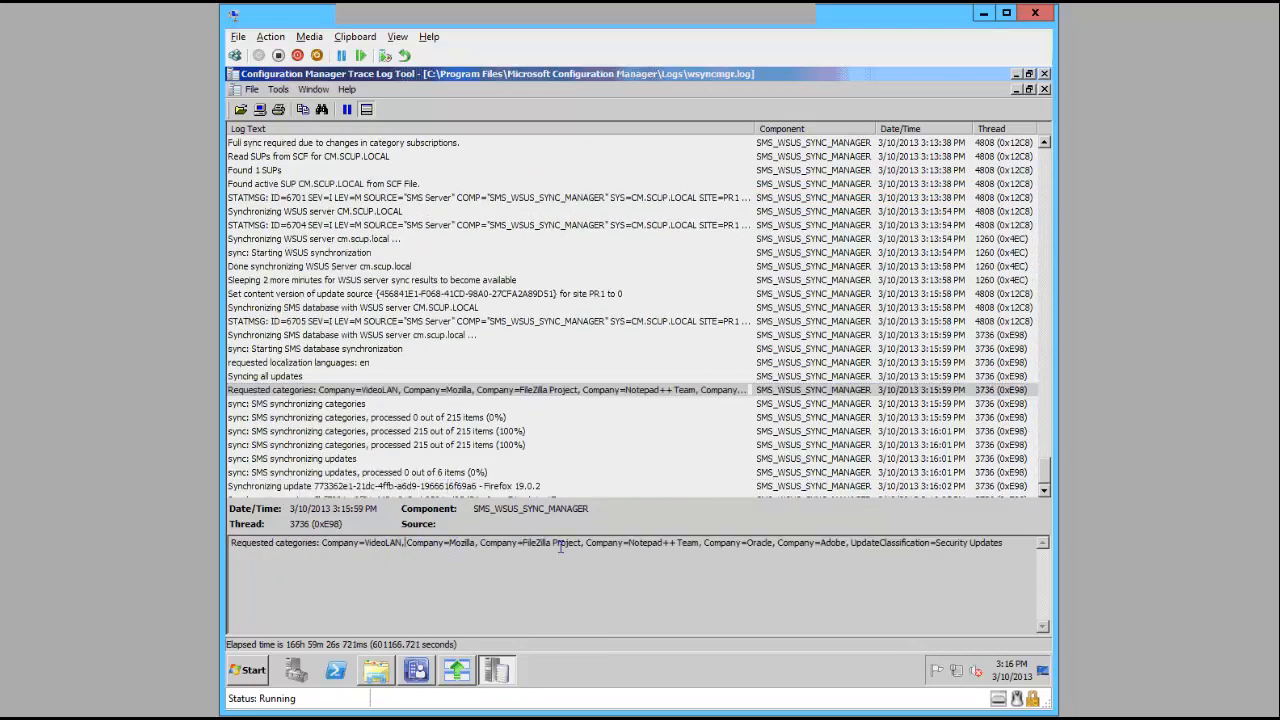
{"action": "left_click_drag", "start_coordinate": [561, 545], "coordinate": [1002, 545]}
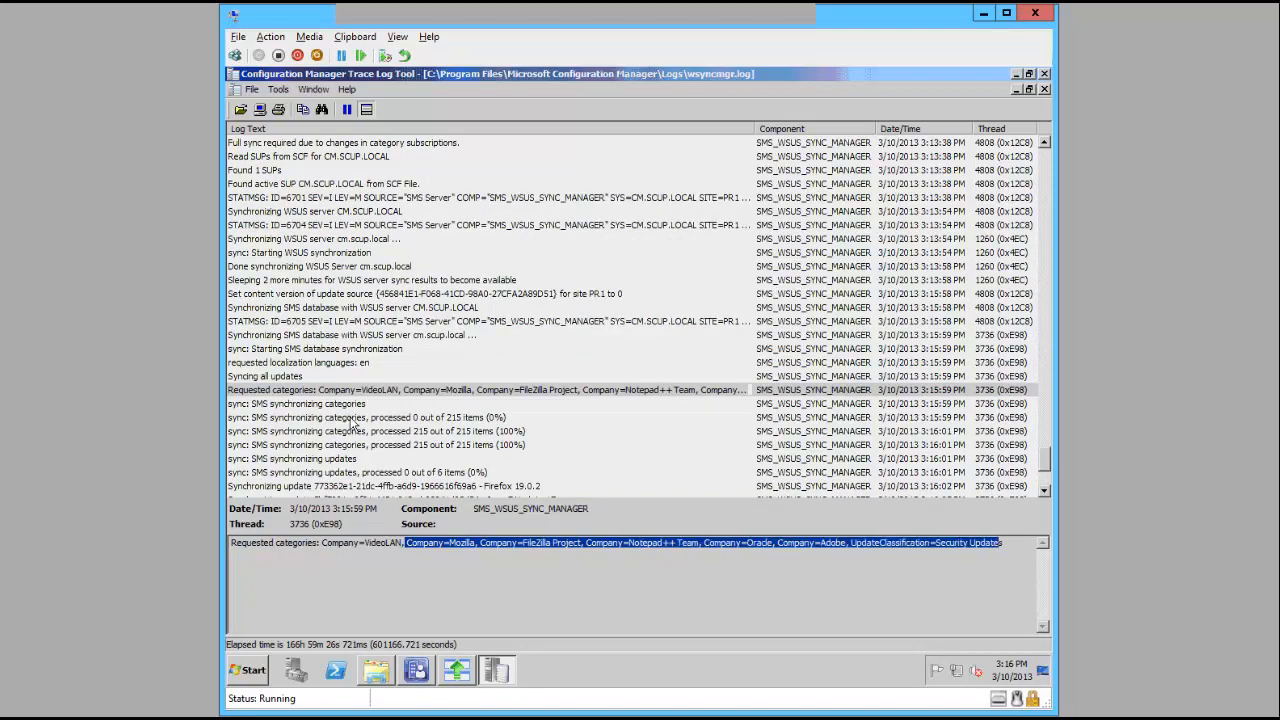
{"action": "left_click", "coordinate": [434, 472]}
{"action": "scroll", "coordinate": [434, 472], "scroll_direction": "down", "scroll_amount": 1}
{"action": "left_click", "coordinate": [450, 446]}
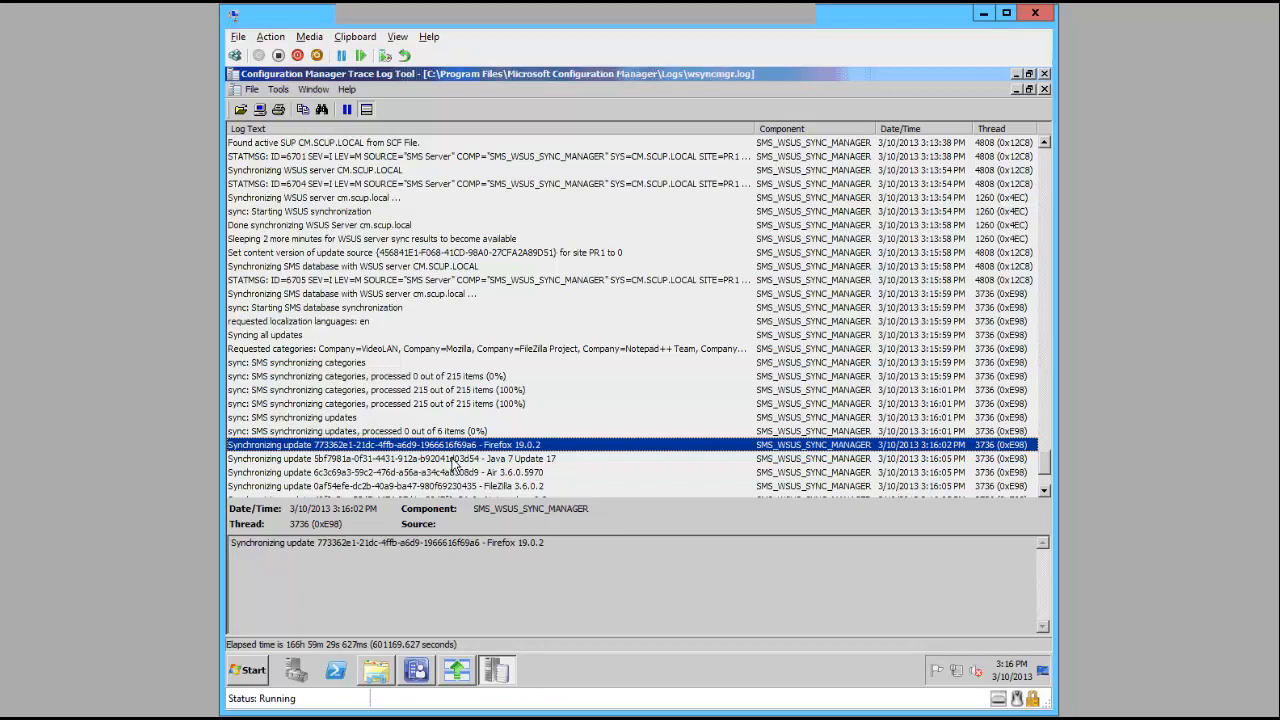
{"action": "scroll", "coordinate": [452, 462], "scroll_direction": "down", "scroll_amount": 2}
{"action": "left_click", "coordinate": [462, 377]}
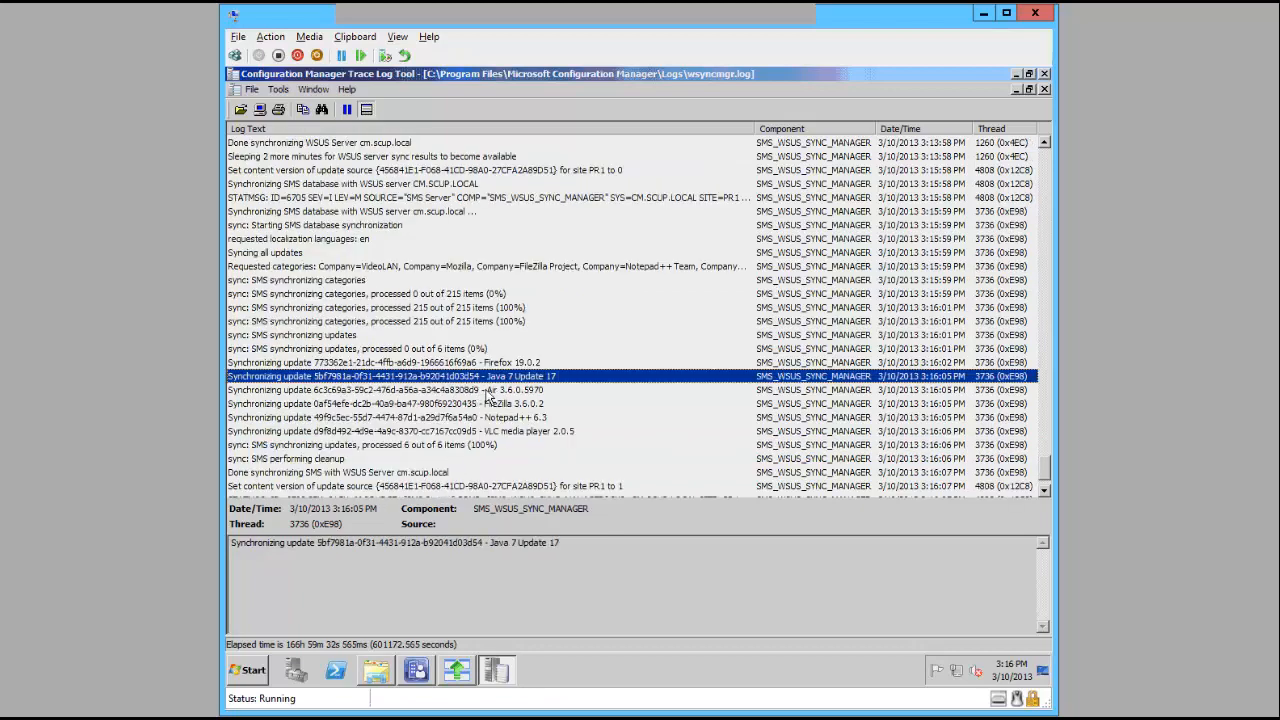
{"action": "left_click", "coordinate": [490, 390]}
{"action": "scroll", "coordinate": [520, 432], "scroll_direction": "down", "scroll_amount": 2}
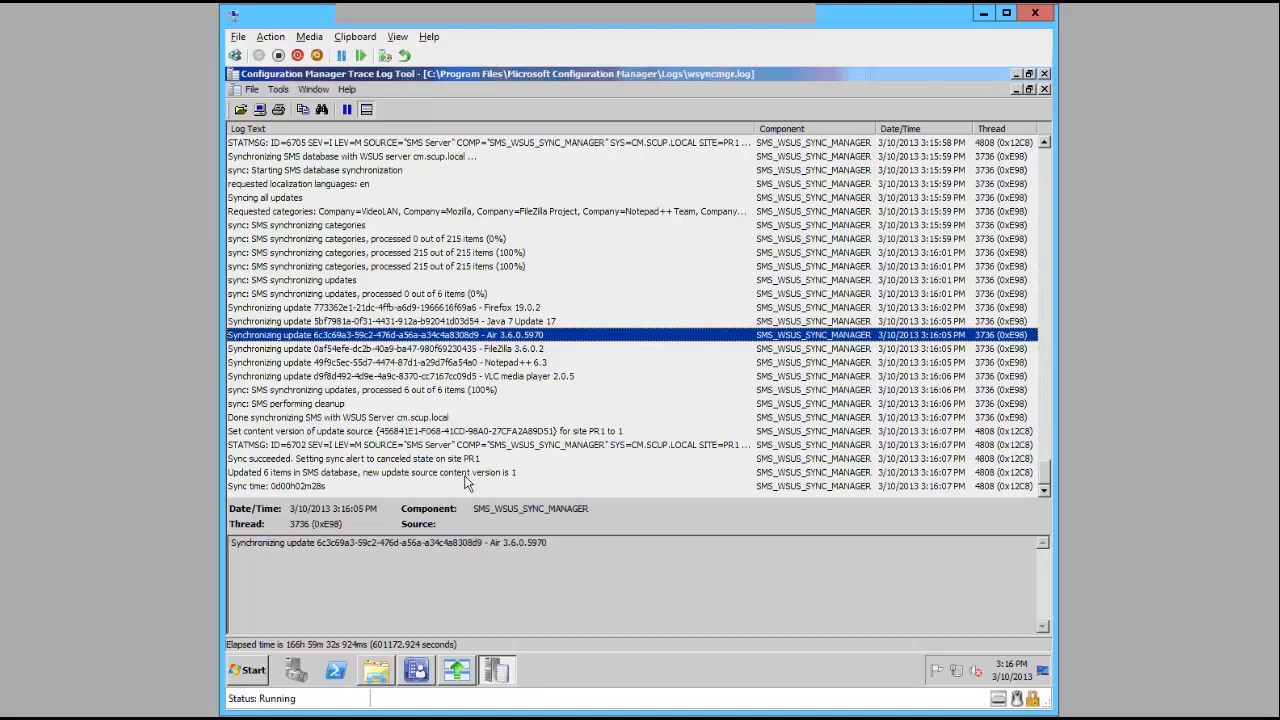
{"action": "left_click", "coordinate": [470, 474]}
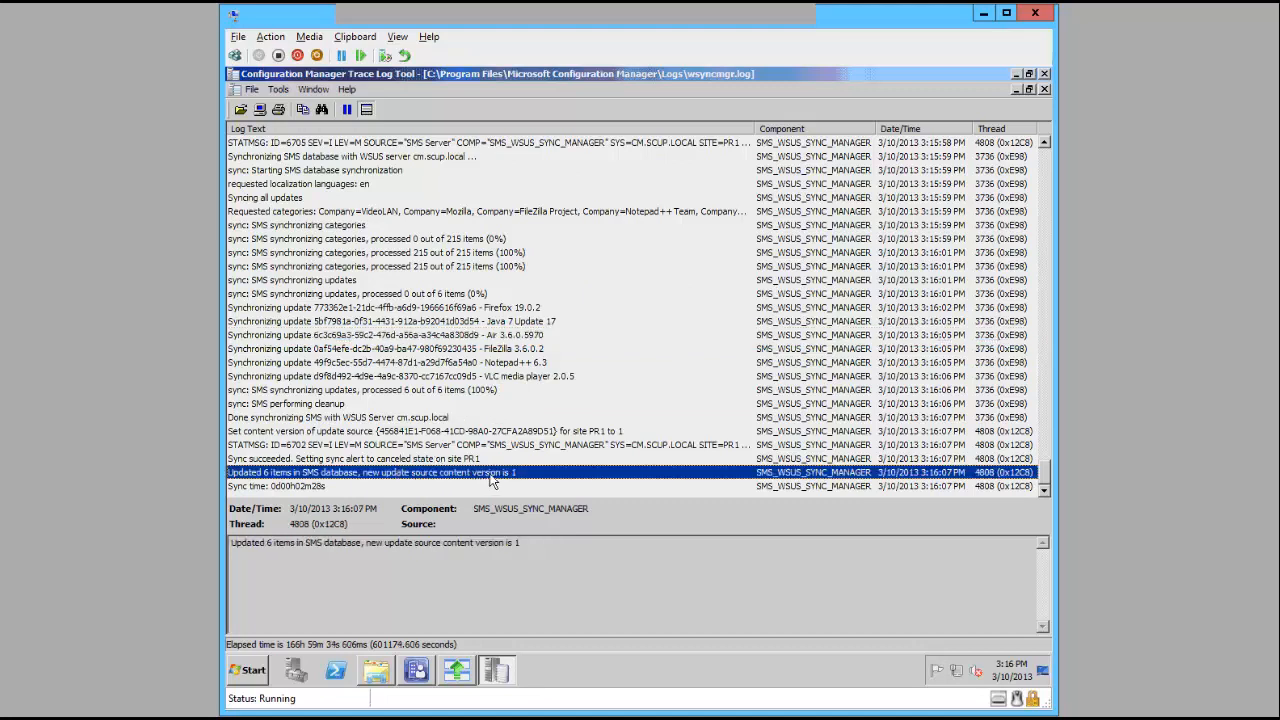
- Reload All Software Updates in the Configuration Manager console, select every update from Air through VLC media player, and start deploying them
{"action": "left_click", "coordinate": [417, 670]}
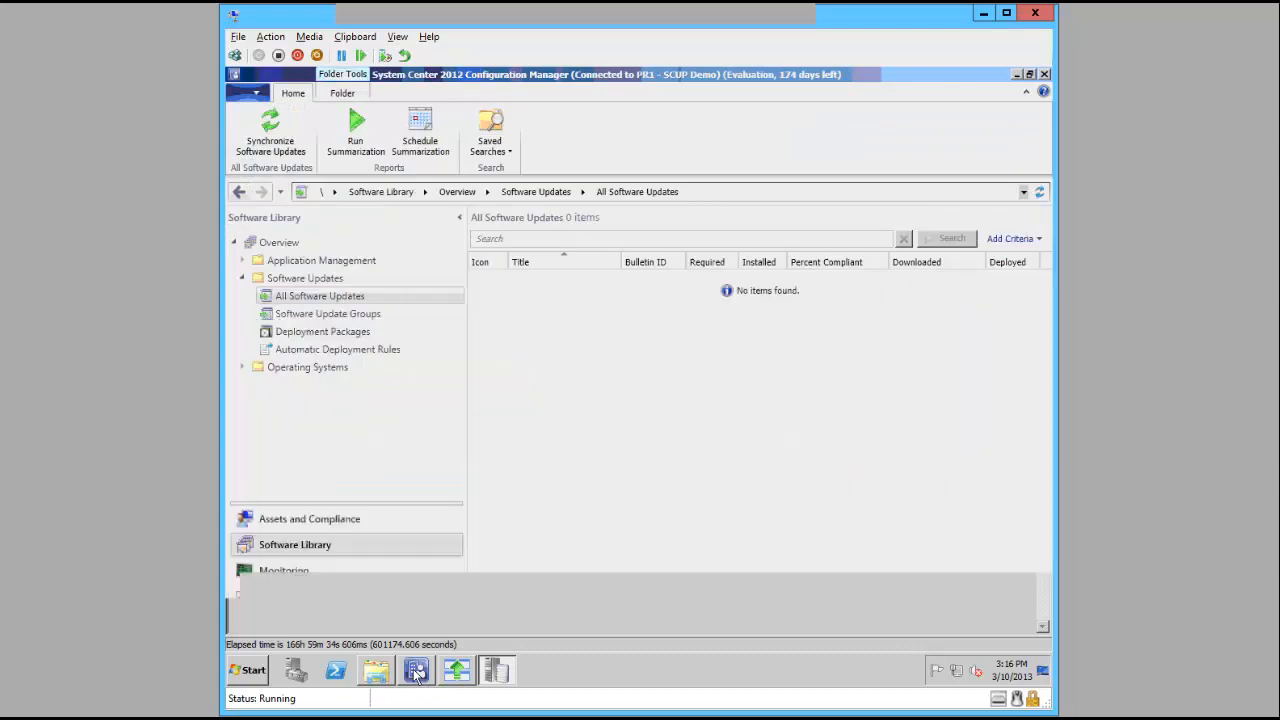
{"action": "left_click", "coordinate": [310, 297]}
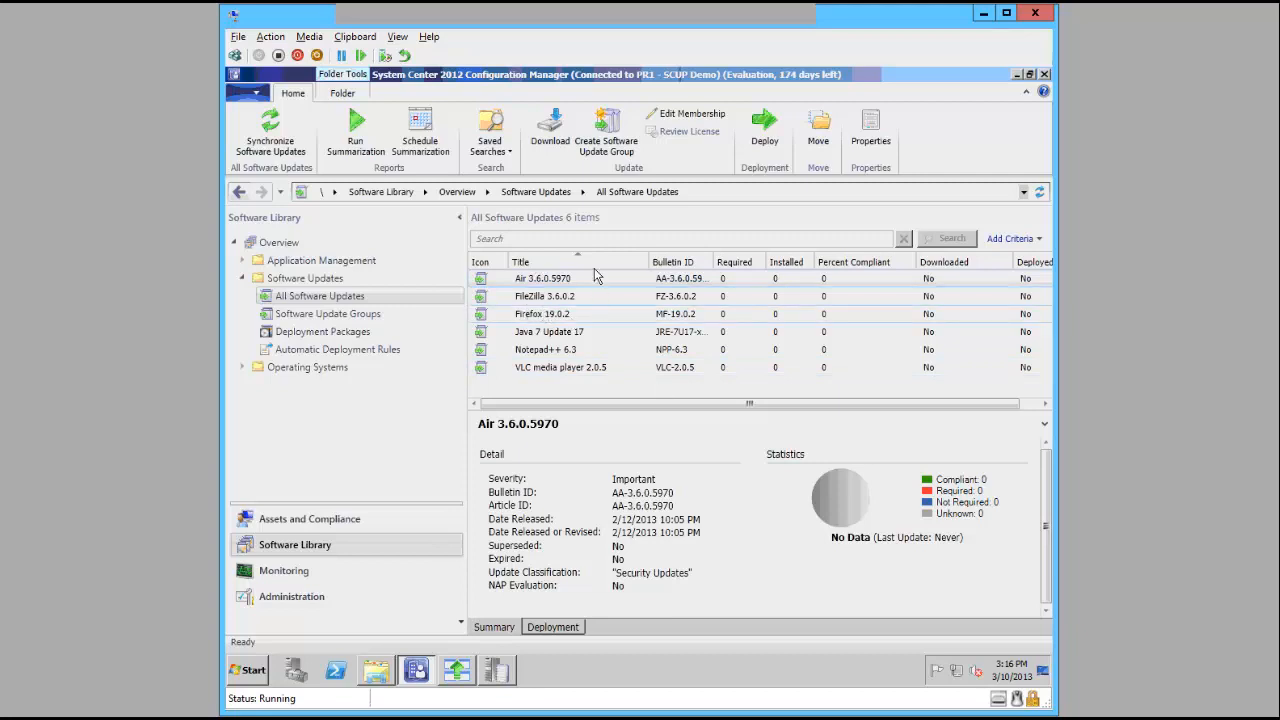
{"action": "left_click", "coordinate": [576, 368], "text": "shift"}
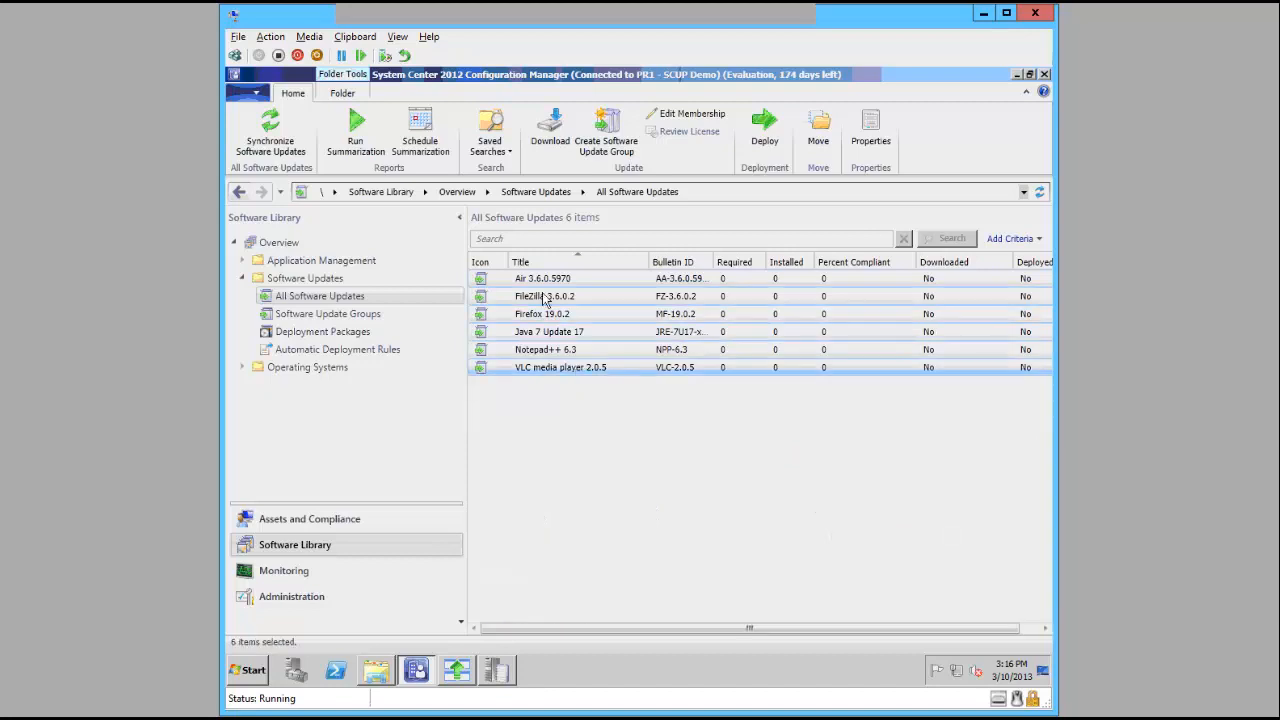
{"action": "left_click", "coordinate": [763, 127]}
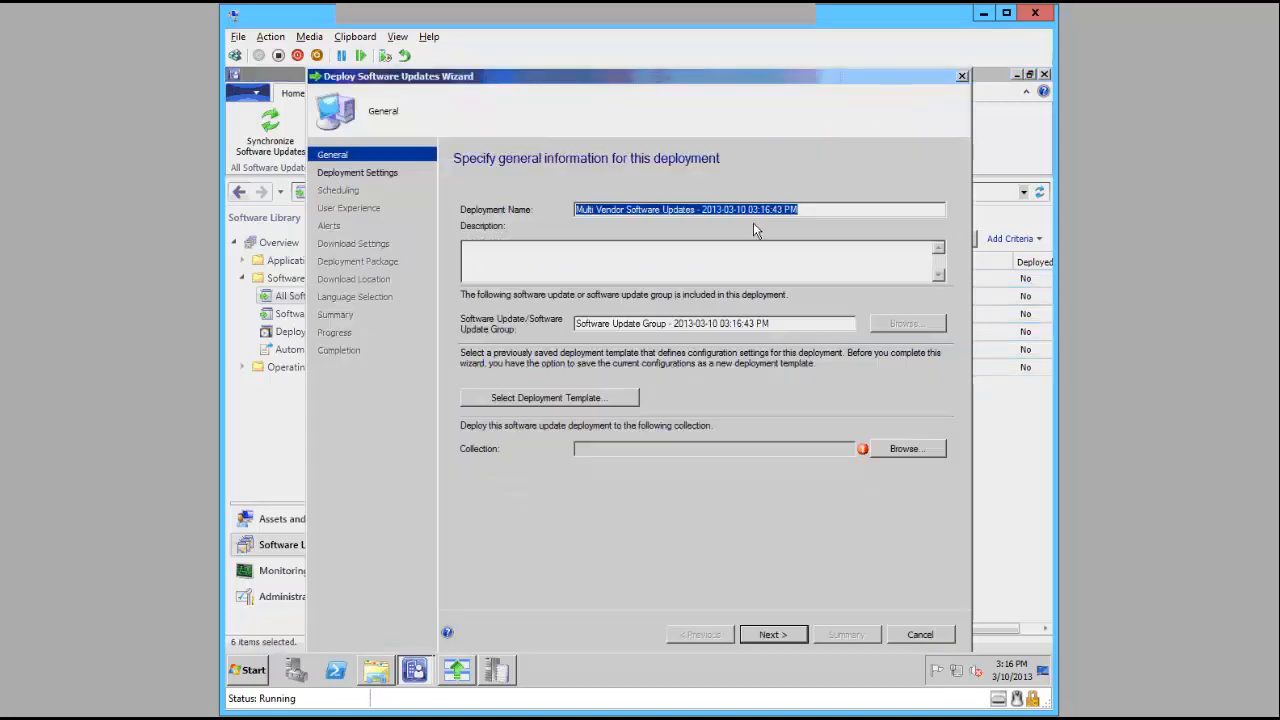
- In the file explorer, open \\cm\sources\Updates\2013 Q1 - Third Party Updates and copy the folder's path
{"action": "left_click", "coordinate": [376, 671]}
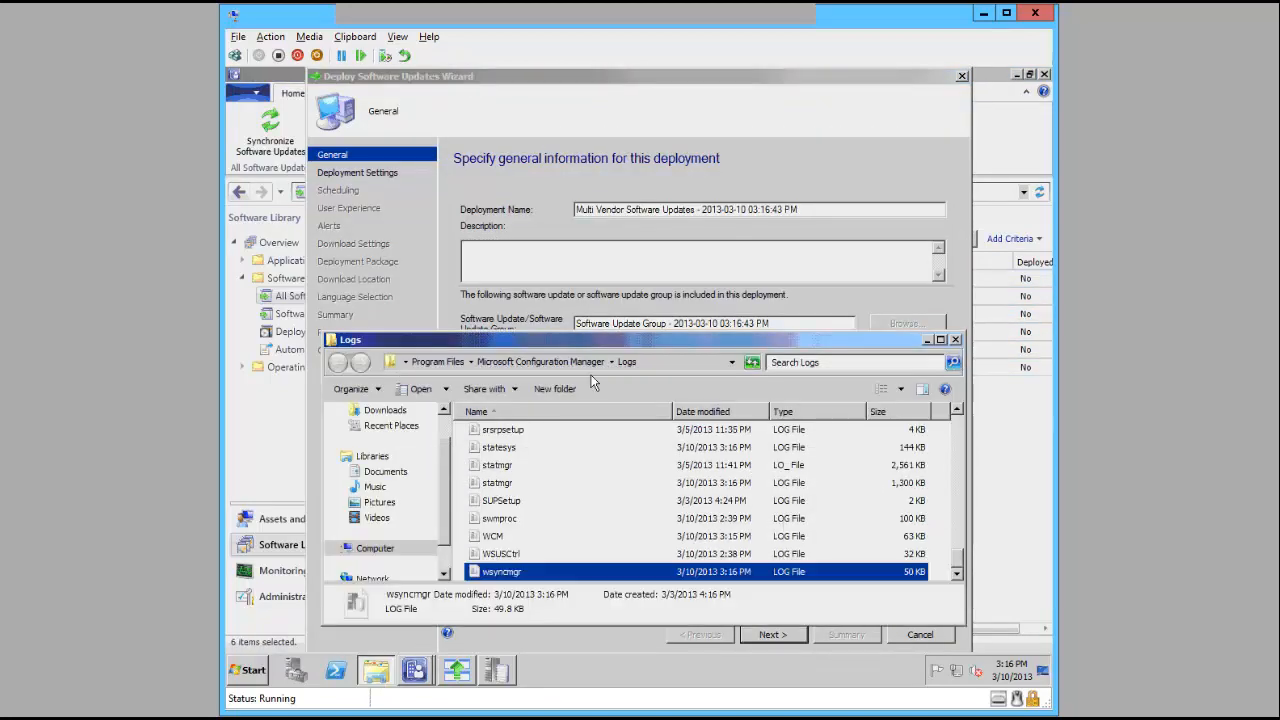
{"action": "left_click", "coordinate": [665, 363]}
{"action": "type", "text": "\\cm\\"}
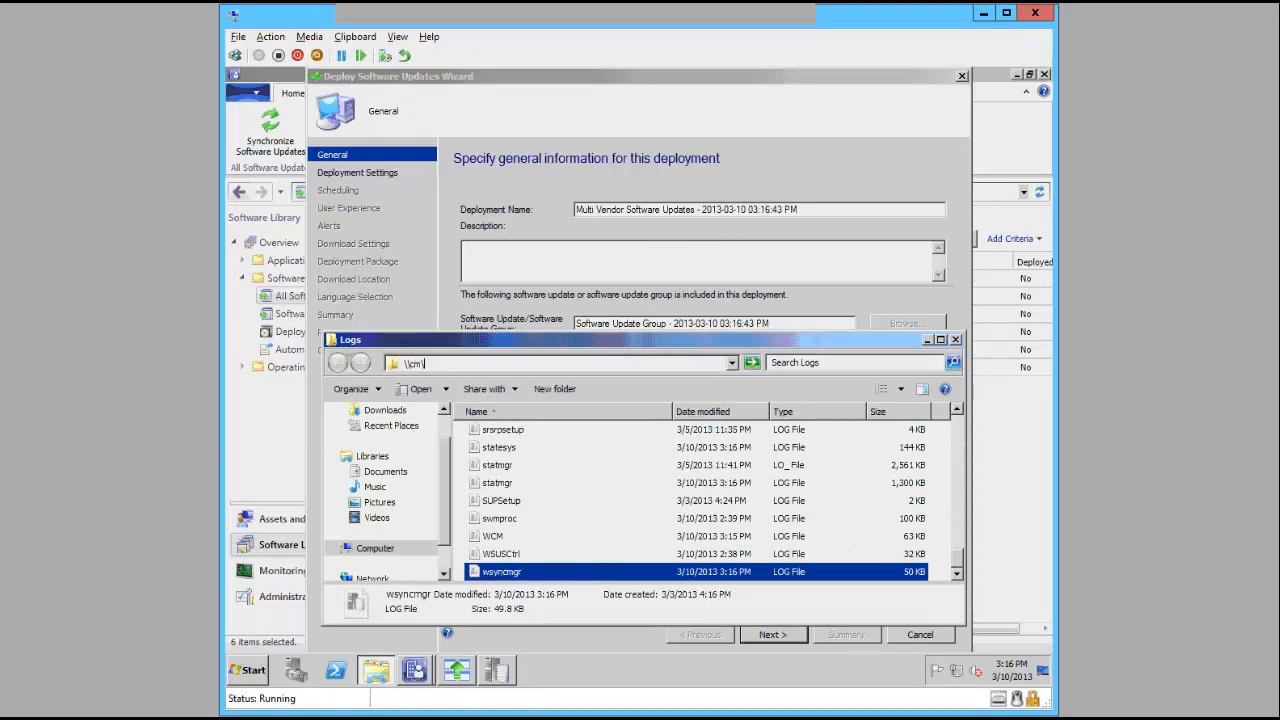
{"action": "type", "text": "sources"}
{"action": "key", "text": "Return"}
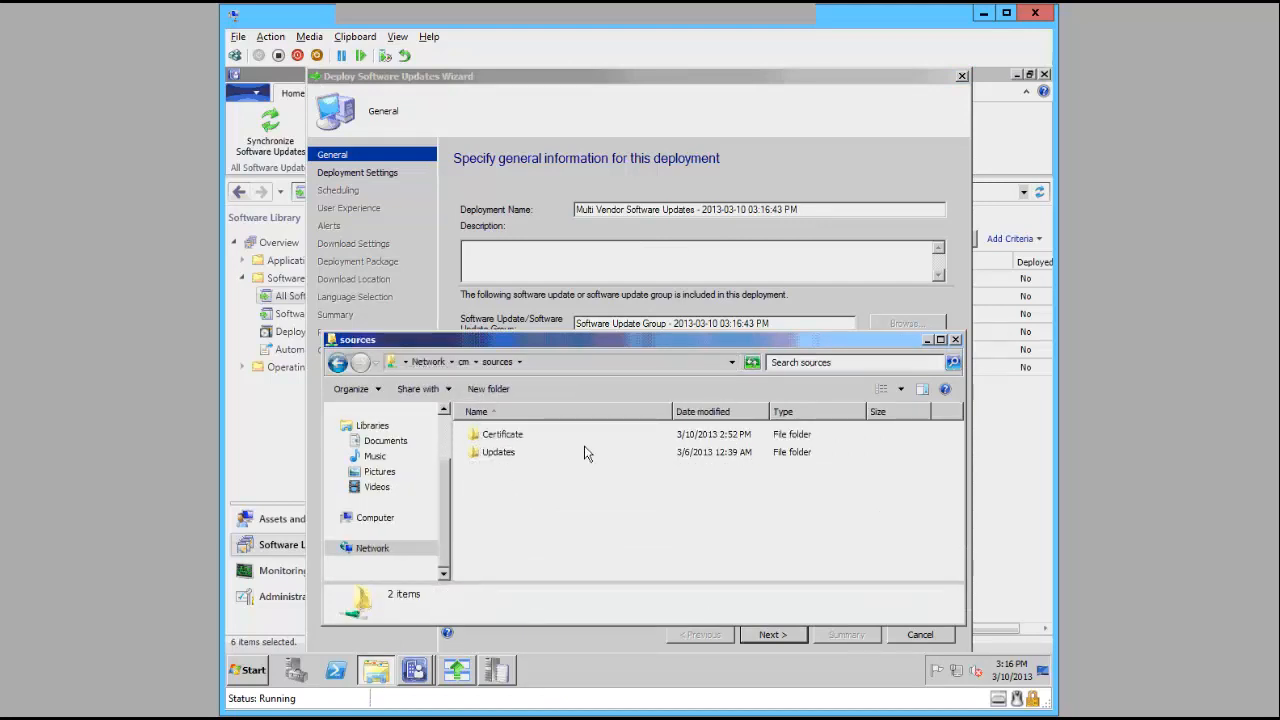
{"action": "double_click", "coordinate": [510, 450]}
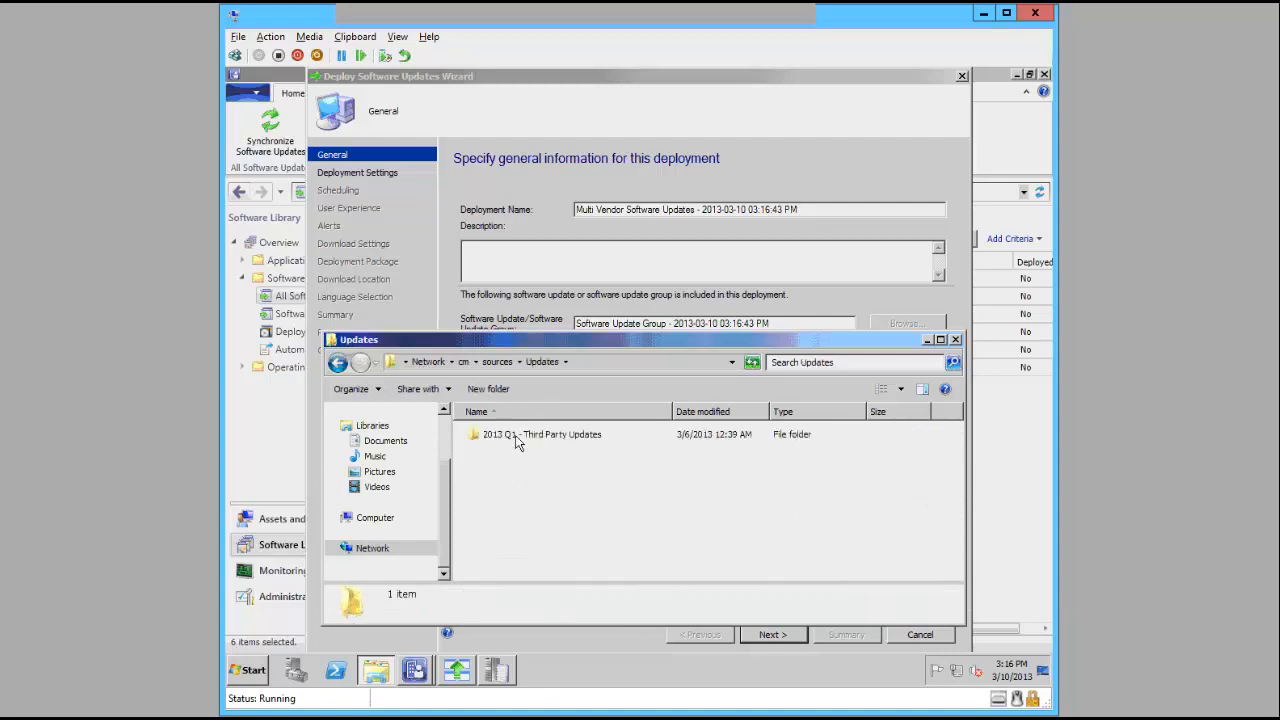
{"action": "left_click", "coordinate": [517, 442]}
{"action": "double_click", "coordinate": [517, 442]}
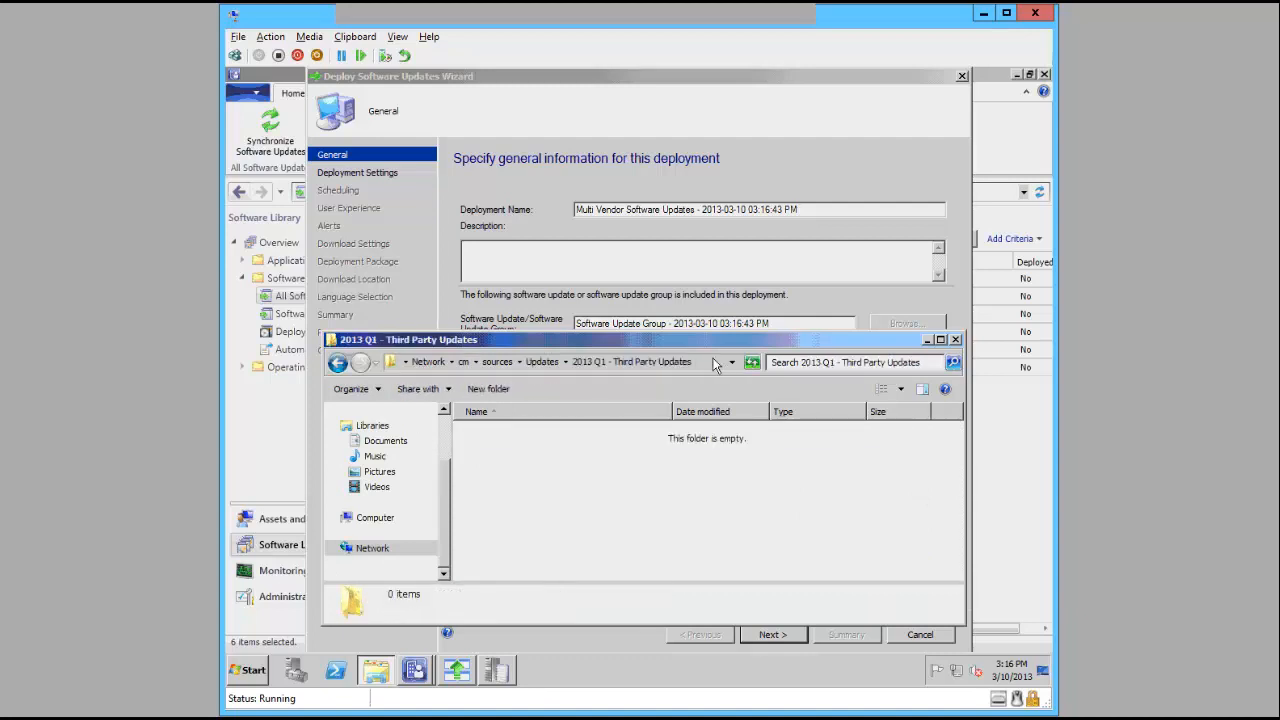
{"action": "left_click", "coordinate": [725, 366]}
{"action": "key", "text": "ctrl+c"}
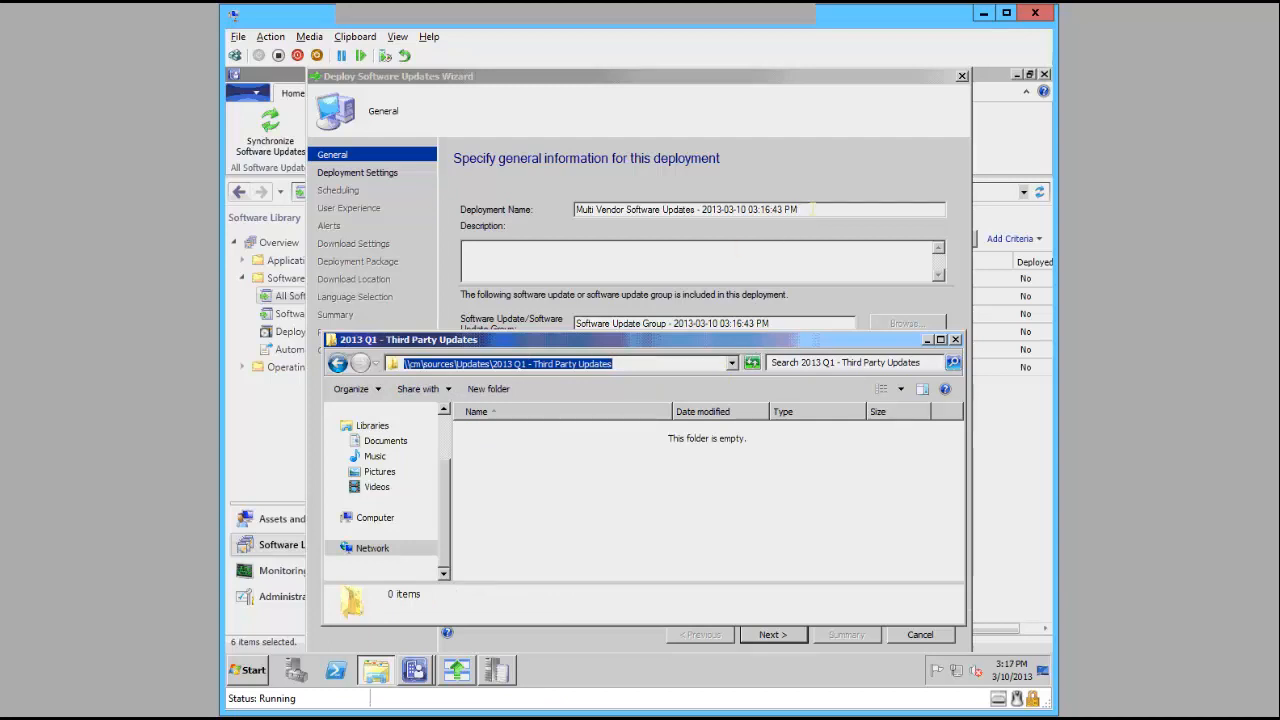
- Name both the deployment and its software update group 2013 Q1 - Third Party Updates
{"action": "left_click_drag", "start_coordinate": [813, 209], "coordinate": [530, 211]}
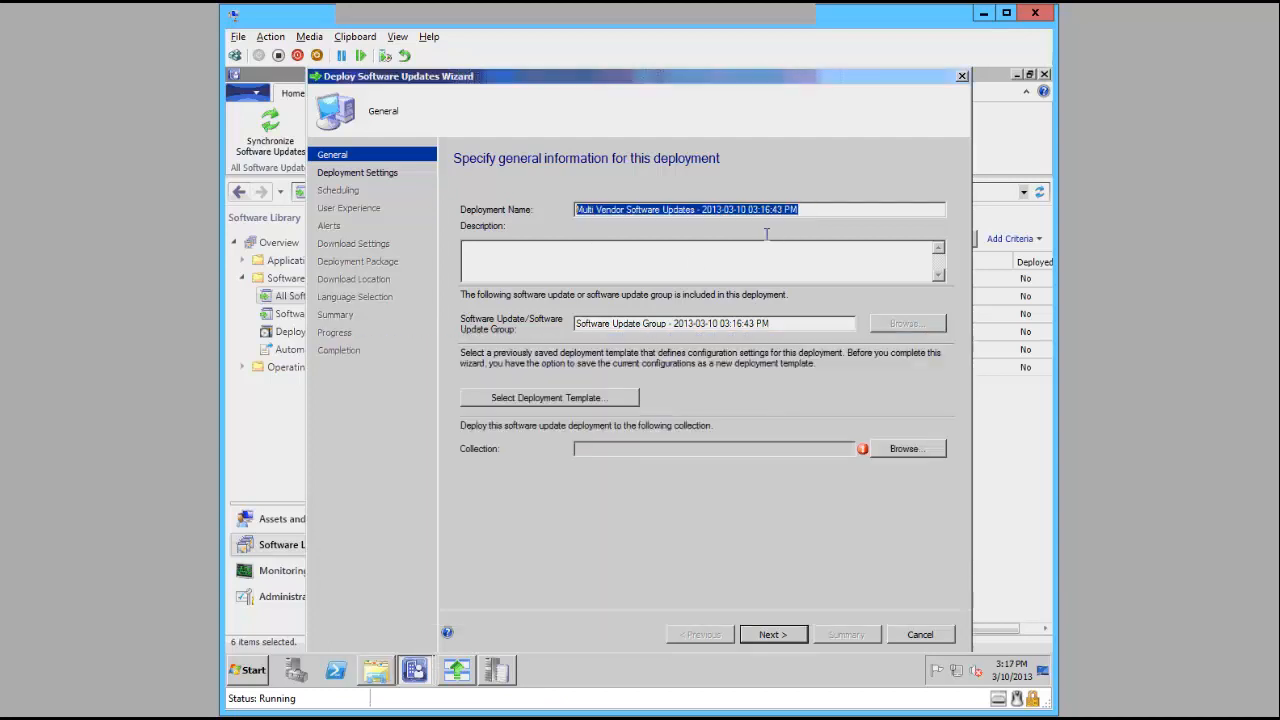
{"action": "key", "text": "ctrl+v"}
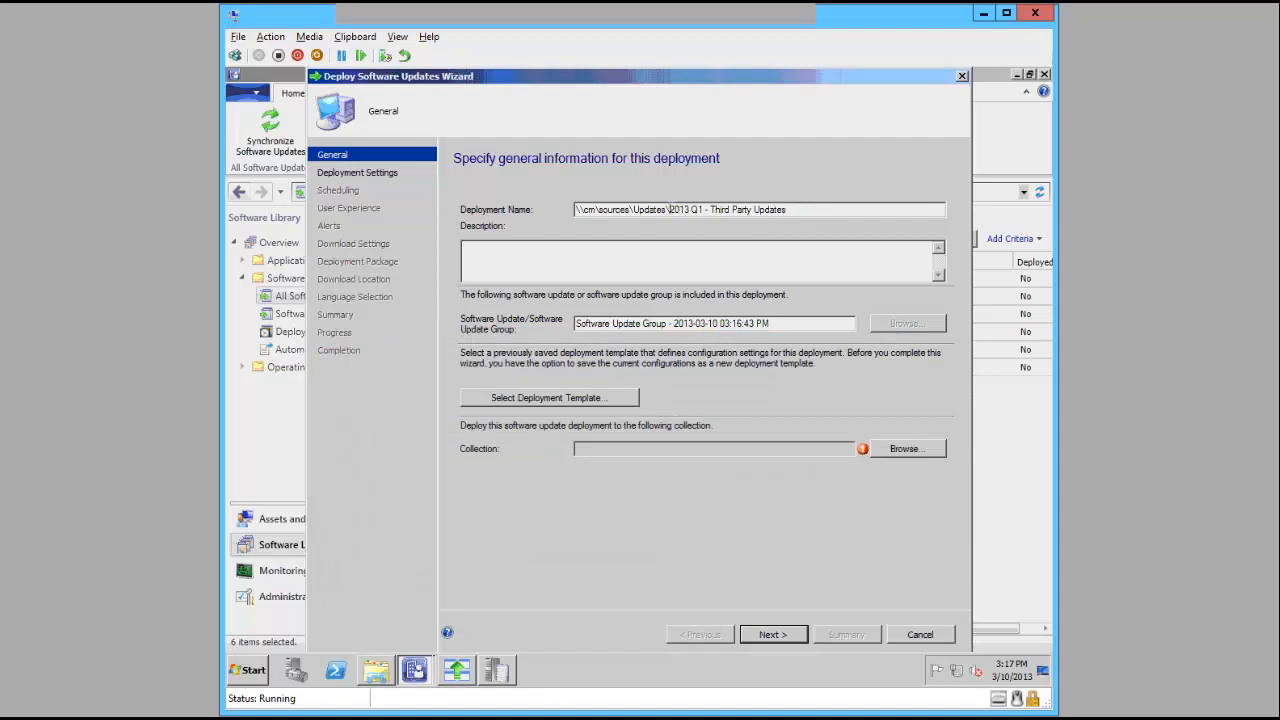
{"action": "left_click_drag", "start_coordinate": [670, 209], "coordinate": [456, 207]}
{"action": "key", "text": "BackSpace"}
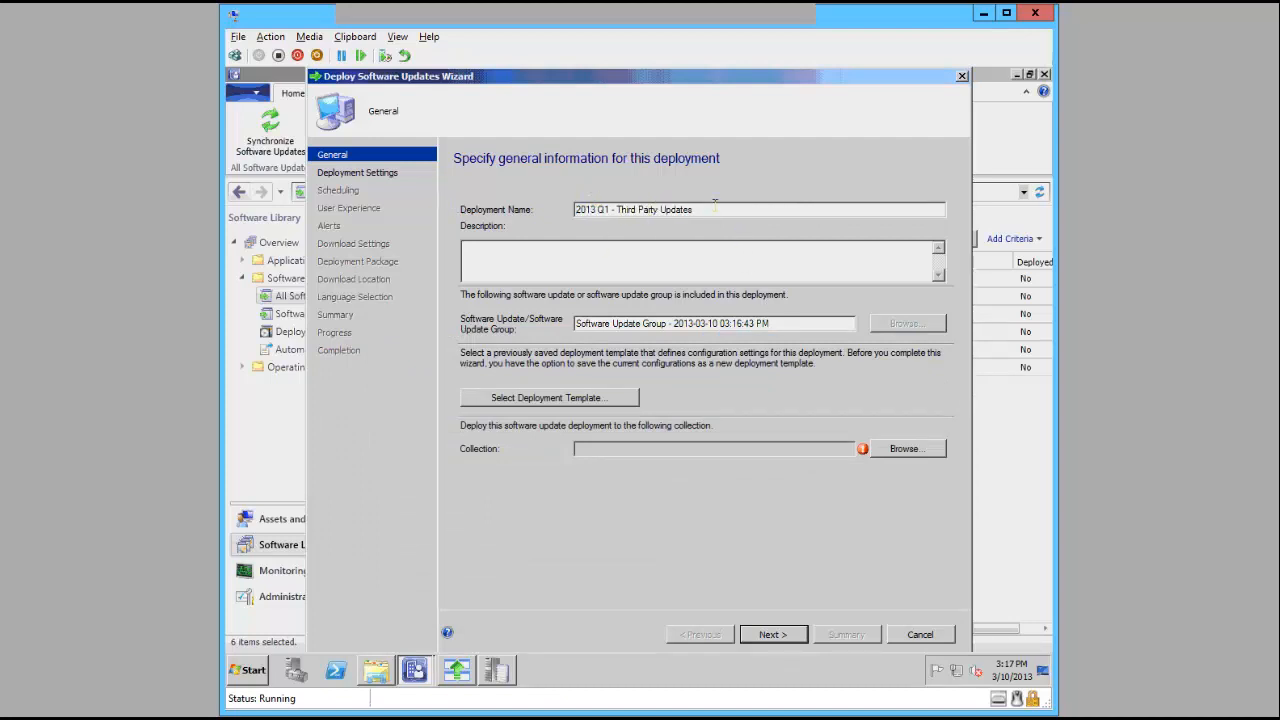
{"action": "key", "text": "ctrl+a"}
{"action": "key", "text": "ctrl+c"}
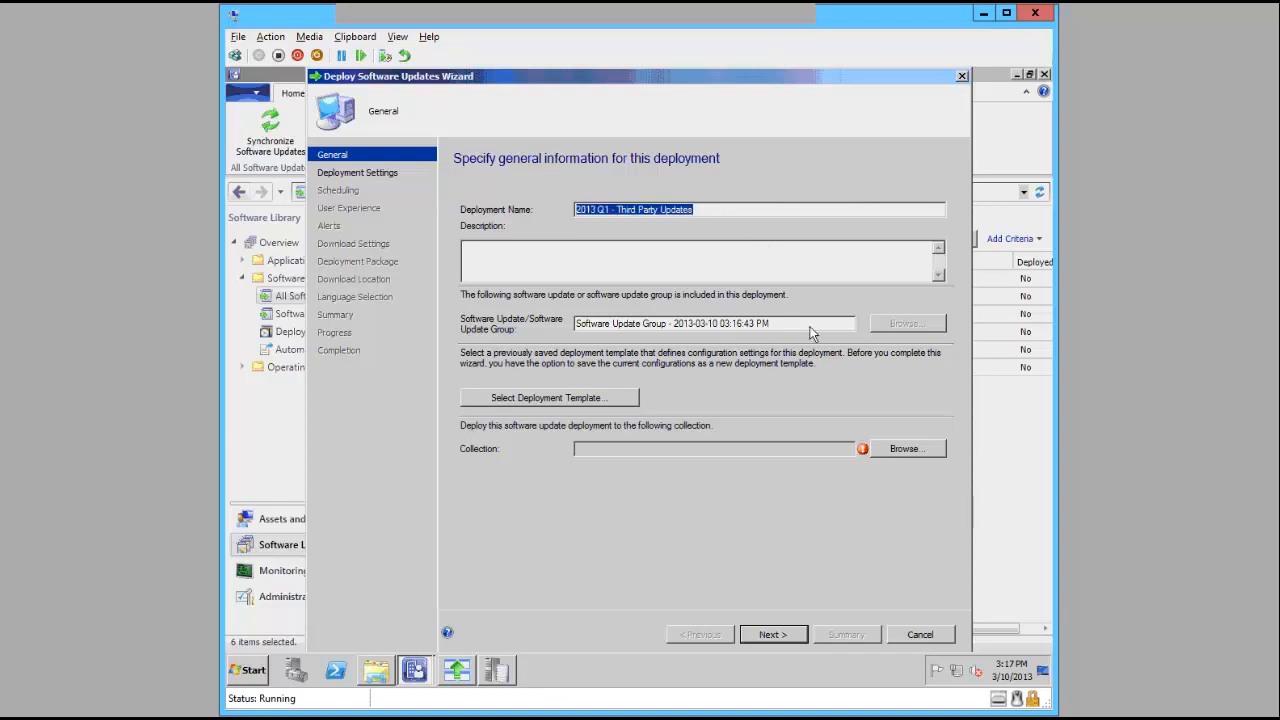
{"action": "left_click_drag", "start_coordinate": [642, 323], "coordinate": [787, 327]}
{"action": "key", "text": "ctrl+a"}
{"action": "key", "text": "ctrl+v"}
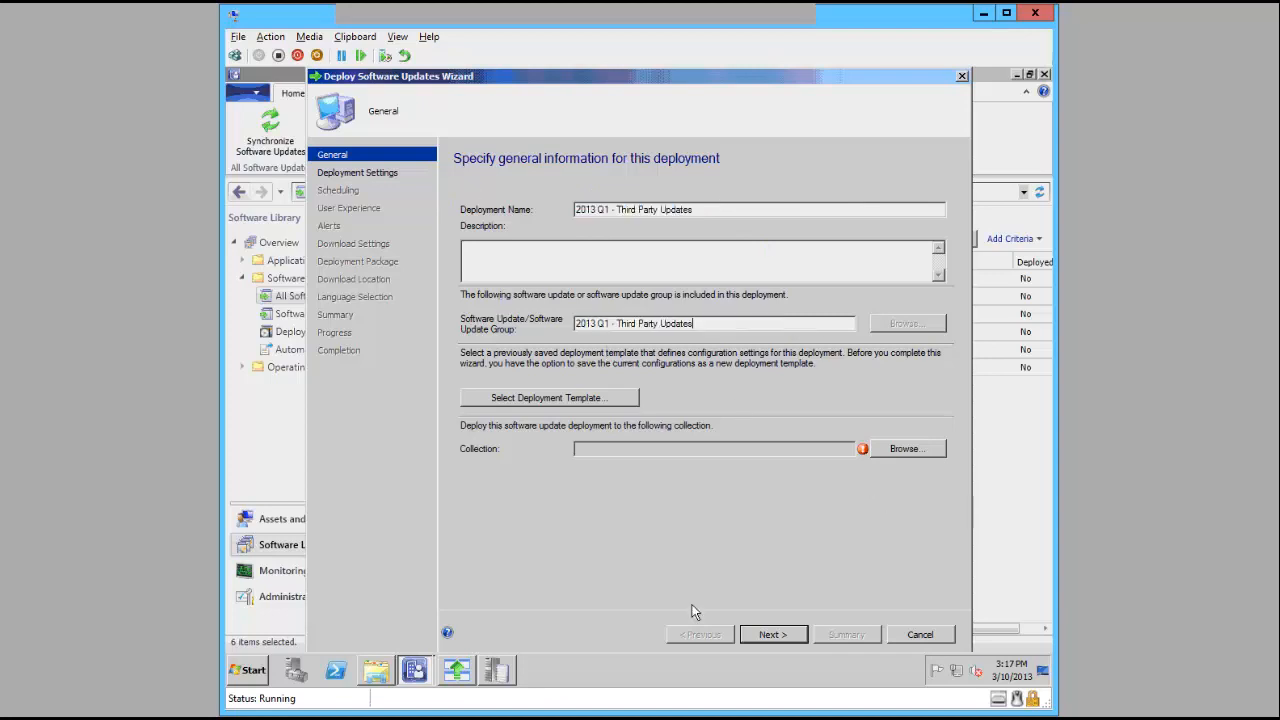
- Target the All Desktop and Server Clients device collection and describe the deployment as Patch My PC March Updates
{"action": "left_click", "coordinate": [903, 450]}
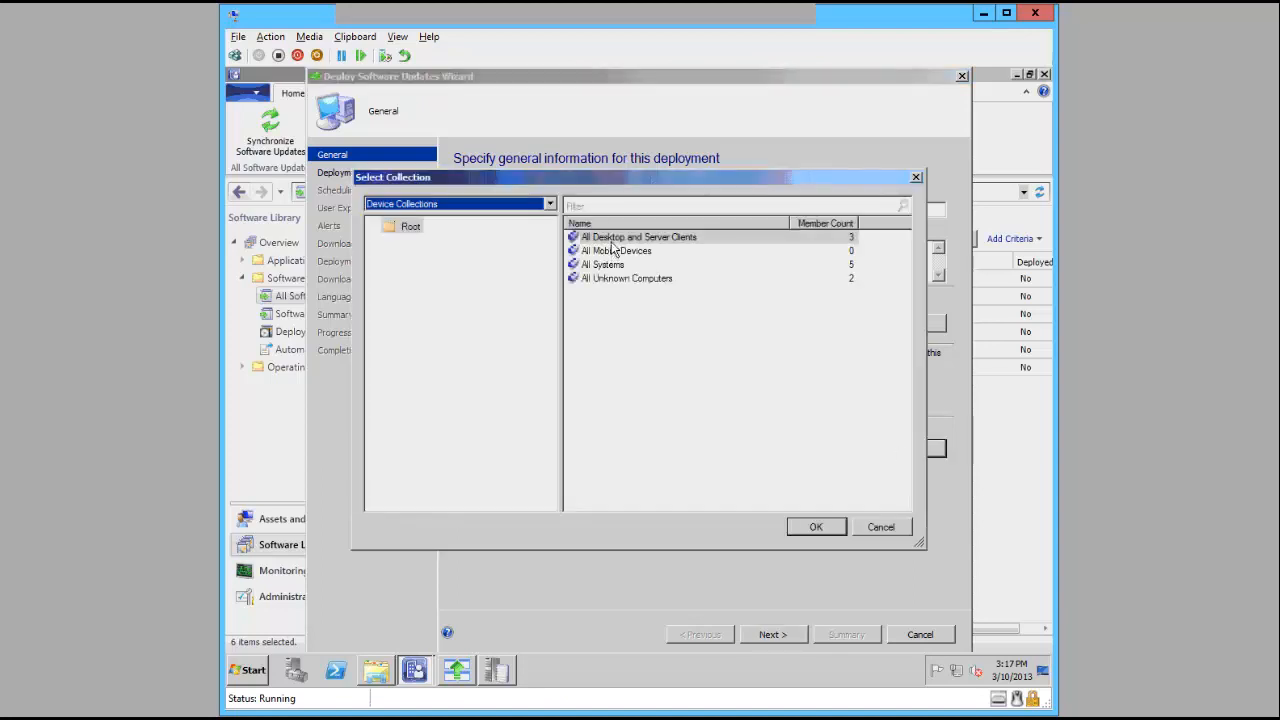
{"action": "left_click", "coordinate": [611, 240]}
{"action": "left_click", "coordinate": [817, 528]}
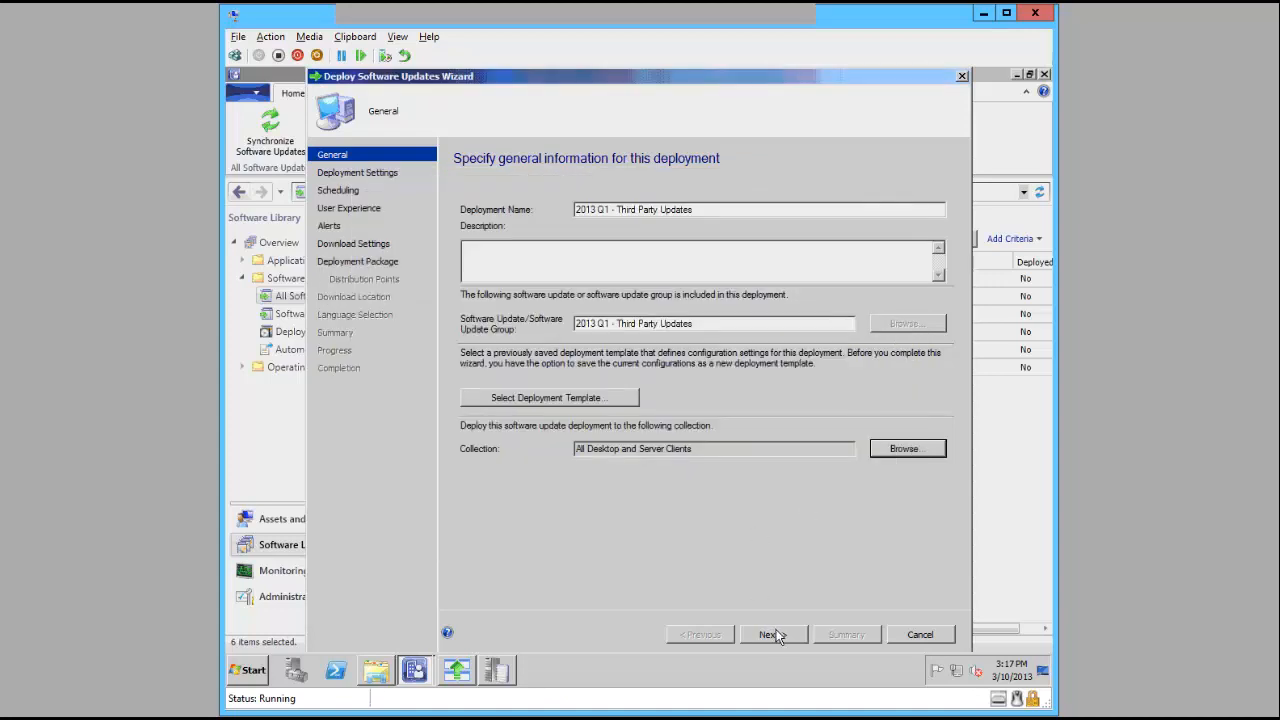
{"action": "left_click", "coordinate": [656, 266]}
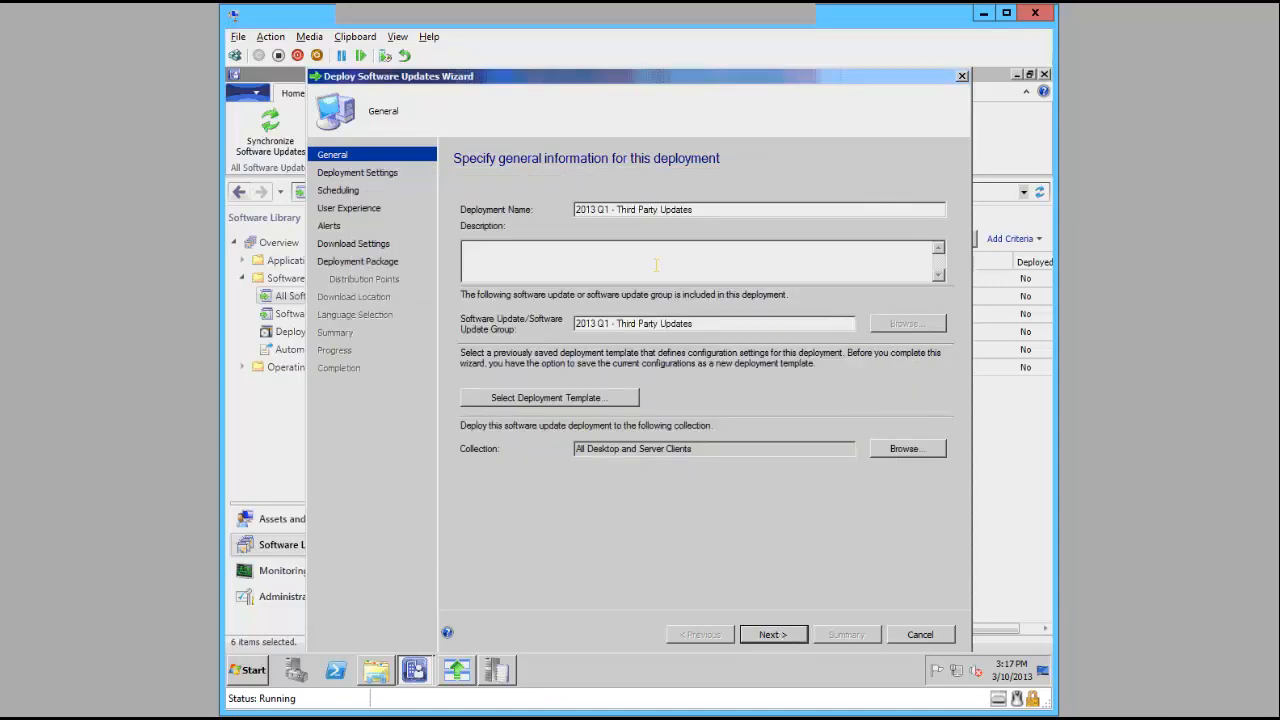
{"action": "type", "text": "Patch My PC March Updates"}
{"action": "left_click", "coordinate": [770, 637]}
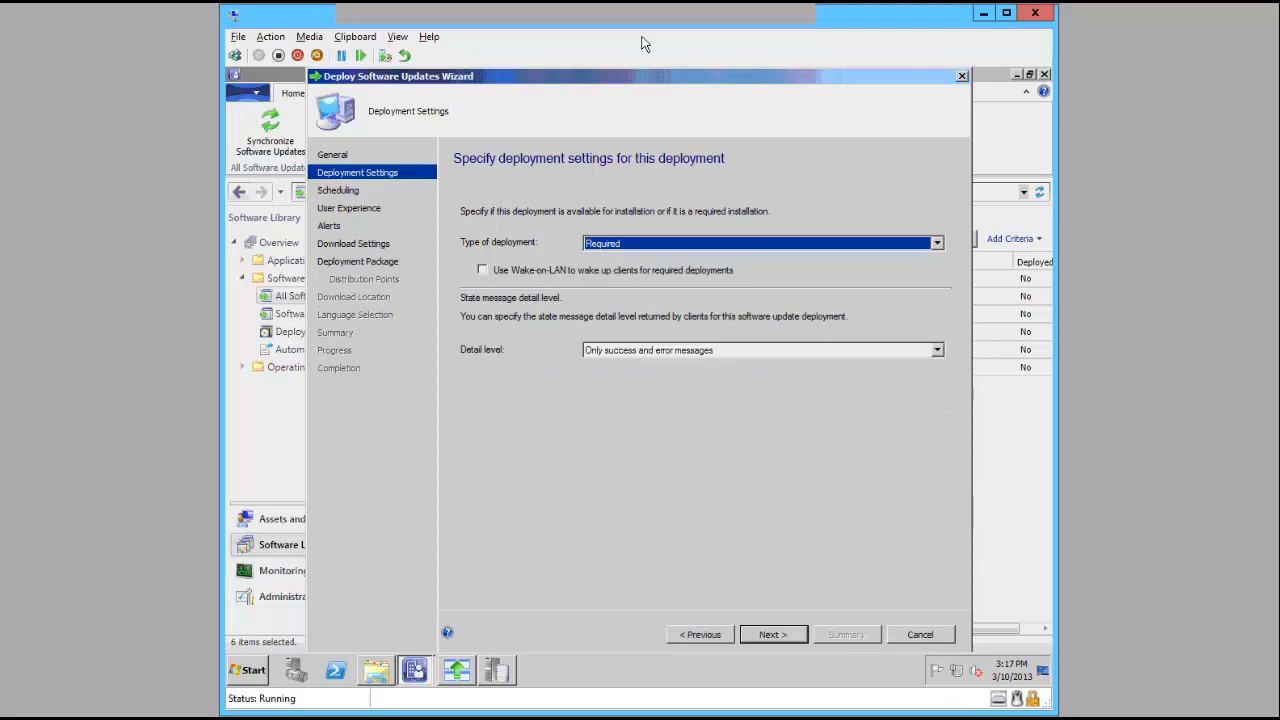
- Set the deployment type to Available and the detail level to All messages, and accept the default schedule
{"action": "left_click", "coordinate": [647, 248]}
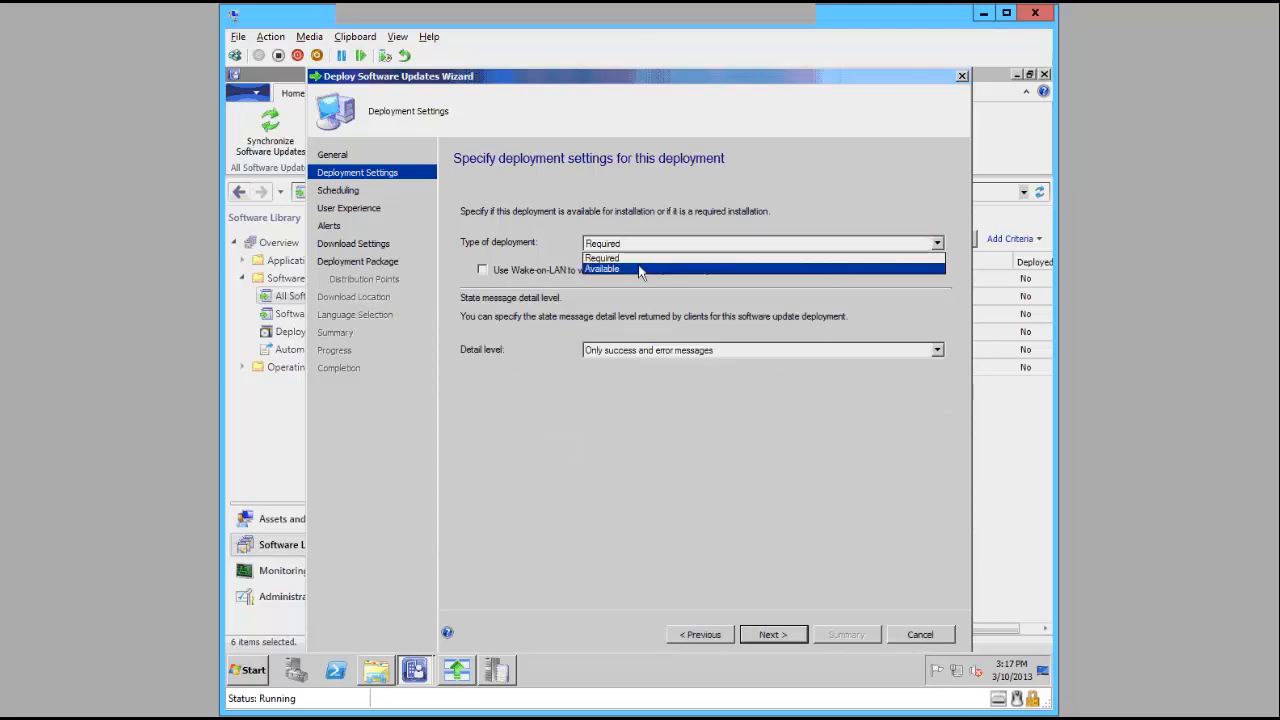
{"action": "left_click", "coordinate": [640, 270]}
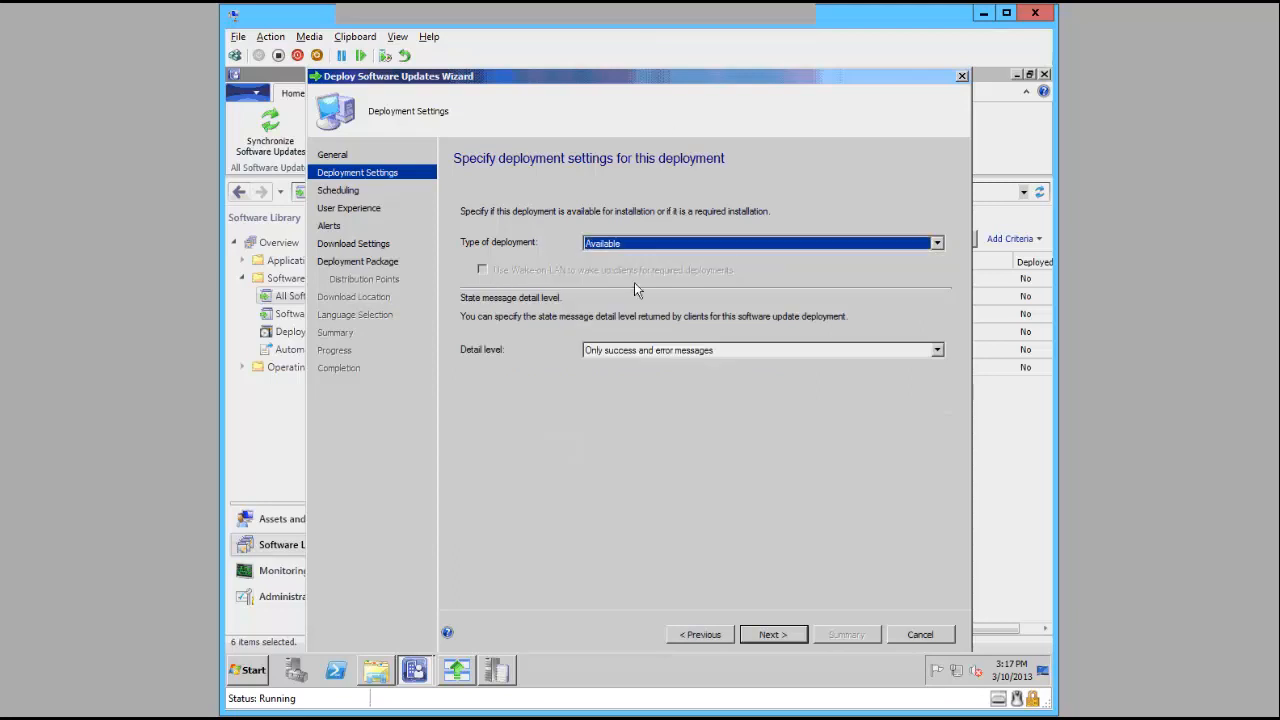
{"action": "left_click", "coordinate": [619, 352]}
{"action": "left_click", "coordinate": [622, 366]}
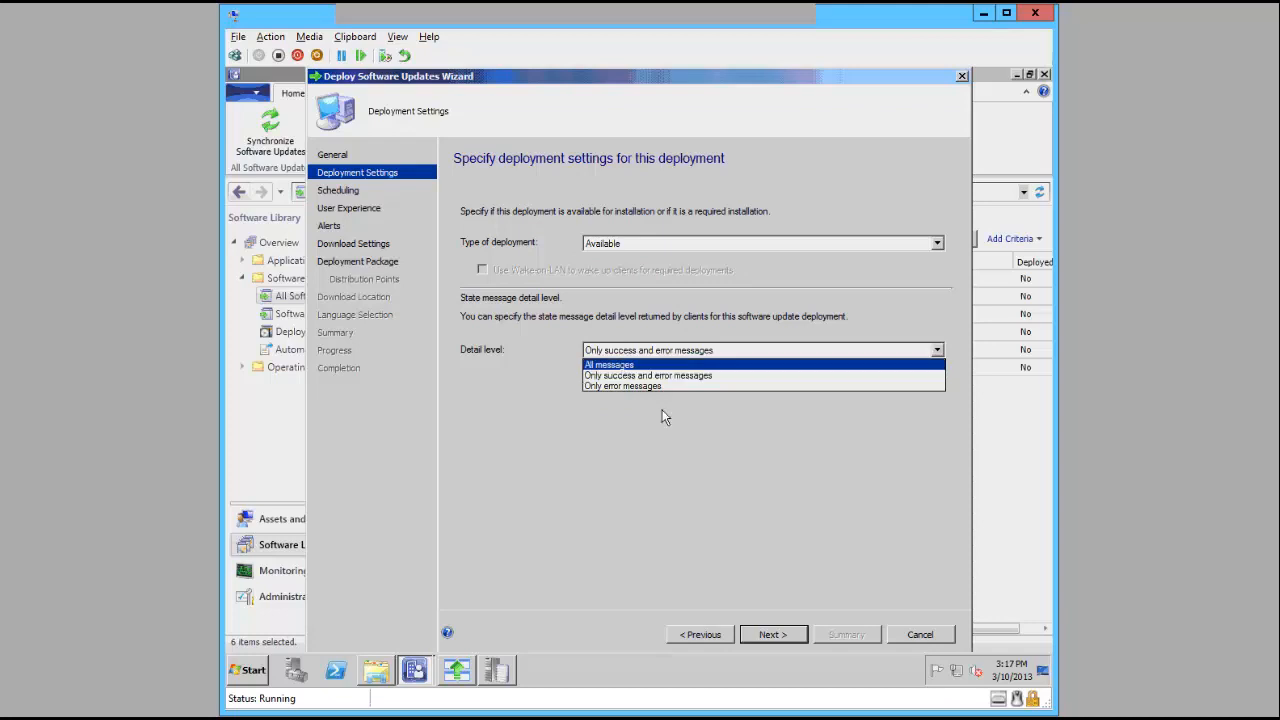
{"action": "left_click", "coordinate": [770, 637]}
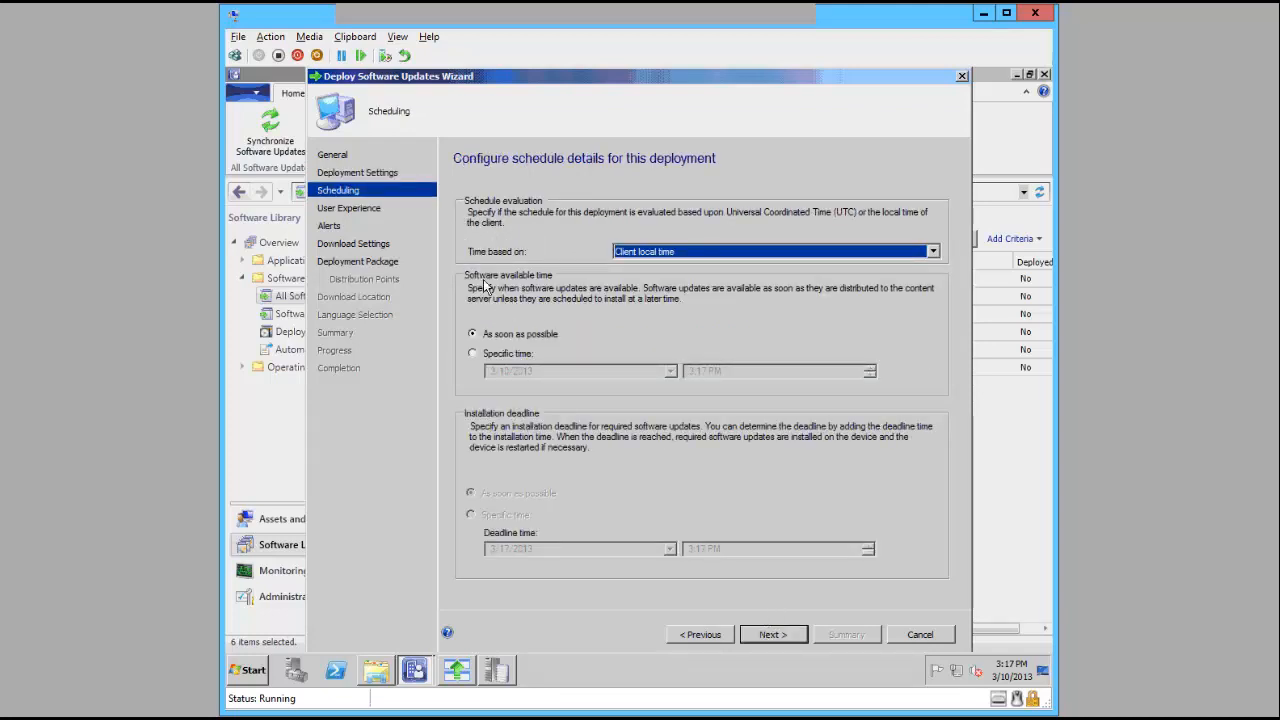
{"action": "left_click", "coordinate": [769, 635]}
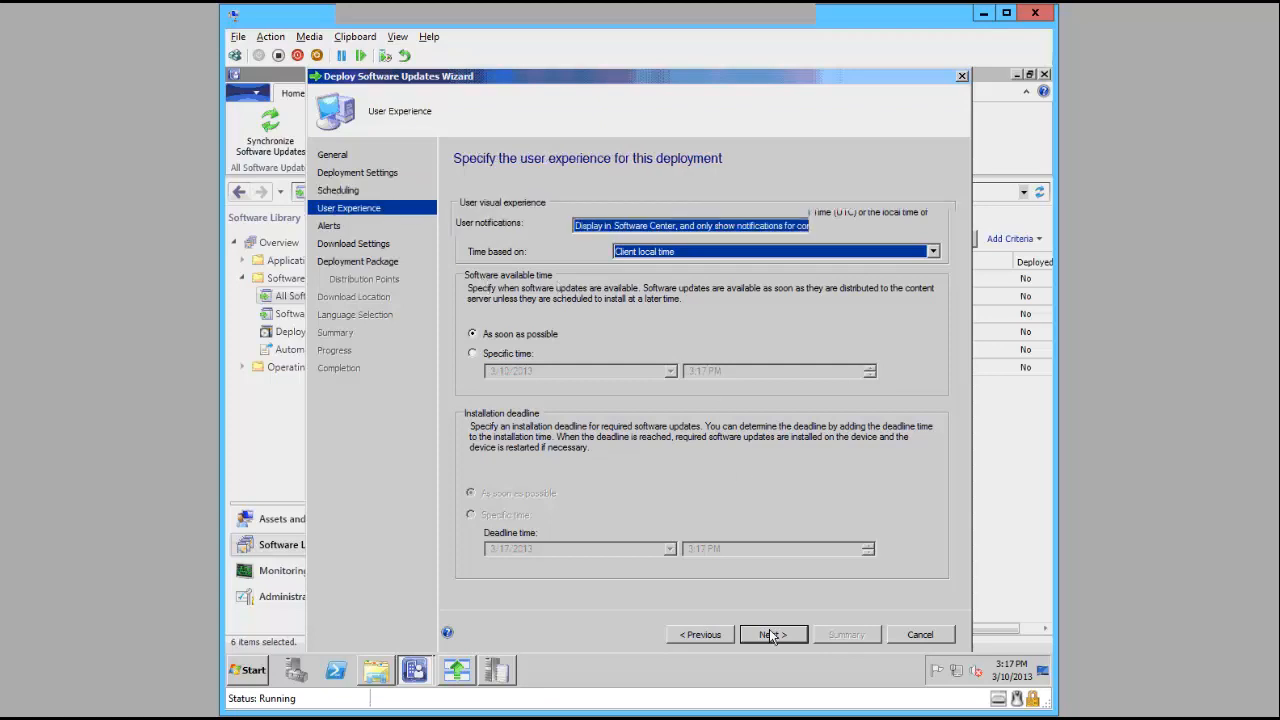
- Show all notifications in Software Center and let clients on slow networks download updates from the distribution point and install them
{"action": "left_click", "coordinate": [637, 231]}
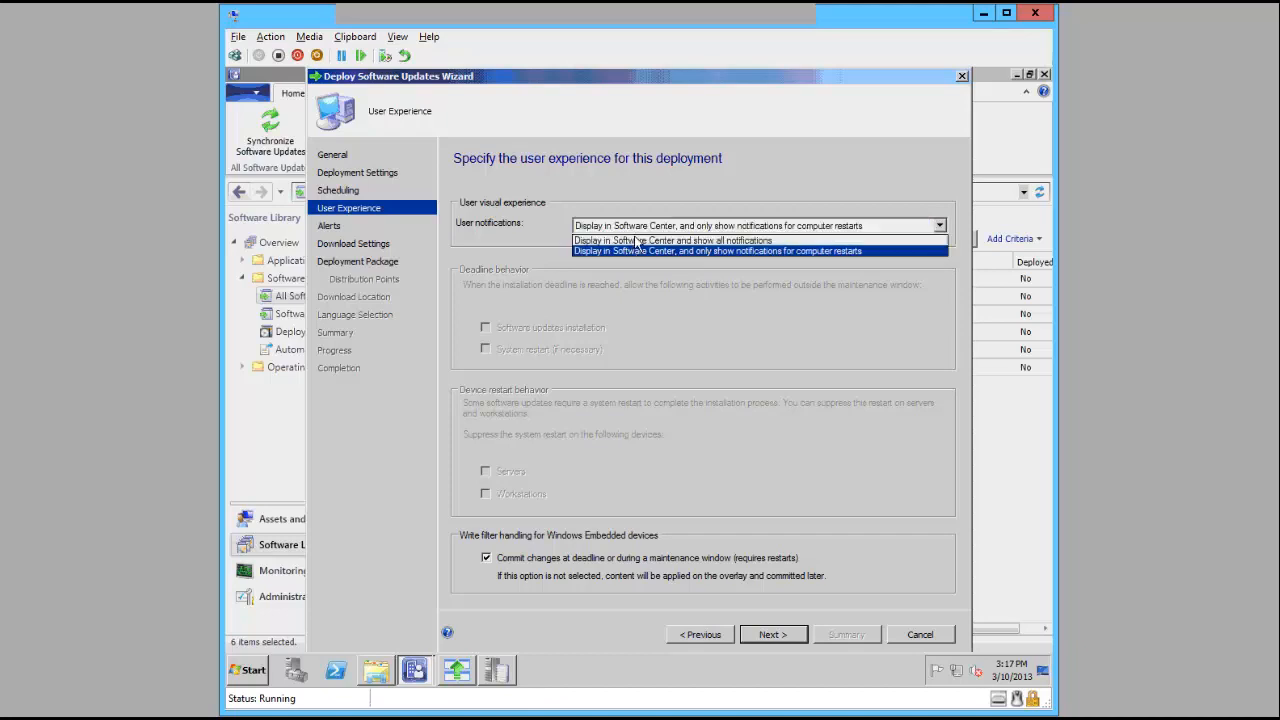
{"action": "left_click", "coordinate": [634, 241]}
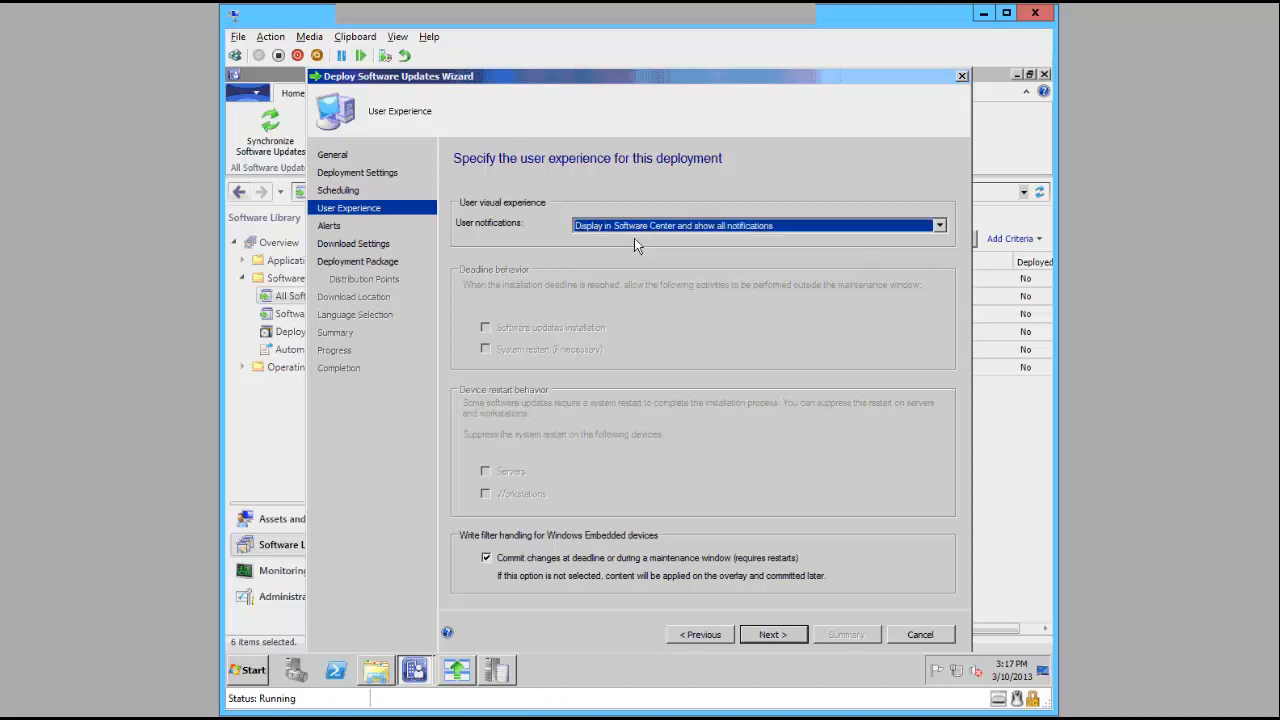
{"action": "left_click", "coordinate": [771, 635]}
{"action": "left_click", "coordinate": [775, 635]}
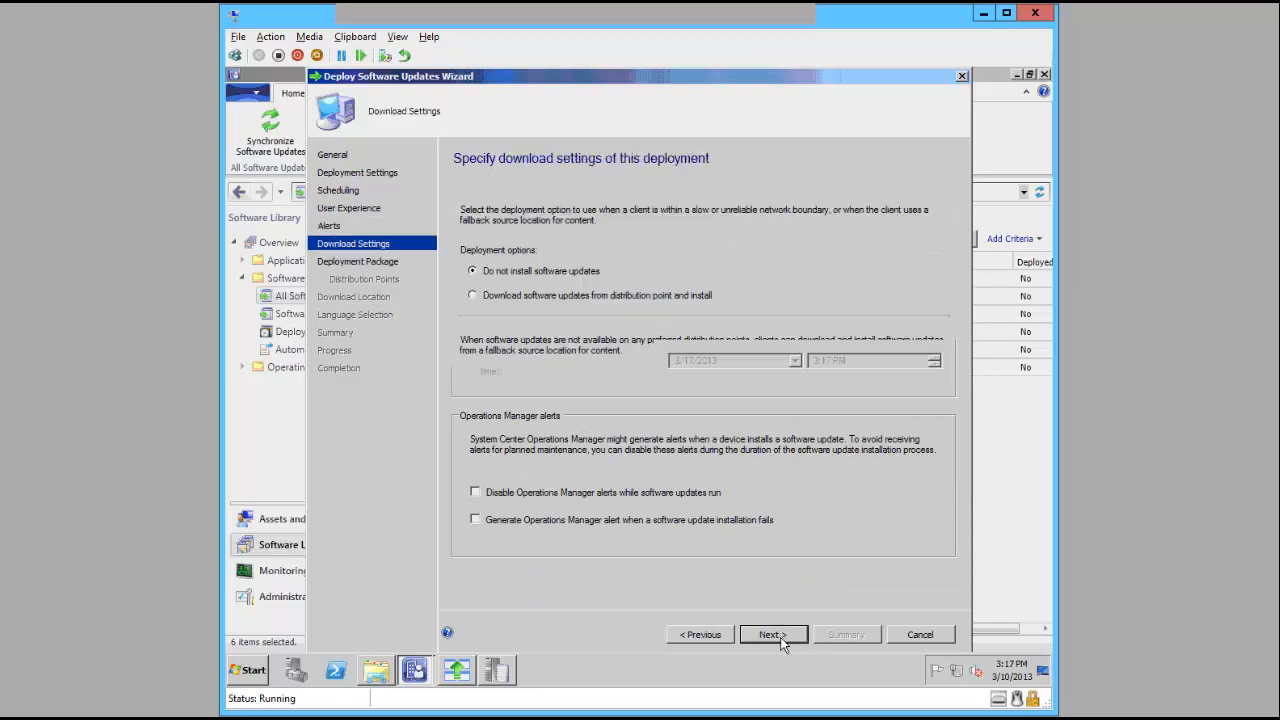
{"action": "left_click", "coordinate": [474, 297]}
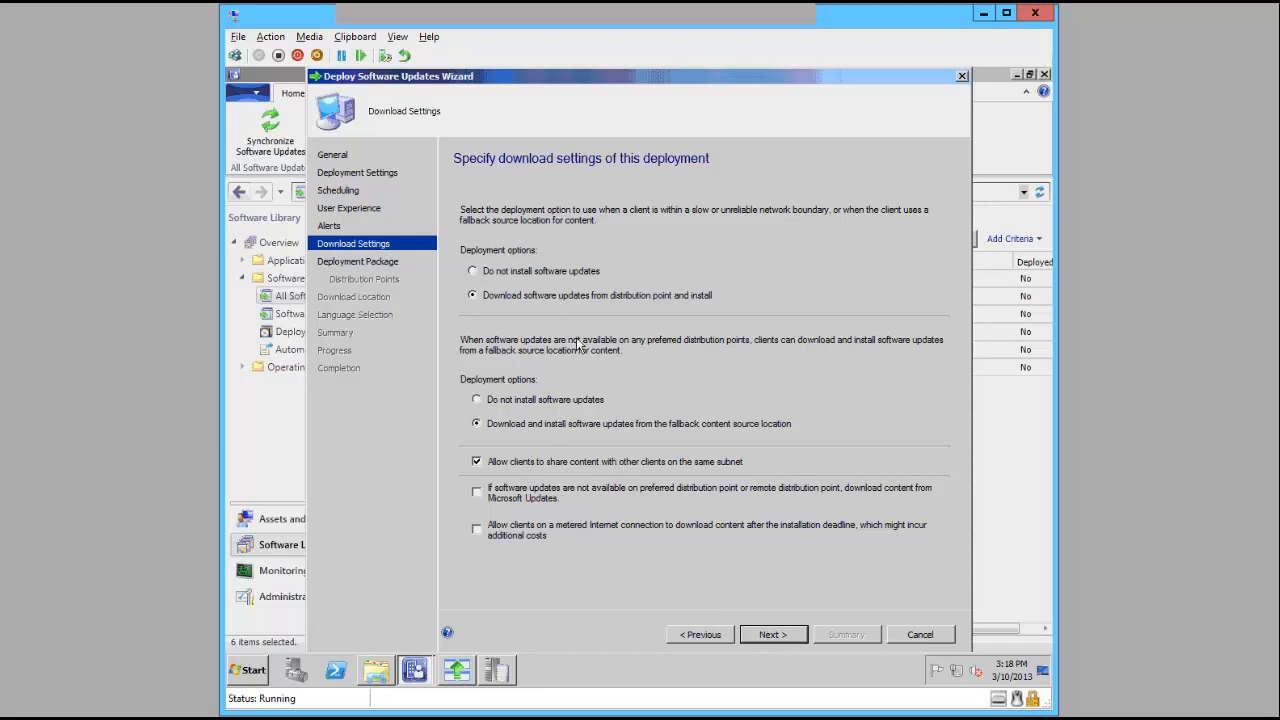
{"action": "left_click", "coordinate": [769, 633]}
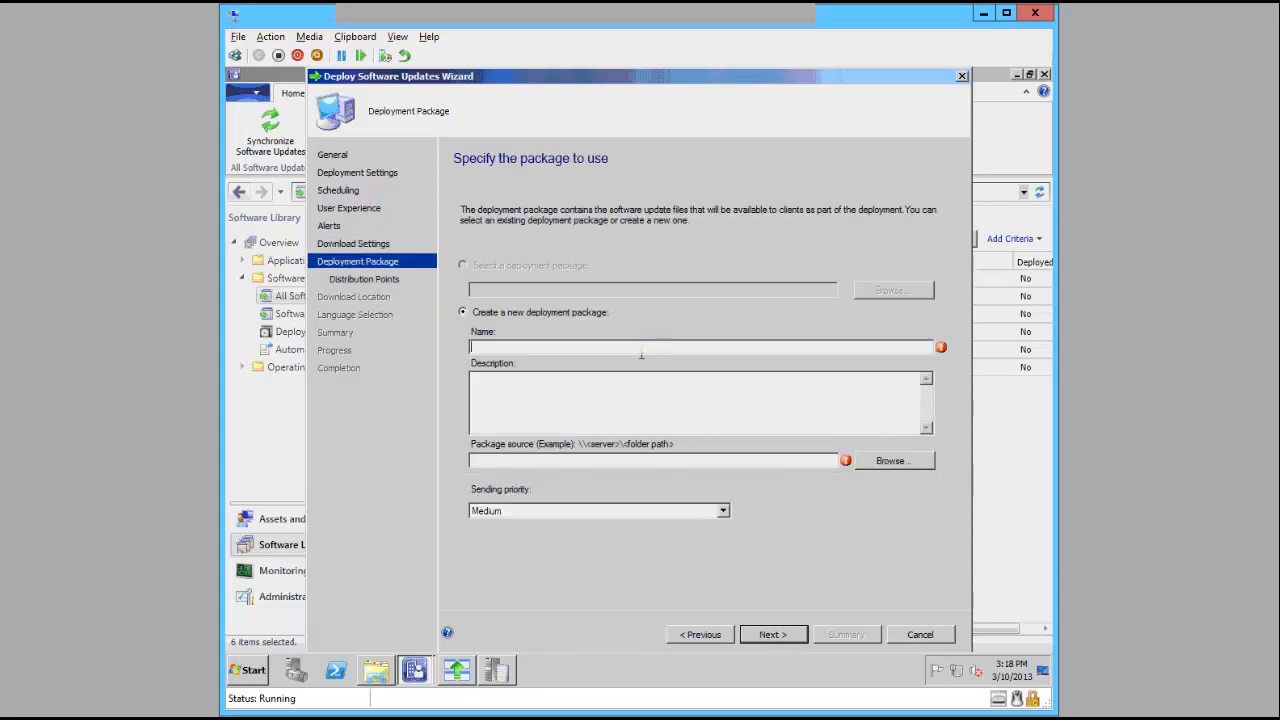
- Define a new deployment package 2013 Q1 - Third Party Updates with source \\cm\sources\Updates\2013 Q1 - Third Party Updates and description Patch My PC March Updates
{"action": "left_click", "coordinate": [647, 350]}
{"action": "key", "text": "ctrl+v"}
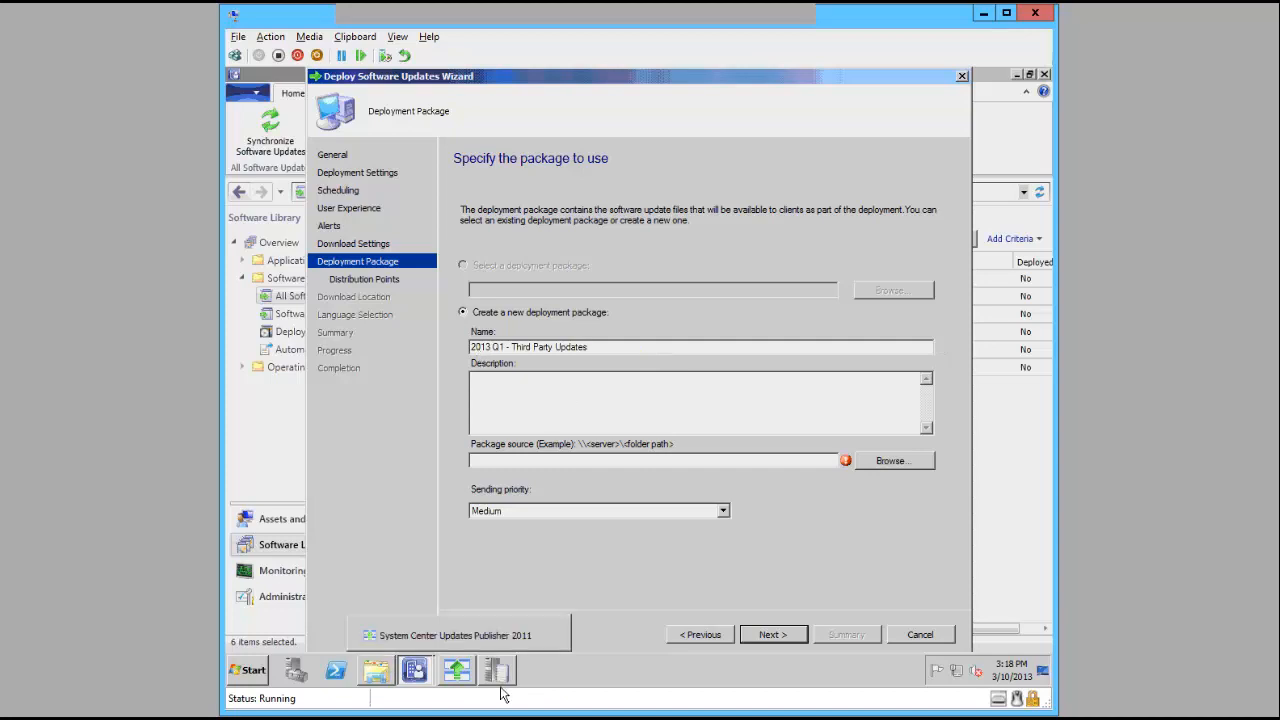
{"action": "mouse_move", "coordinate": [381, 680]}
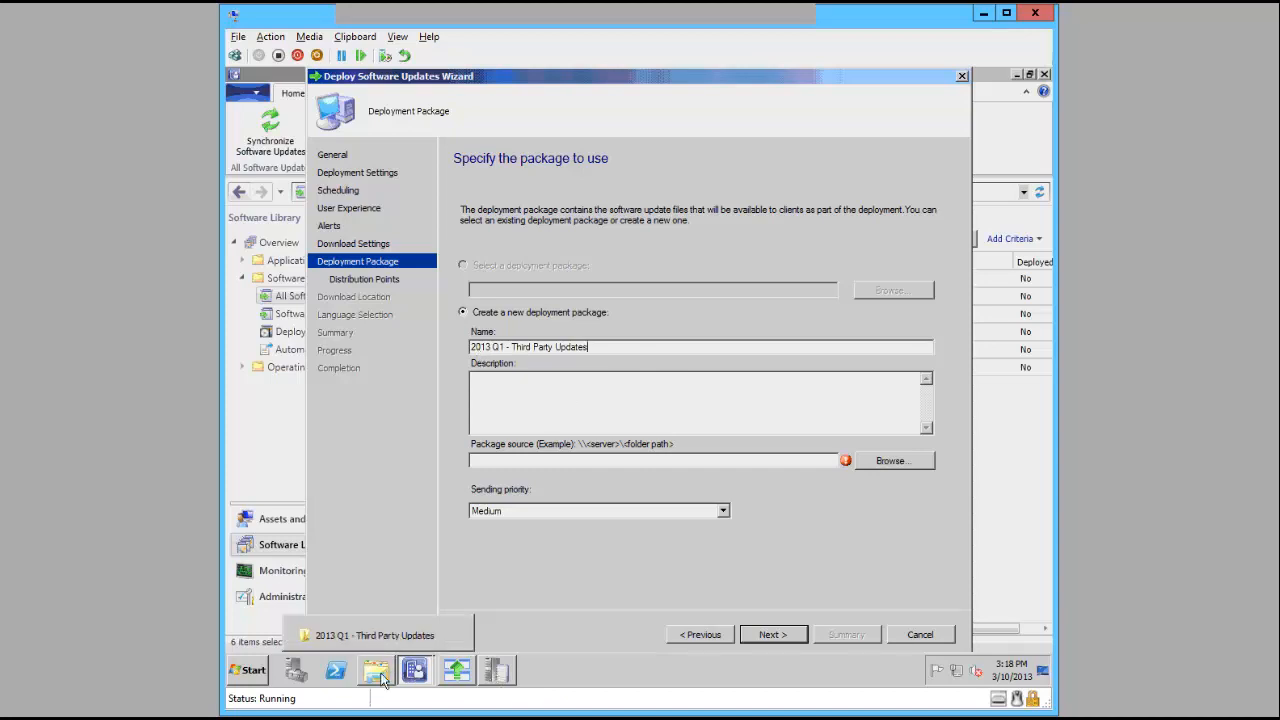
{"action": "left_click", "coordinate": [374, 635]}
{"action": "left_click", "coordinate": [713, 360]}
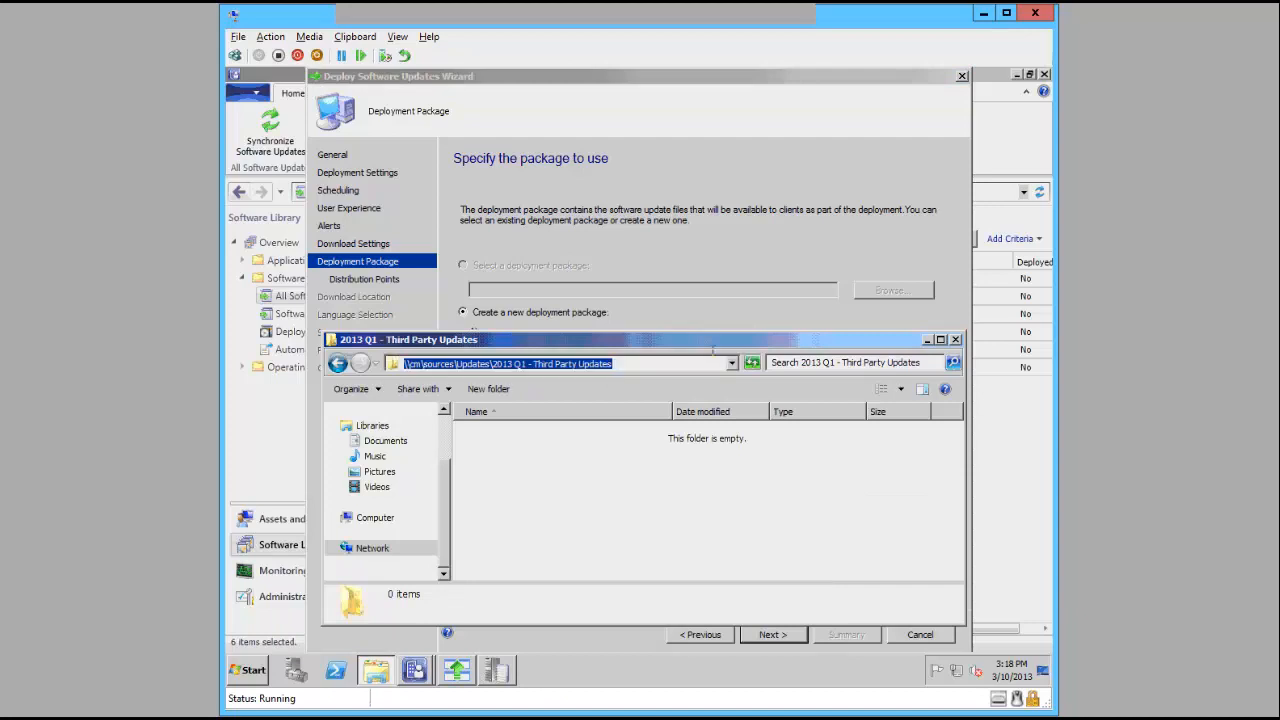
{"action": "key", "text": "ctrl+c"}
{"action": "left_click", "coordinate": [697, 234]}
{"action": "left_click", "coordinate": [623, 457]}
{"action": "key", "text": "ctrl+v"}
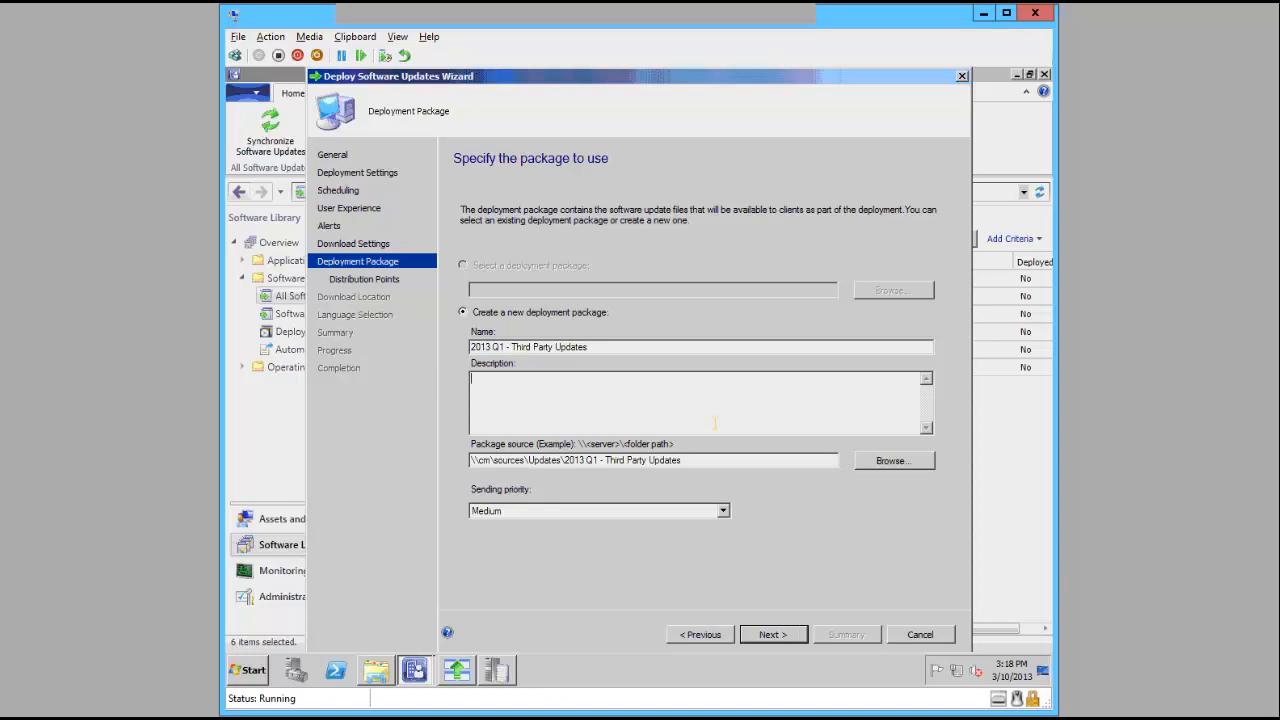
{"action": "type", "text": "Patch My PC March Updtates"}
{"action": "left_click", "coordinate": [749, 634]}
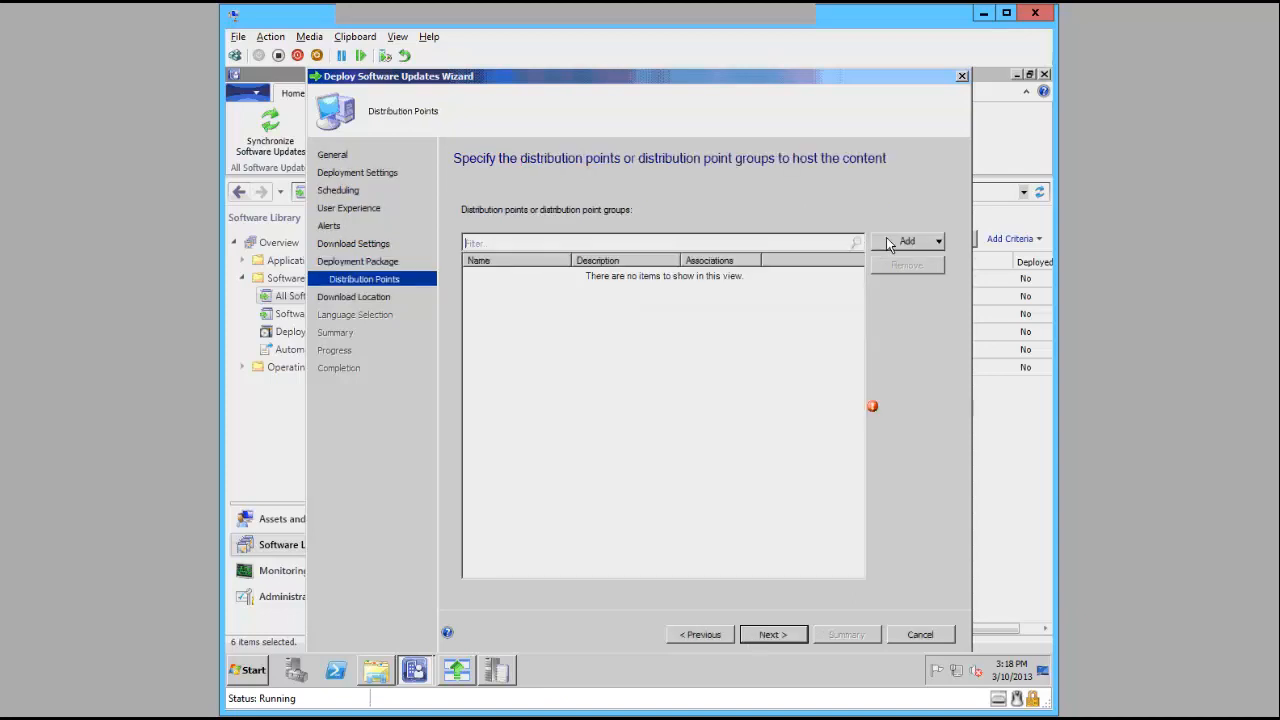
- Add CM.SCUP.LOCAL as the distribution point that hosts the package content
{"action": "left_click", "coordinate": [888, 241]}
{"action": "left_click", "coordinate": [910, 260]}
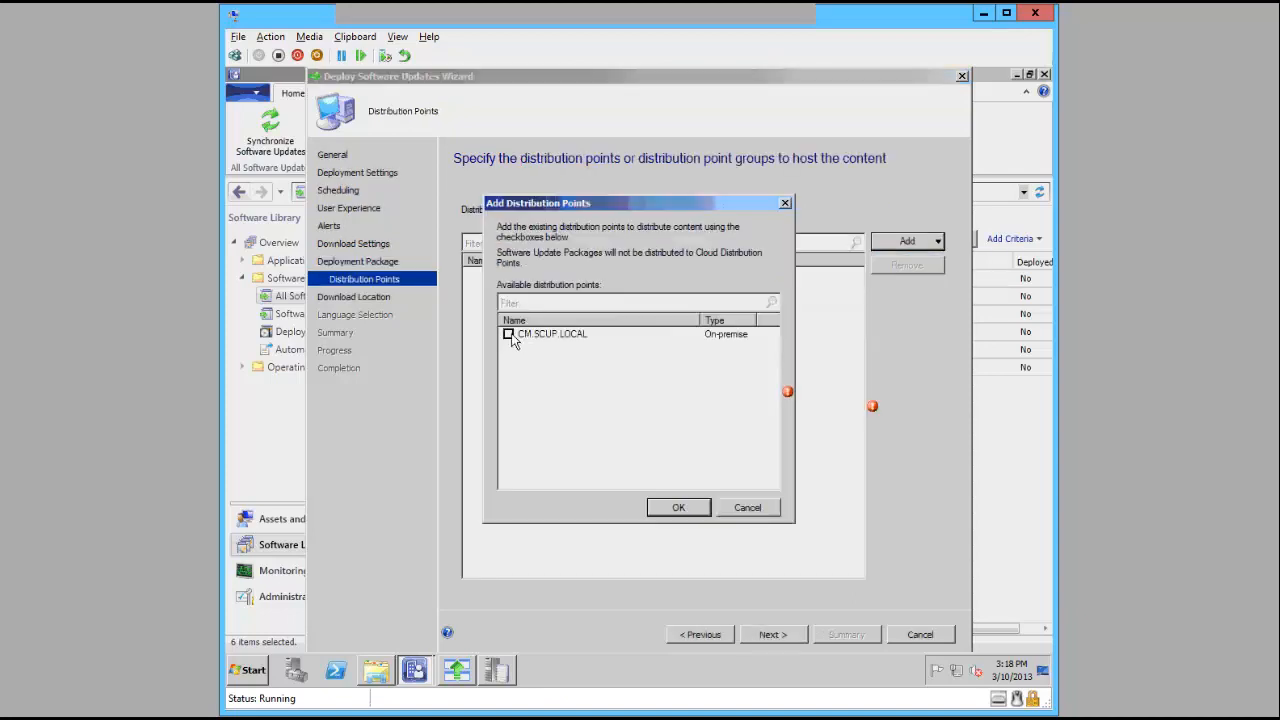
{"action": "left_click", "coordinate": [511, 335]}
{"action": "left_click", "coordinate": [690, 509]}
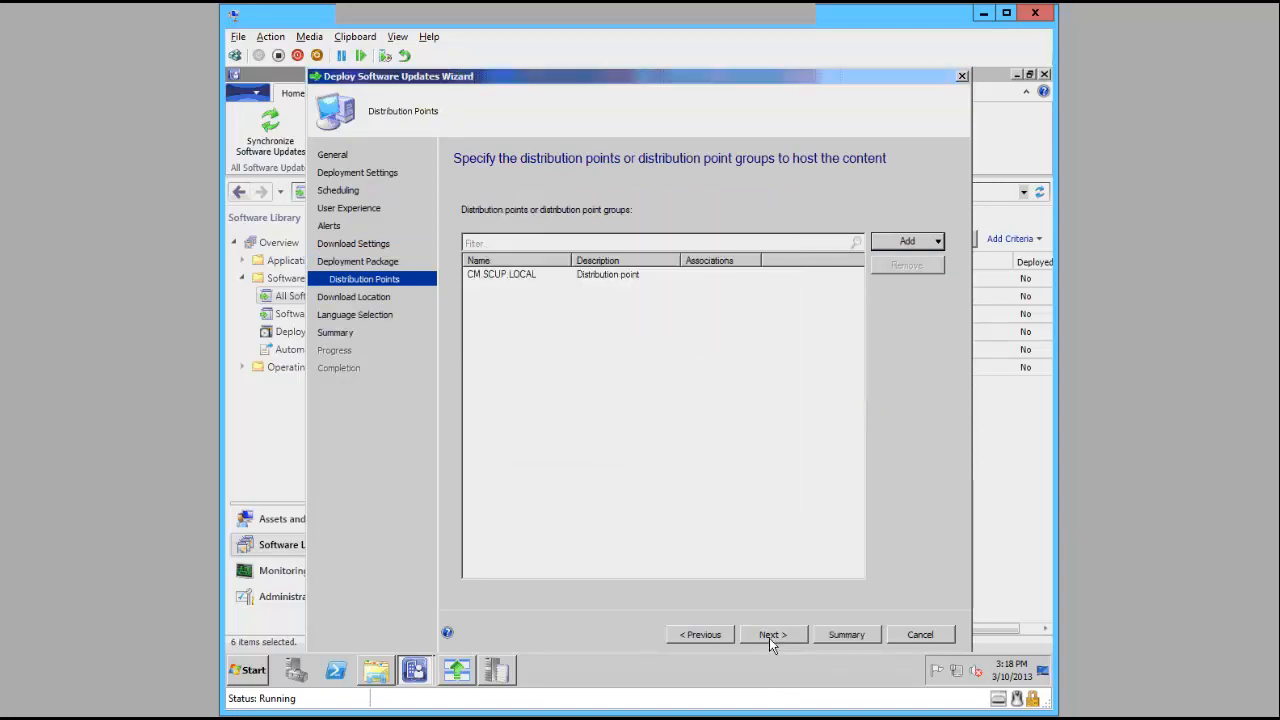
{"action": "left_click", "coordinate": [770, 635]}
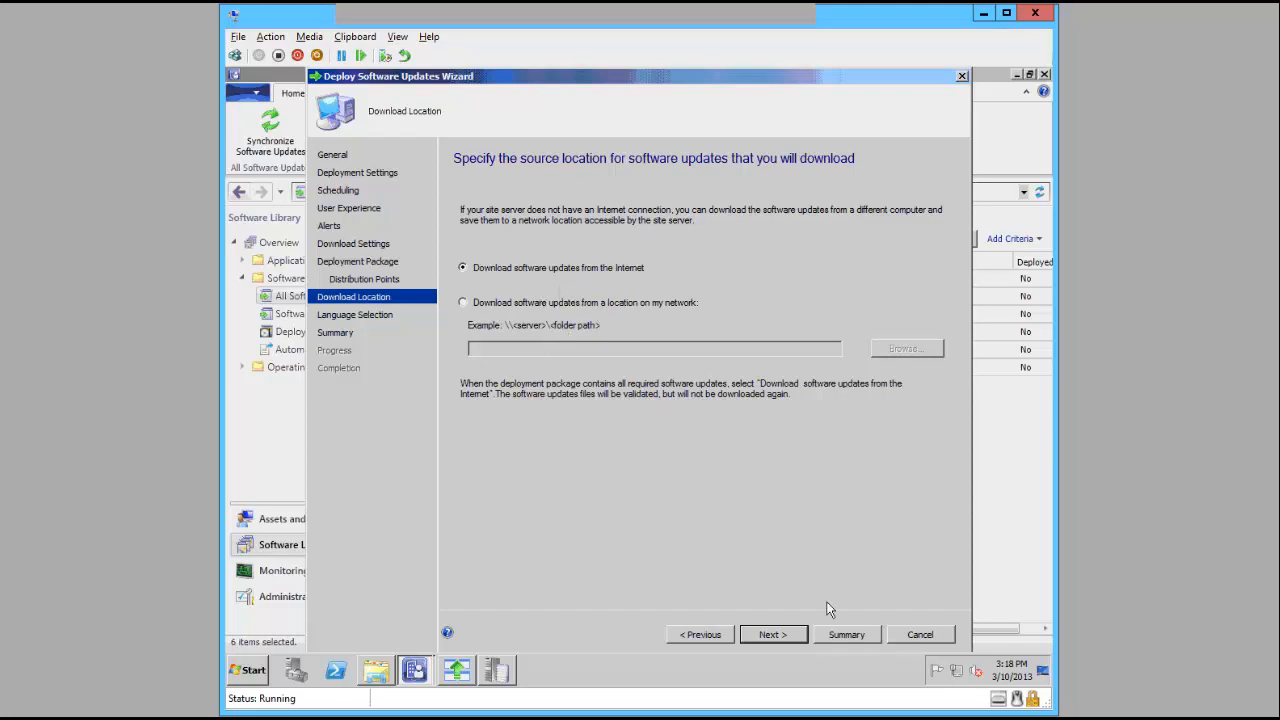
- Accept internet download and English as the update language, run the deployment, and review its completion details before closing the wizard
{"action": "left_click", "coordinate": [786, 643]}
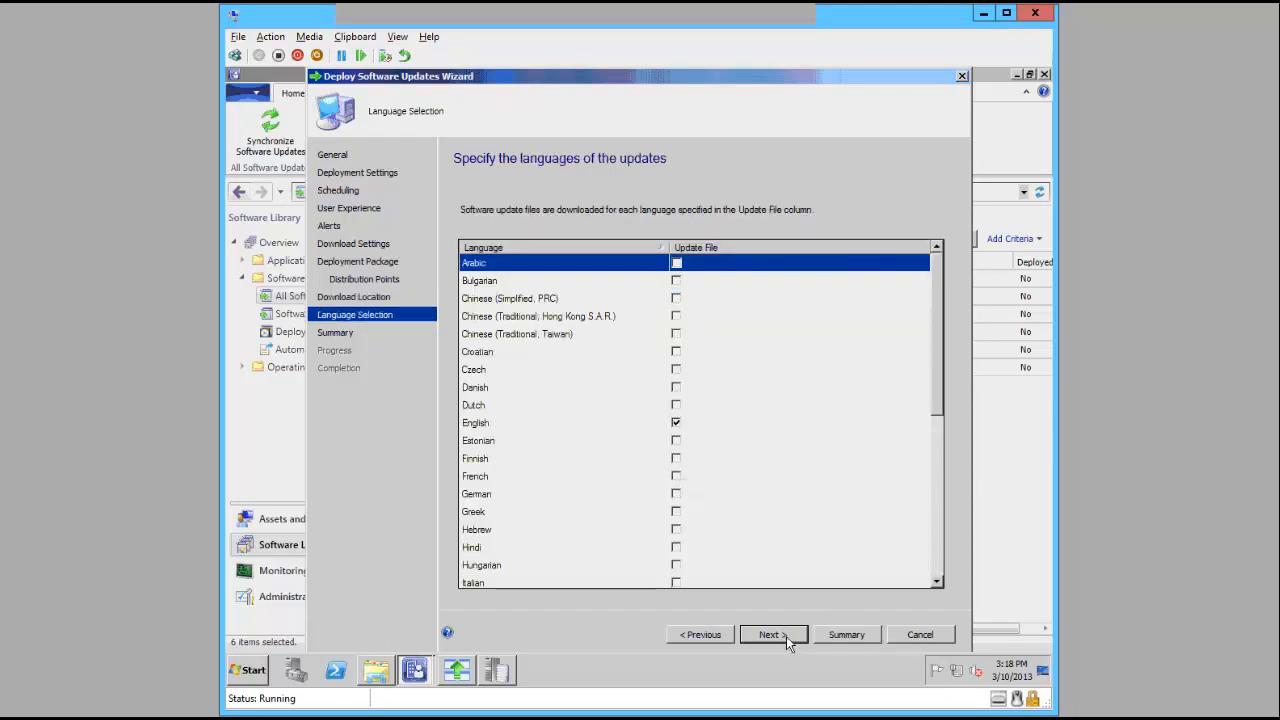
{"action": "left_click", "coordinate": [784, 640]}
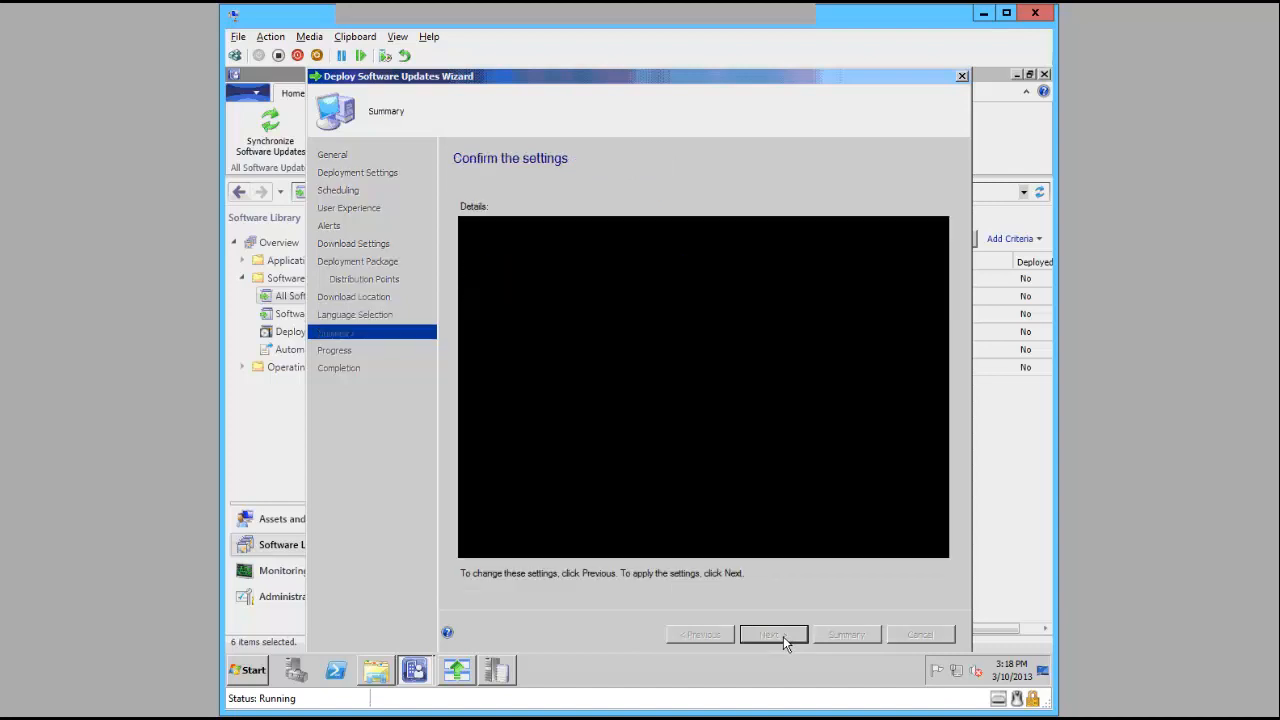
{"action": "key", "text": "Return"}
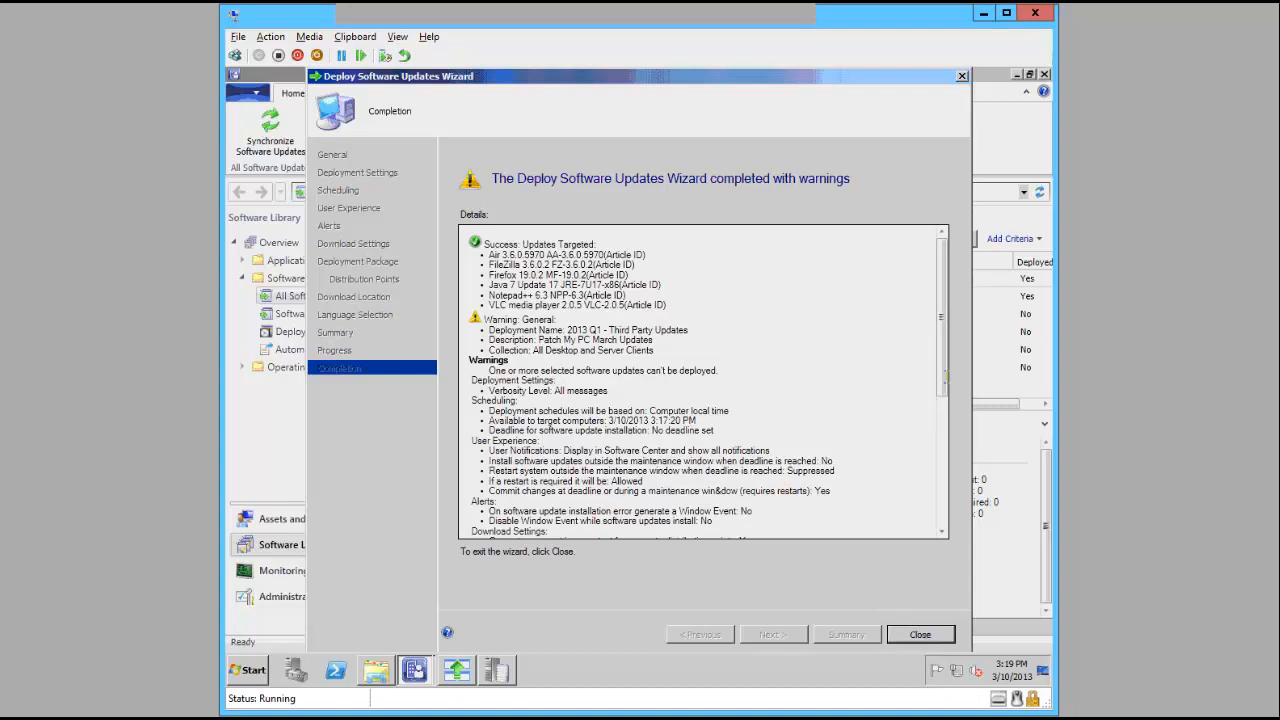
{"action": "scroll", "coordinate": [940, 392], "scroll_direction": "down", "scroll_amount": 8}
{"action": "scroll", "coordinate": [942, 494], "scroll_direction": "down", "scroll_amount": 4}
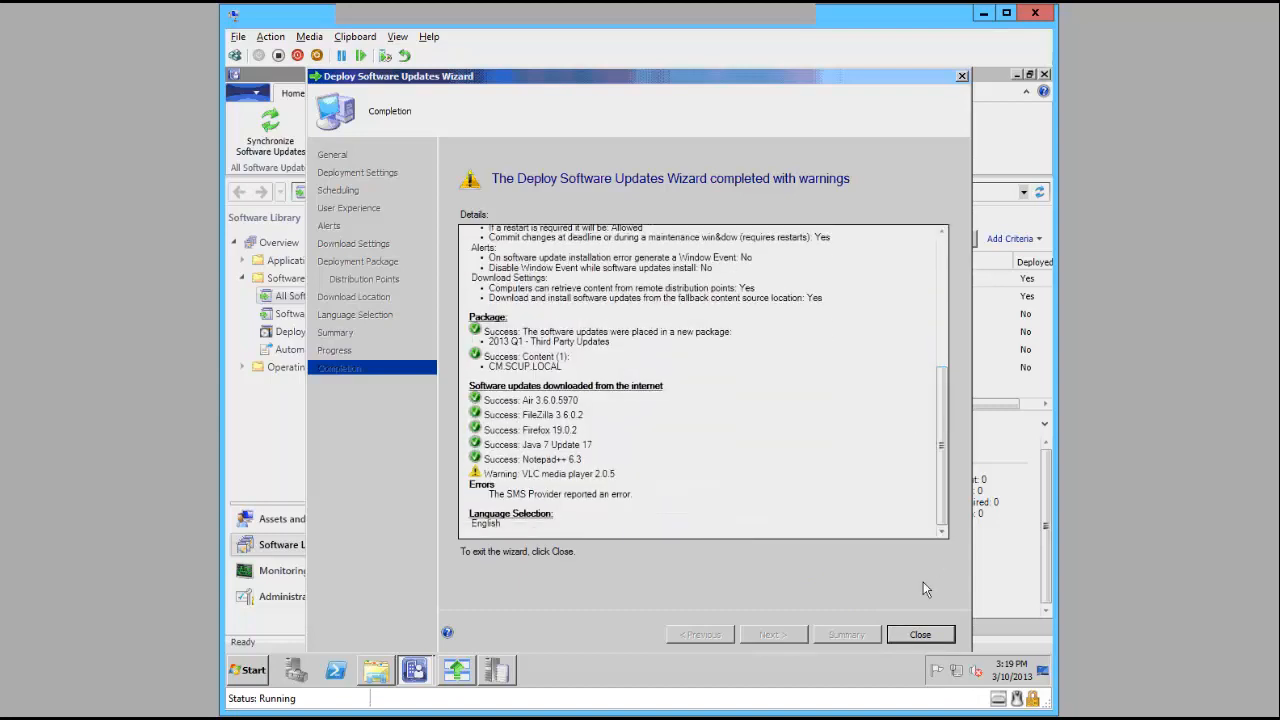
{"action": "left_click", "coordinate": [915, 638]}
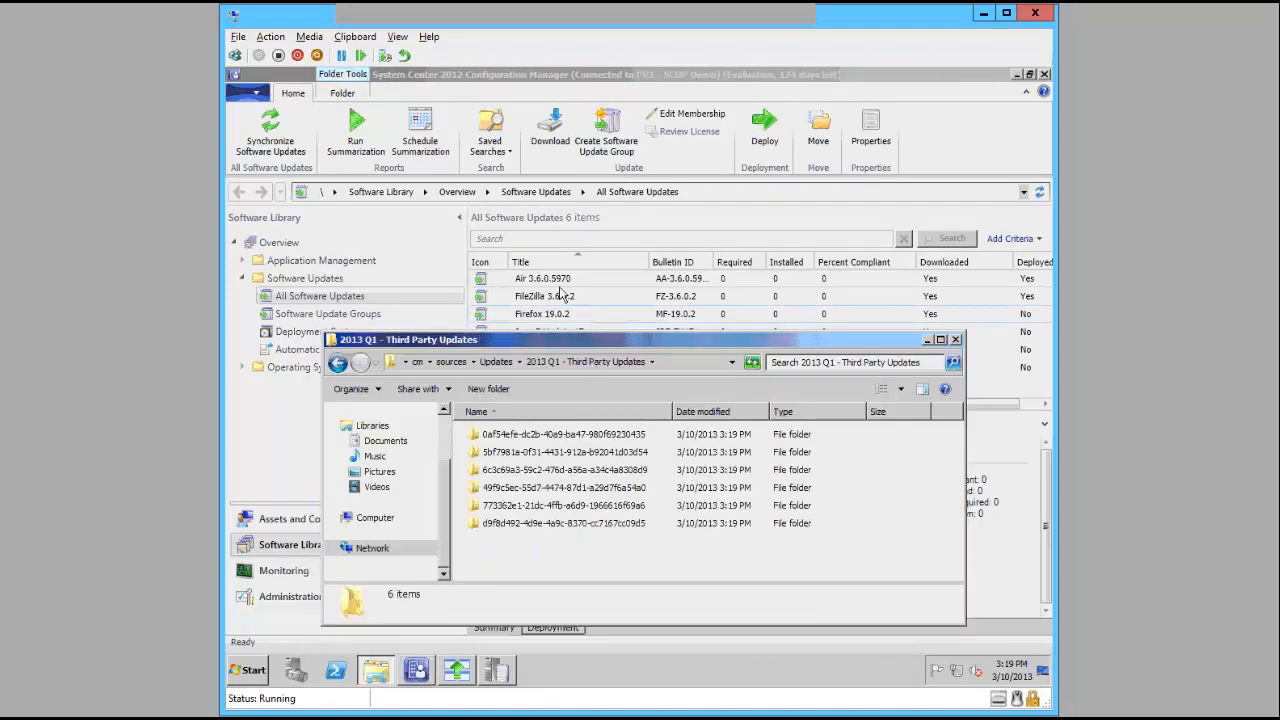
- Return to the Configuration Manager console and refresh the All Software Updates list to check each update's download and deployment status
{"action": "left_click", "coordinate": [273, 523]}
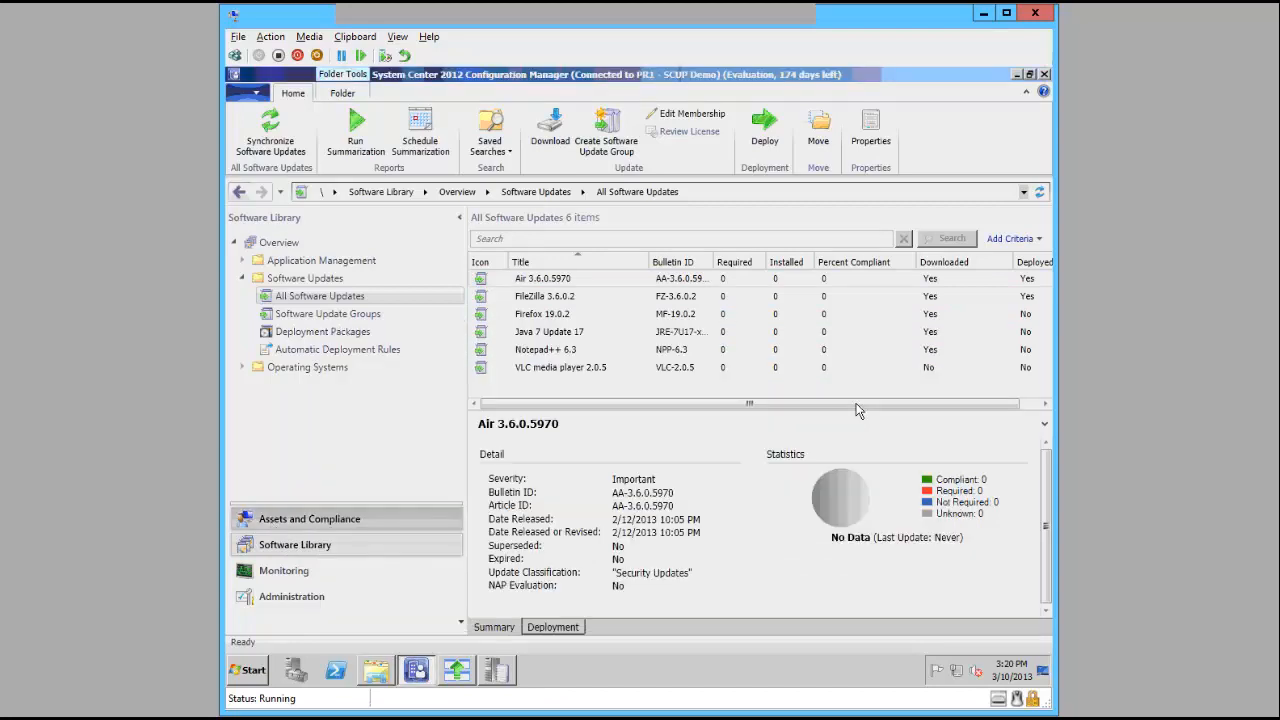
{"action": "left_click", "coordinate": [812, 300]}
{"action": "left_click", "coordinate": [1039, 192]}
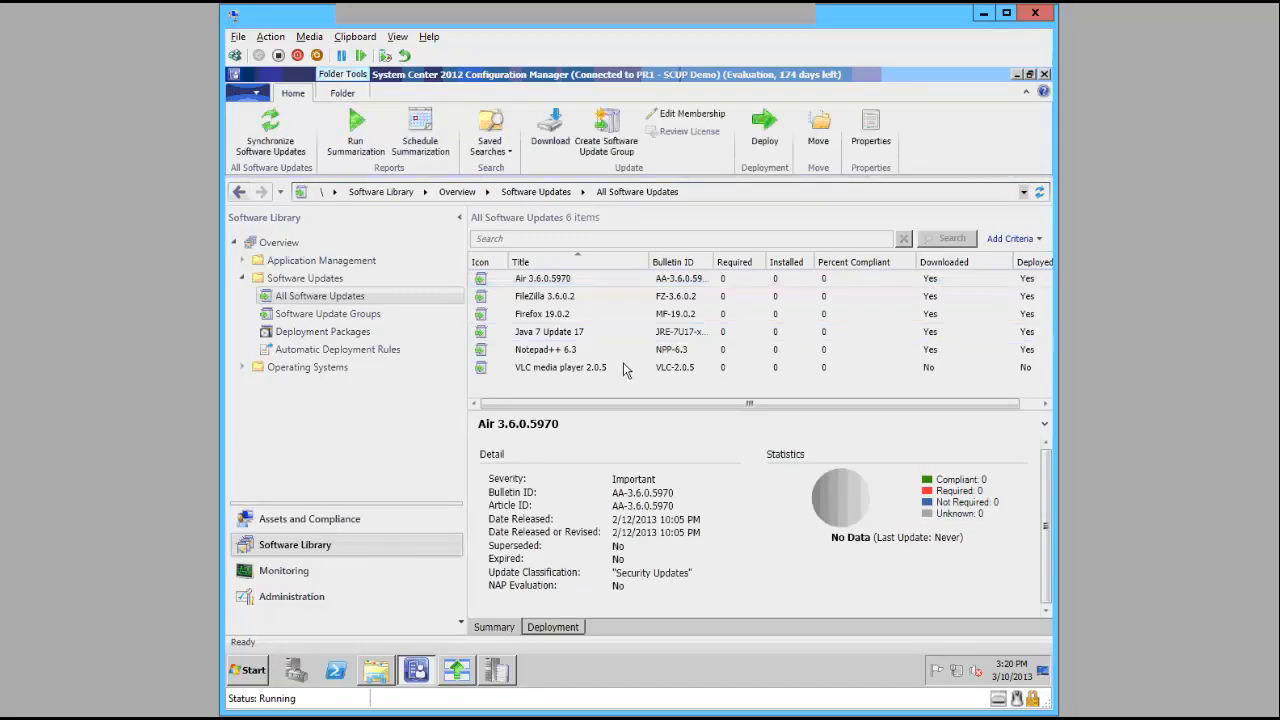
- Download VLC media player 2.0.5 from the internet in English into the existing deployment package 2013 Q1 - Third Party Updates
{"action": "left_click", "coordinate": [600, 367]}
{"action": "right_click", "coordinate": [626, 370]}
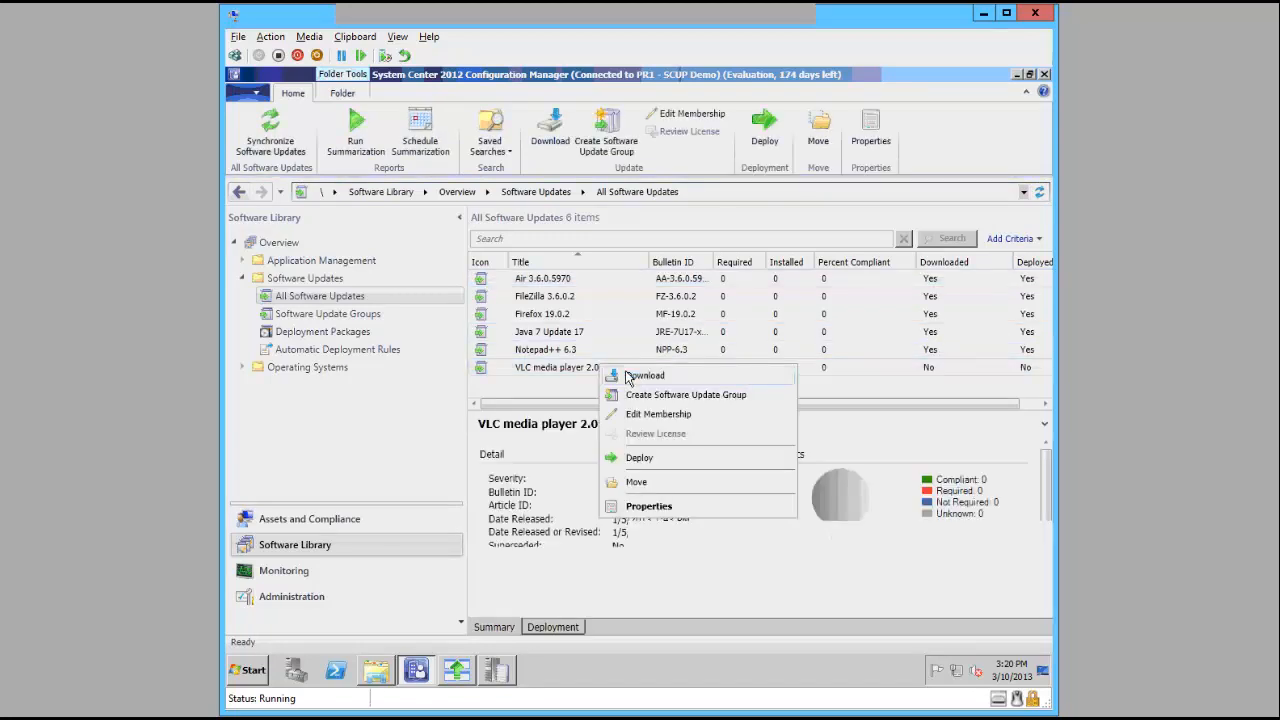
{"action": "left_click", "coordinate": [644, 375]}
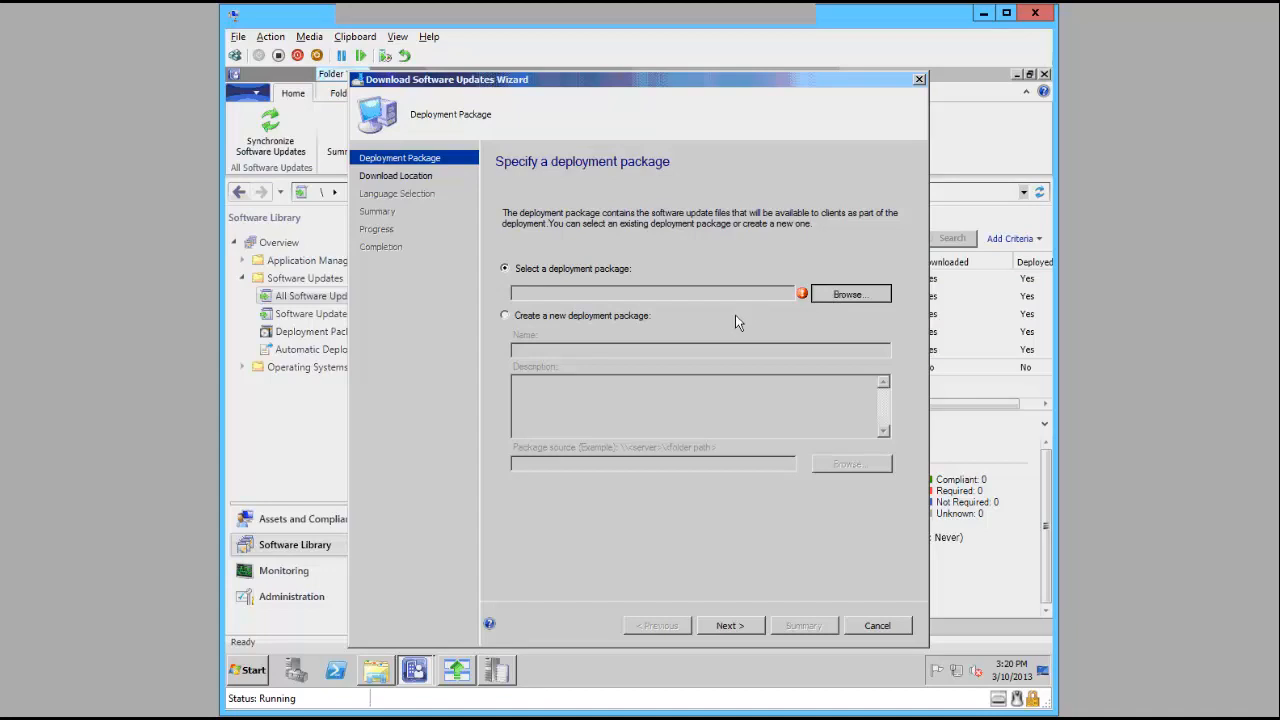
{"action": "left_click", "coordinate": [544, 239]}
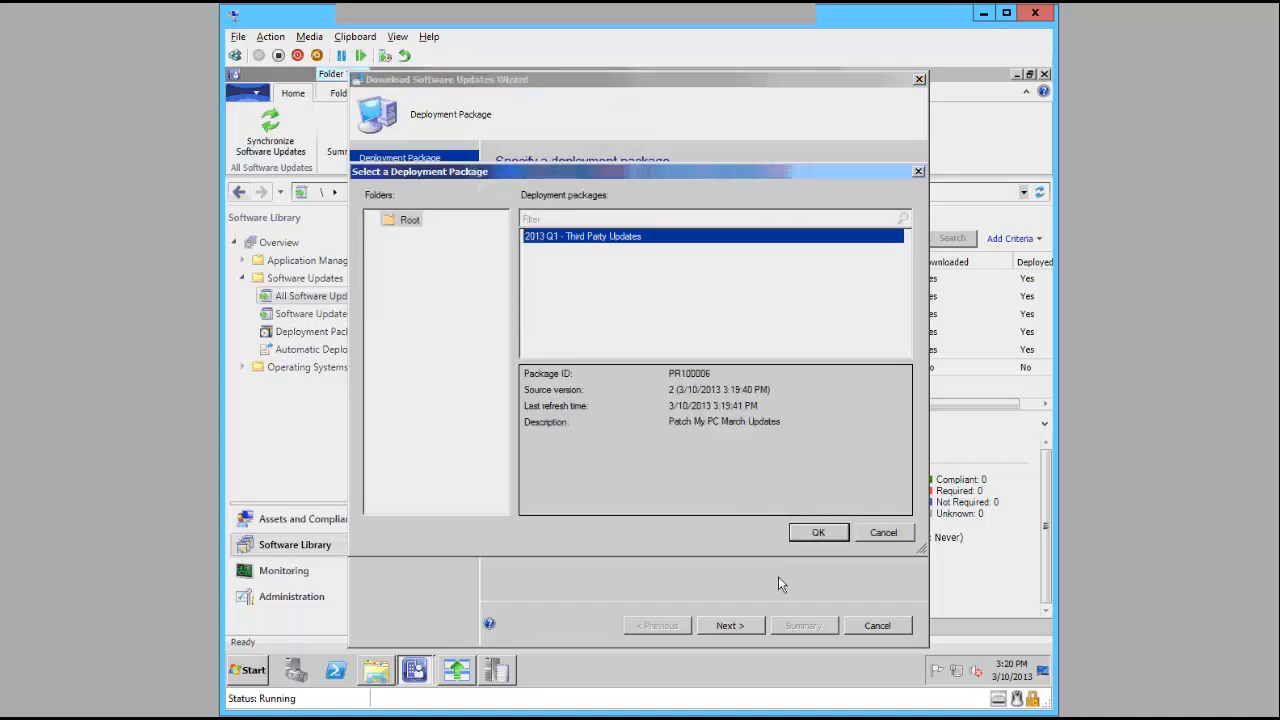
{"action": "key", "text": "Return"}
{"action": "left_click", "coordinate": [748, 628]}
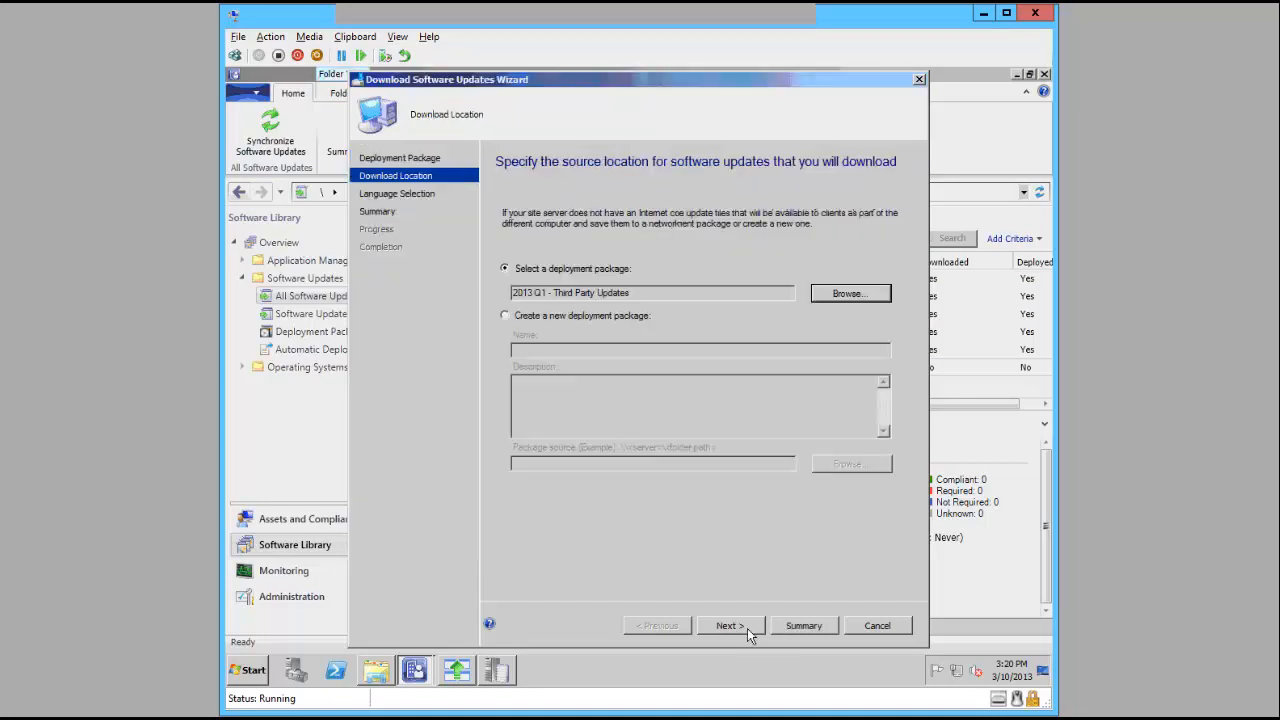
{"action": "left_click", "coordinate": [744, 628]}
{"action": "left_click", "coordinate": [744, 628]}
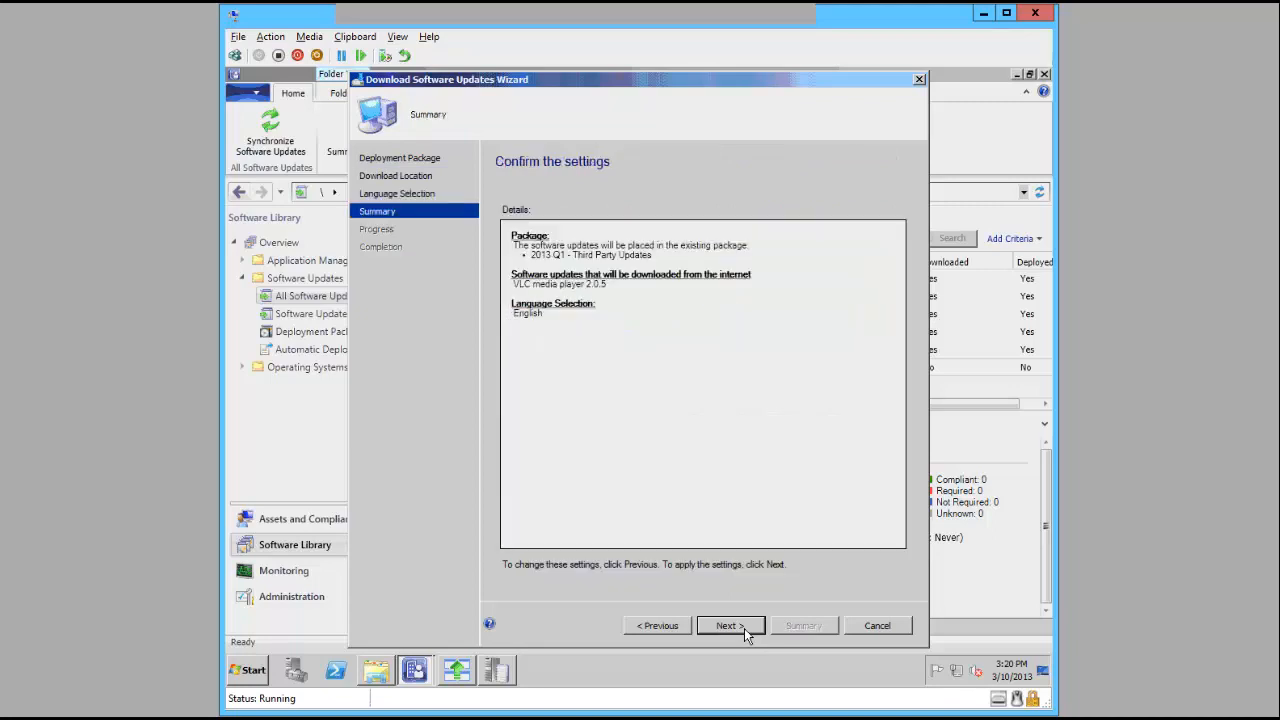
{"action": "left_click", "coordinate": [744, 628]}
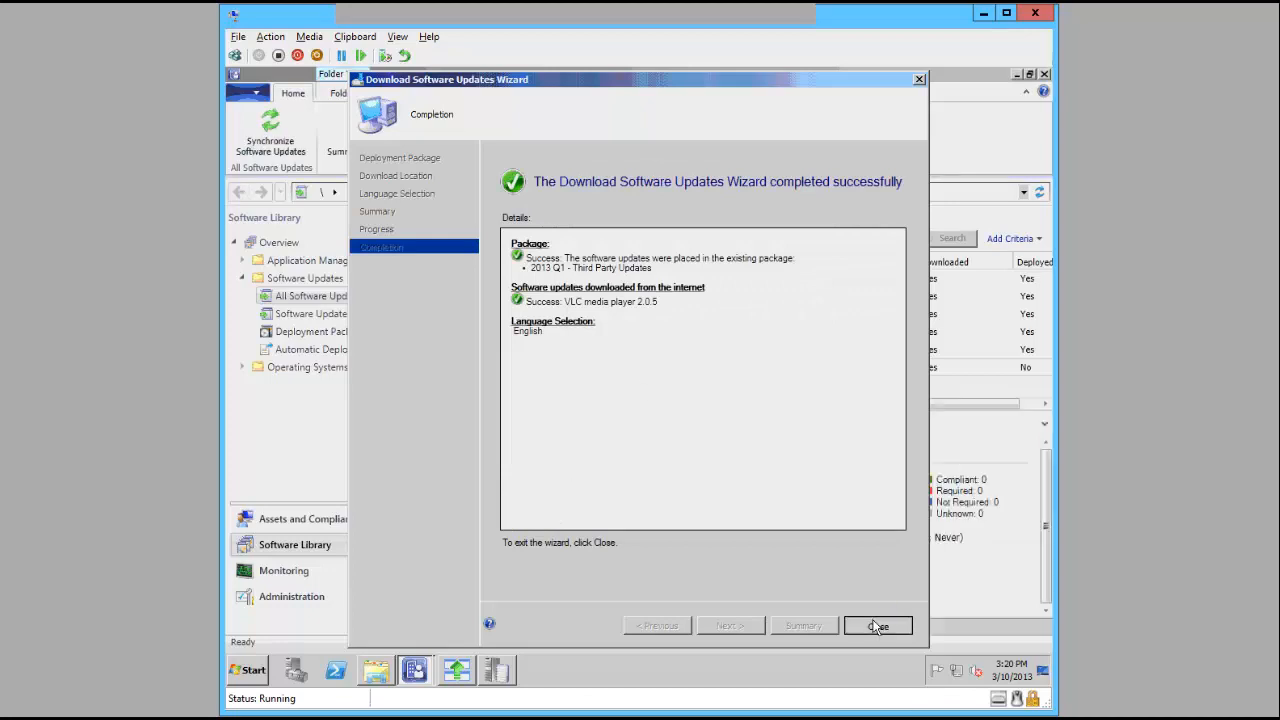
{"action": "key", "text": "Return"}
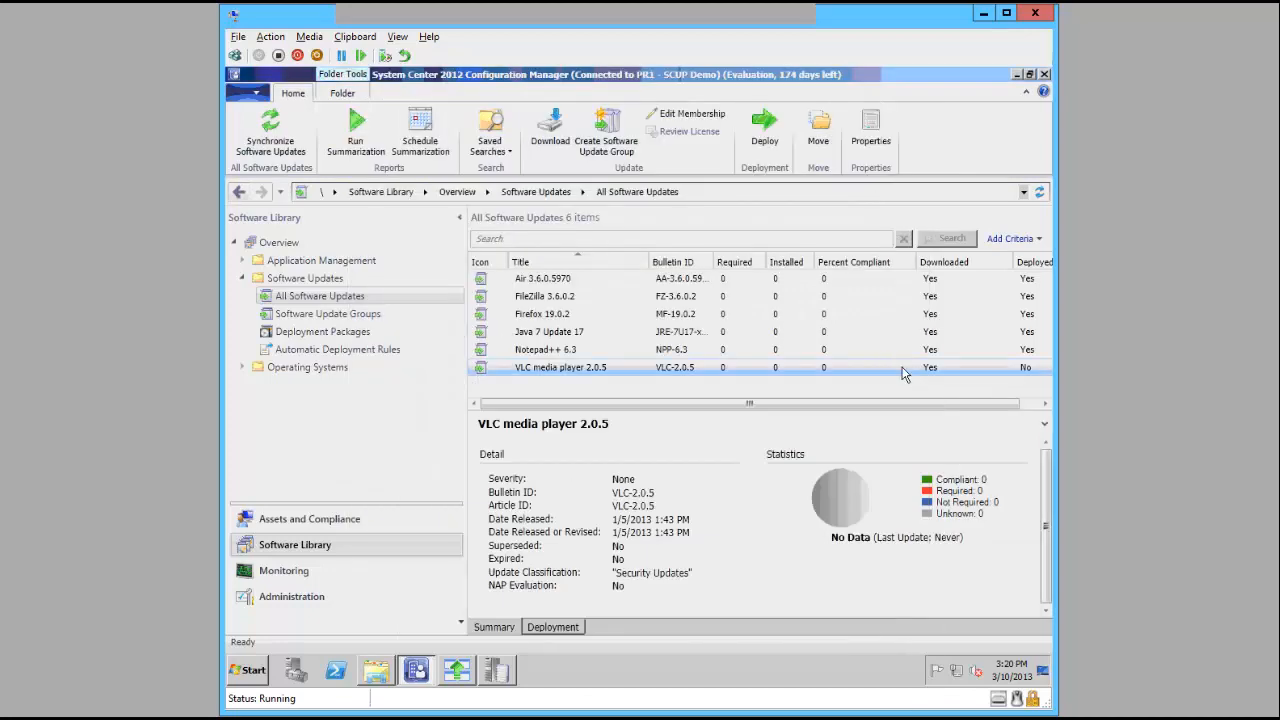
- Add VLC media player 2.0.5 to the software update group 2013 Q1 - Third Party Updates and review the group's members
{"action": "right_click", "coordinate": [694, 369]}
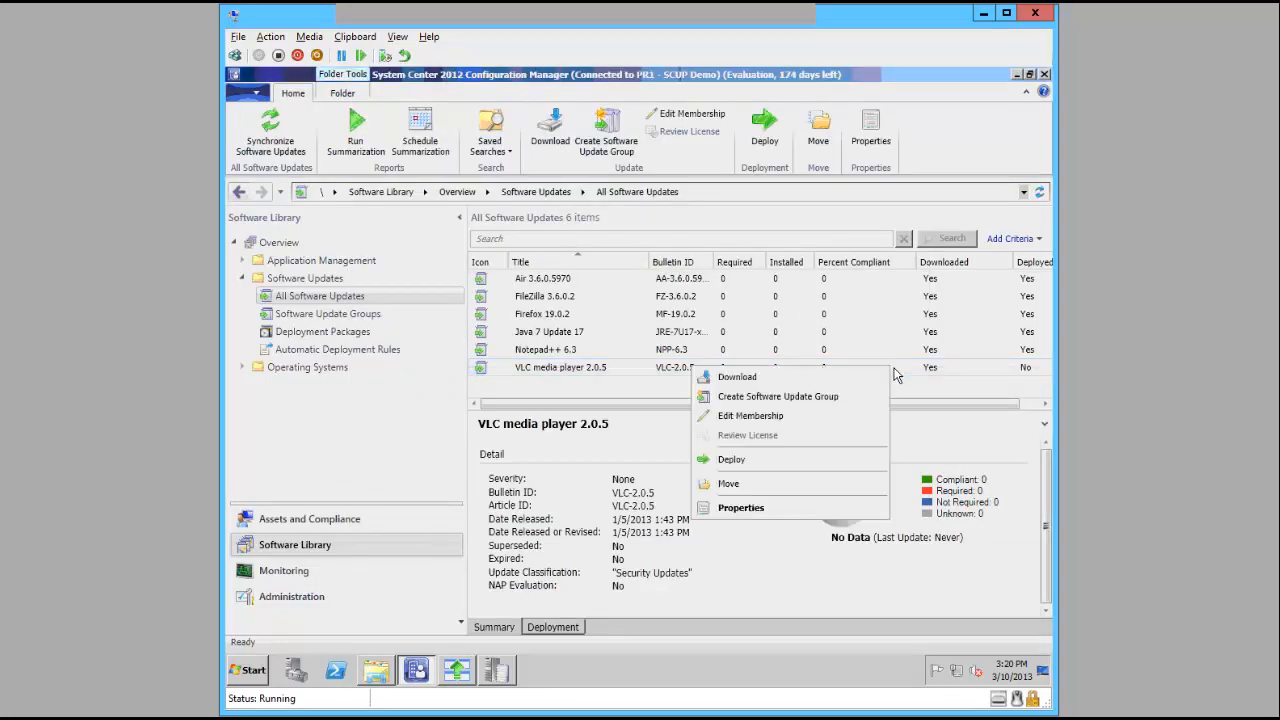
{"action": "left_click", "coordinate": [769, 419]}
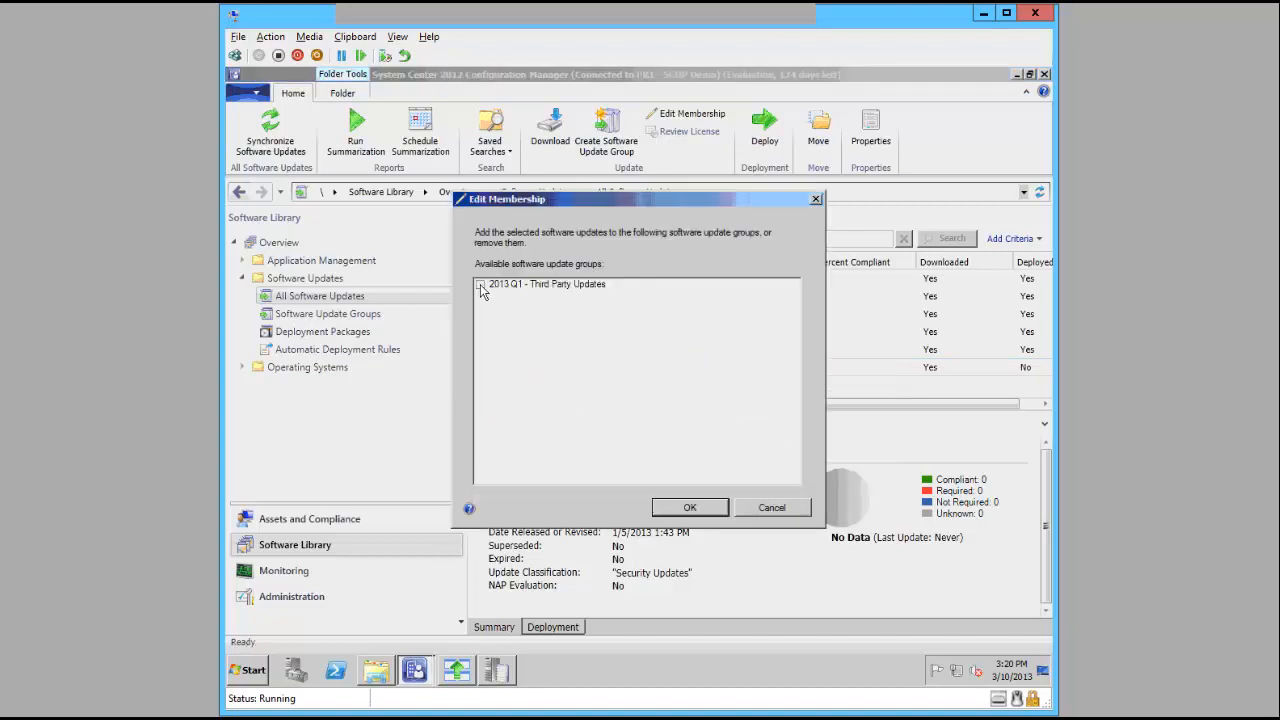
{"action": "left_click", "coordinate": [480, 285]}
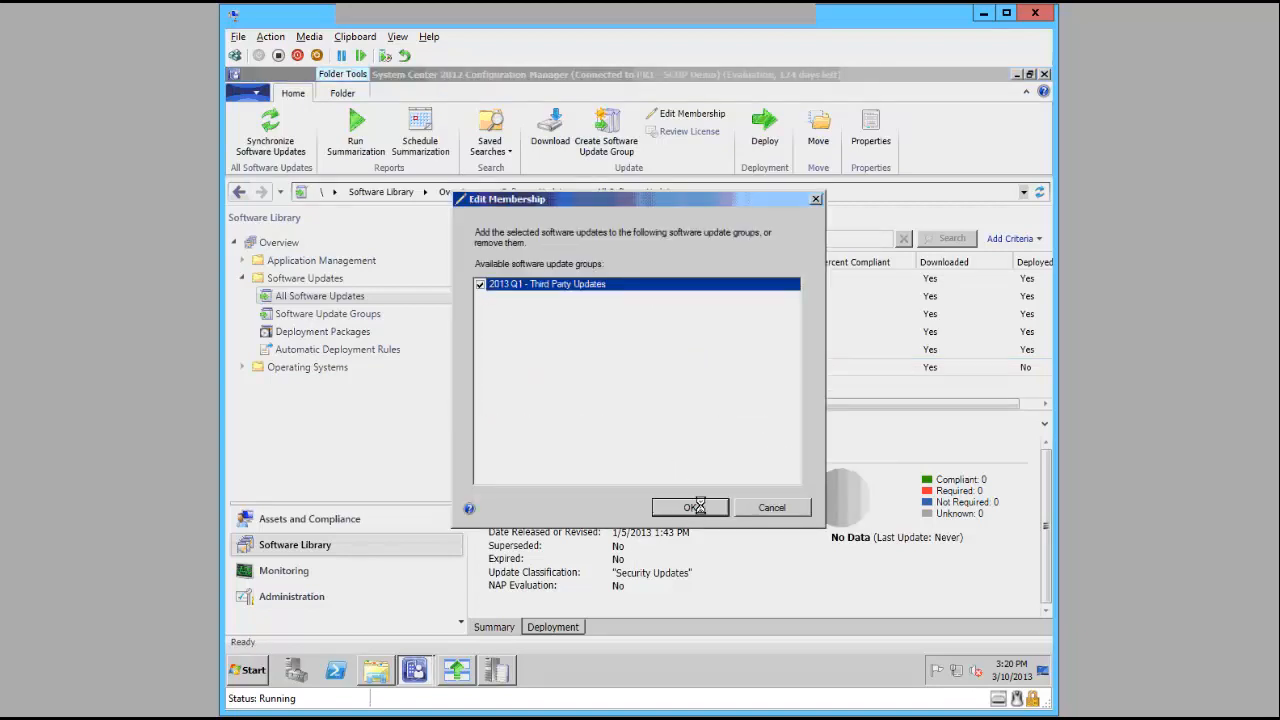
{"action": "left_click", "coordinate": [690, 507]}
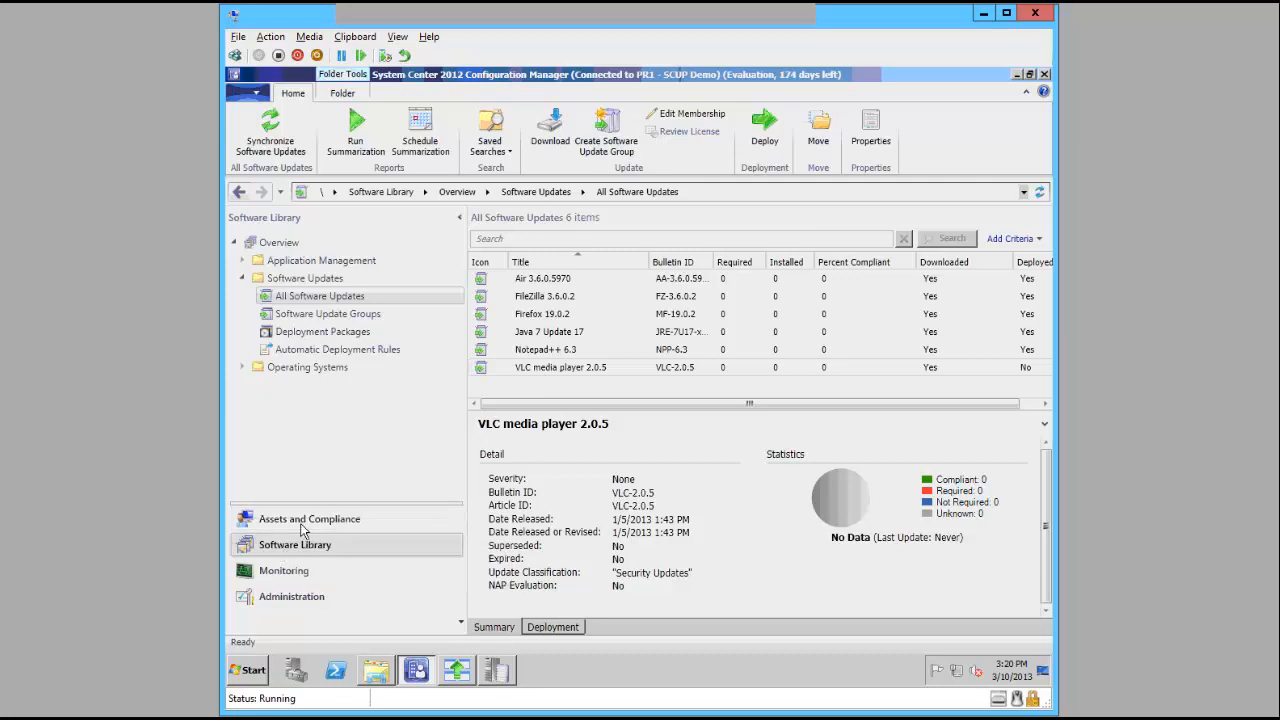
{"action": "left_click", "coordinate": [340, 316]}
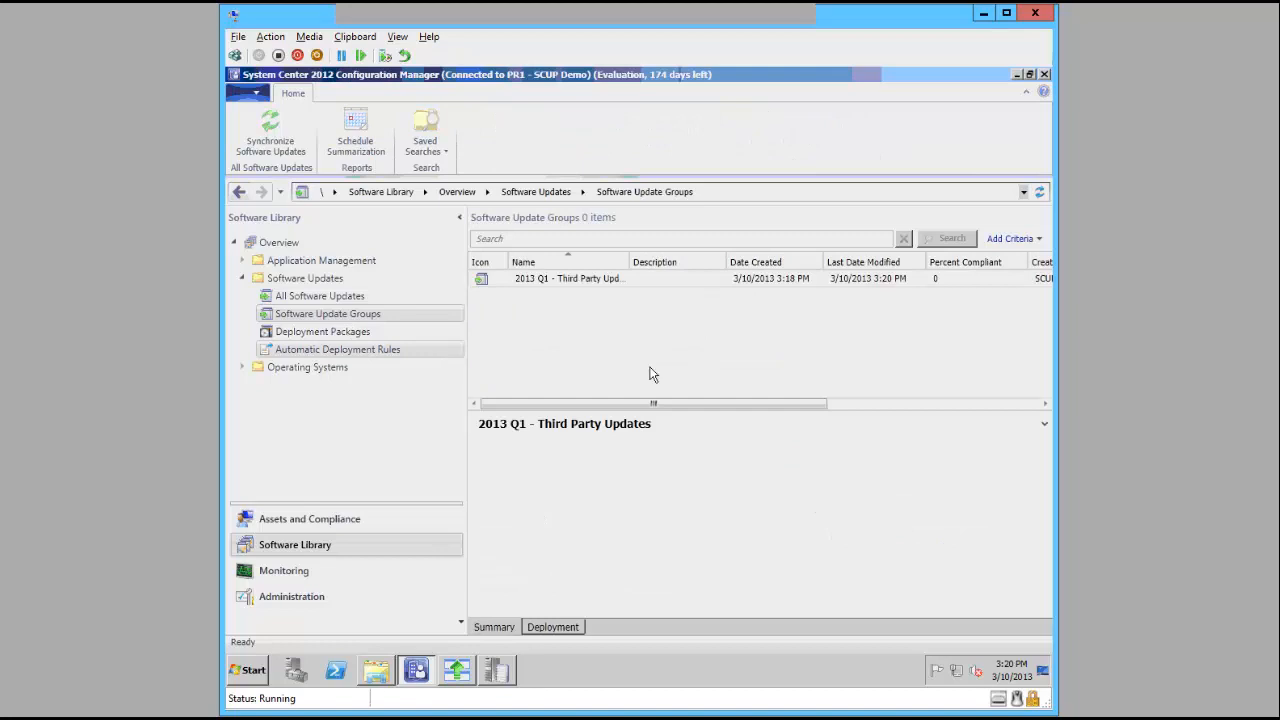
{"action": "left_click", "coordinate": [556, 280]}
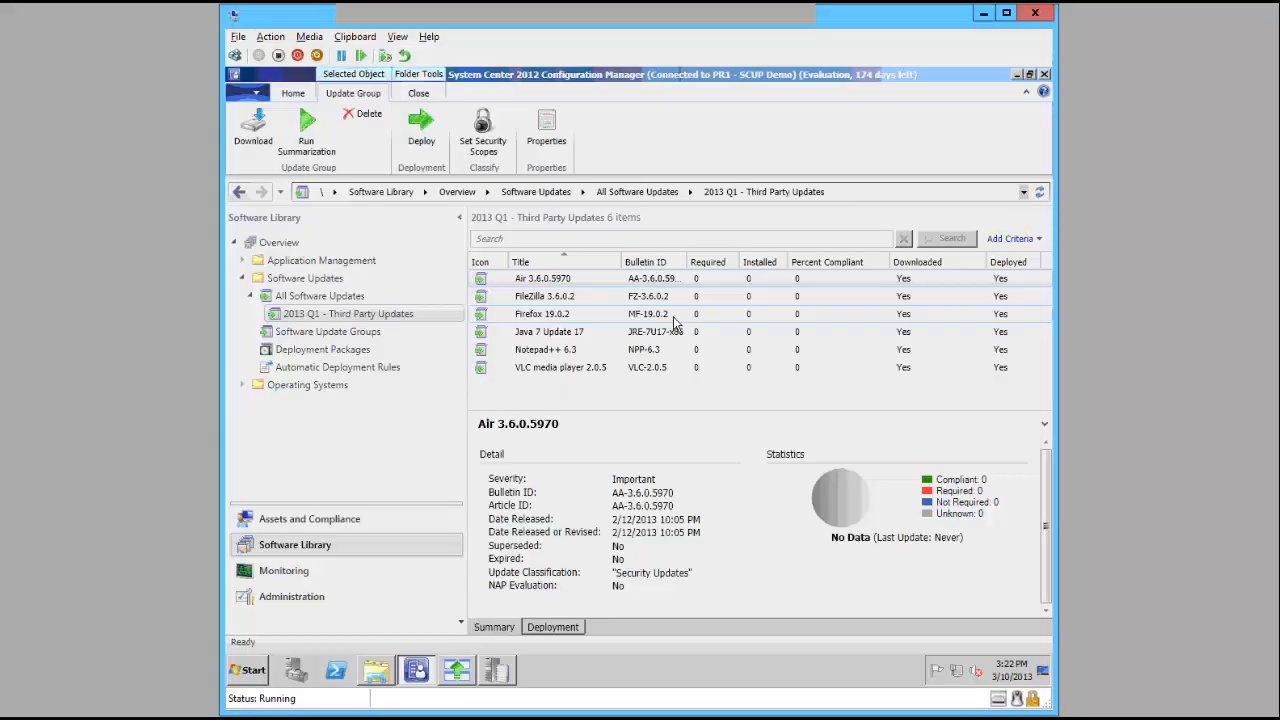
- Run the Machine Policy Retrieval and Evaluation Cycle on the All Desktop and Server Clients device collection and close the results window
{"action": "left_click", "coordinate": [342, 524]}
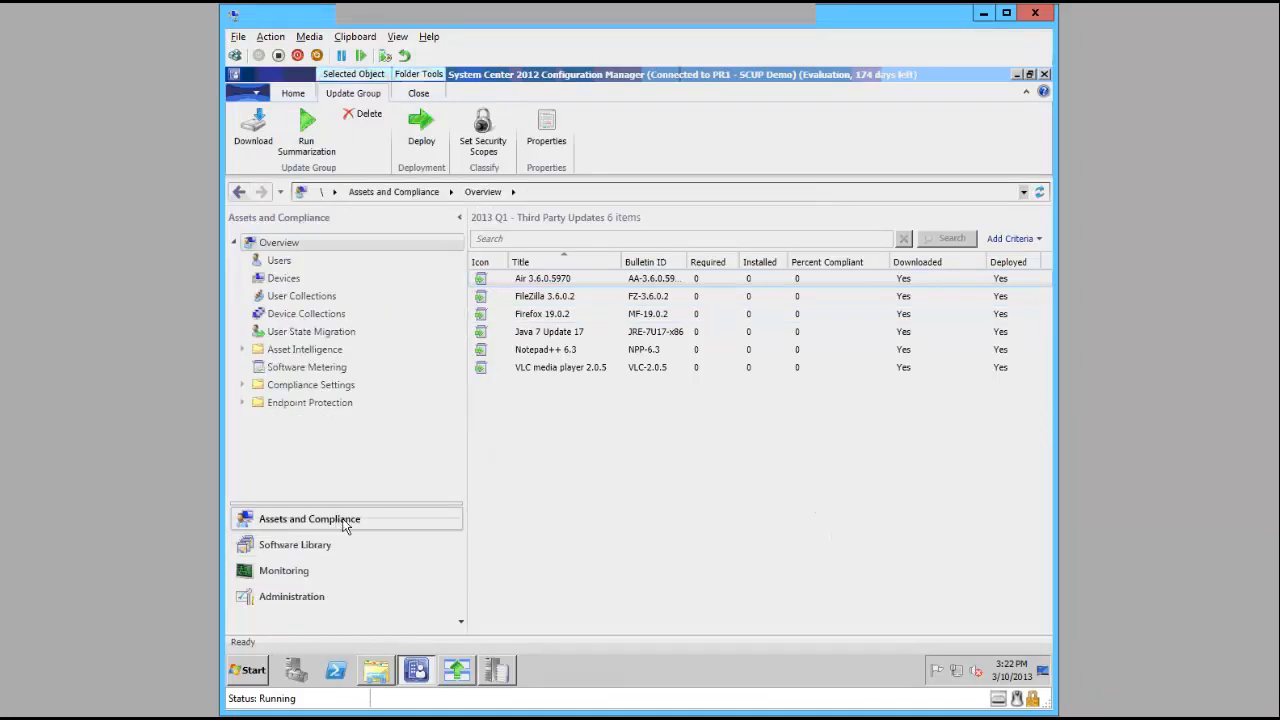
{"action": "left_click", "coordinate": [296, 313]}
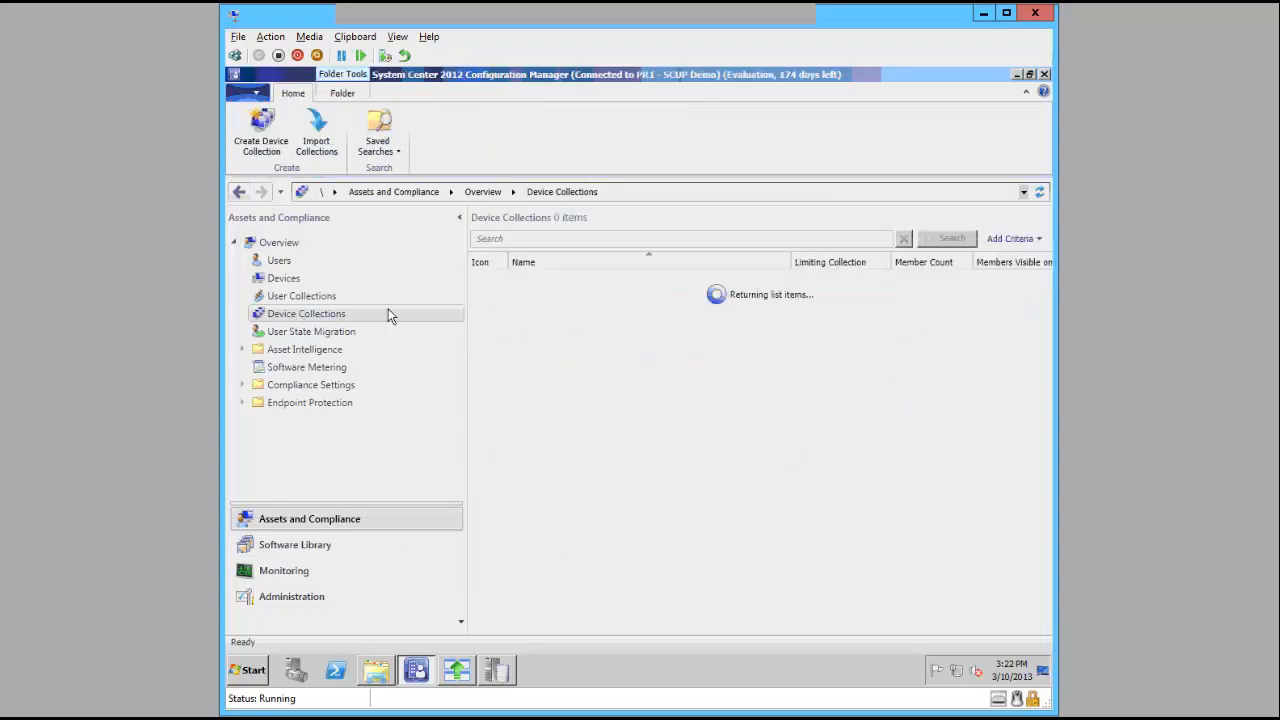
{"action": "left_click", "coordinate": [549, 282]}
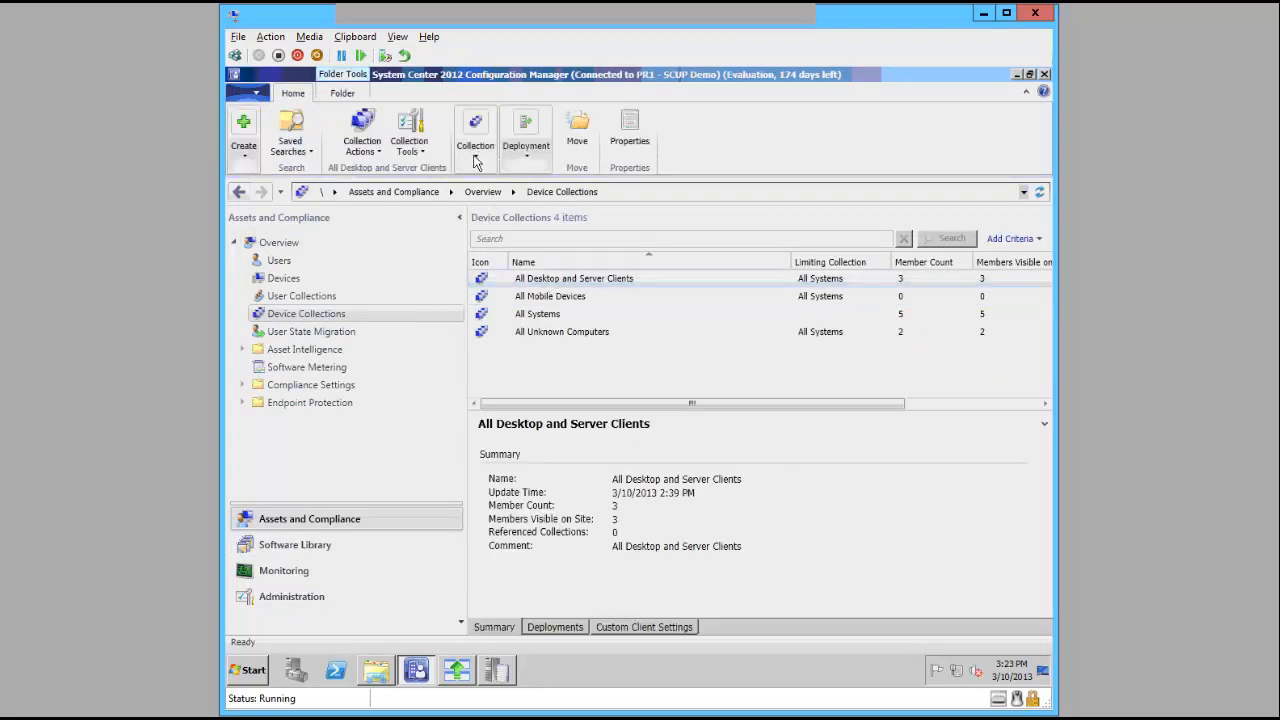
{"action": "left_click", "coordinate": [476, 160]}
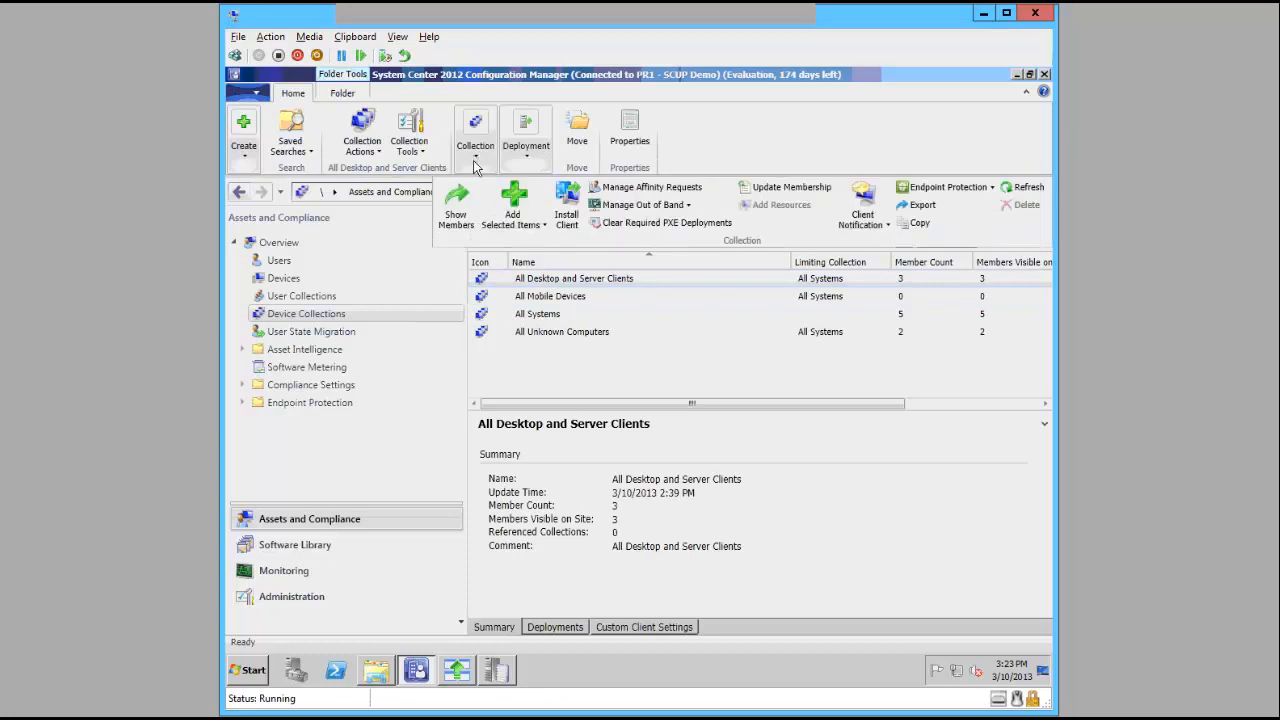
{"action": "left_click", "coordinate": [360, 150]}
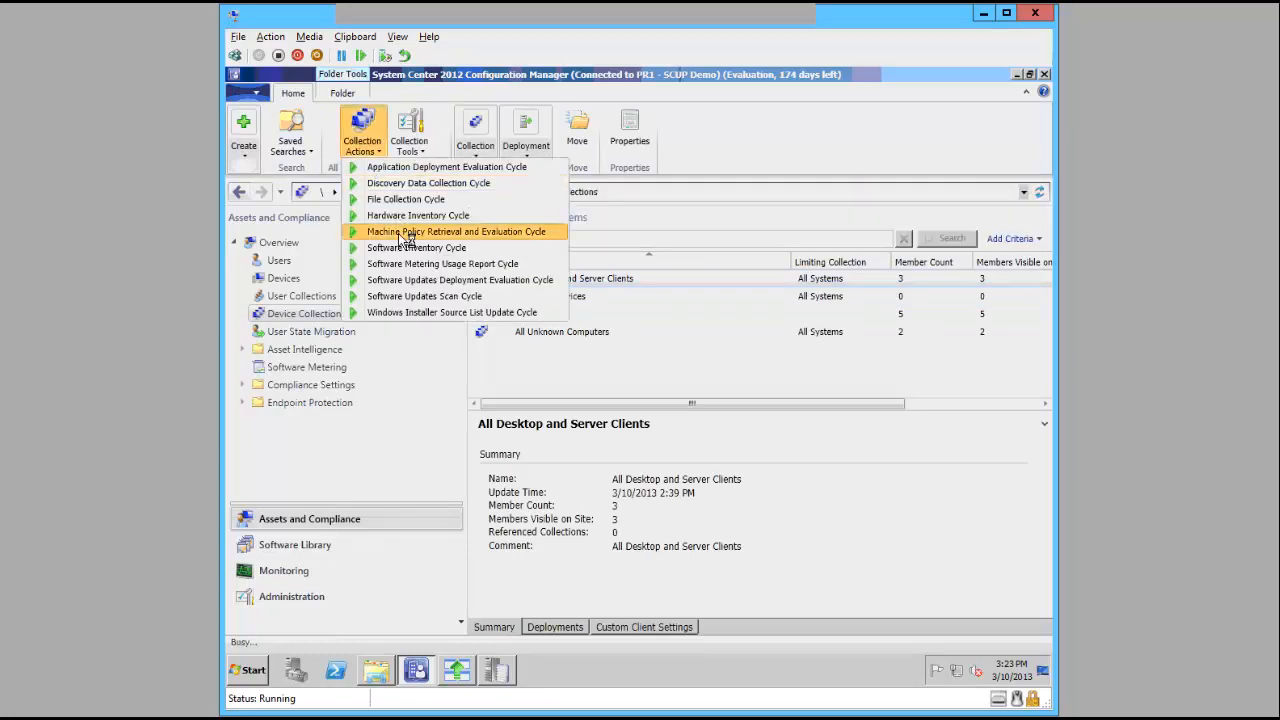
{"action": "left_click", "coordinate": [405, 232]}
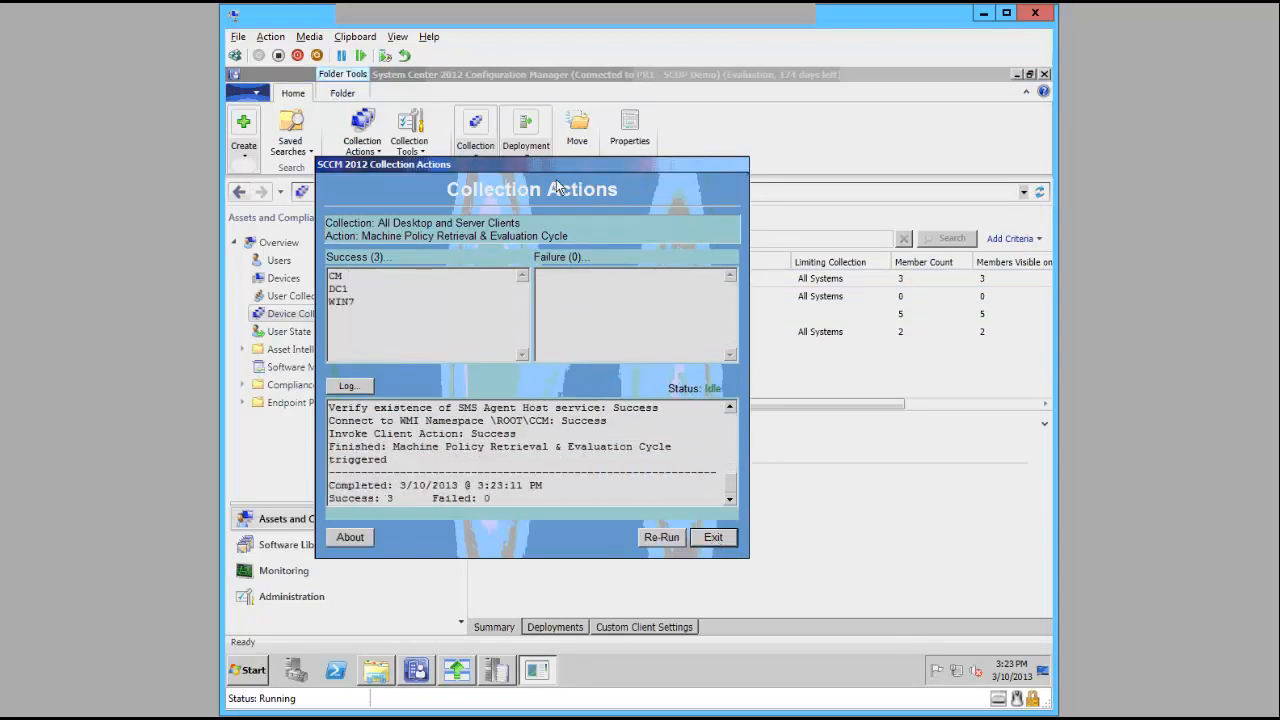
{"action": "key", "text": "Return"}
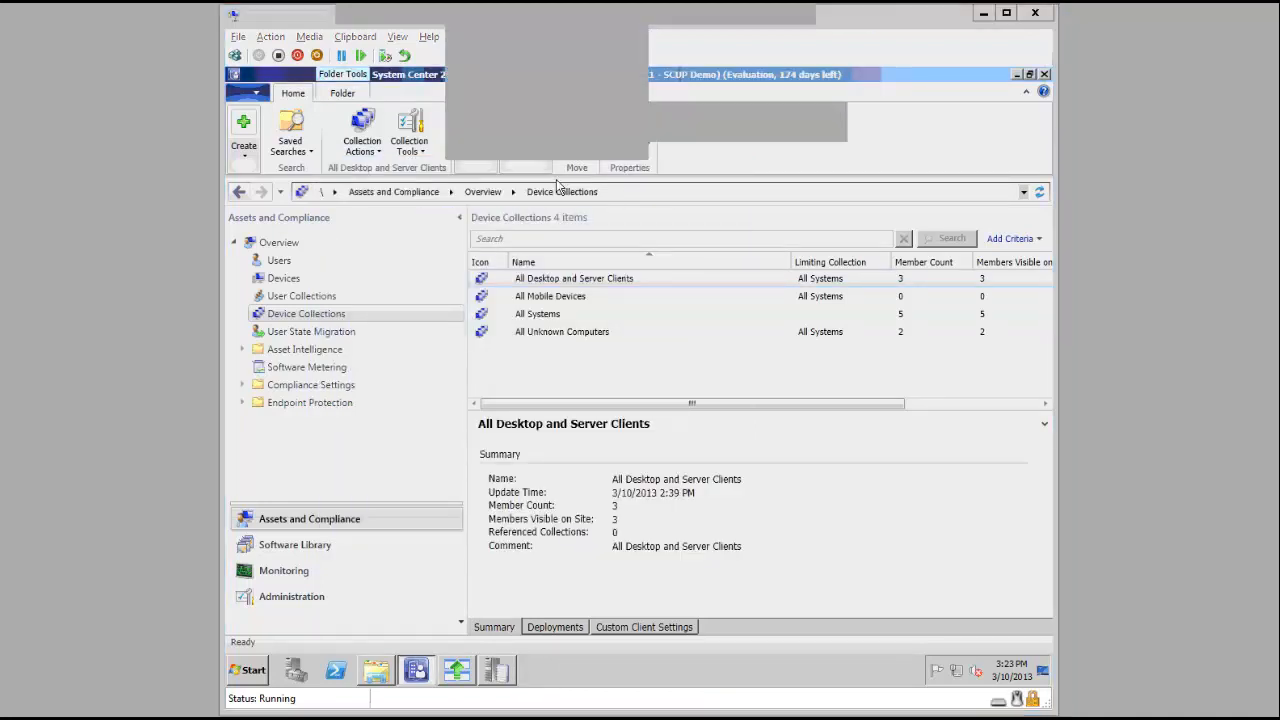
- Switch to the WIN7 virtual machine, view the newly available software in Software Center, and check the installed versions in Programs and Features
{"action": "key", "text": "alt+Tab"}
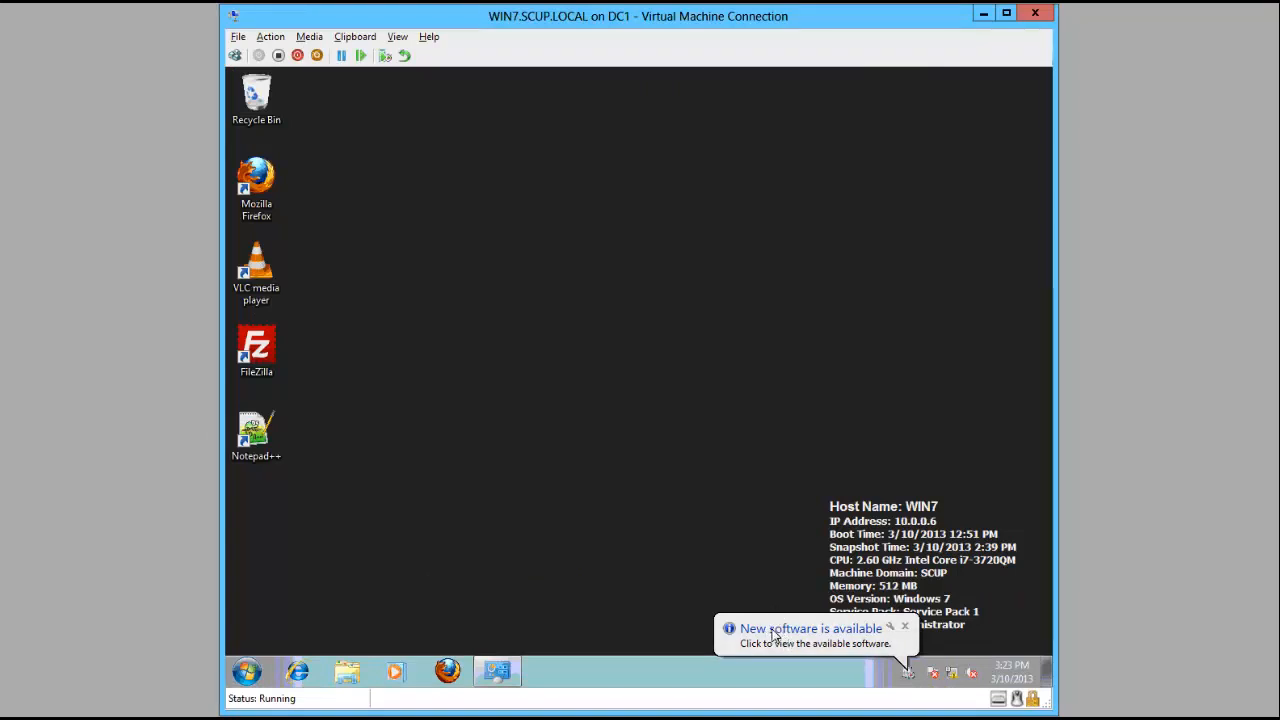
{"action": "left_click", "coordinate": [774, 636]}
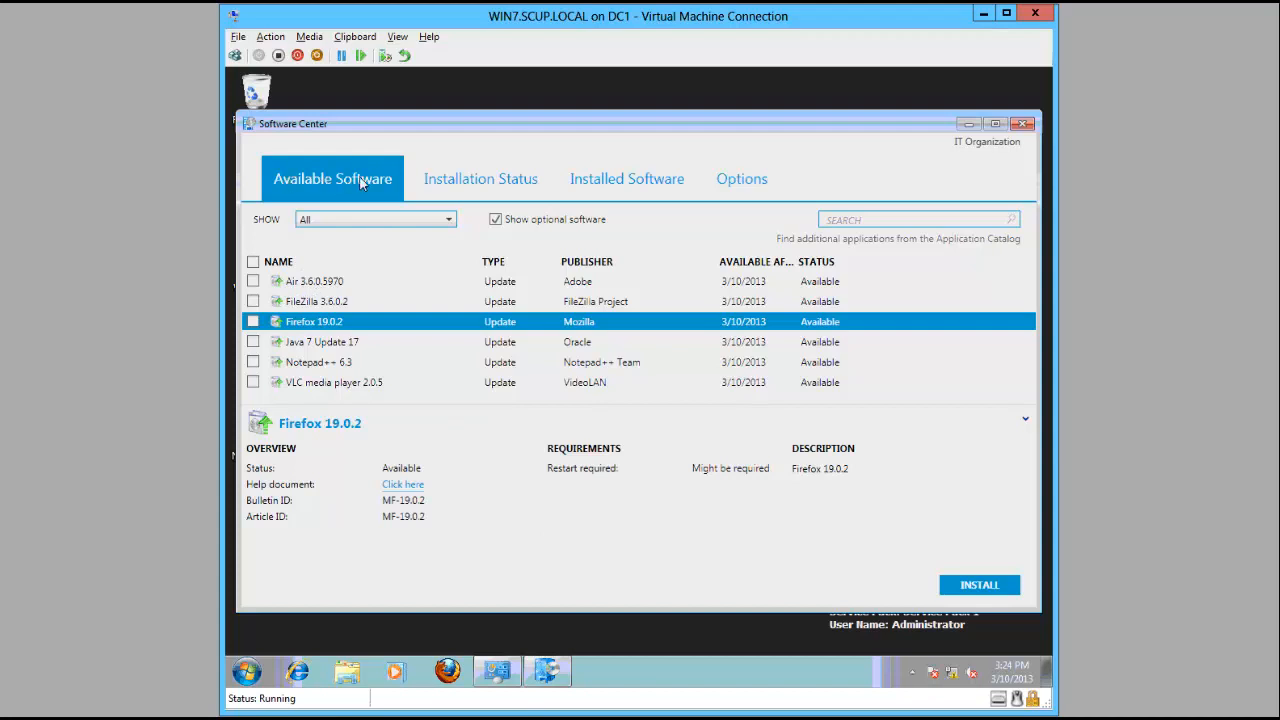
{"action": "left_click", "coordinate": [500, 676]}
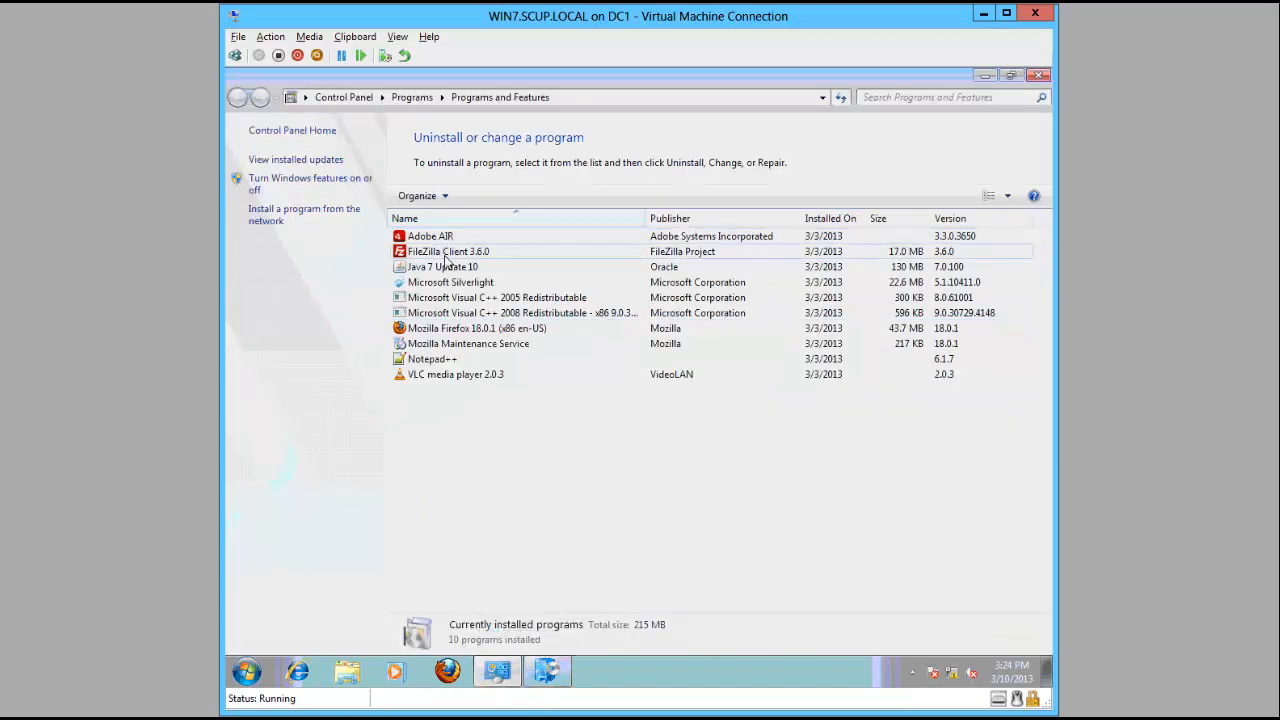
- Return to Software Center and install all the available third-party updates together
{"action": "left_click", "coordinate": [982, 76]}
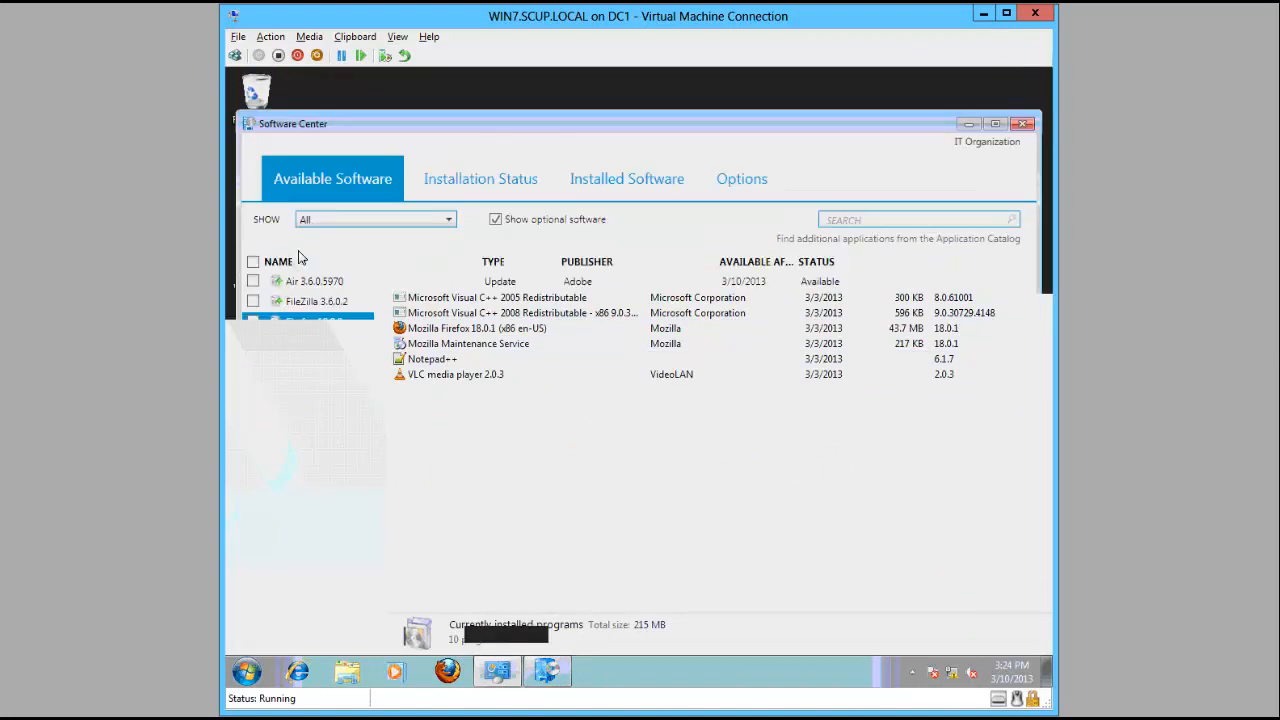
{"action": "left_click", "coordinate": [253, 261]}
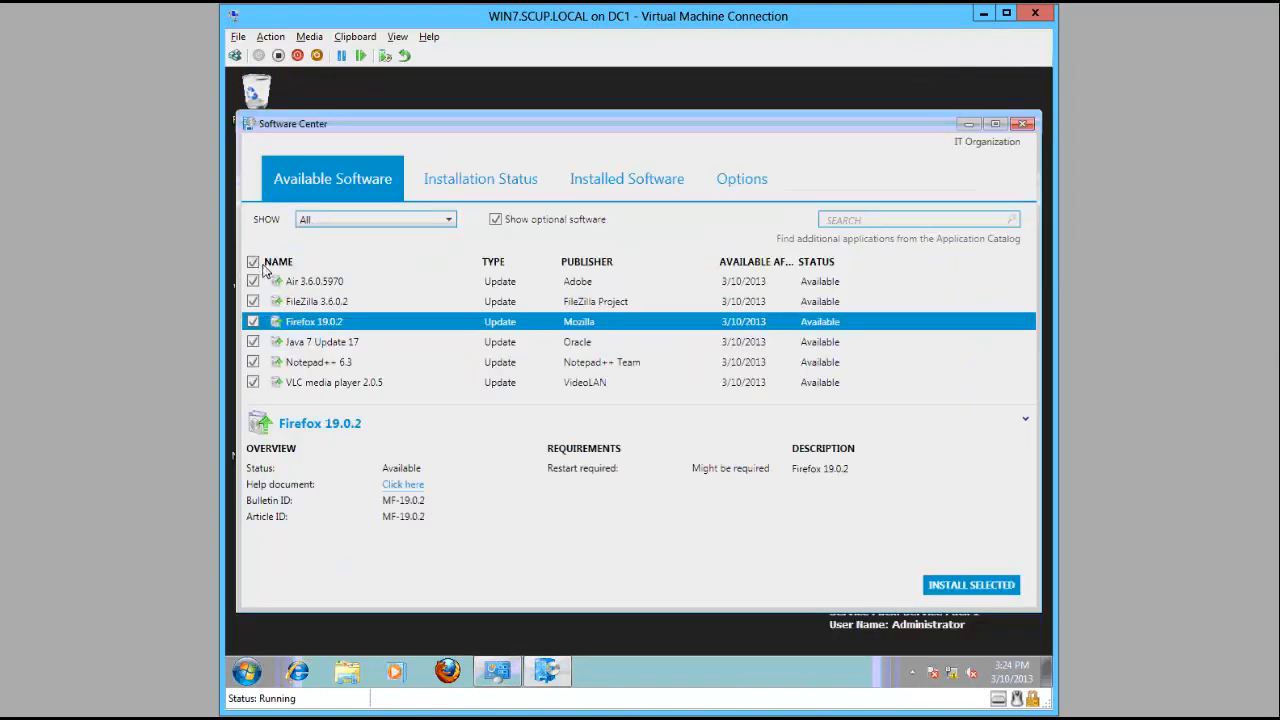
{"action": "left_click", "coordinate": [978, 589]}
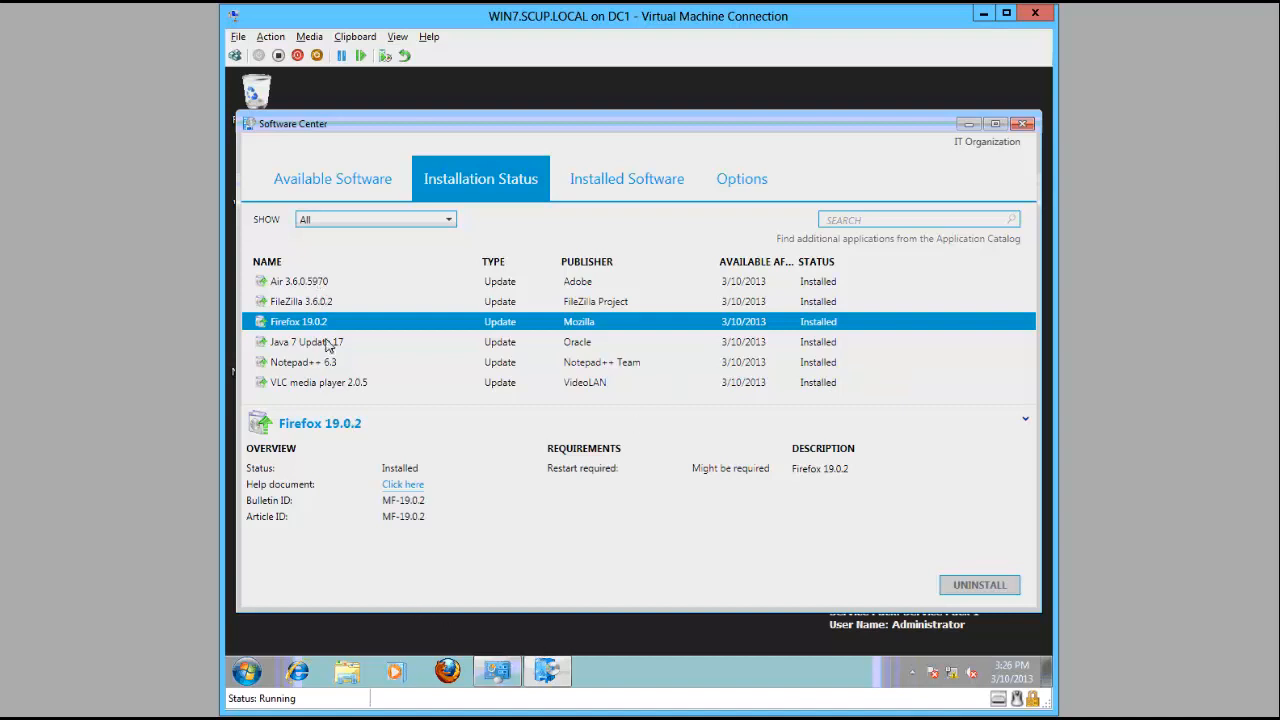
- Refresh Programs and Features and check the installed versions of Adobe AIR, FileZilla, Java, Firefox and Notepad++
{"action": "left_click", "coordinate": [510, 676]}
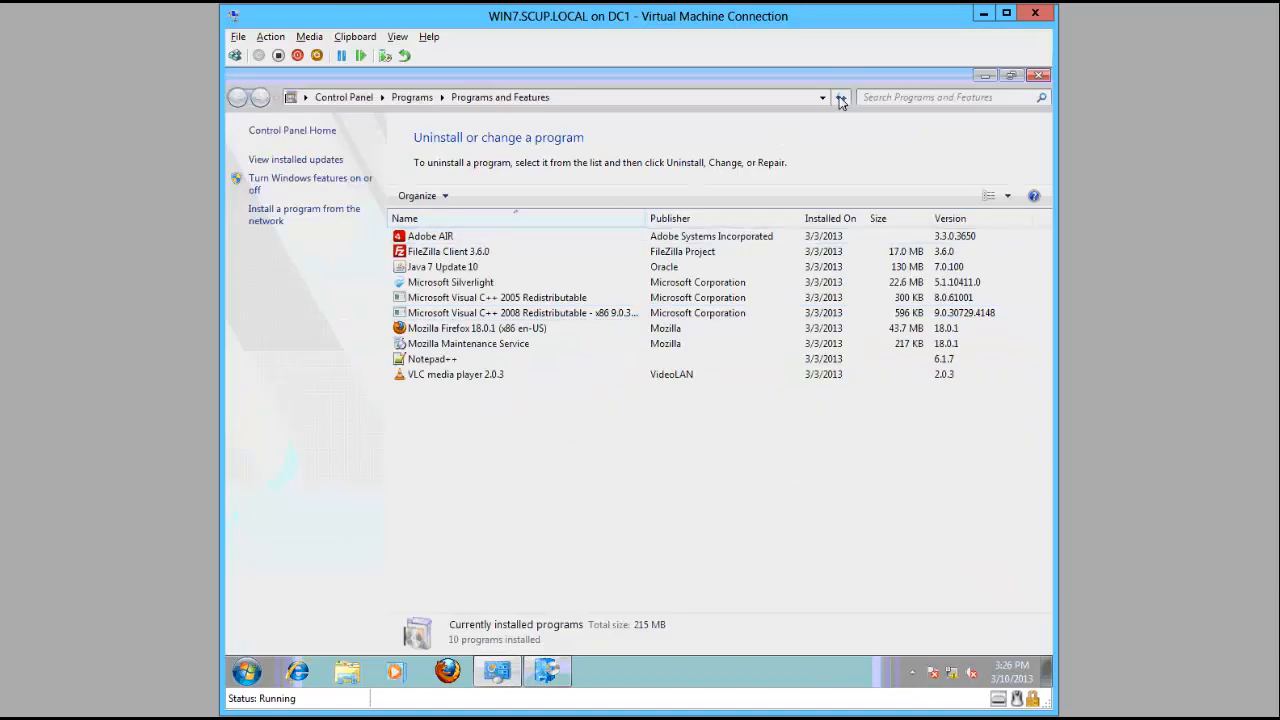
{"action": "left_click", "coordinate": [841, 97]}
{"action": "left_click", "coordinate": [452, 240]}
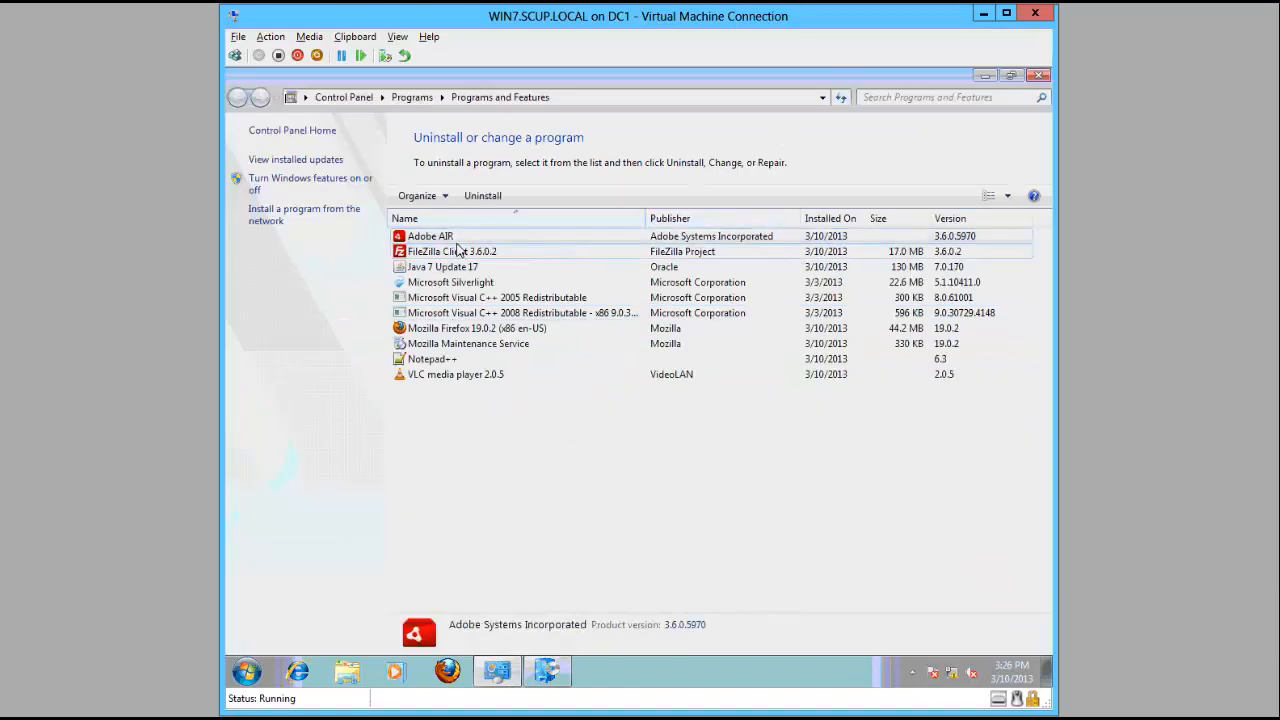
{"action": "left_click", "coordinate": [515, 255]}
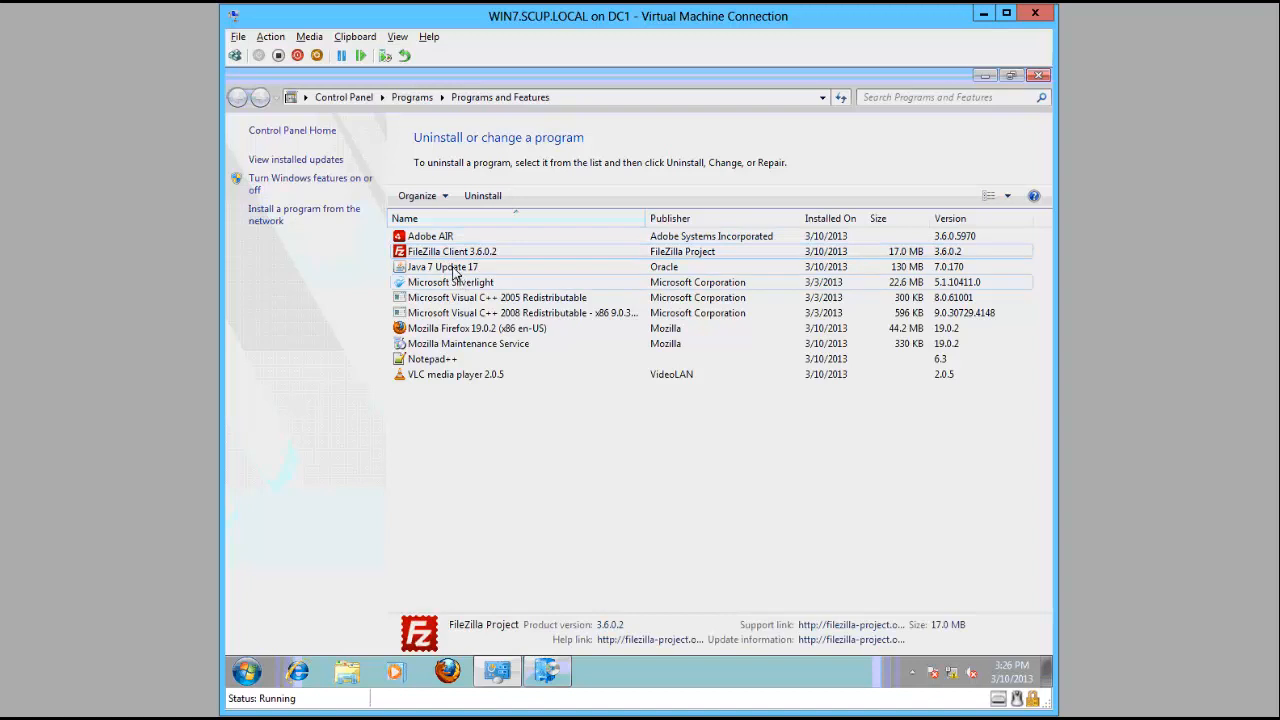
{"action": "left_click", "coordinate": [457, 266]}
{"action": "left_click", "coordinate": [504, 330]}
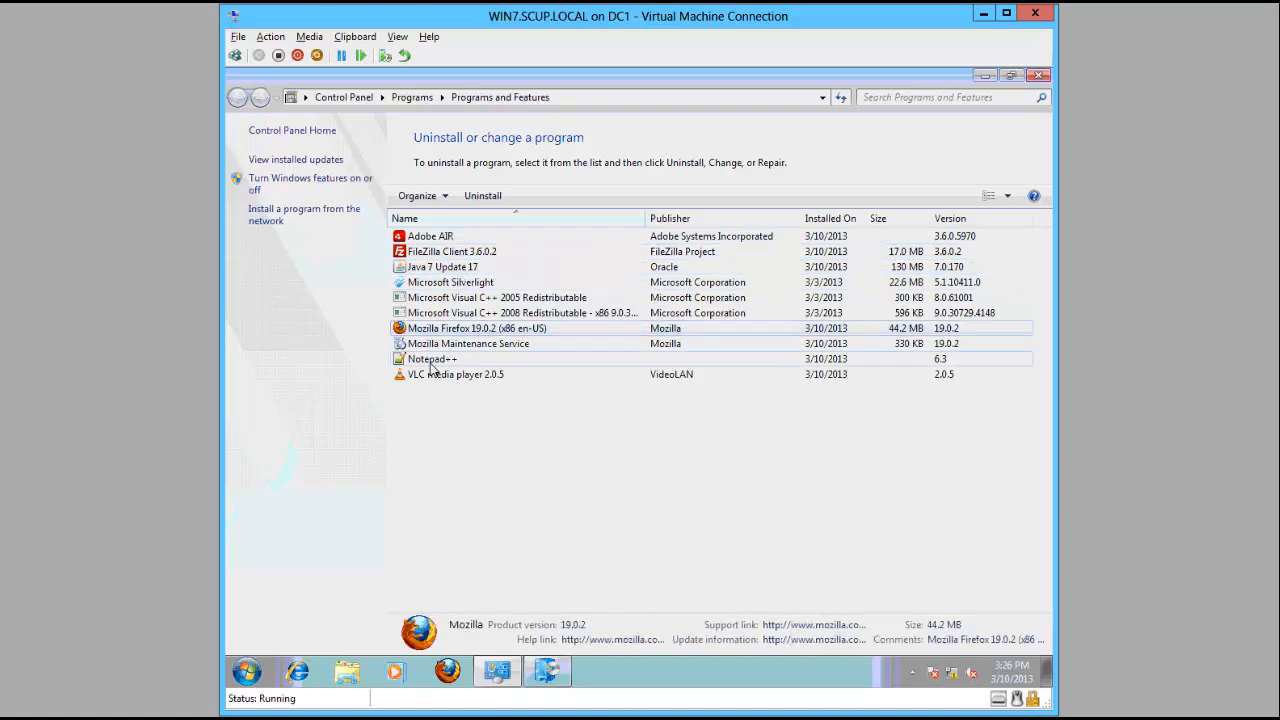
{"action": "left_click", "coordinate": [434, 362]}
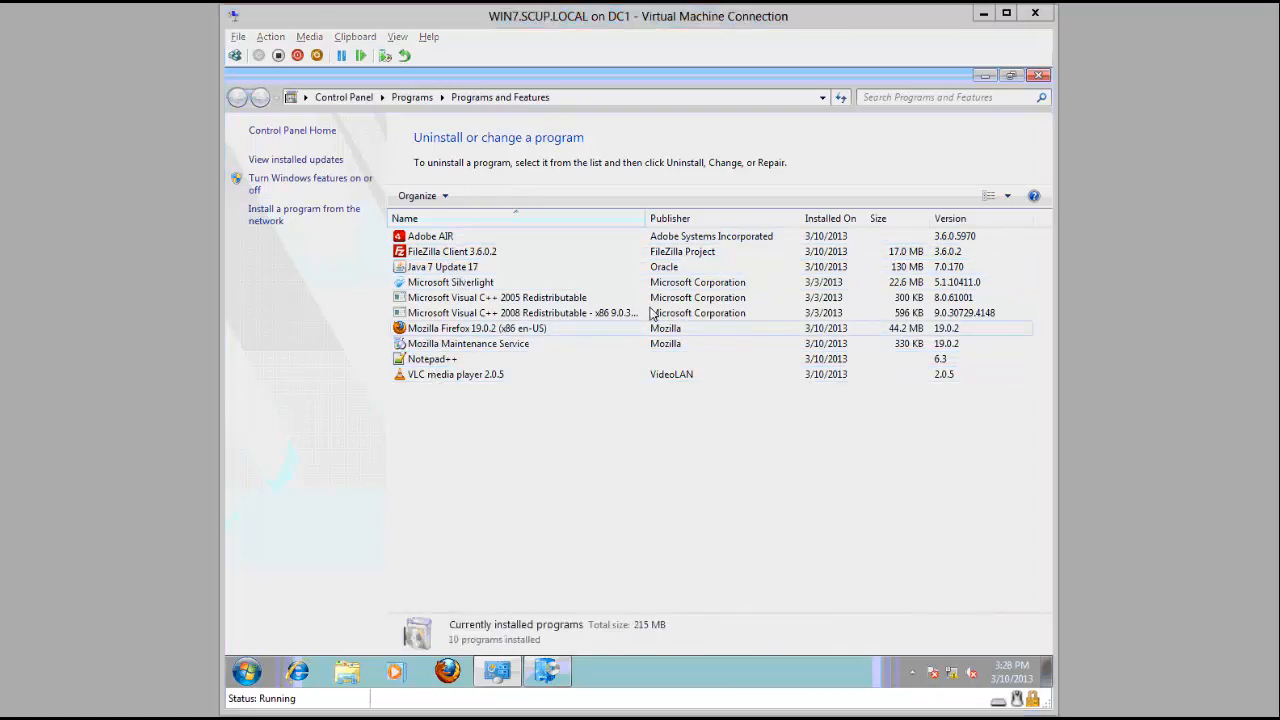